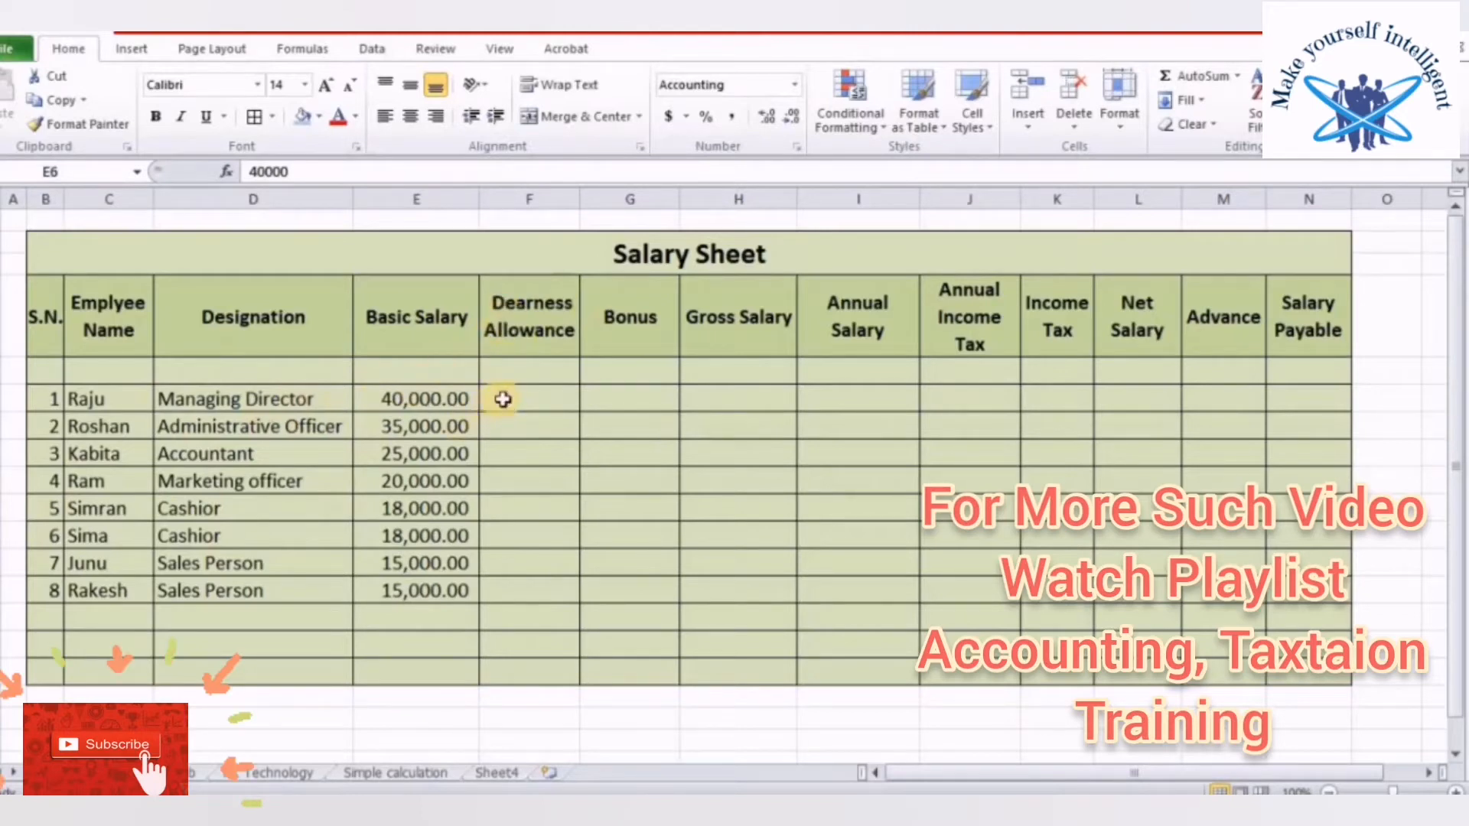
# Enter 1500 as the Dearness Allowance for the first employee in cell F6
pyautogui.click(547, 397)
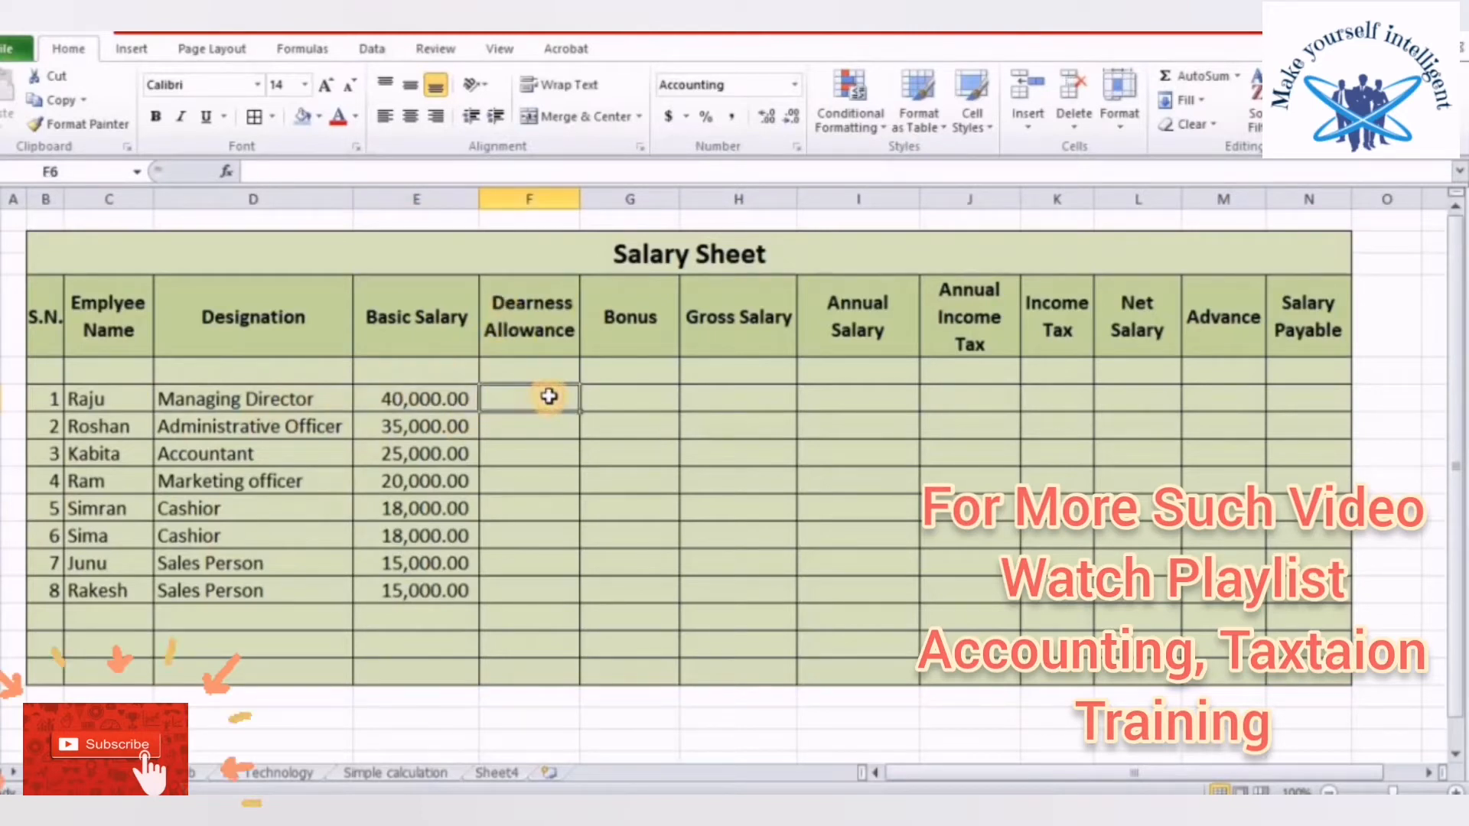
pyautogui.write('15')
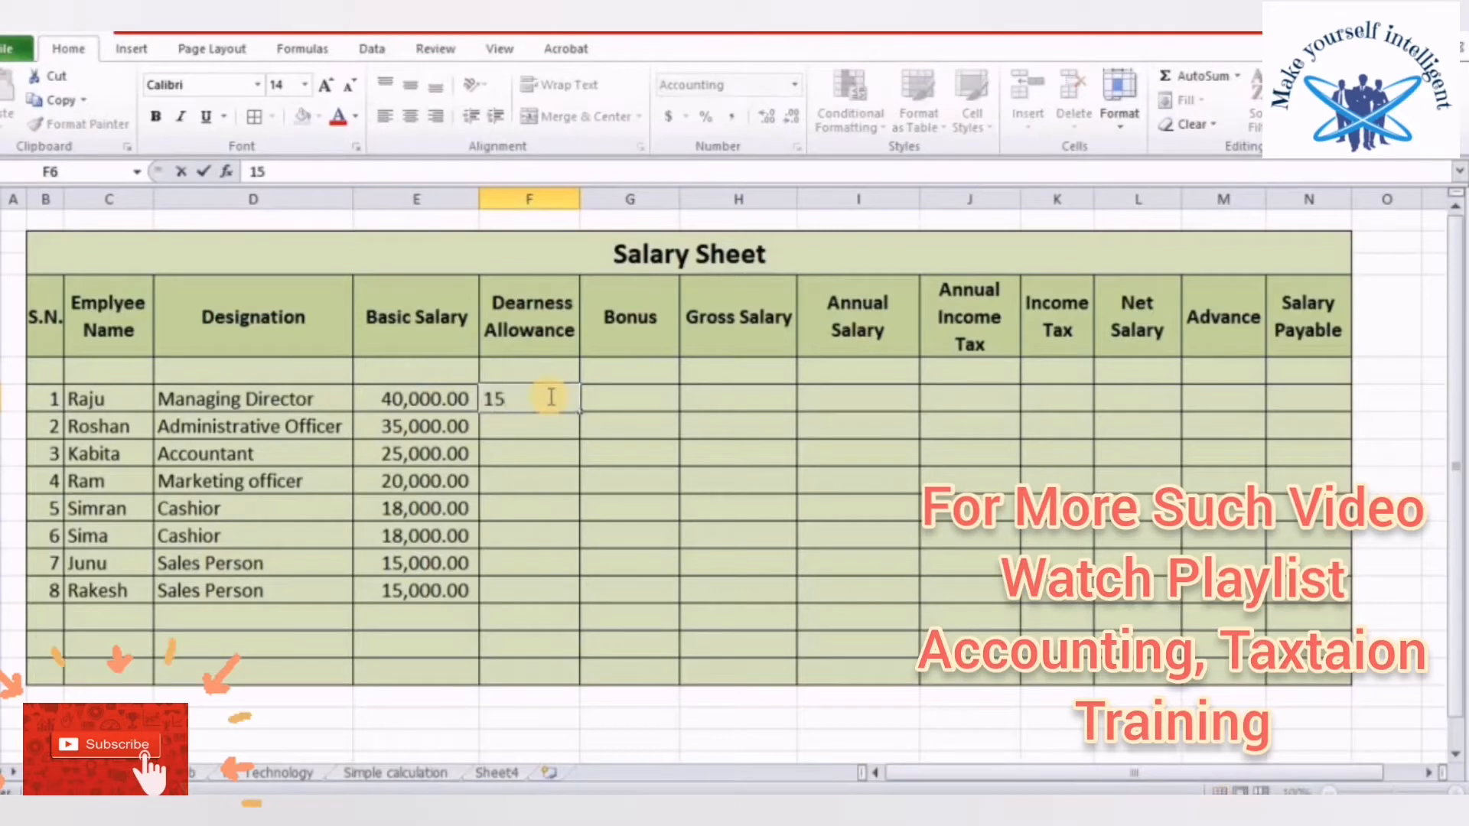
pyautogui.write('00')
pyautogui.press('Return')
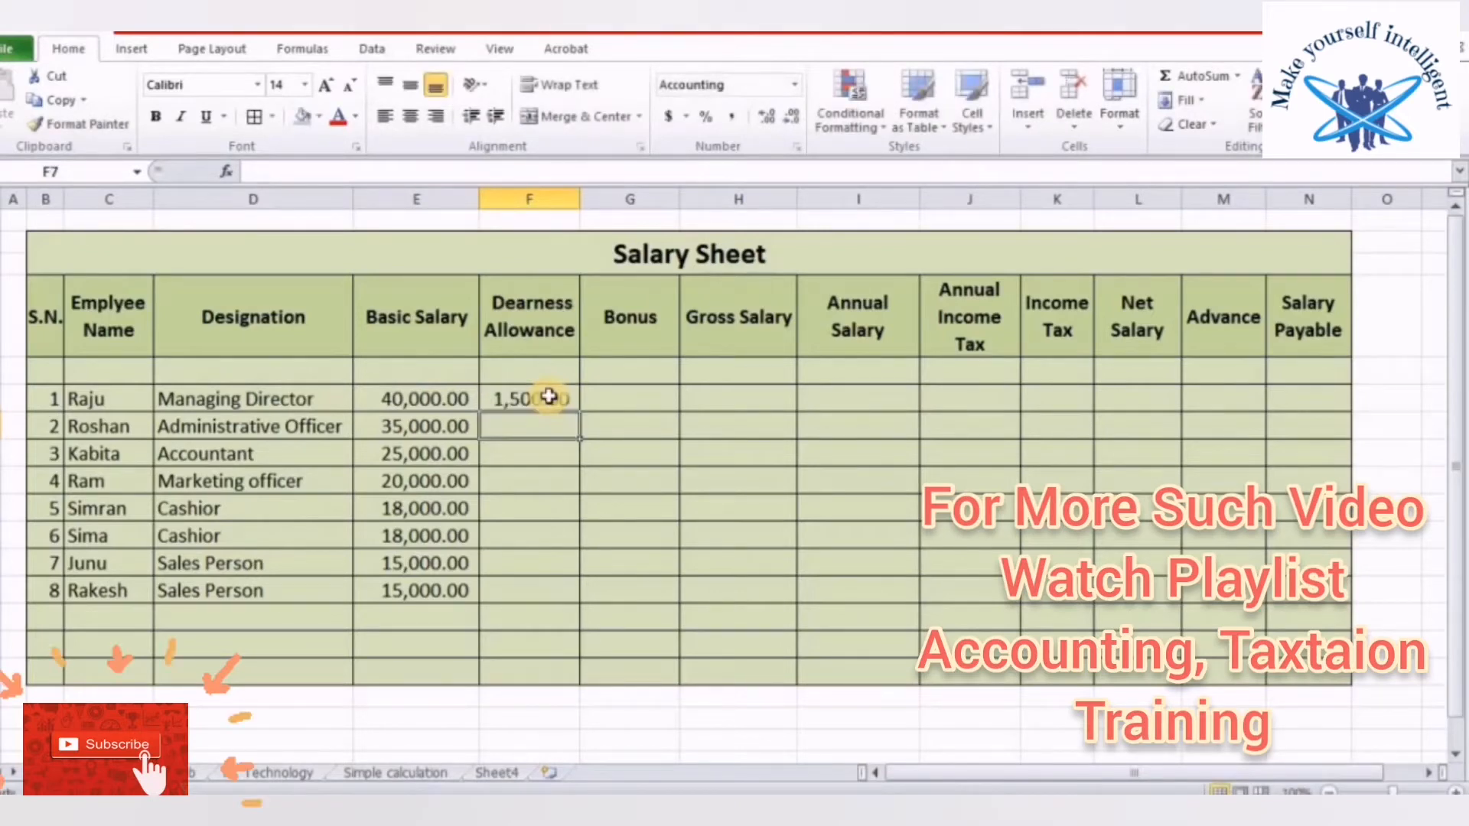
# Copy the Dearness Allowance in F6 down to F13 for all the remaining employees
pyautogui.click(548, 397)
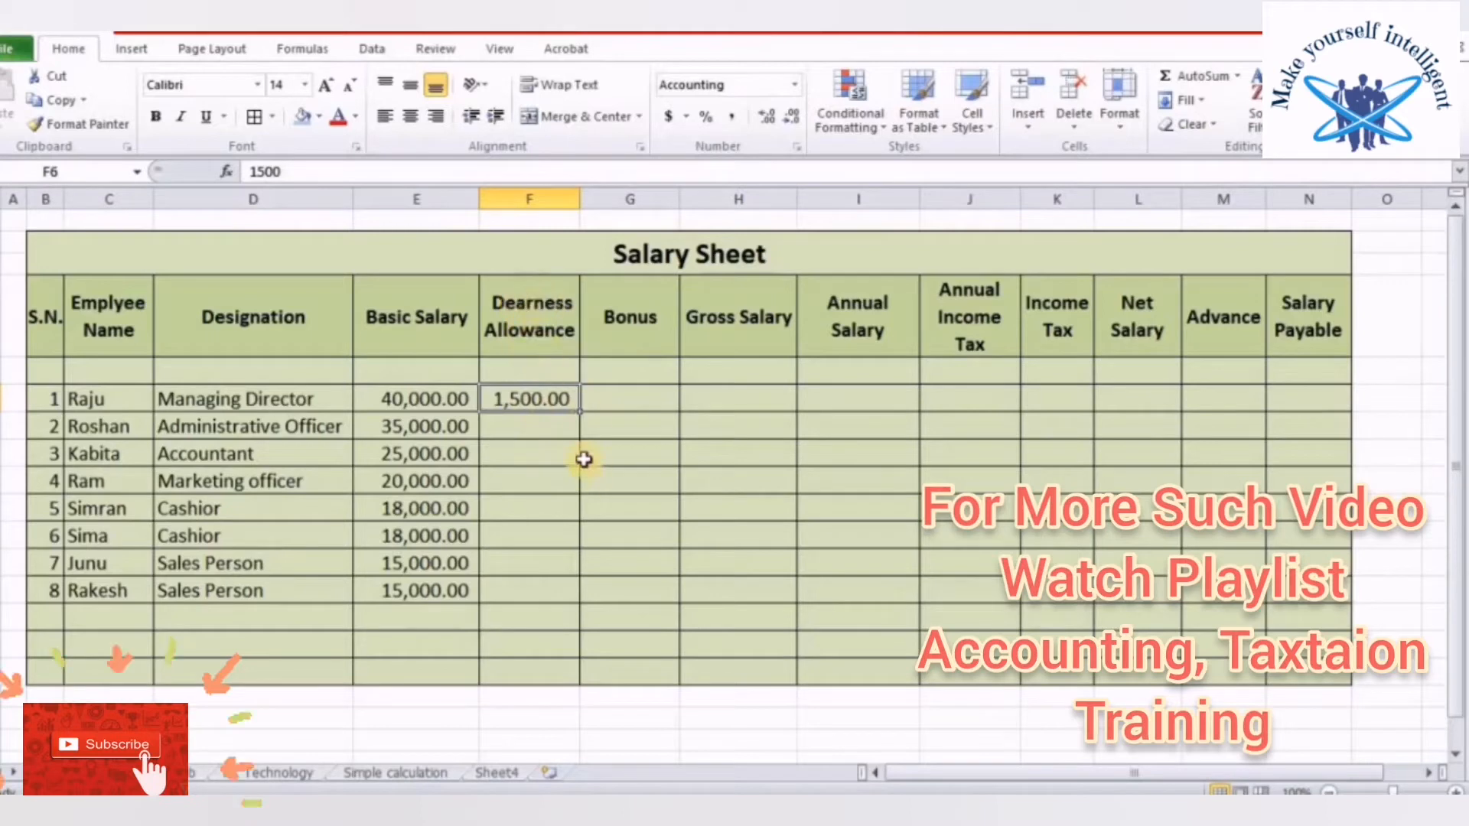
pyautogui.click(553, 420)
pyautogui.click(555, 400)
pyautogui.moveTo(580, 413); pyautogui.dragTo(582, 600)
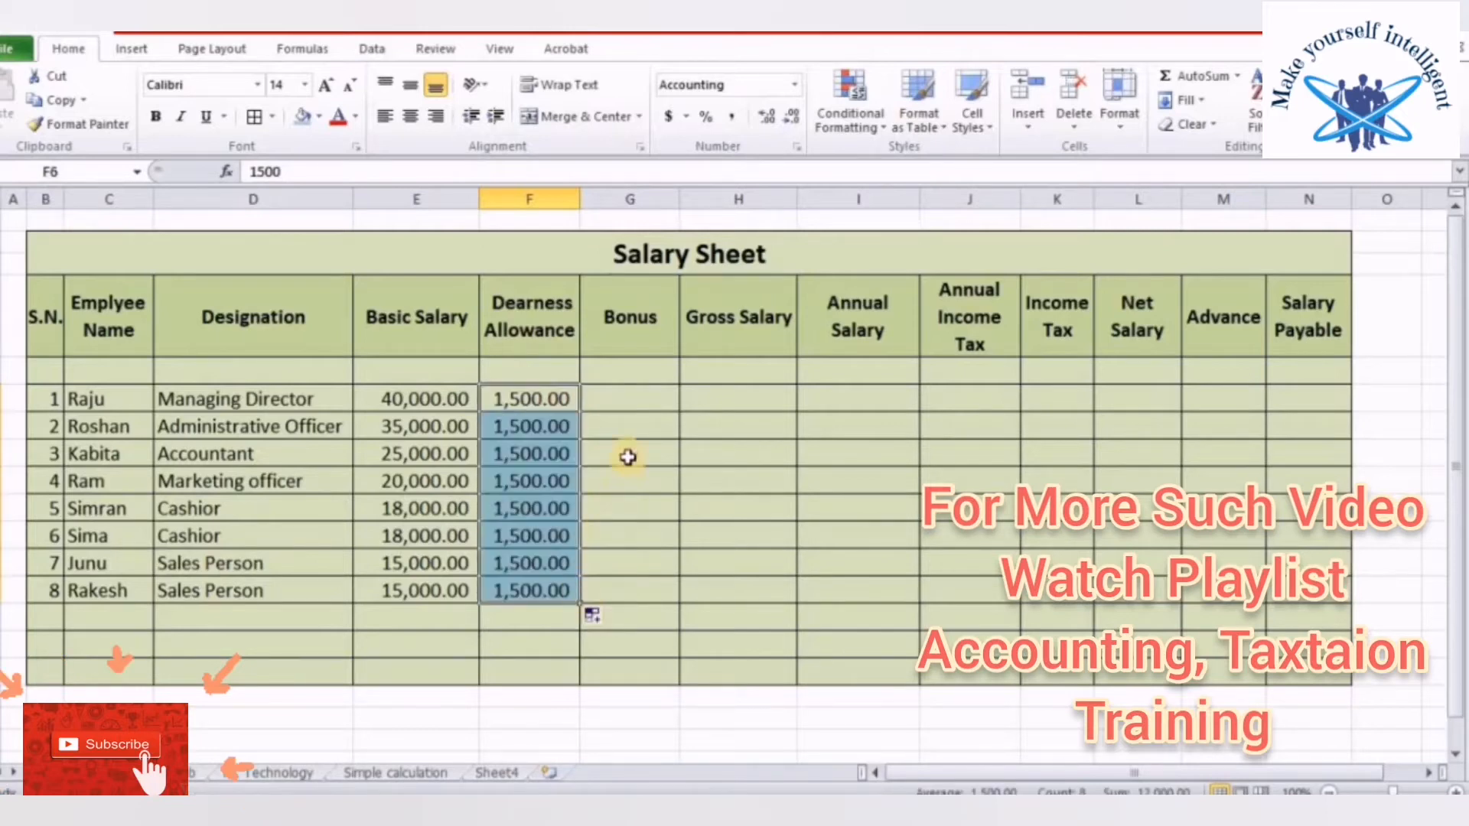
pyautogui.click(628, 453)
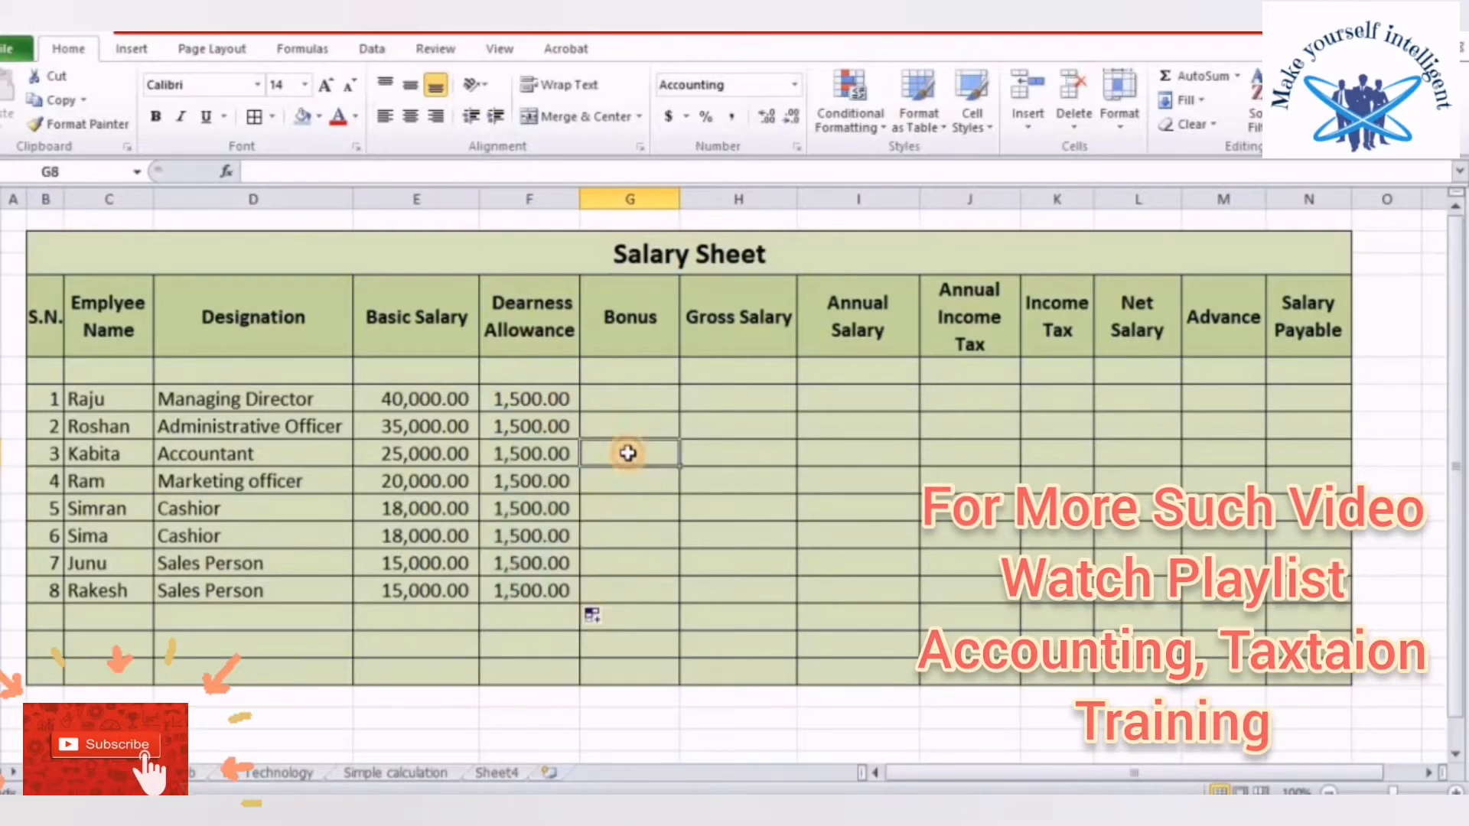
# Calculate the first employee's Bonus in G6 as 5% of the basic salary with the formula =E6*5%
pyautogui.click(526, 398)
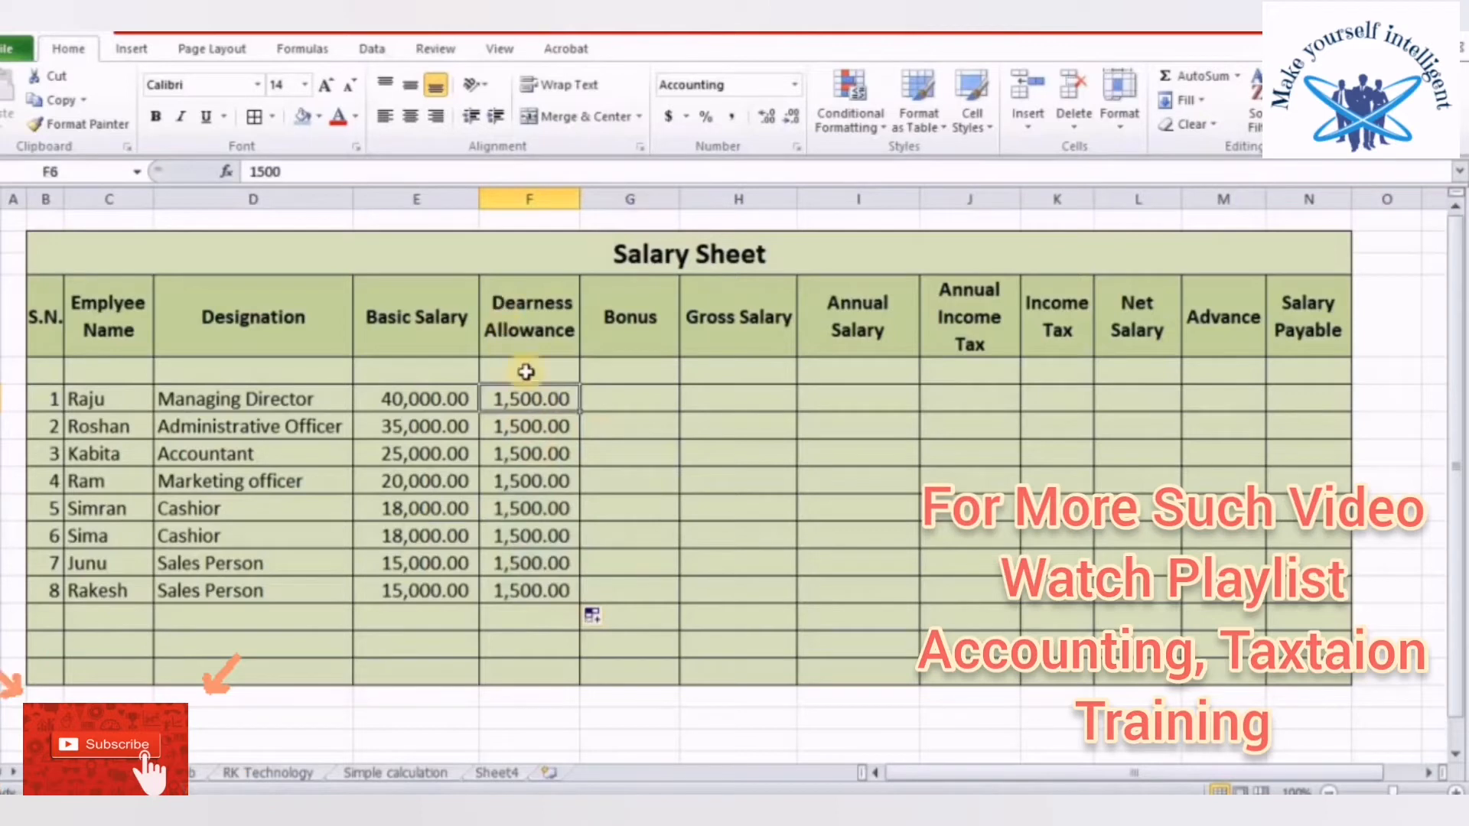
pyautogui.click(451, 395)
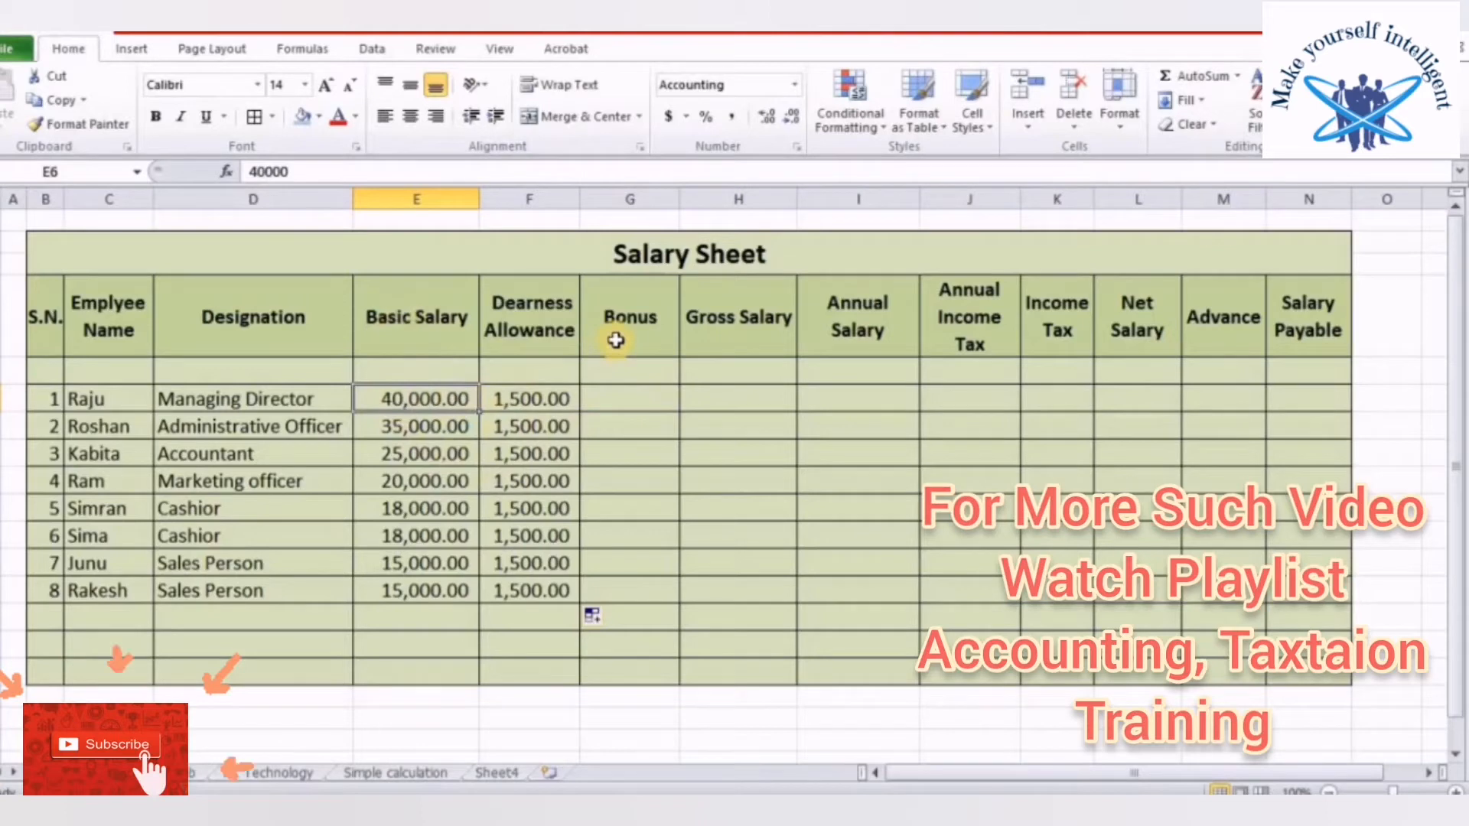
pyautogui.click(440, 454)
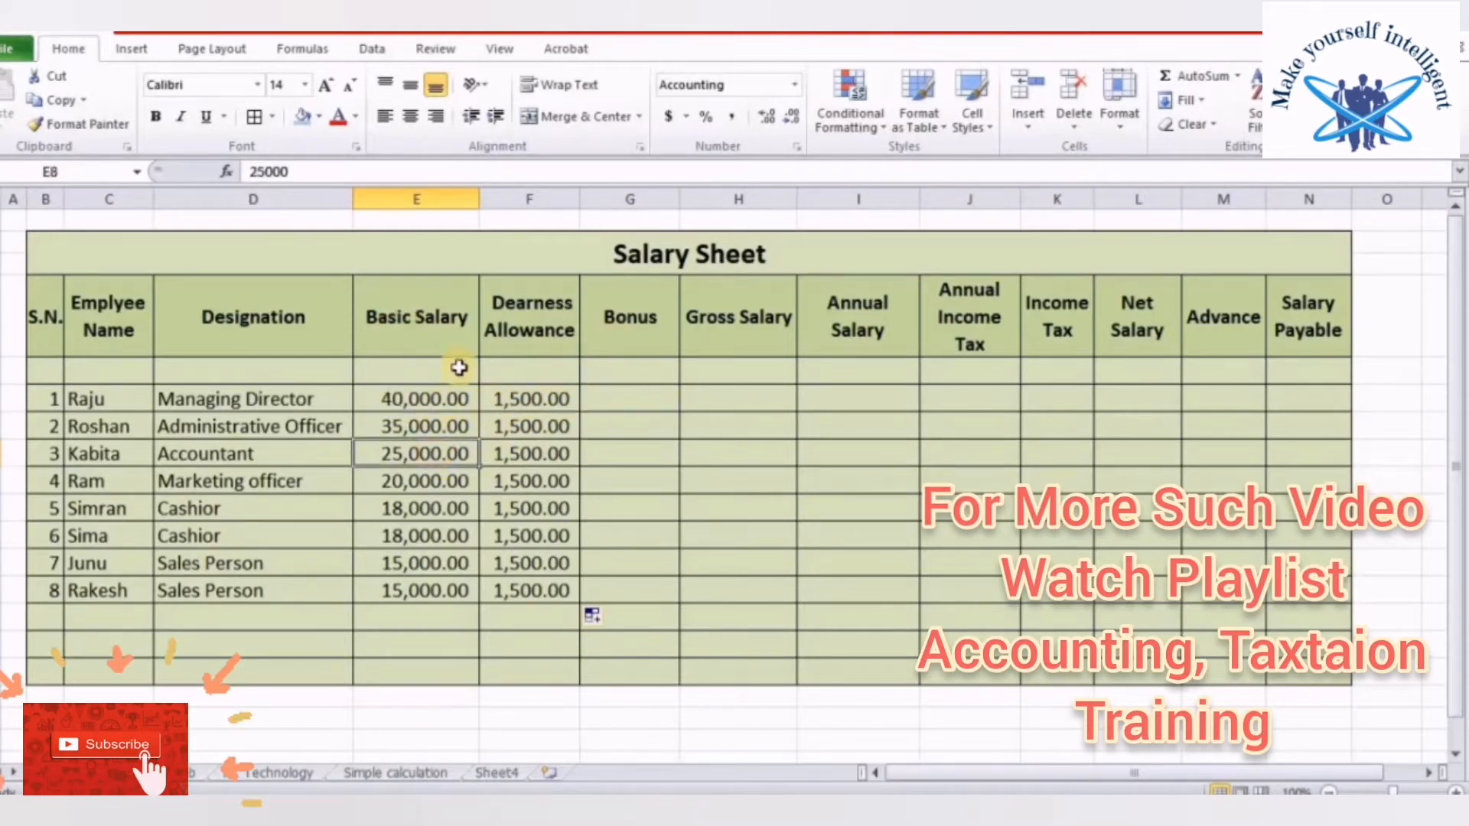
pyautogui.click(408, 399)
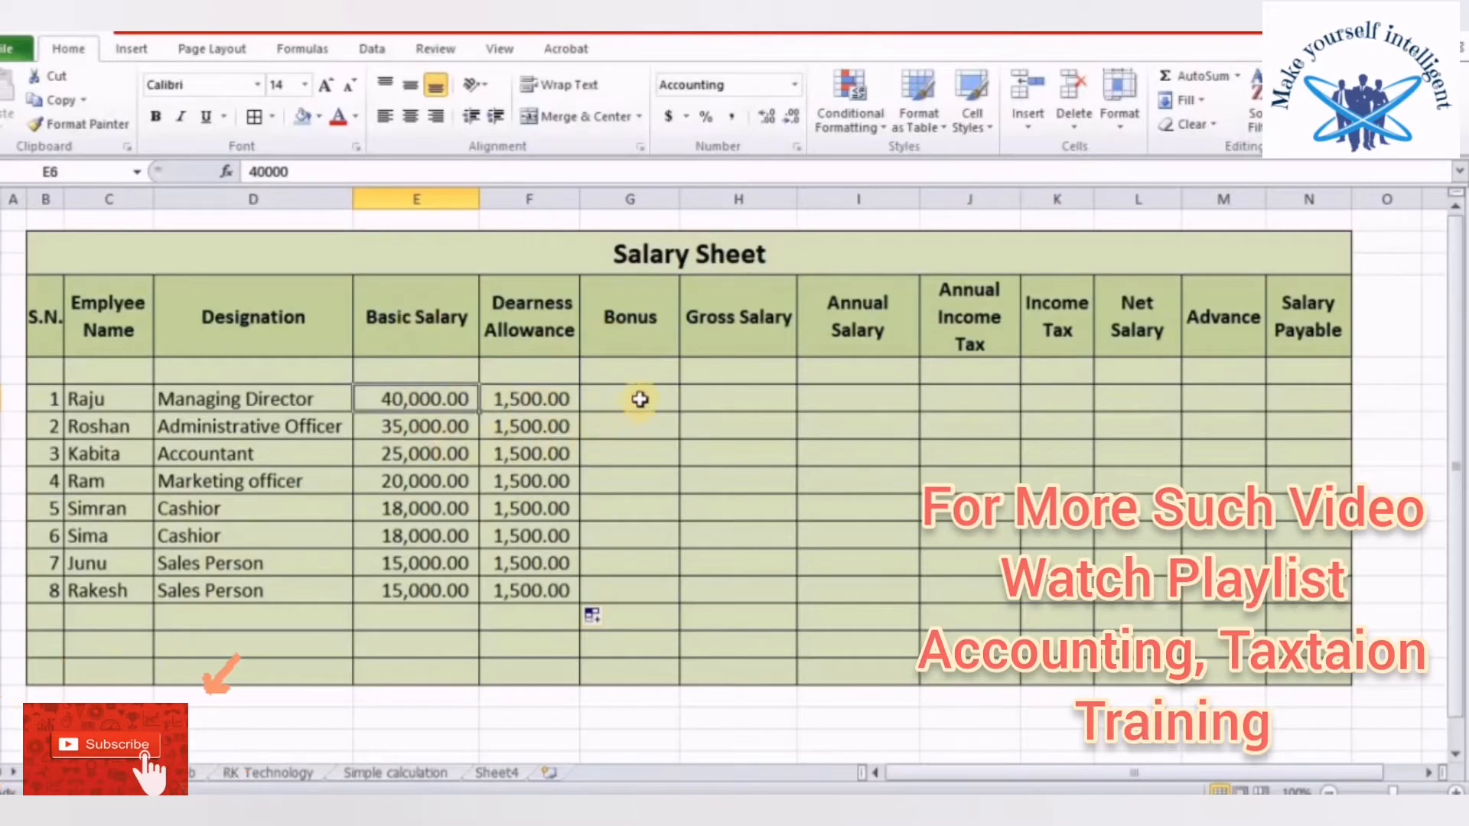
pyautogui.click(616, 402)
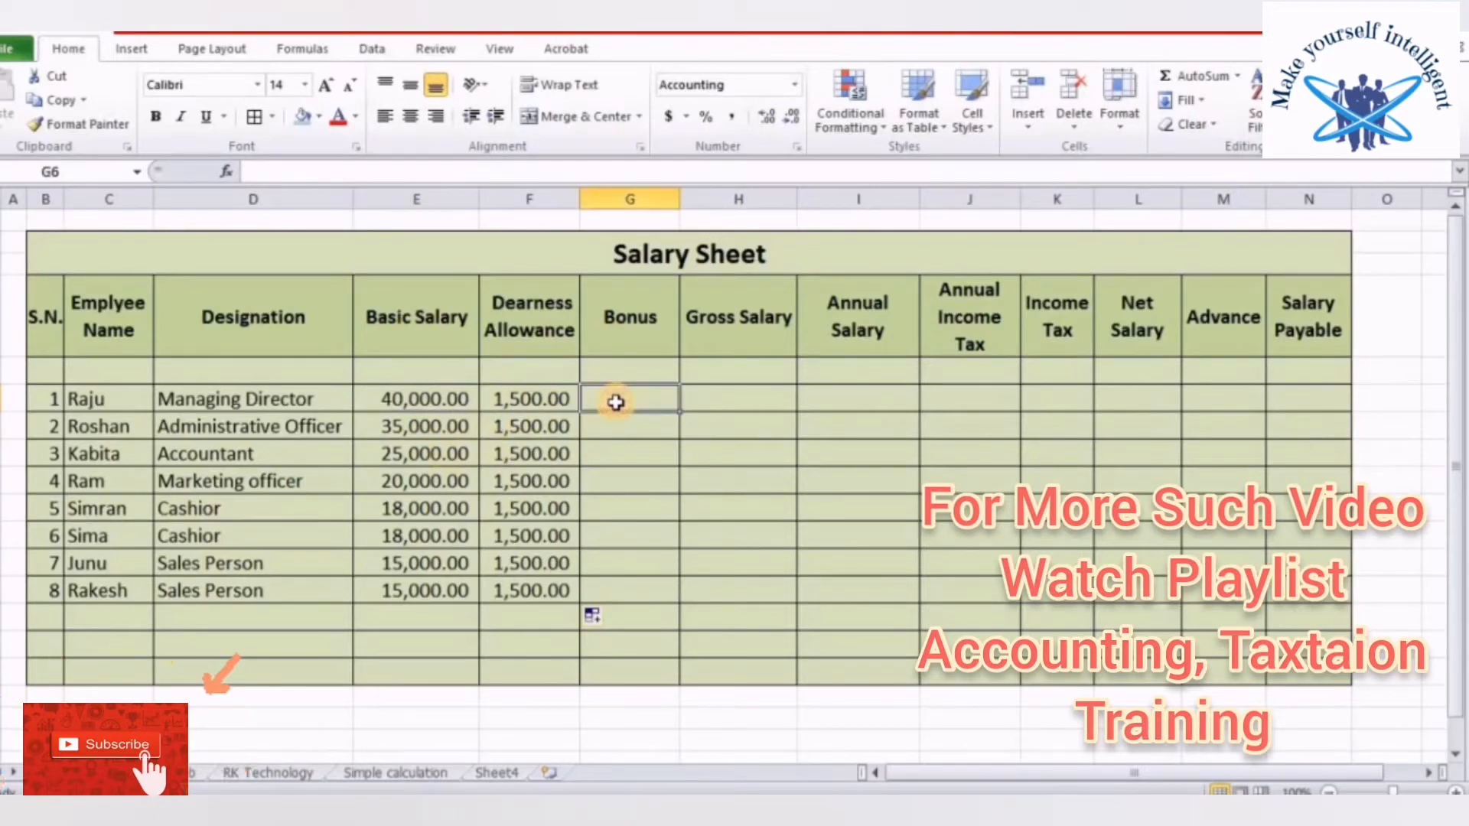
pyautogui.write('=')
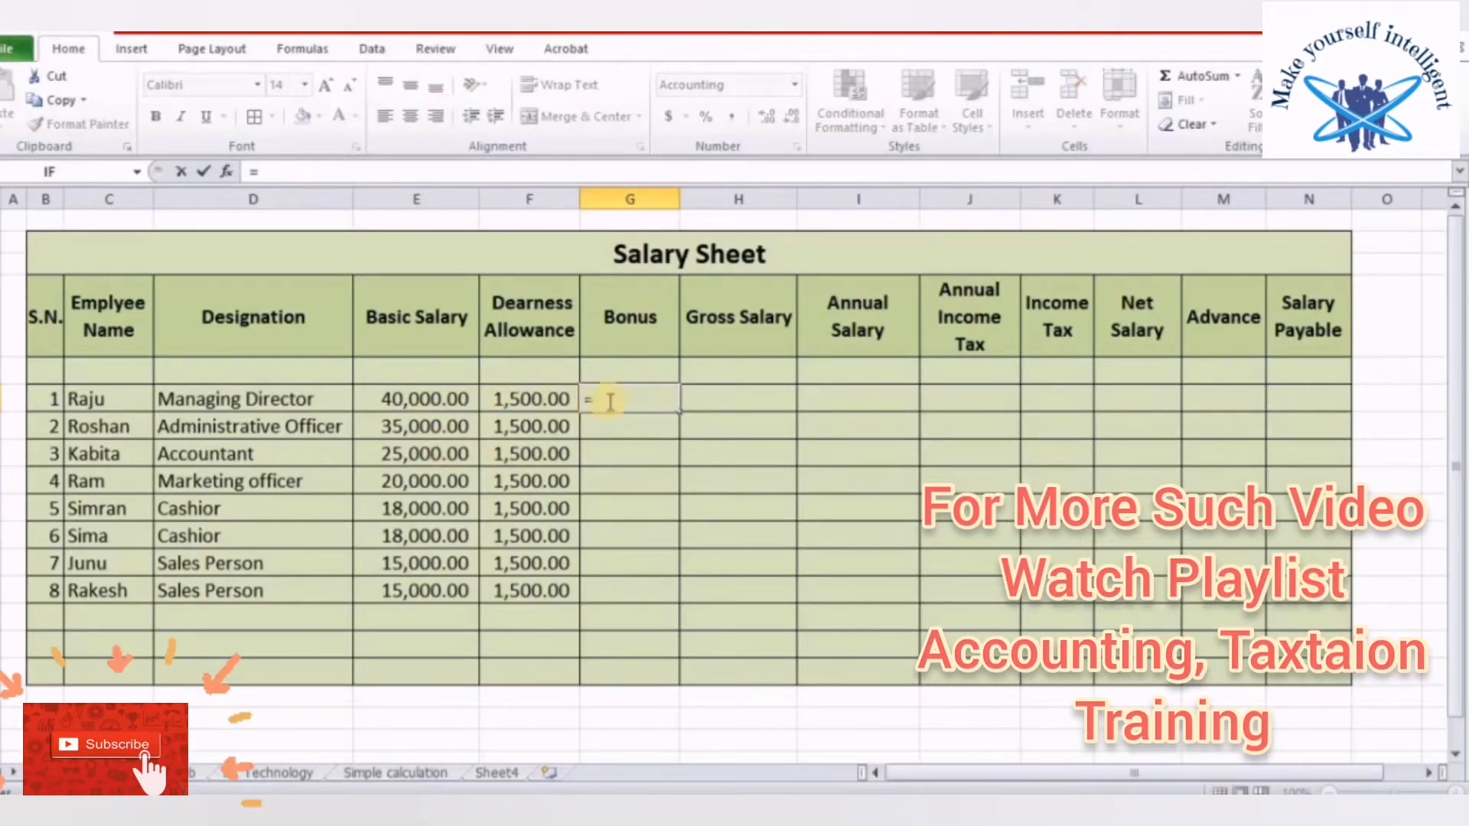
pyautogui.click(440, 399)
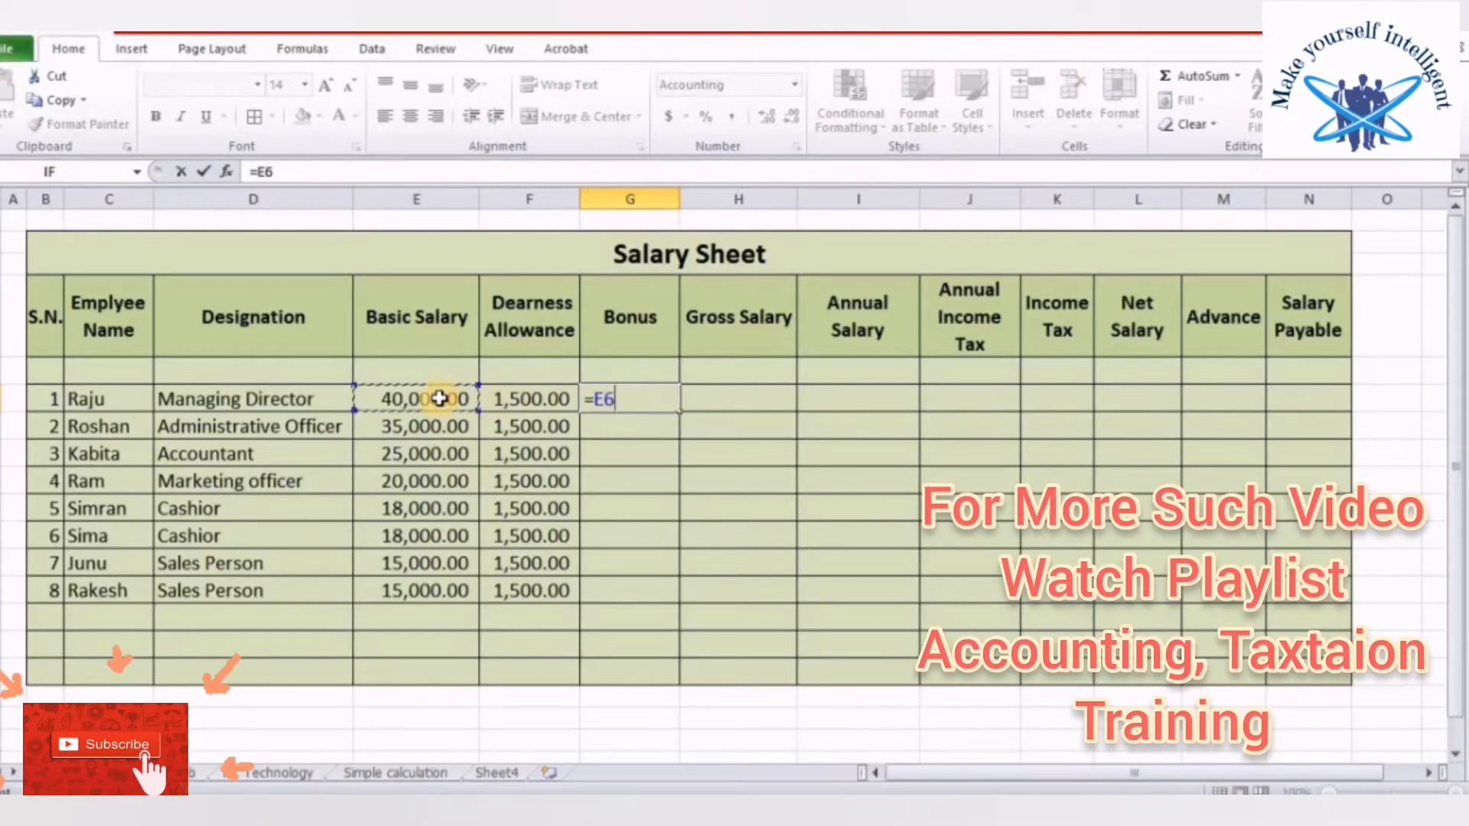
pyautogui.write('*')
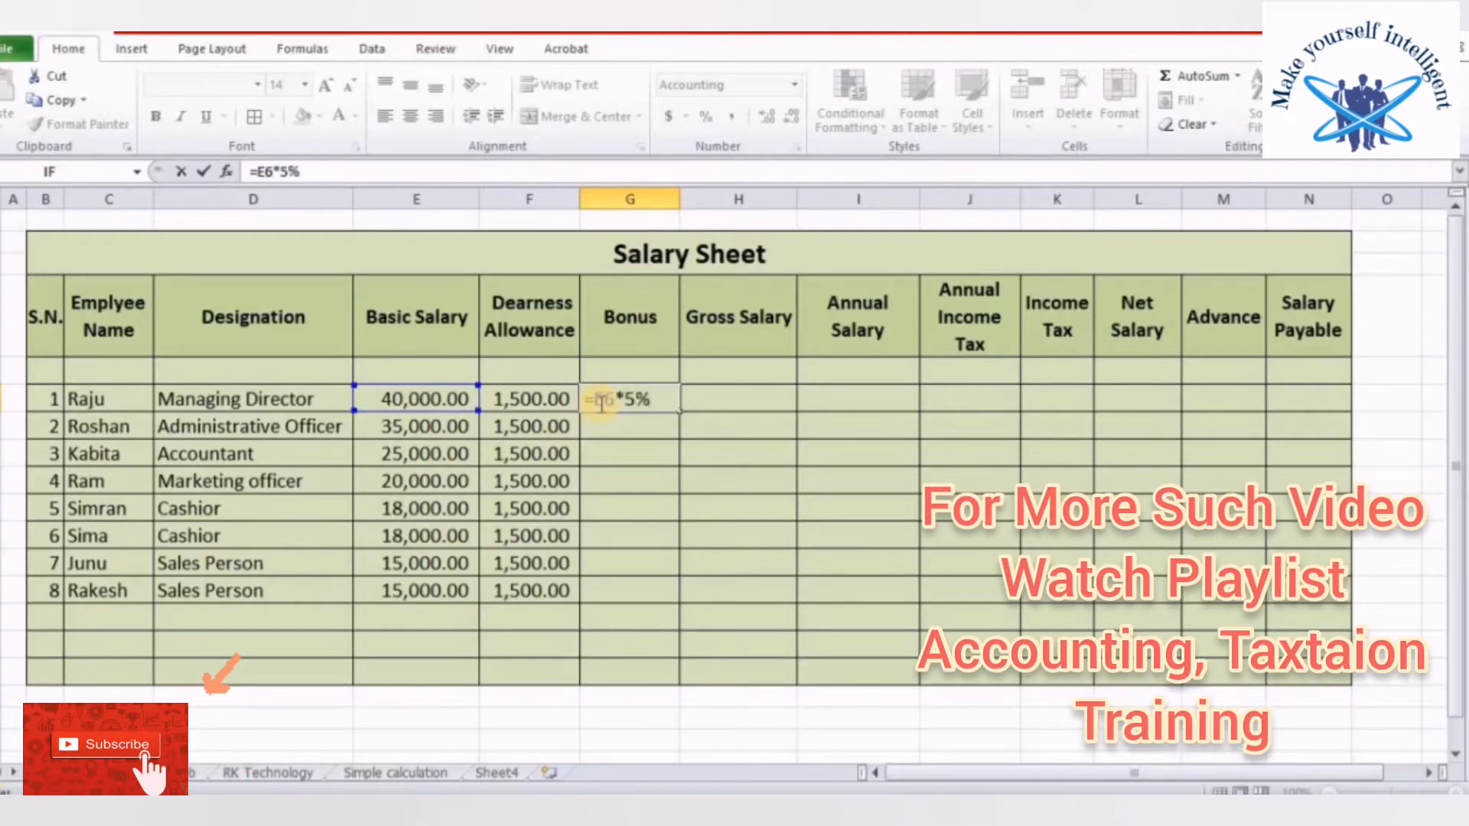
pyautogui.press('Return')
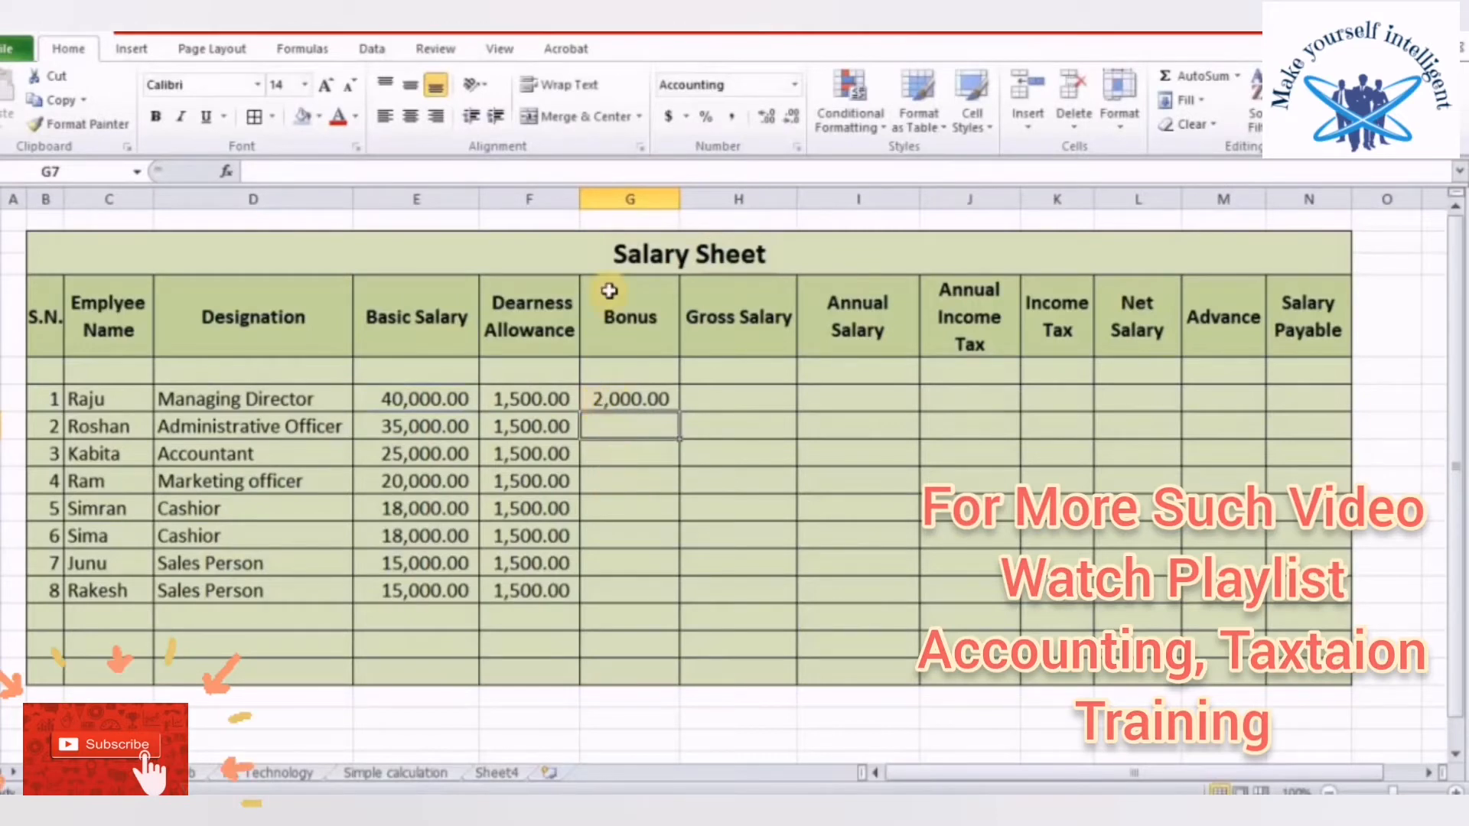
# Fill the Bonus formula from G6 down to G13 and check the copied results
pyautogui.click(624, 399)
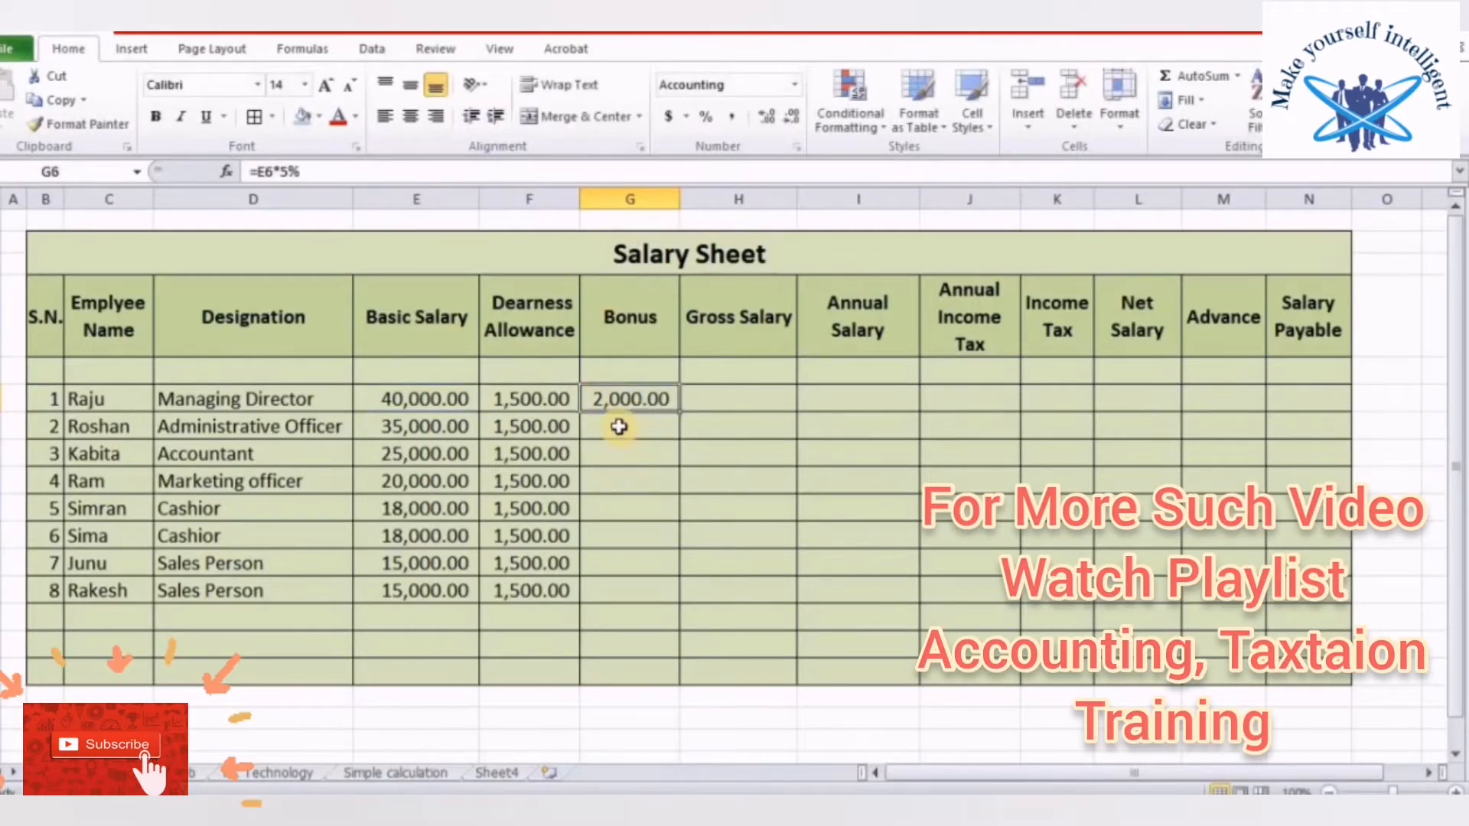
pyautogui.moveTo(680, 416); pyautogui.dragTo(674, 598)
pyautogui.click(658, 661)
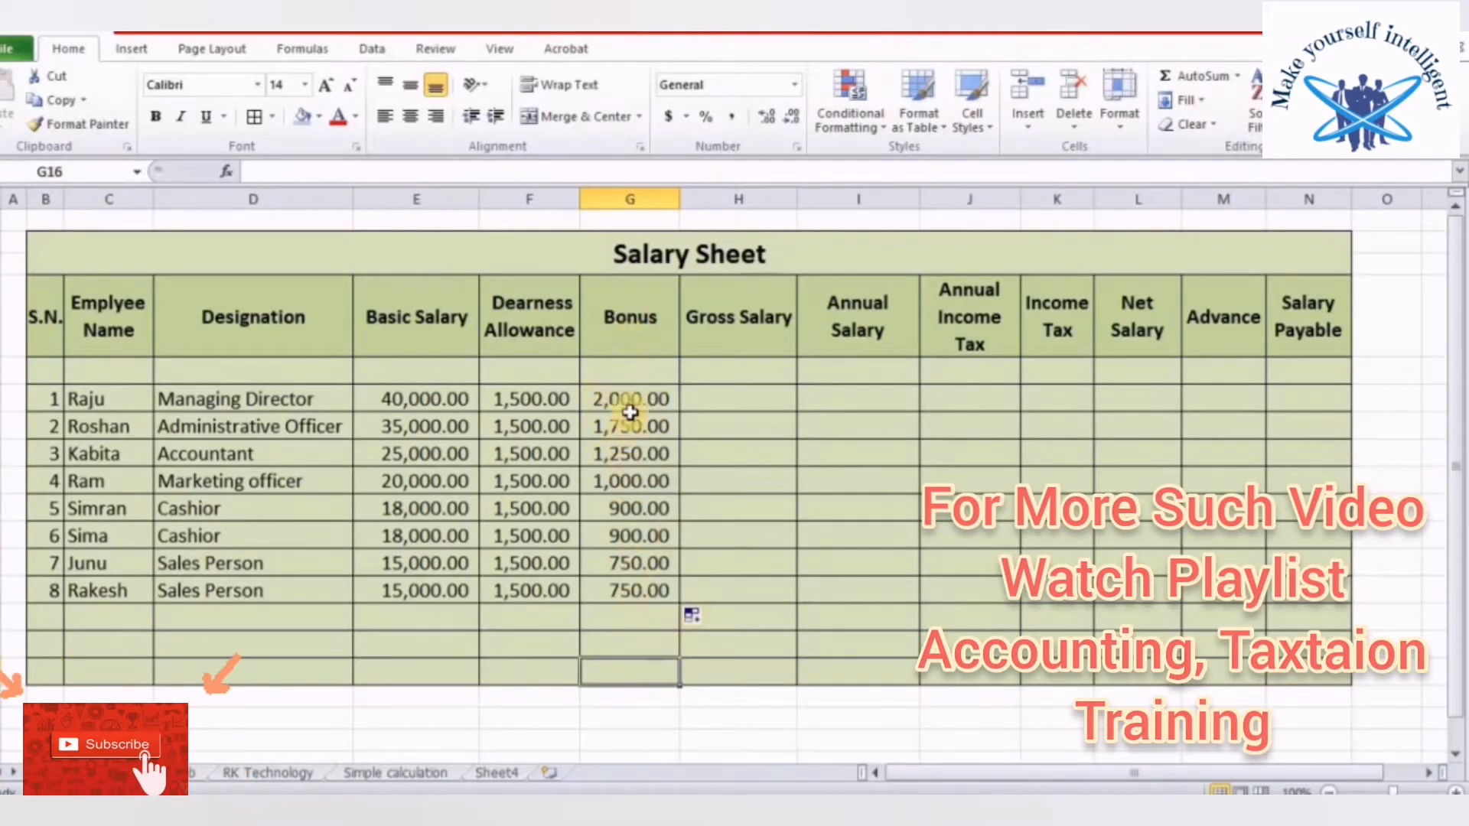
pyautogui.click(629, 406)
pyautogui.click(626, 454)
pyautogui.click(646, 589)
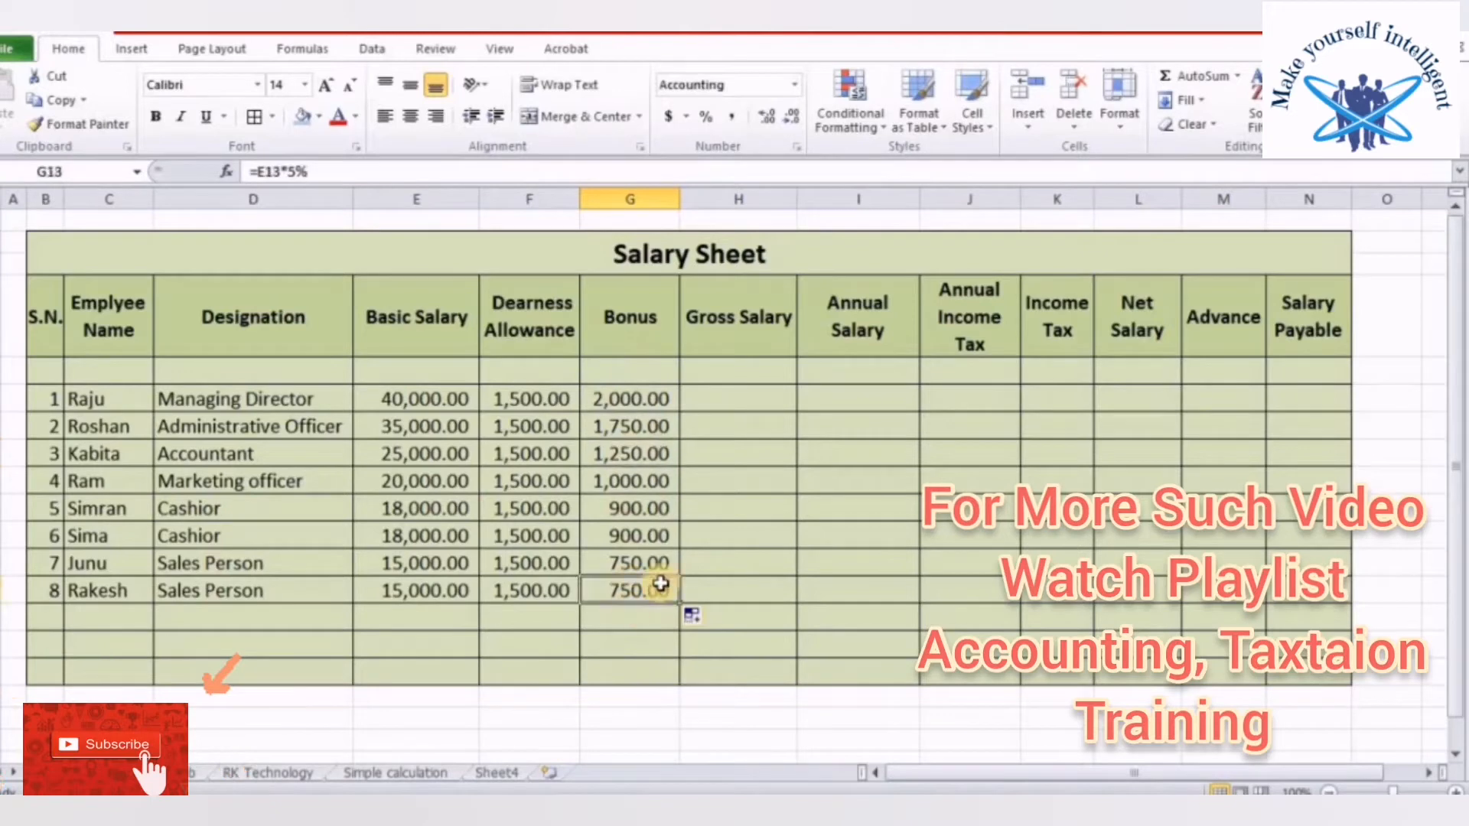
# Calculate the first employee's Gross Salary in H6 with the formula =SUM(E6:G6)
pyautogui.click(732, 473)
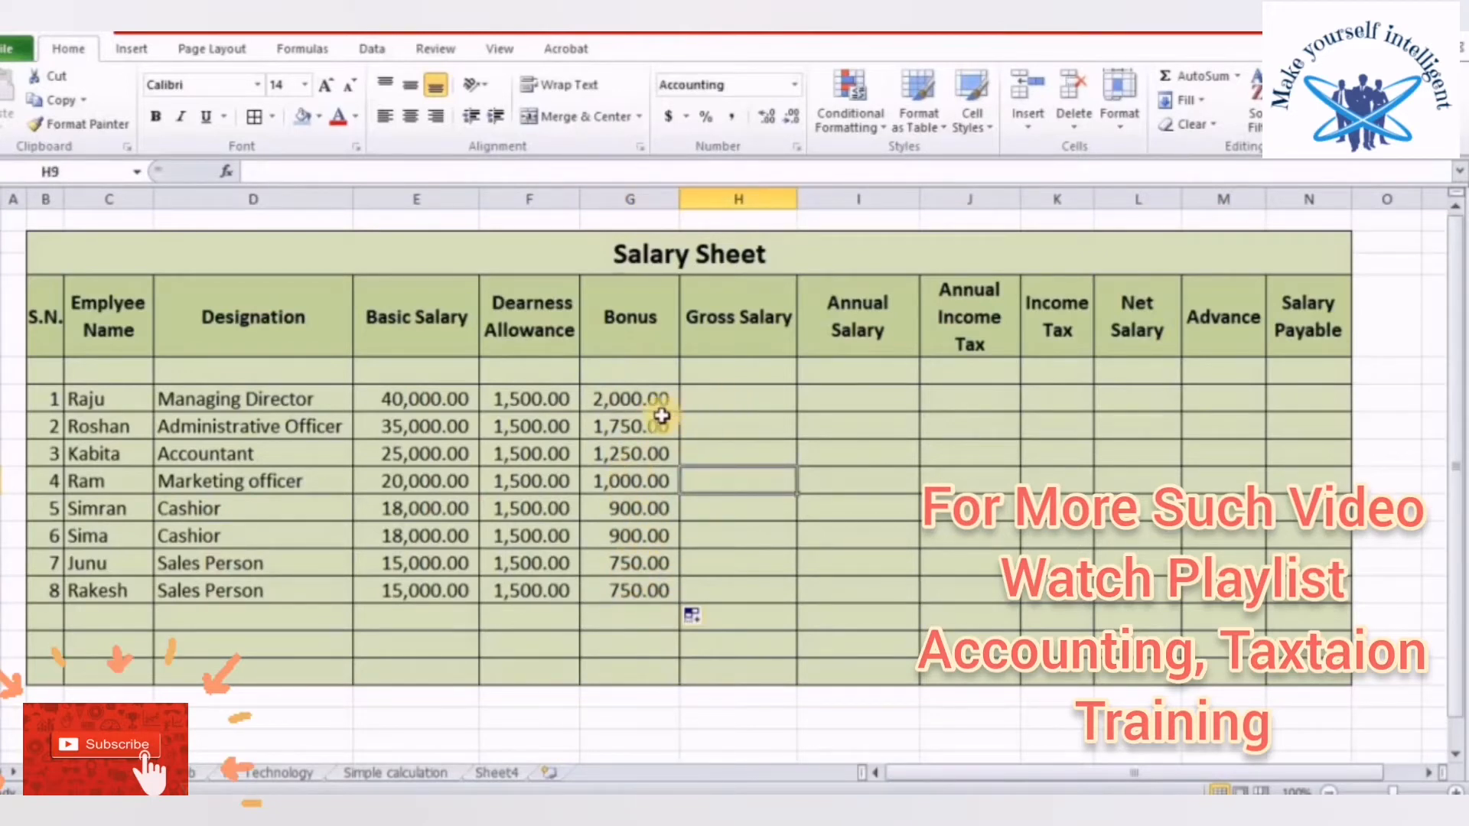
pyautogui.click(748, 432)
pyautogui.click(737, 397)
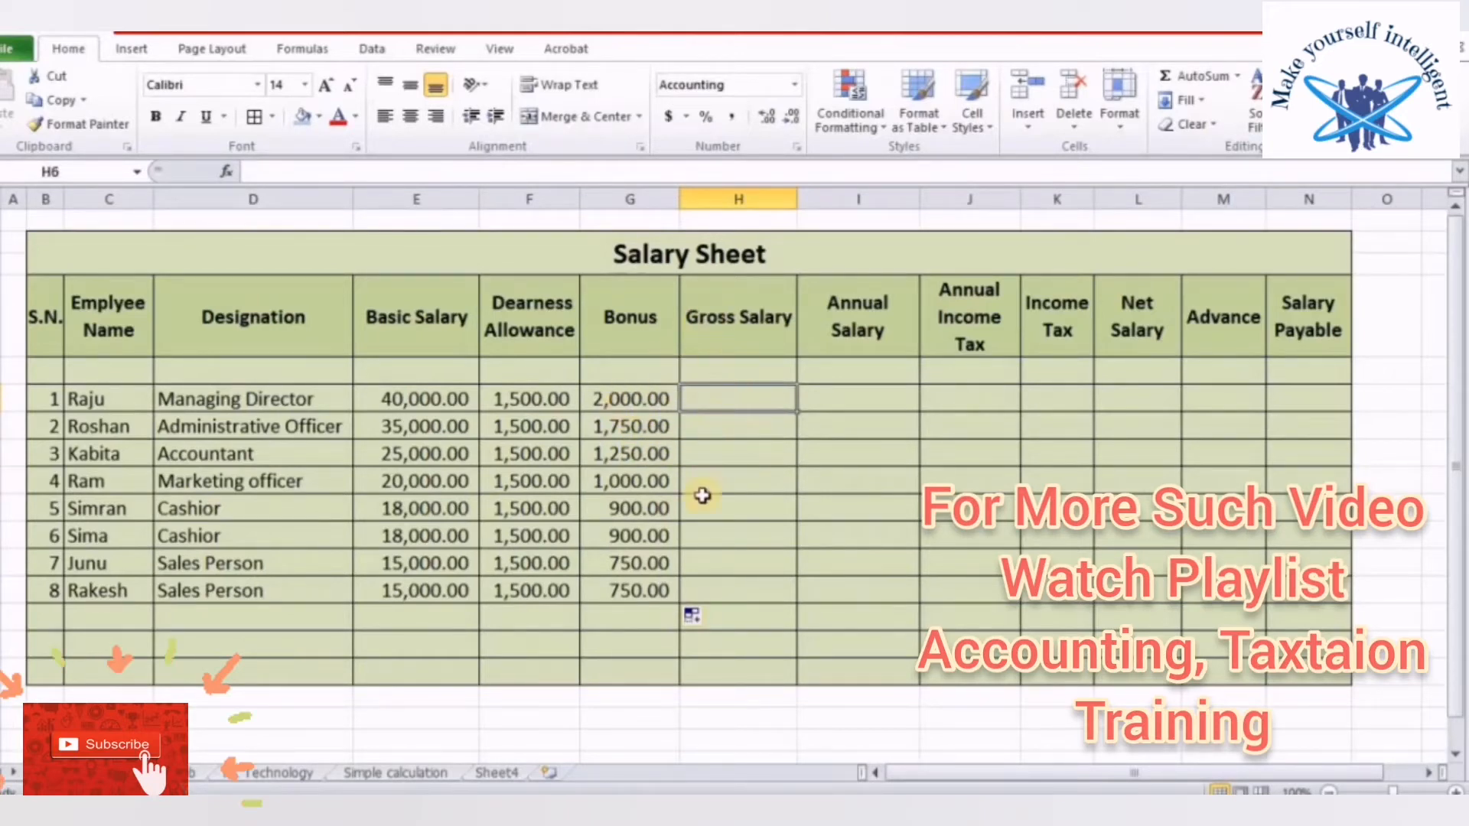
pyautogui.click(743, 481)
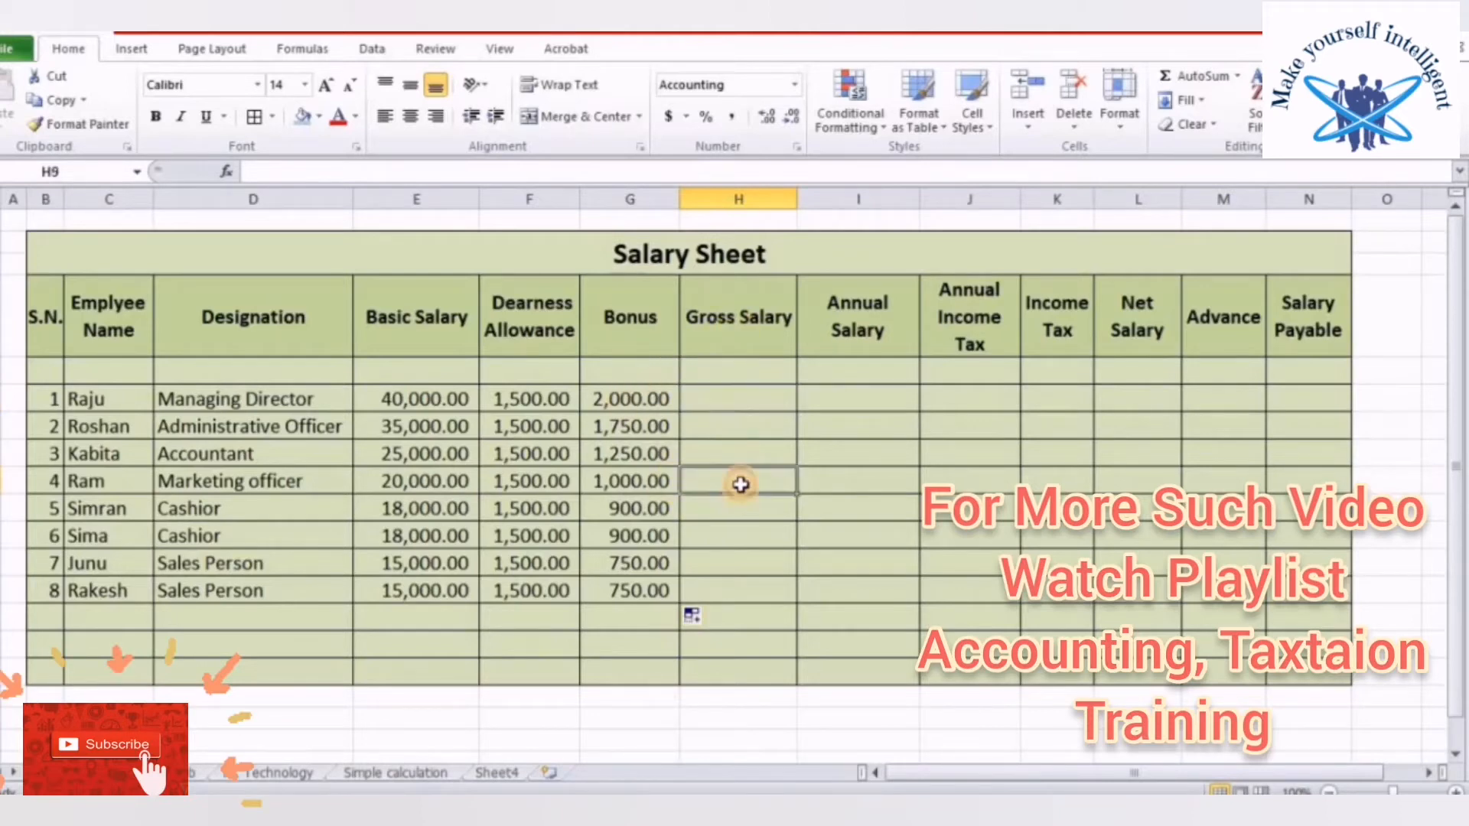
pyautogui.click(729, 398)
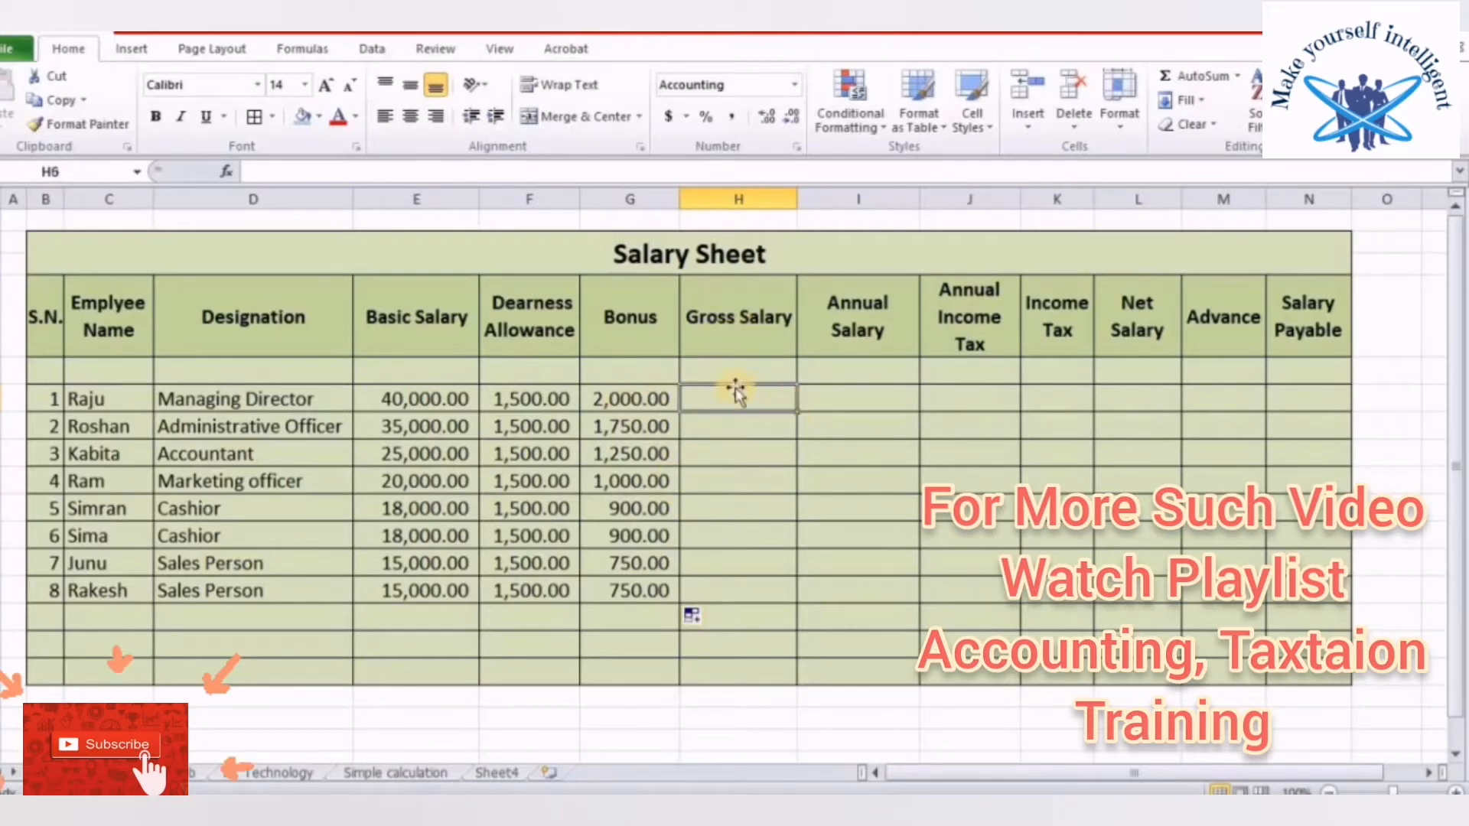
pyautogui.write('=')
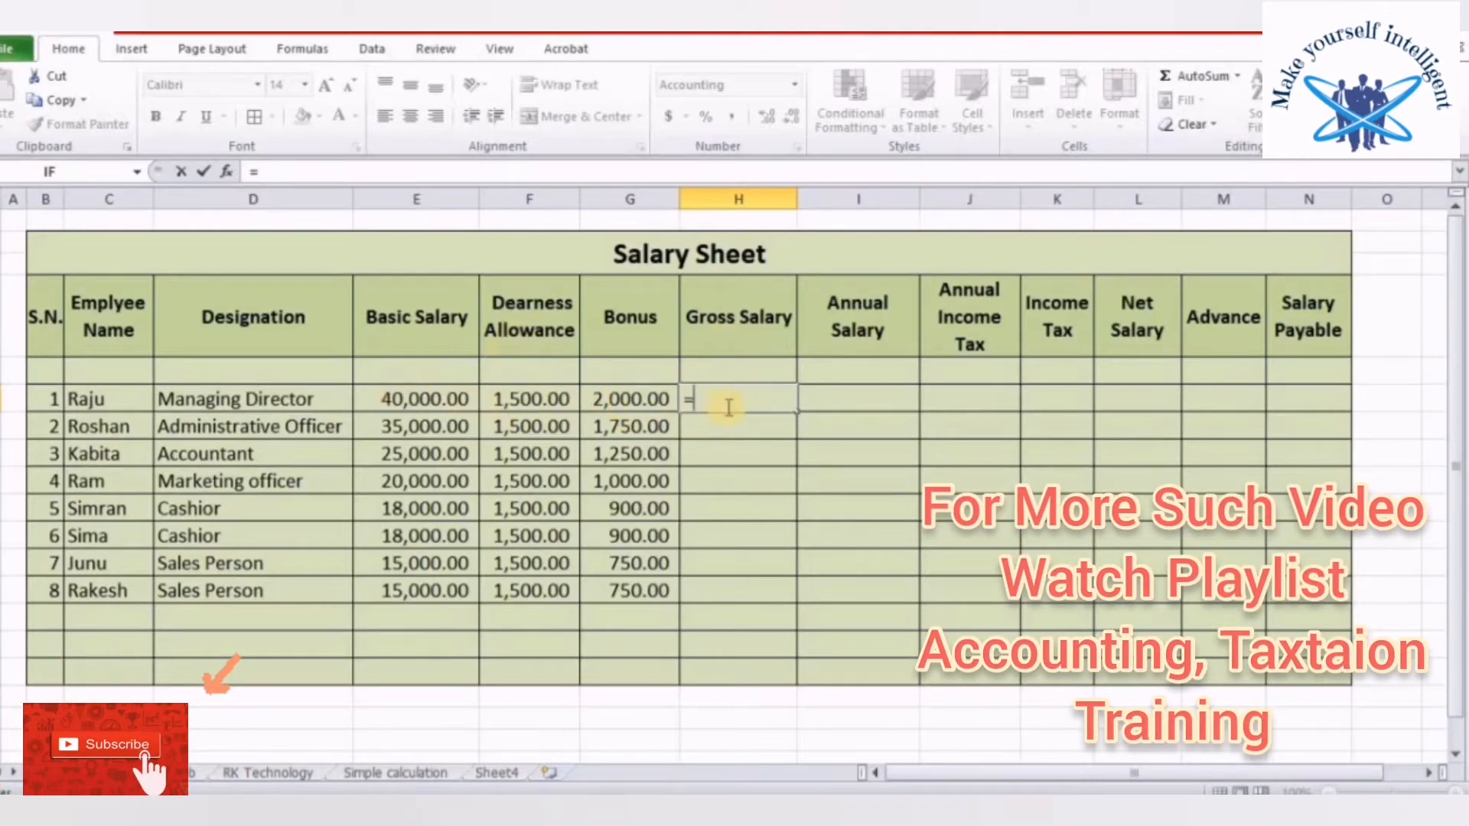
pyautogui.write('s')
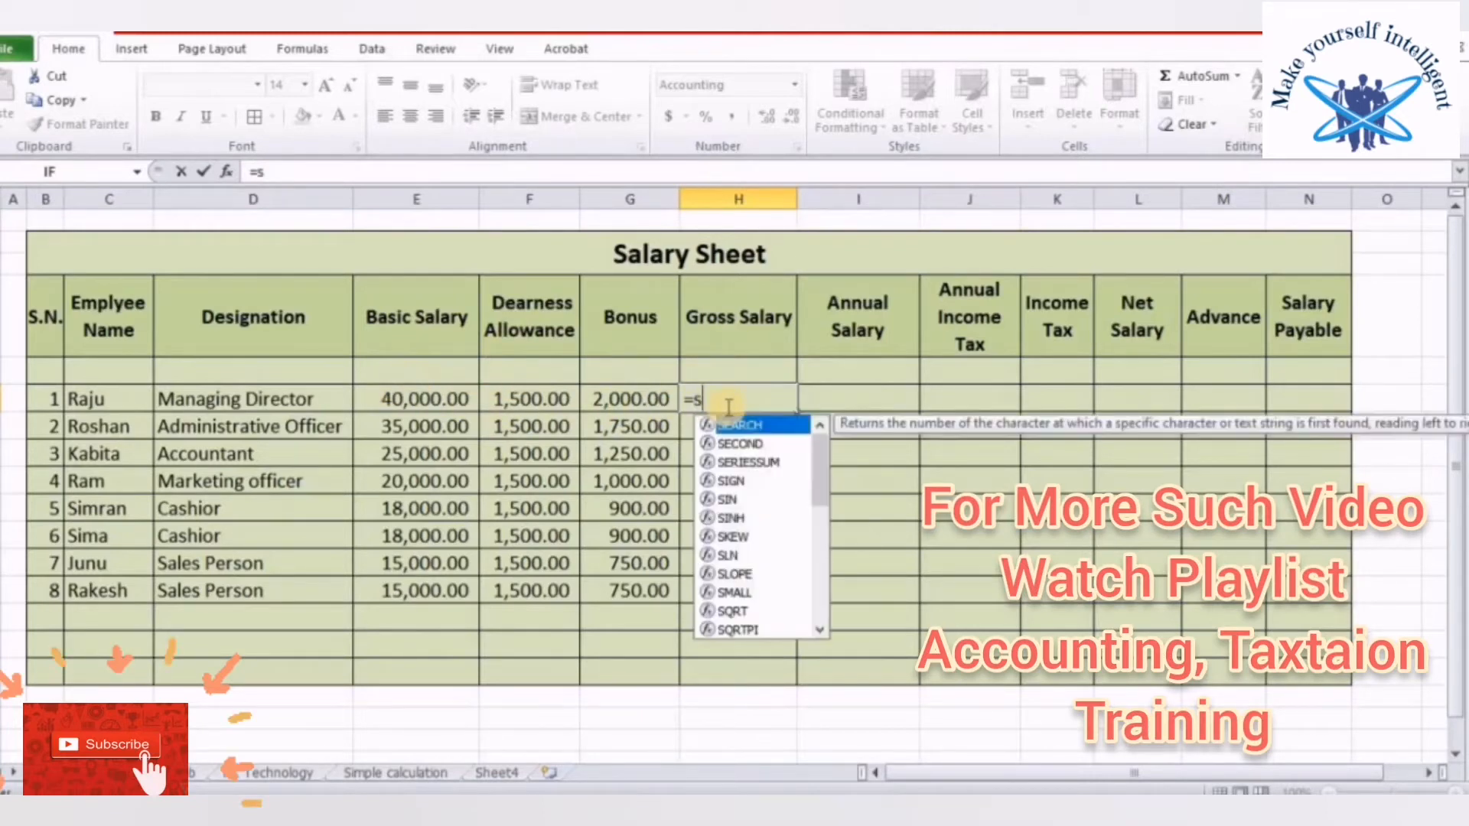
pyautogui.write('um(')
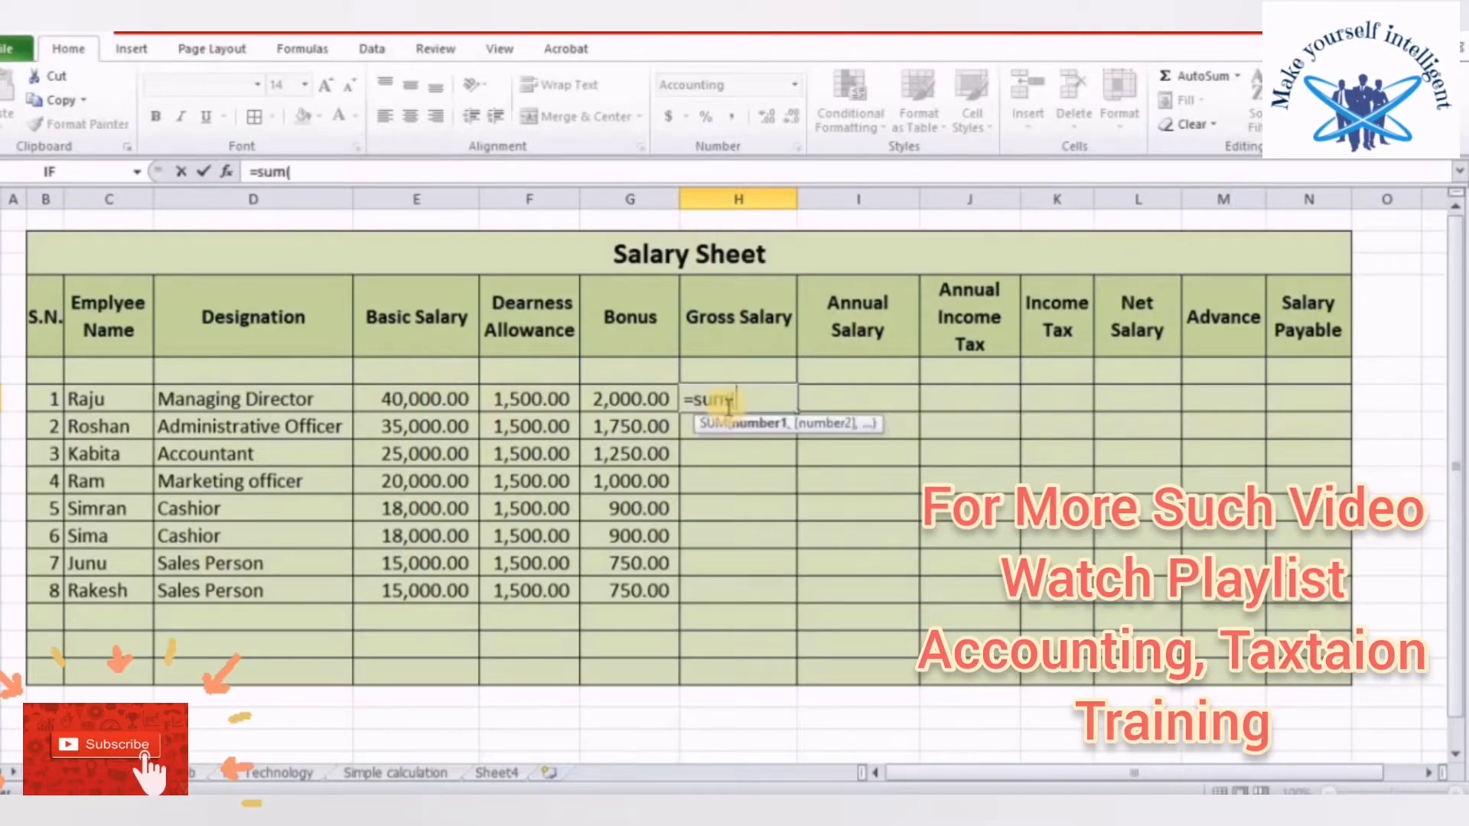
pyautogui.moveTo(468, 397); pyautogui.dragTo(610, 397)
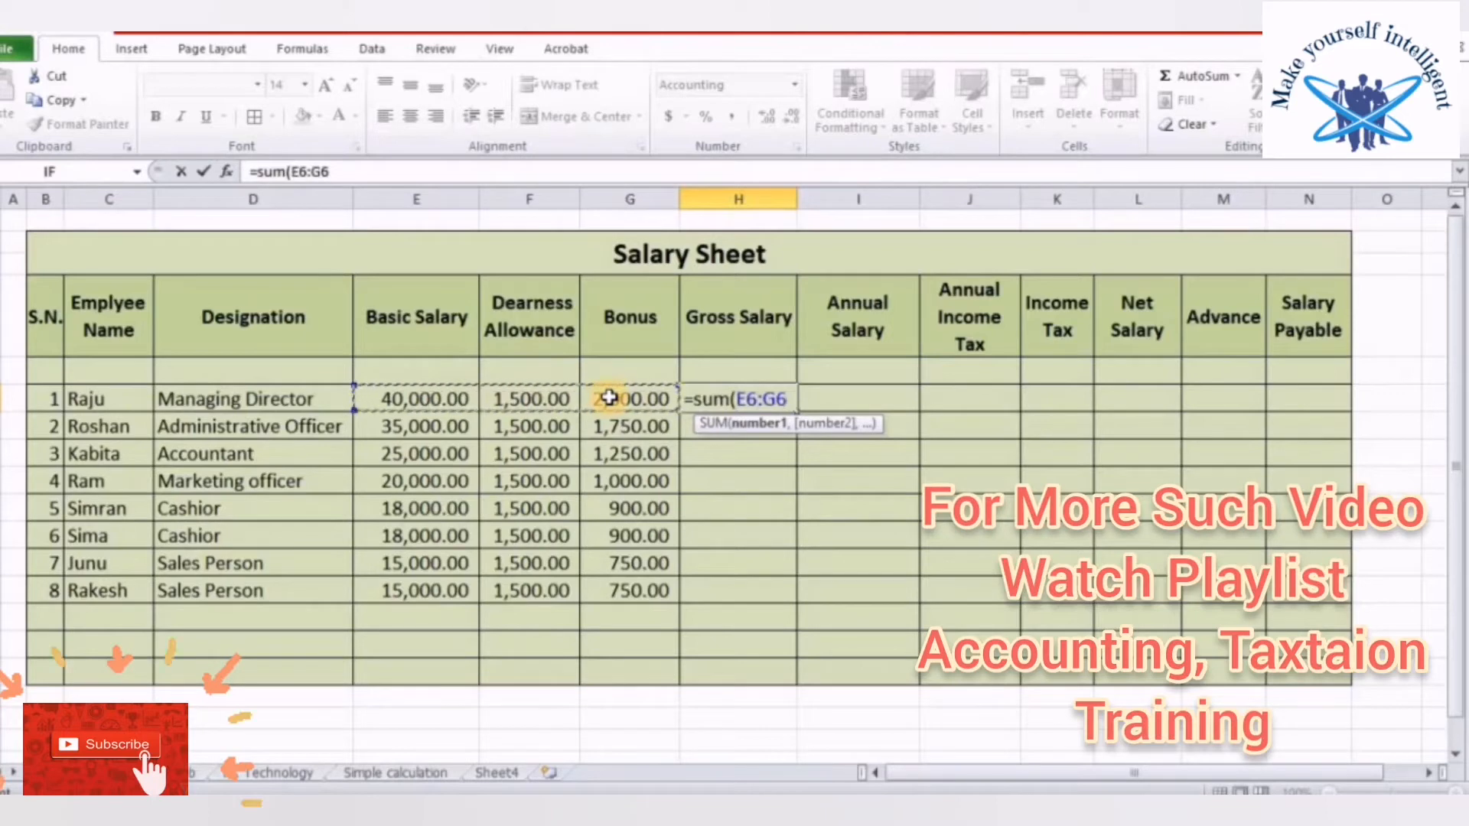
pyautogui.press('Return')
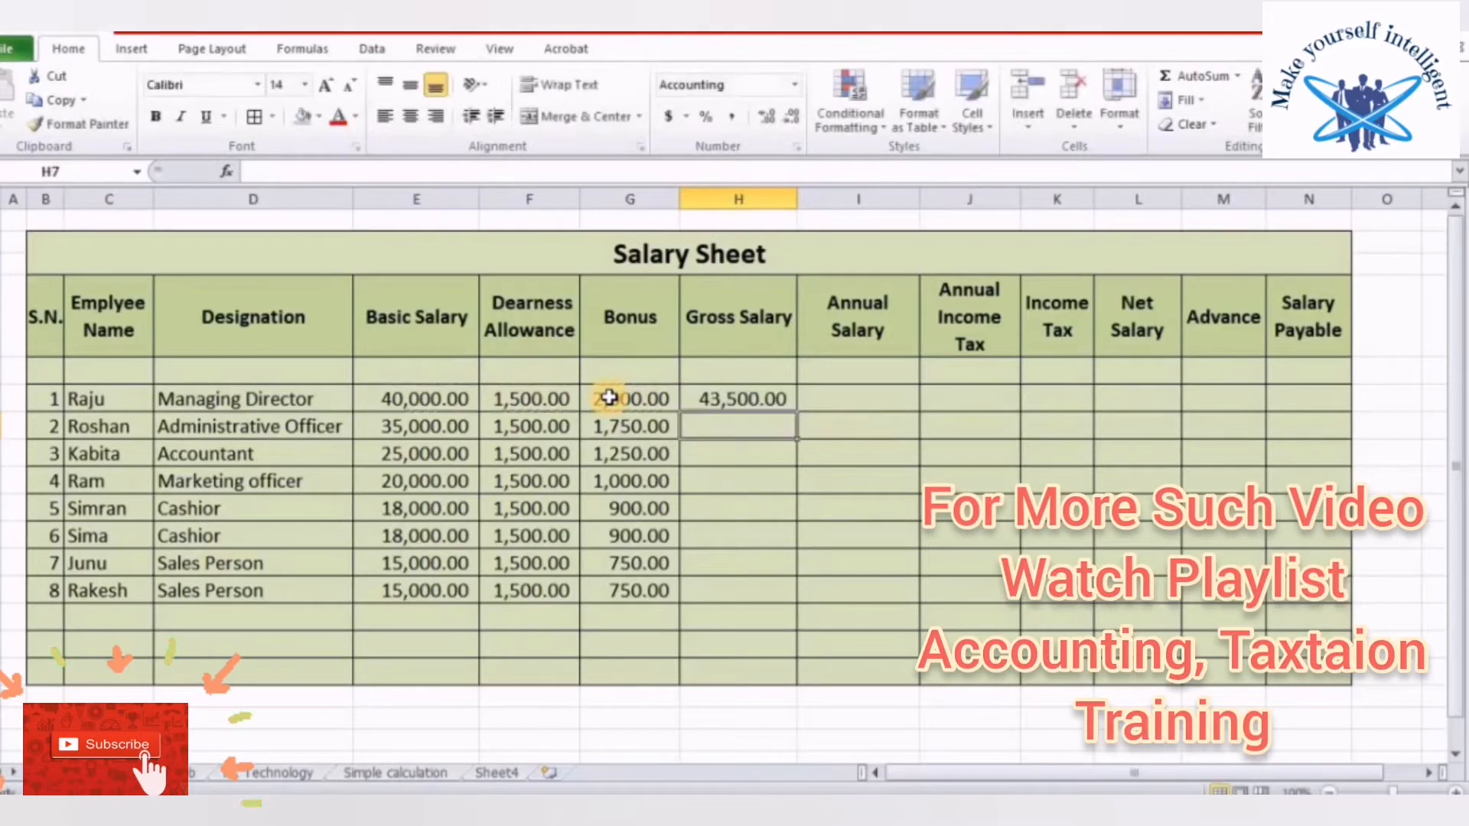
# Fill the Gross Salary formula from H6 down to H13 and check the column
pyautogui.click(706, 401)
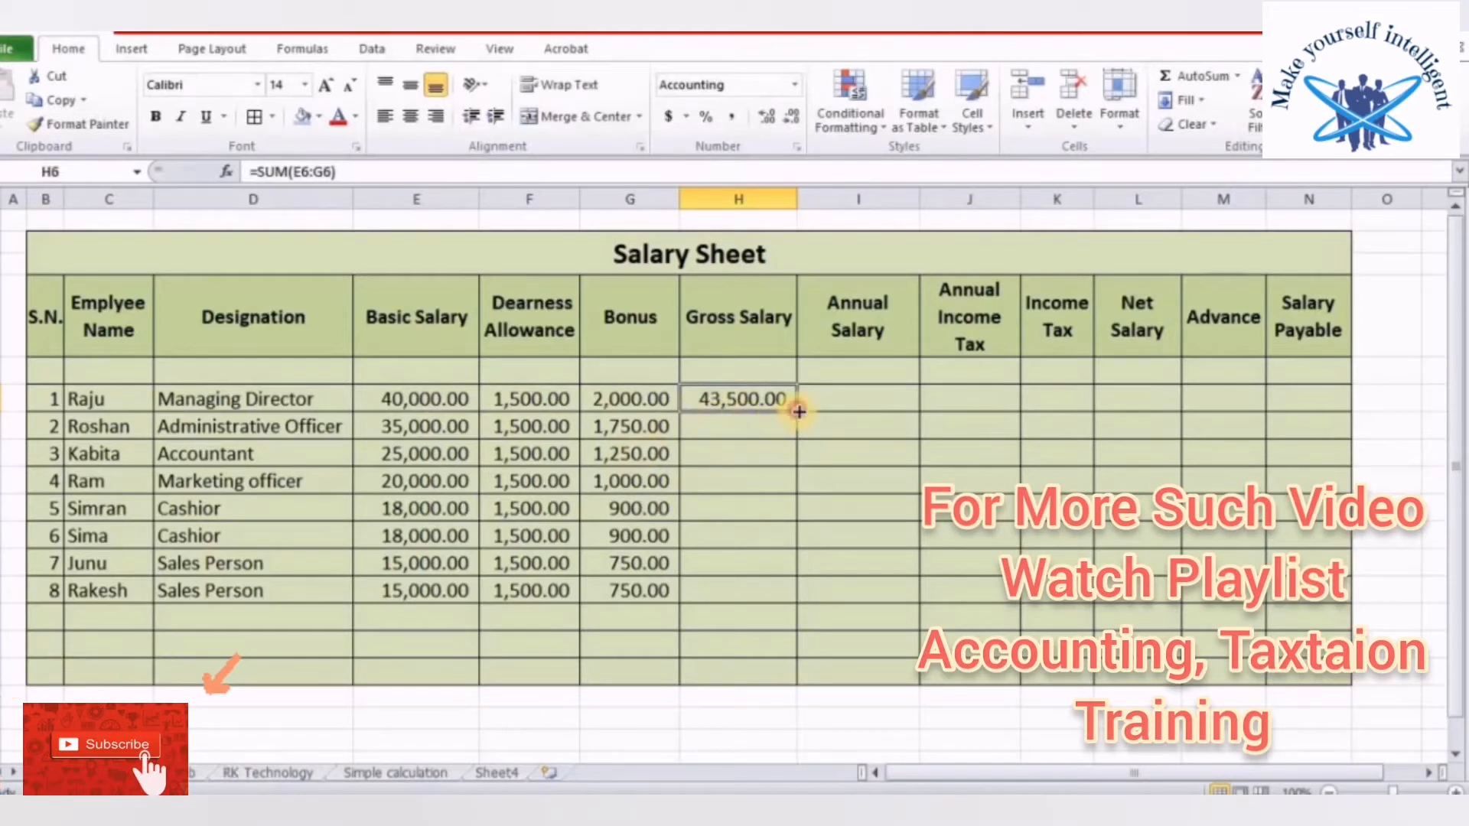
pyautogui.moveTo(799, 412); pyautogui.dragTo(788, 590)
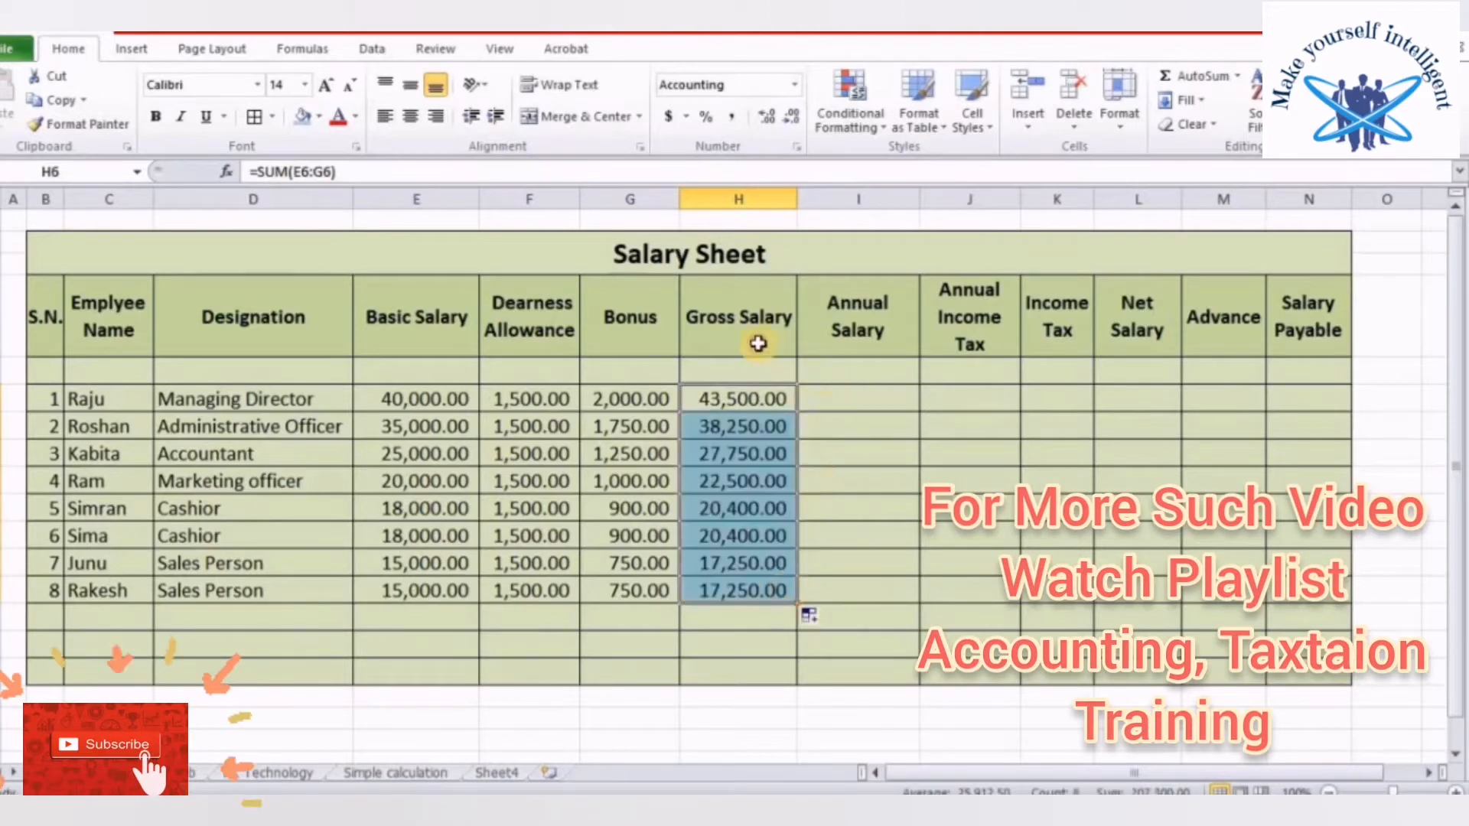
pyautogui.click(757, 344)
pyautogui.click(738, 393)
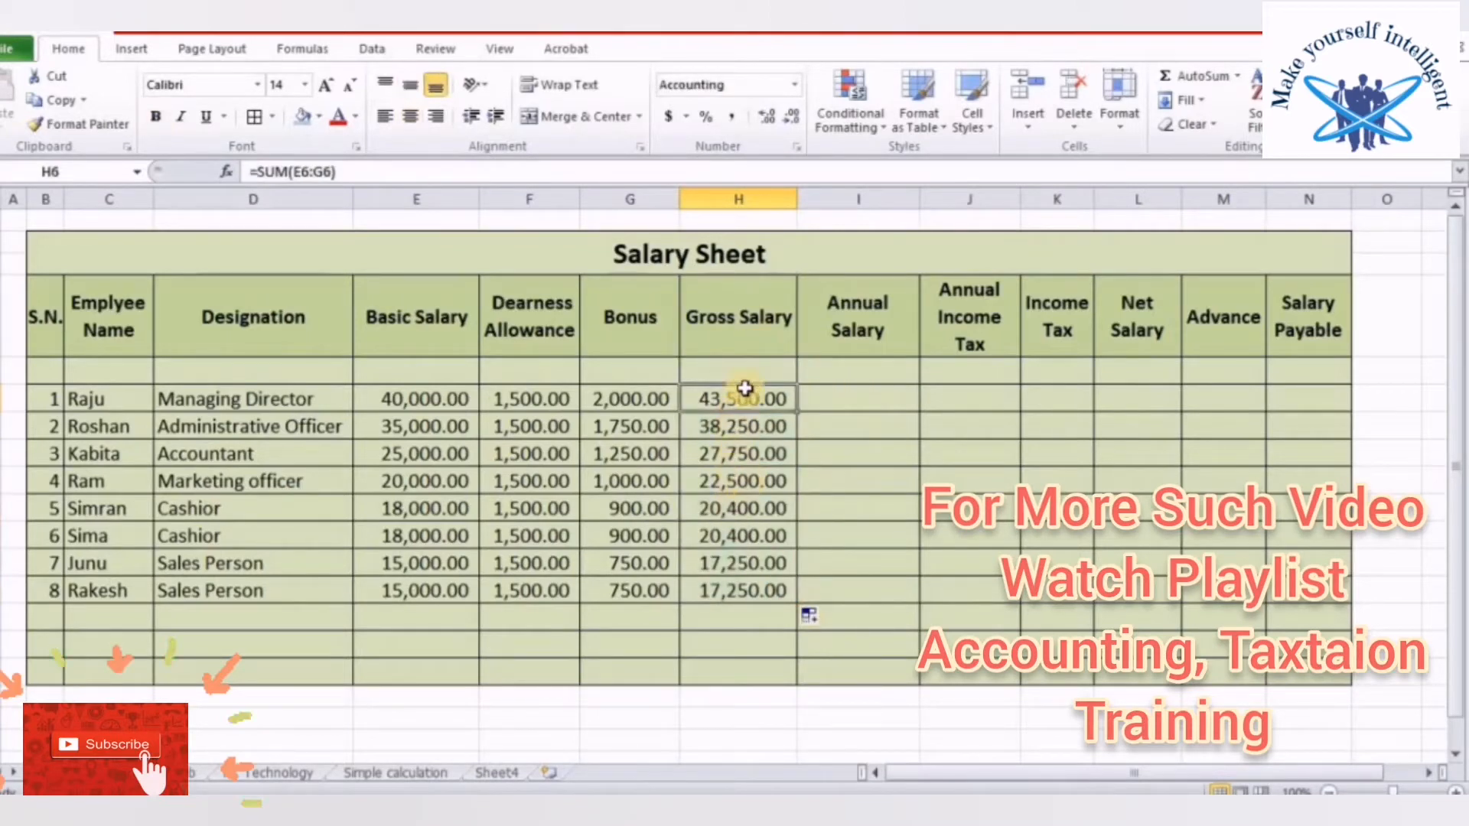
pyautogui.click(732, 618)
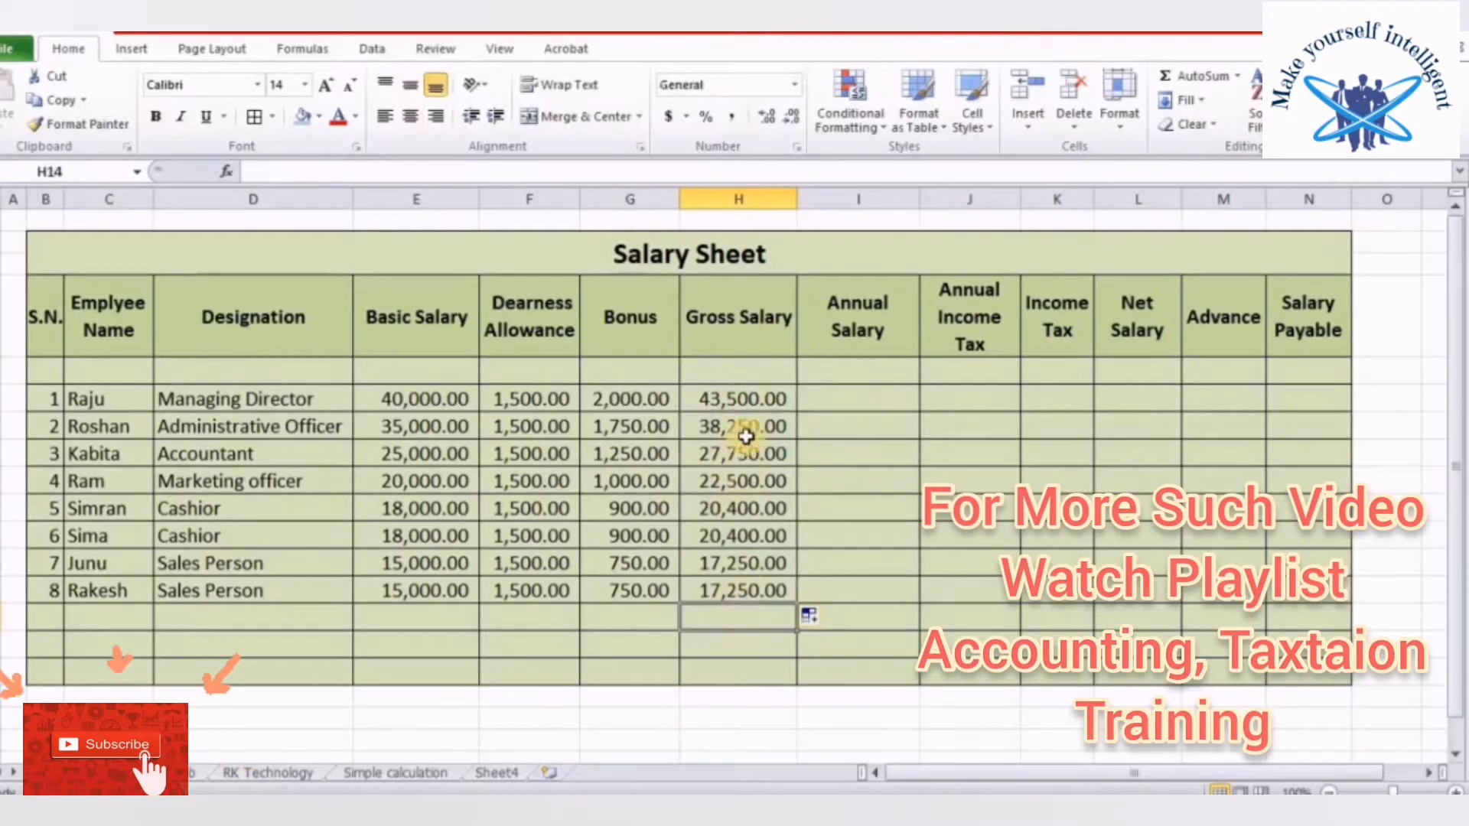
pyautogui.click(753, 394)
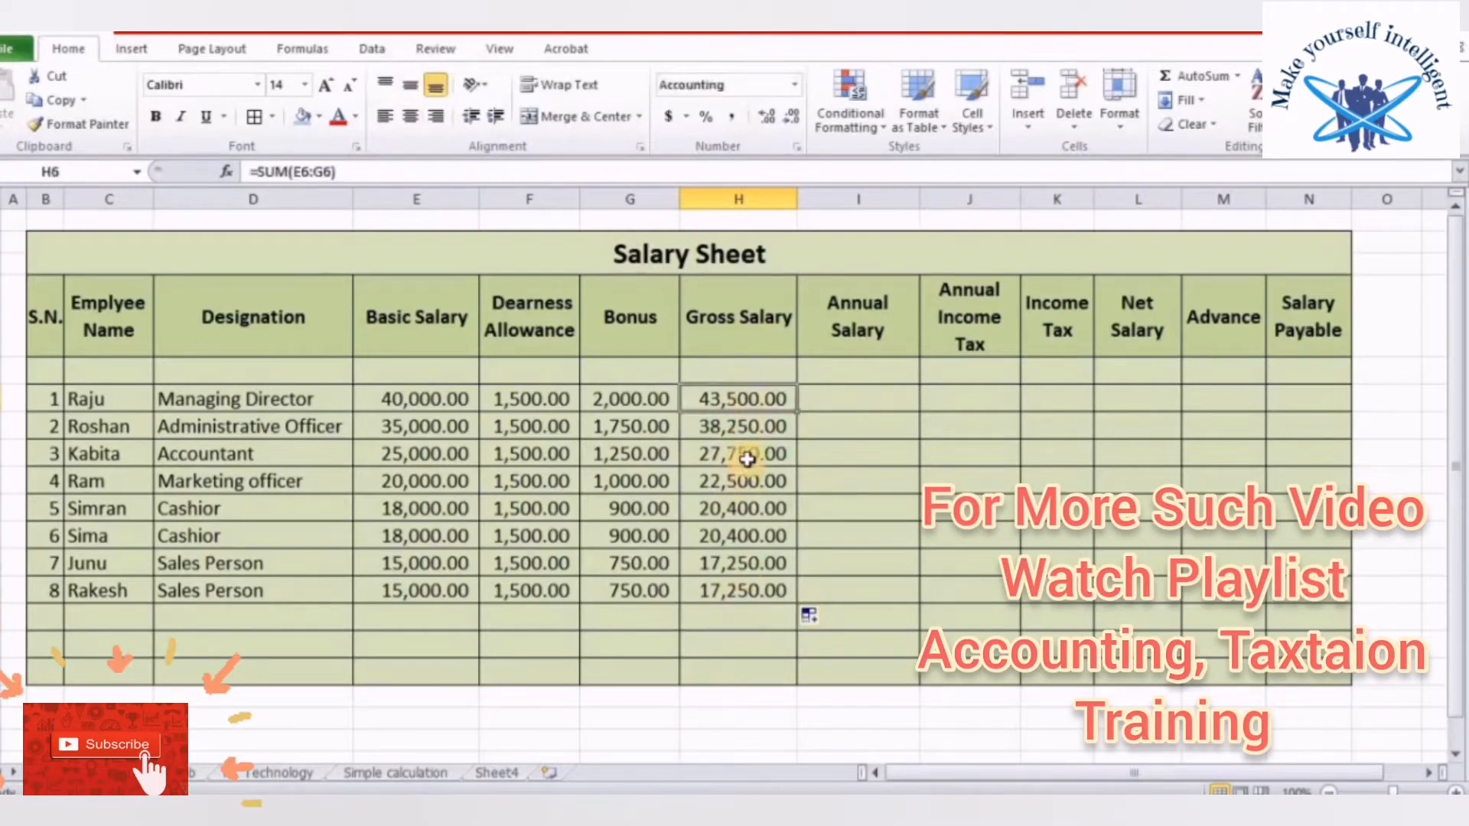
pyautogui.click(737, 560)
pyautogui.click(753, 401)
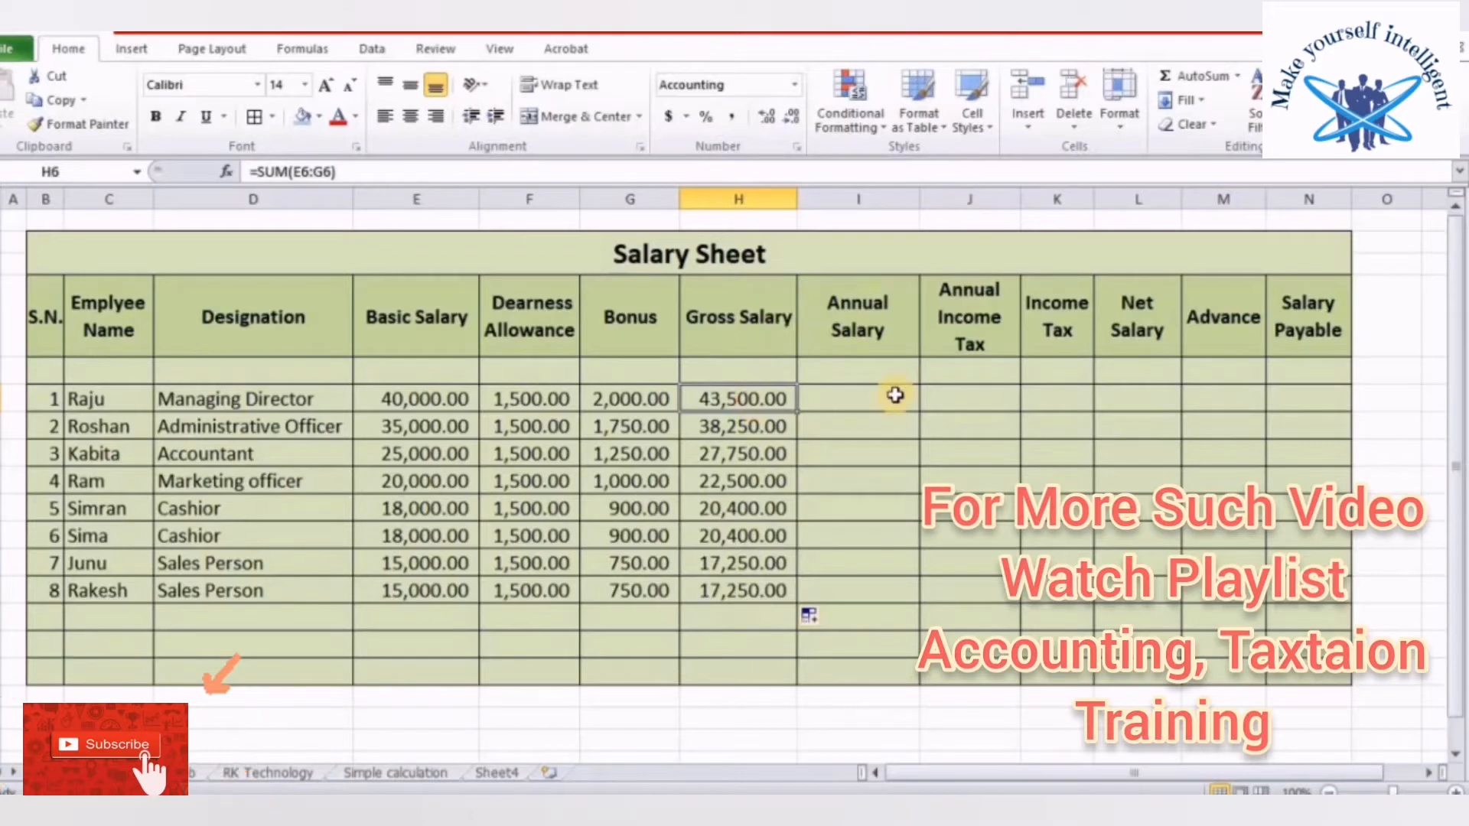
# Calculate the first employee's Annual Salary in I6 with the formula =H6*12
pyautogui.click(846, 399)
pyautogui.write('=')
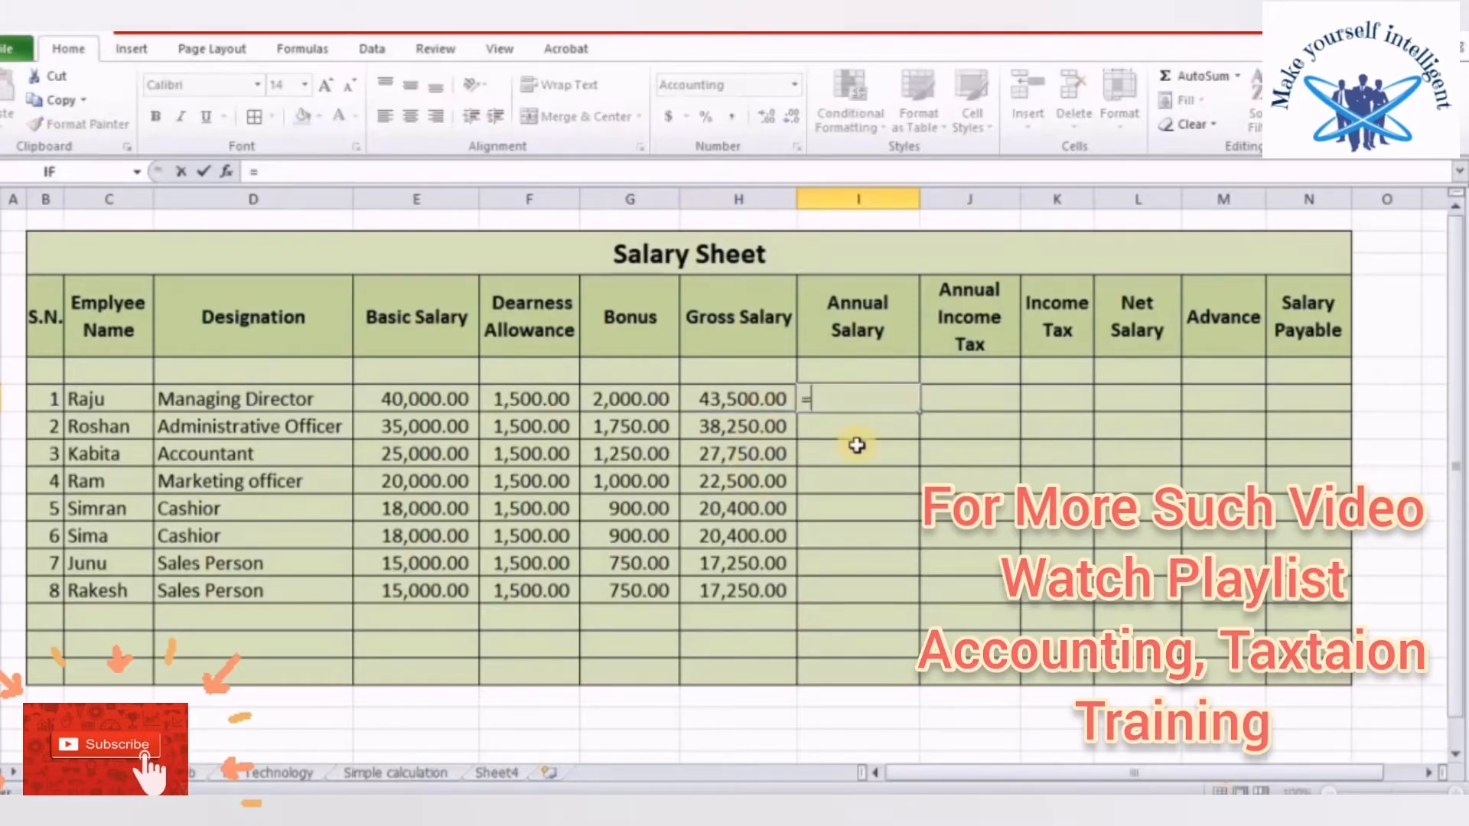
pyautogui.click(725, 399)
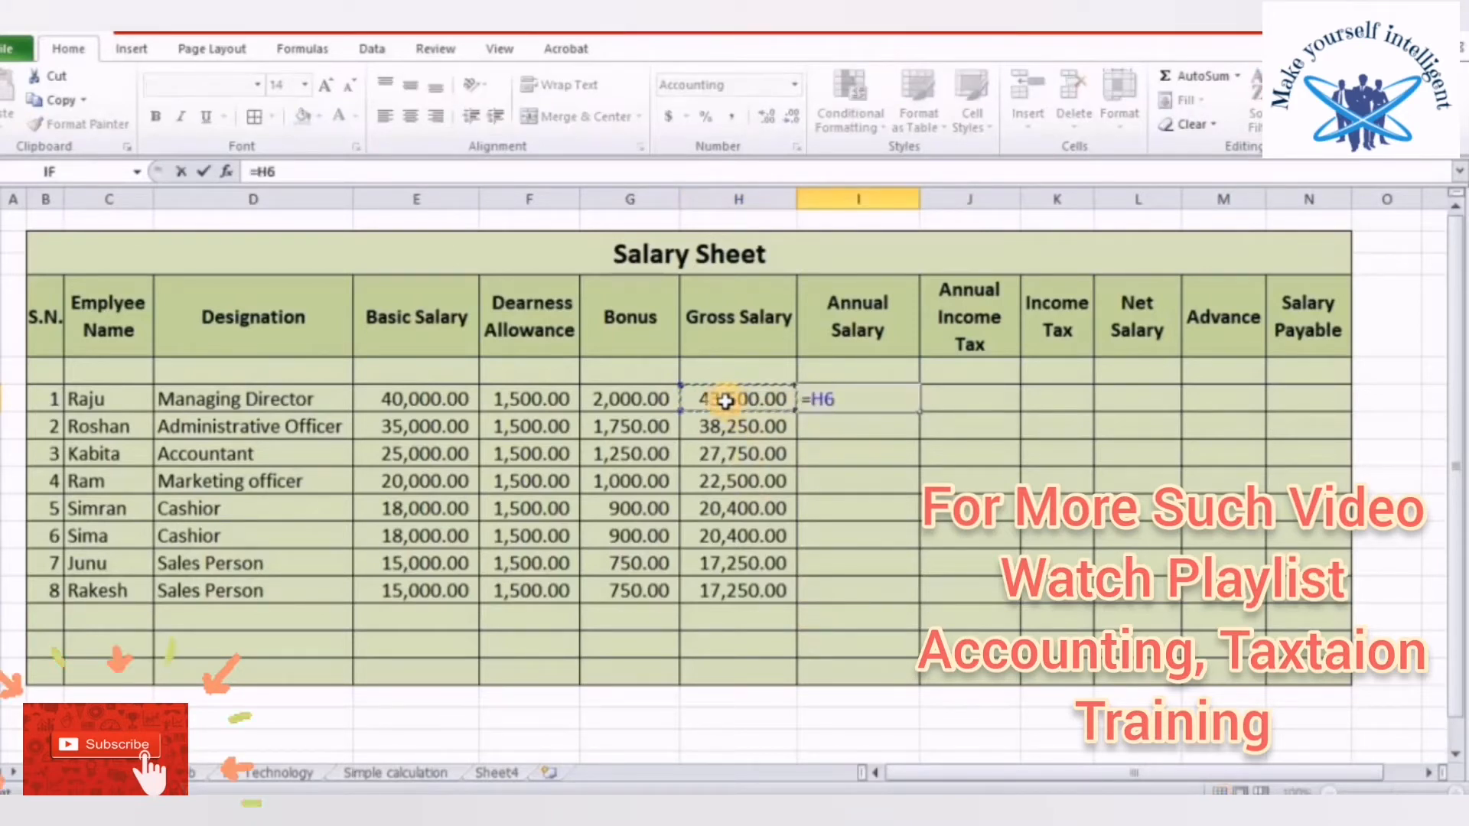
pyautogui.write('*')
pyautogui.press('Return')
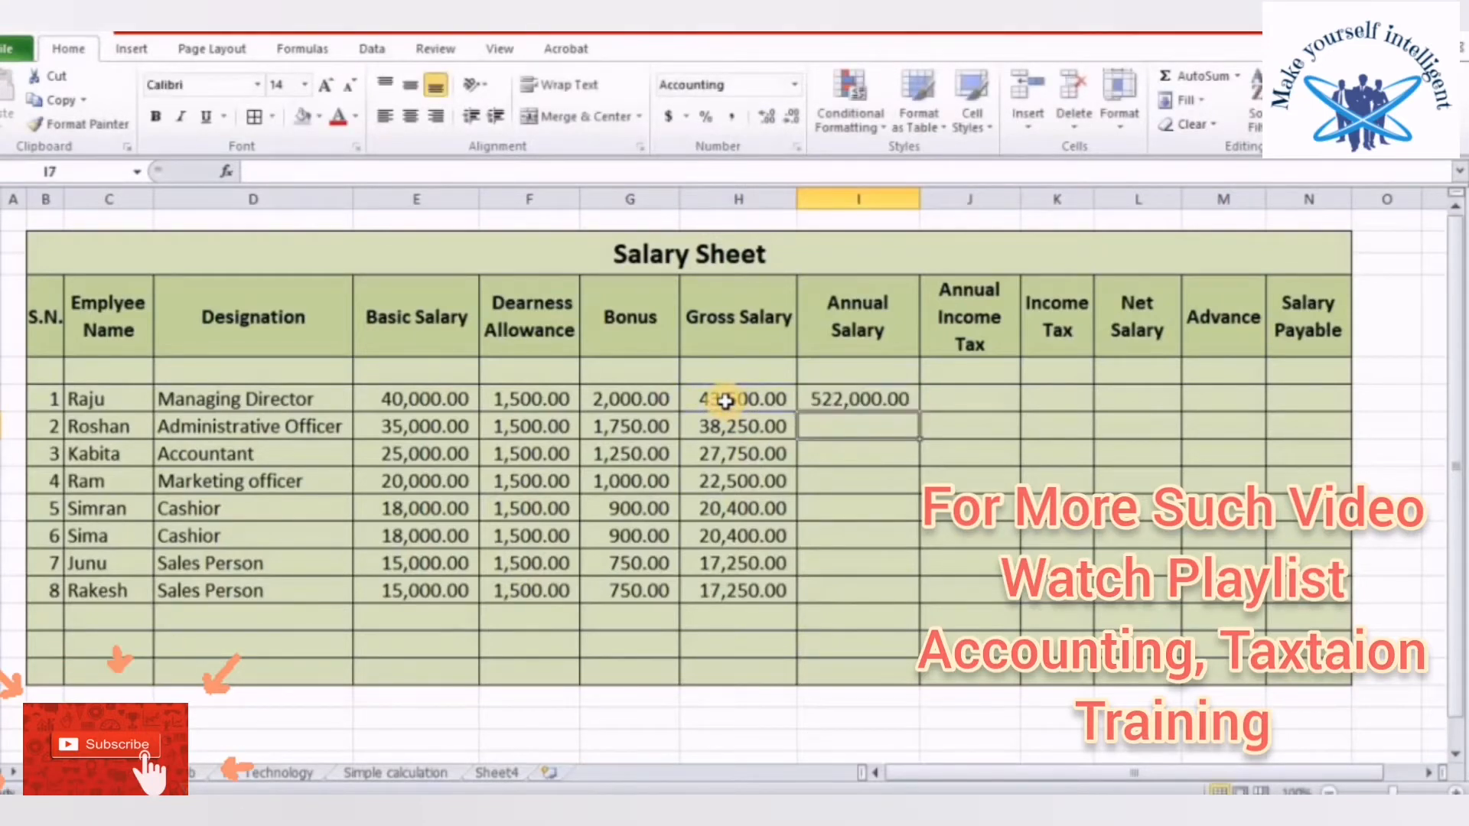
# Fill the Annual Salary formula from I6 down to I13
pyautogui.click(853, 398)
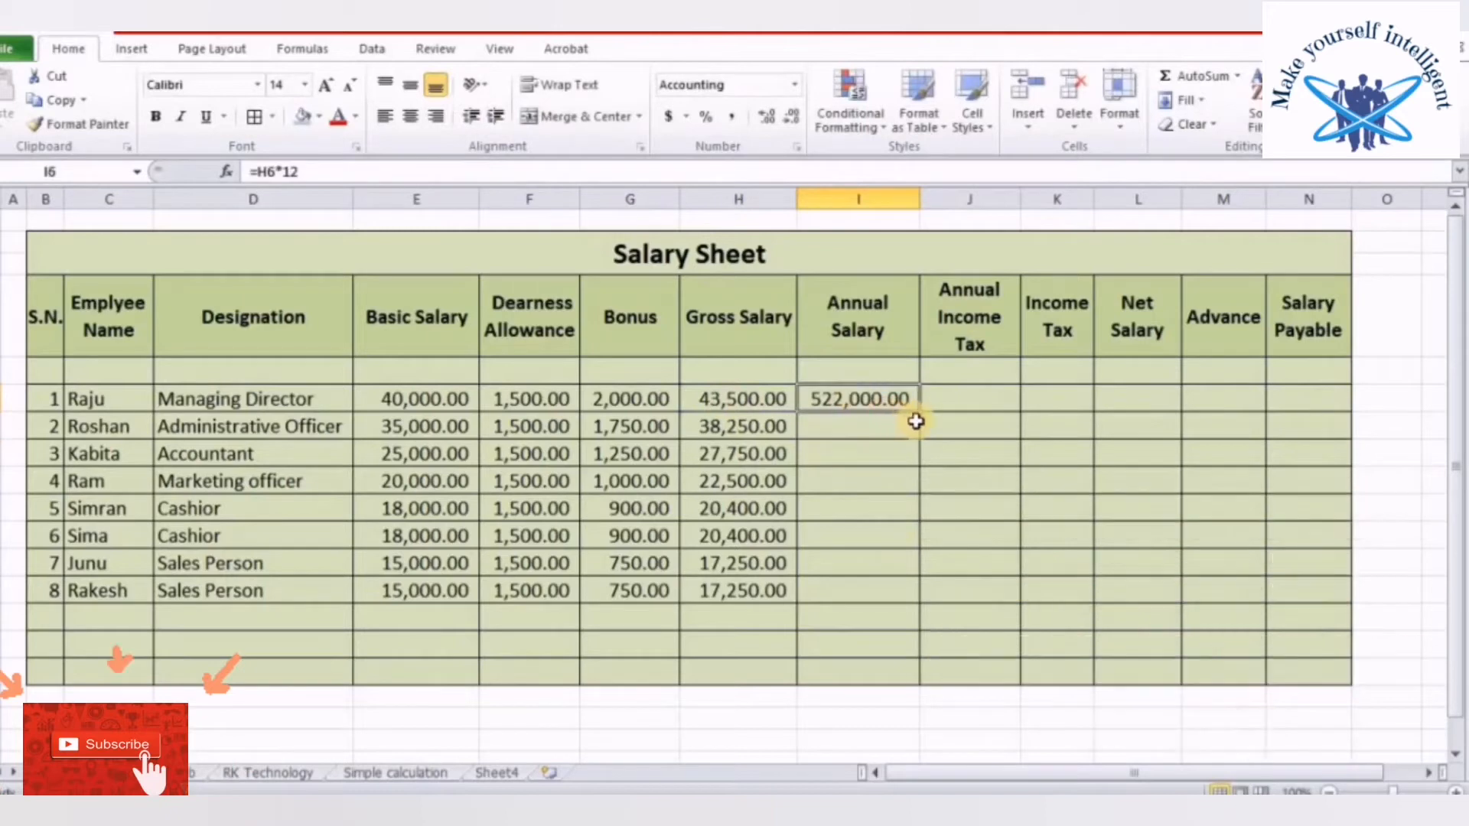
pyautogui.moveTo(920, 414); pyautogui.dragTo(896, 591)
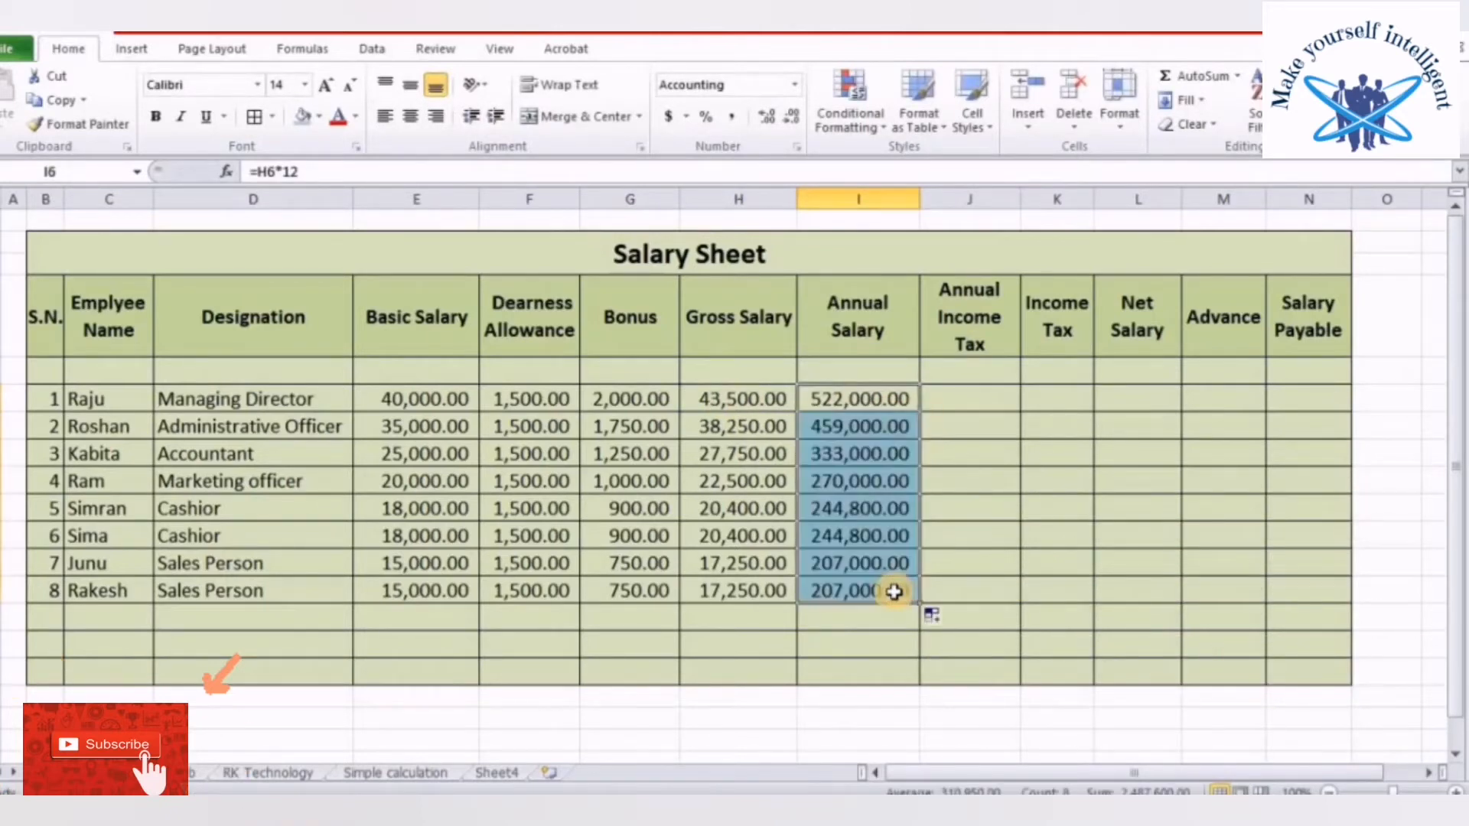
pyautogui.click(880, 398)
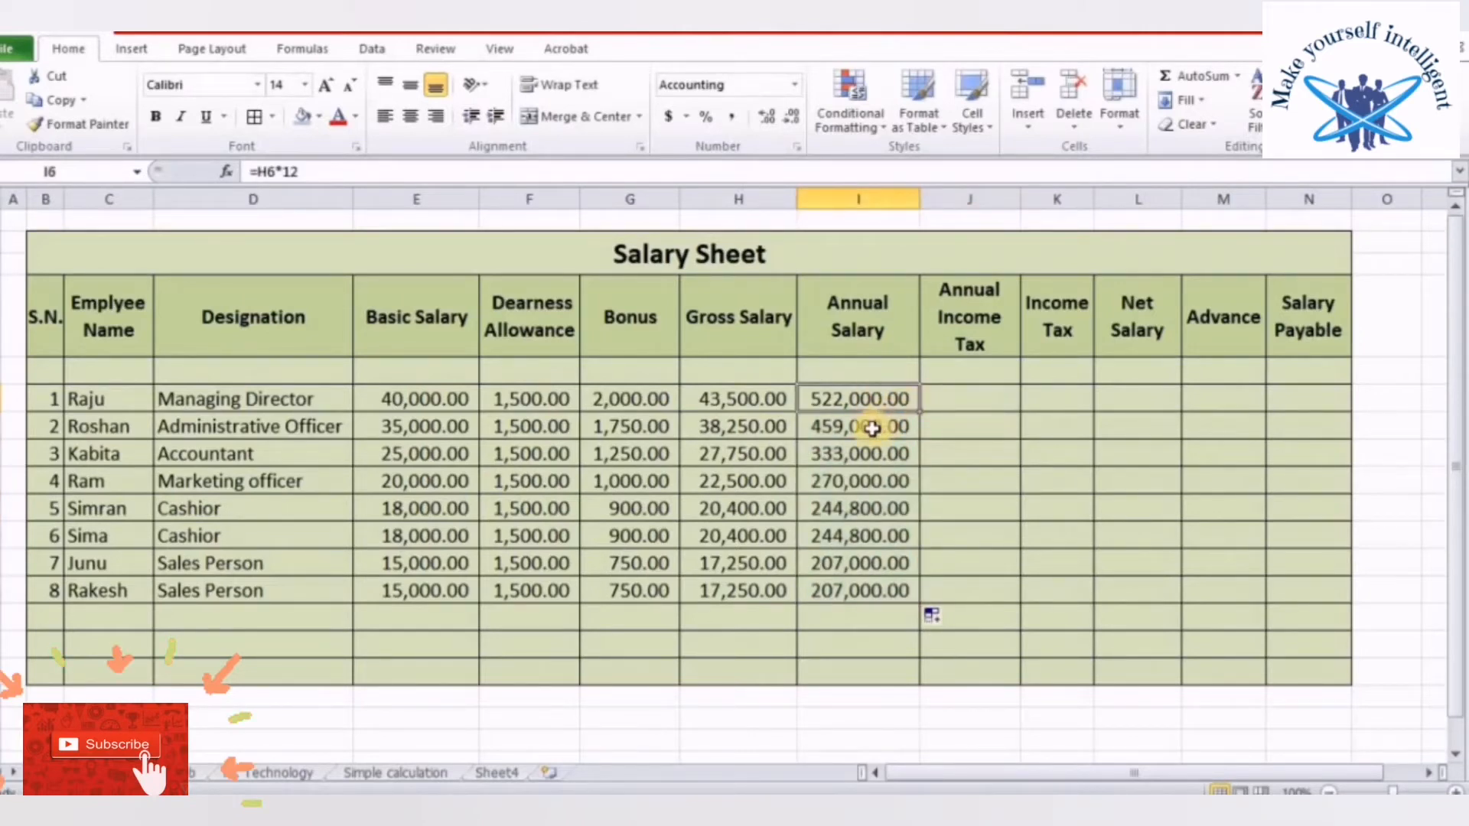
# Examine the copied Annual Salary formulas and amounts, comparing the first four employees in I6 to I9
pyautogui.click(872, 430)
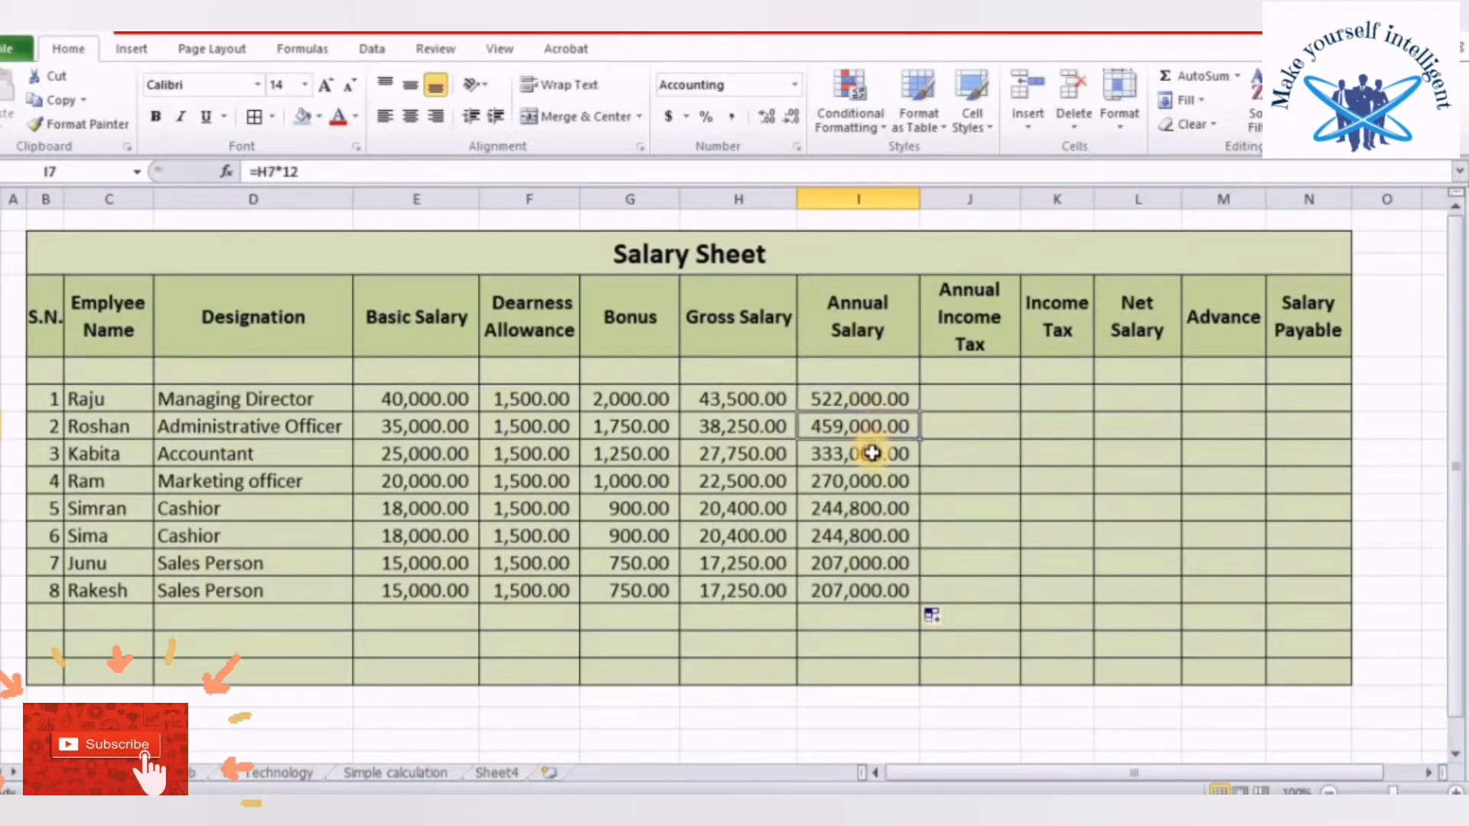
pyautogui.click(869, 477)
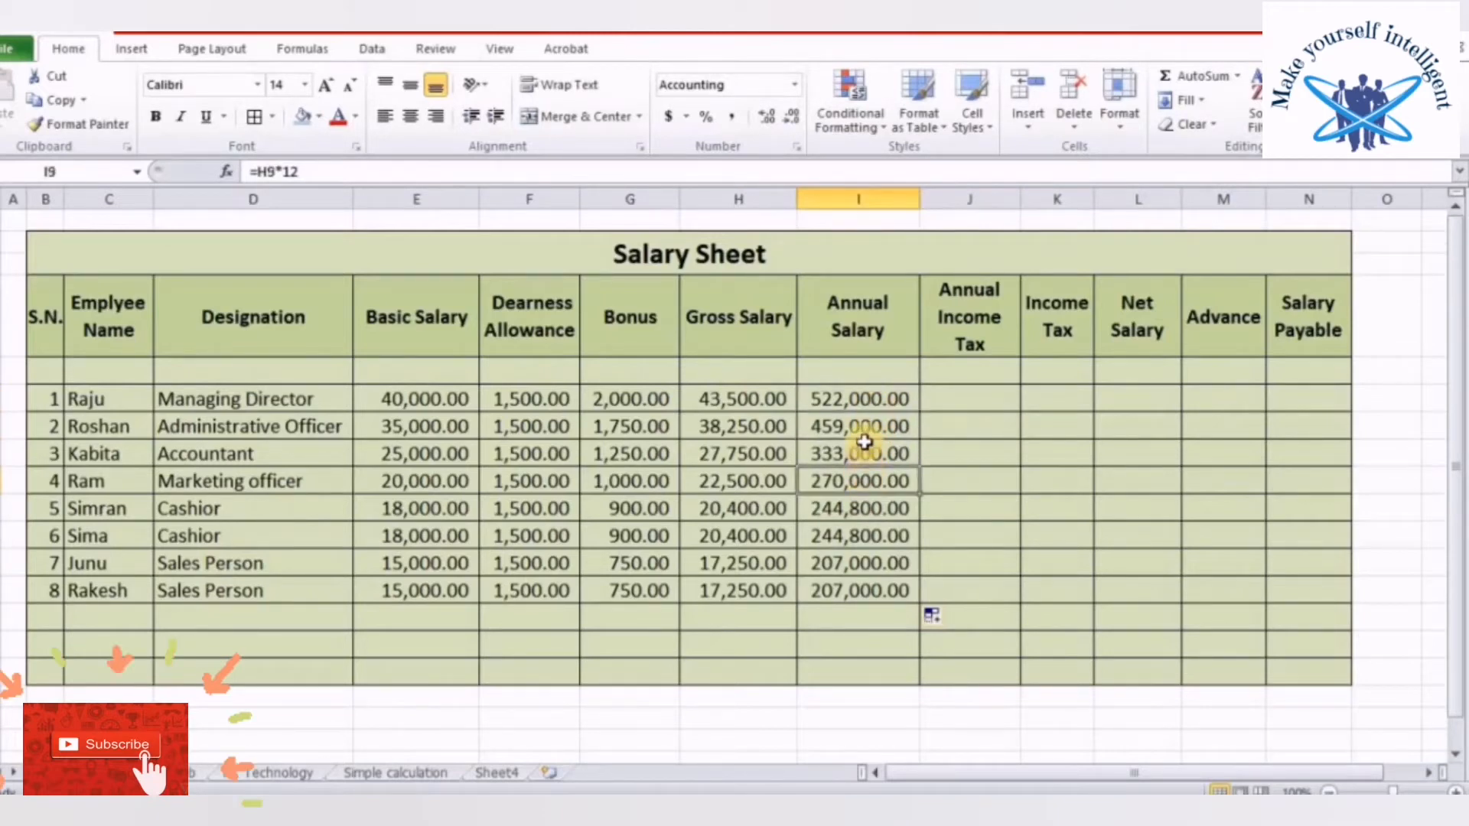
pyautogui.click(864, 442)
pyautogui.click(864, 430)
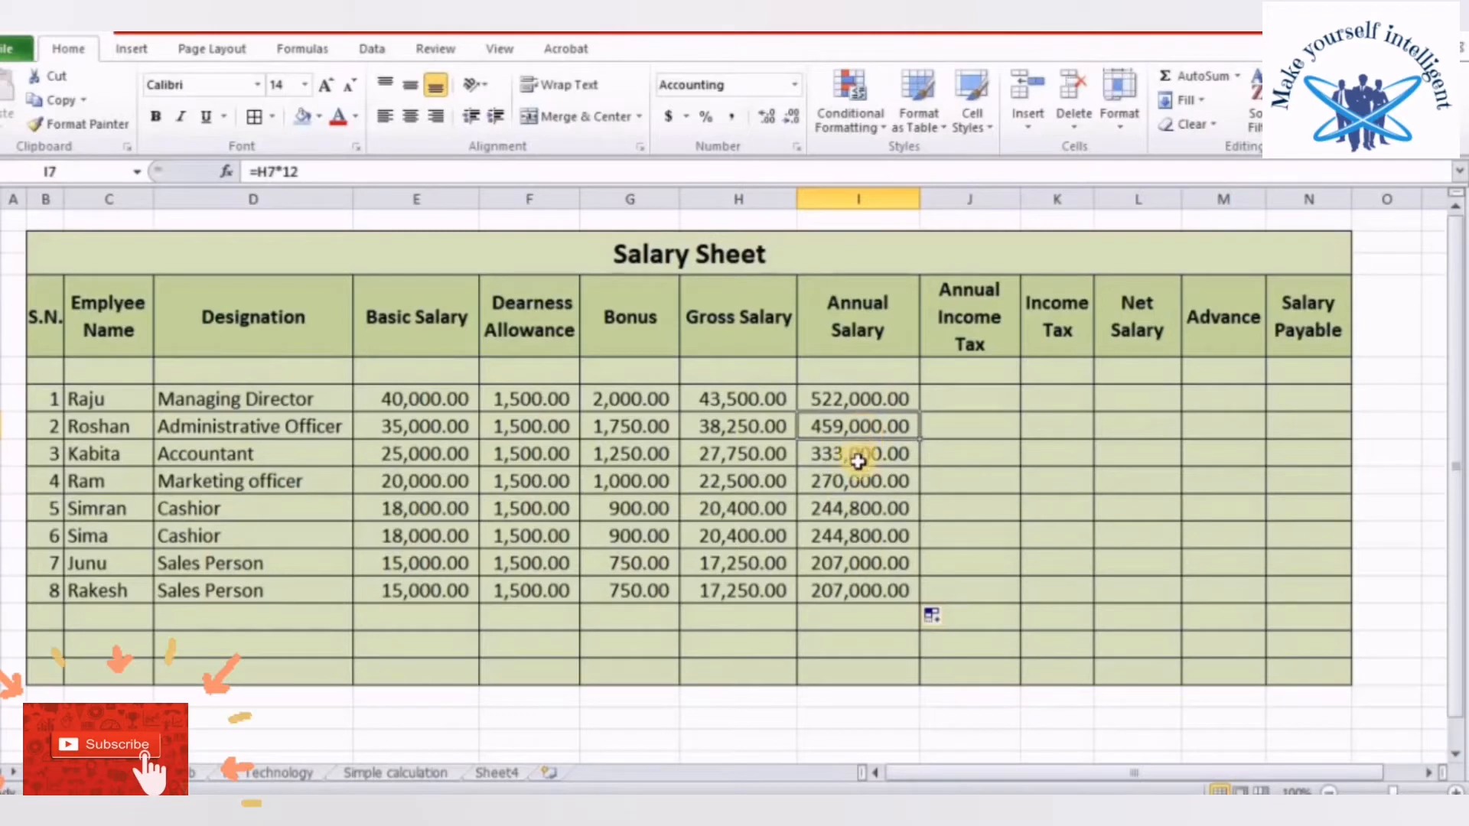
pyautogui.click(858, 458)
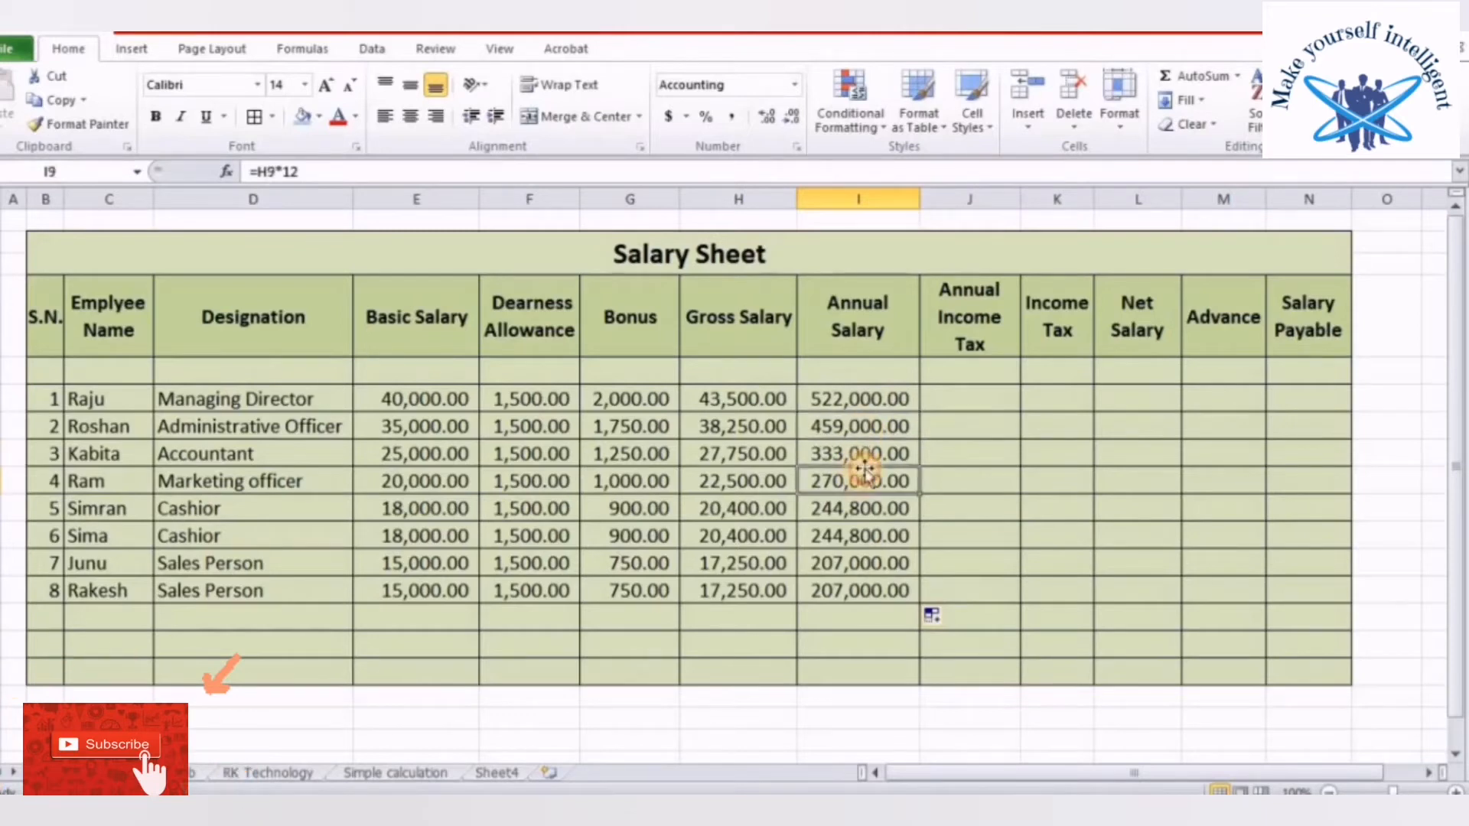
pyautogui.click(863, 424)
pyautogui.click(865, 397)
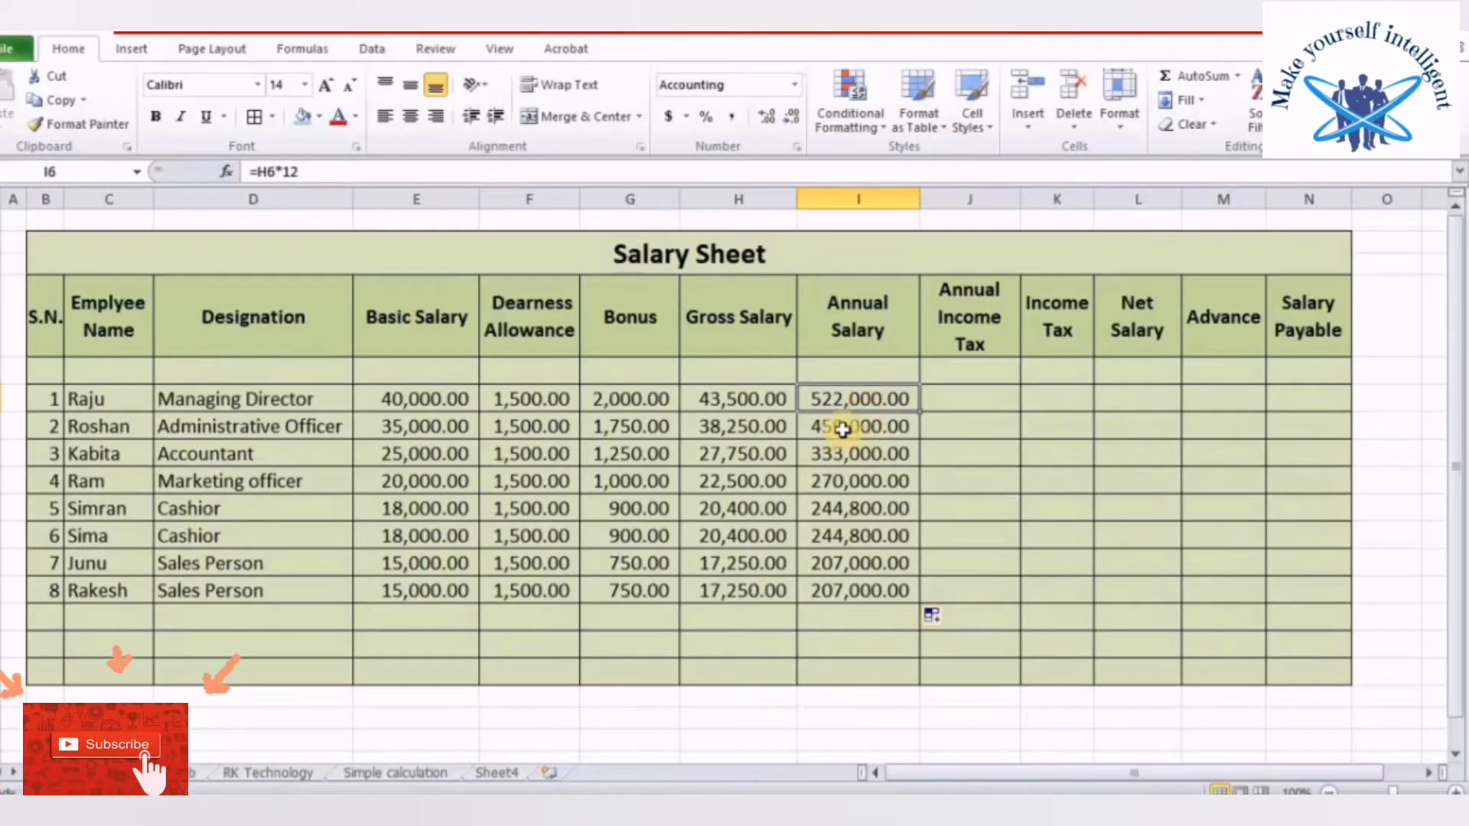
pyautogui.click(841, 480)
pyautogui.click(840, 398)
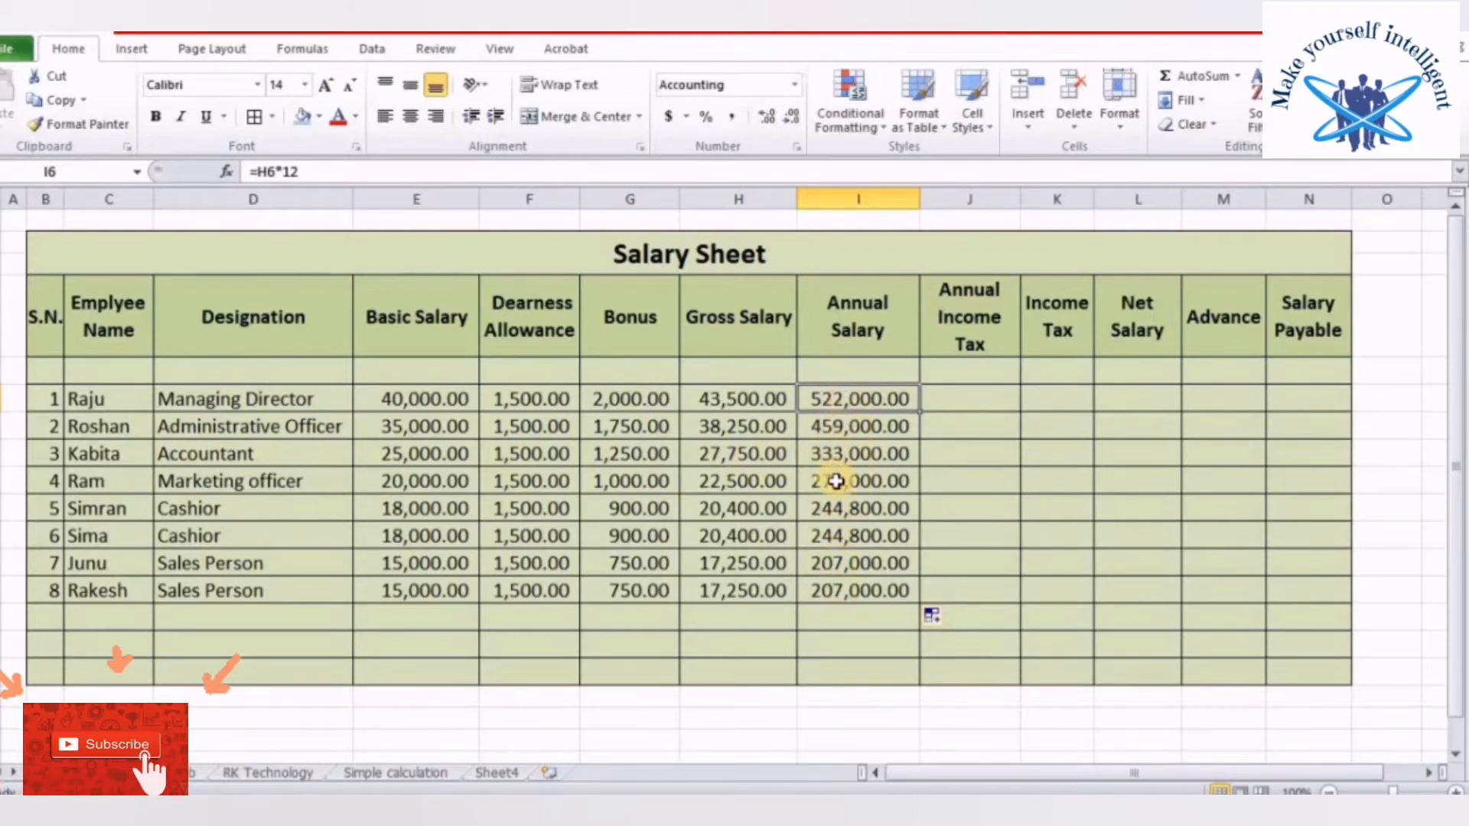
# Compare the Managing Director's annual salary with the designation and look through the first four designations in D6 to D9
pyautogui.click(278, 403)
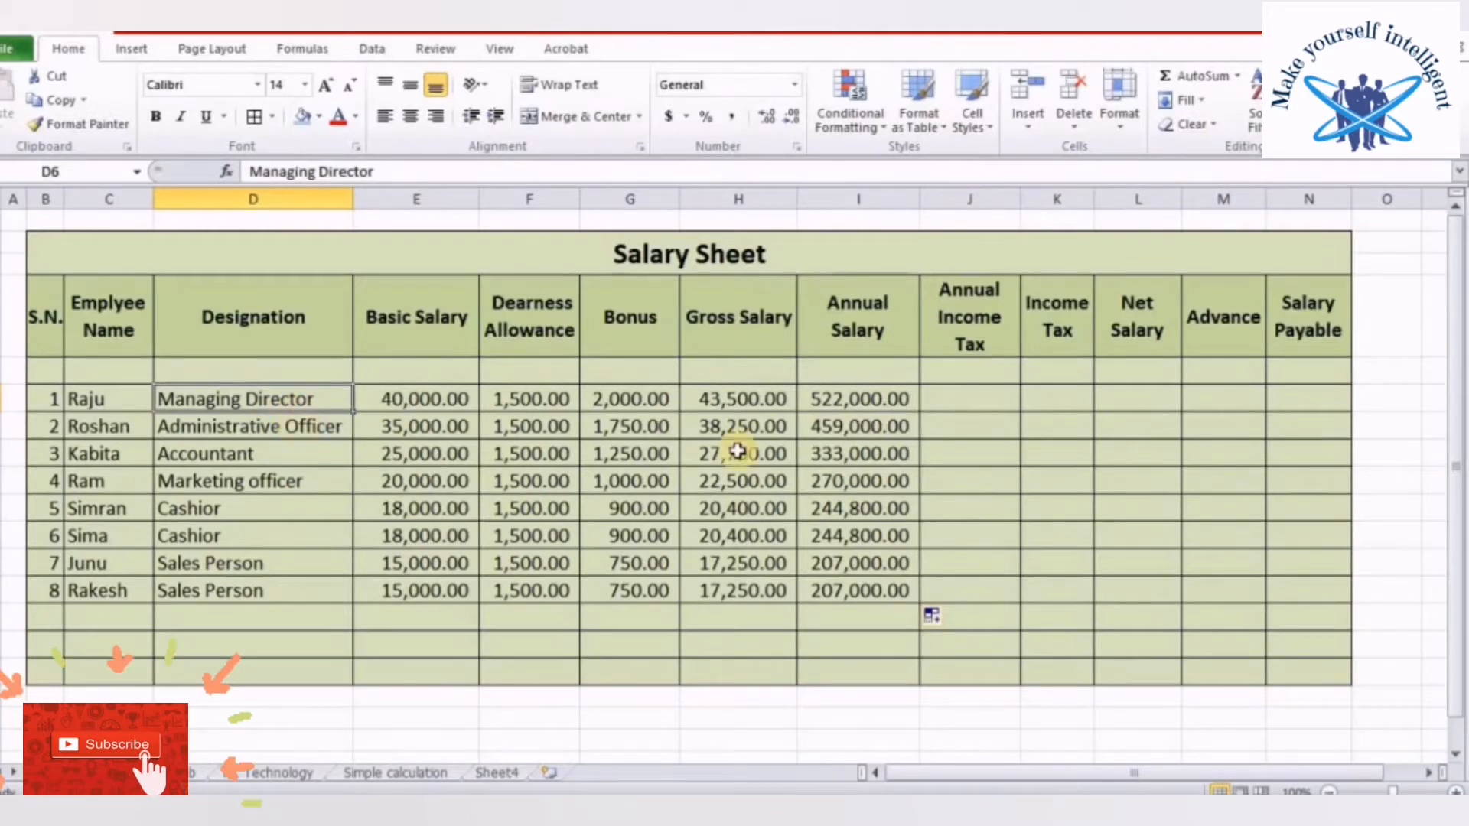
pyautogui.click(887, 396)
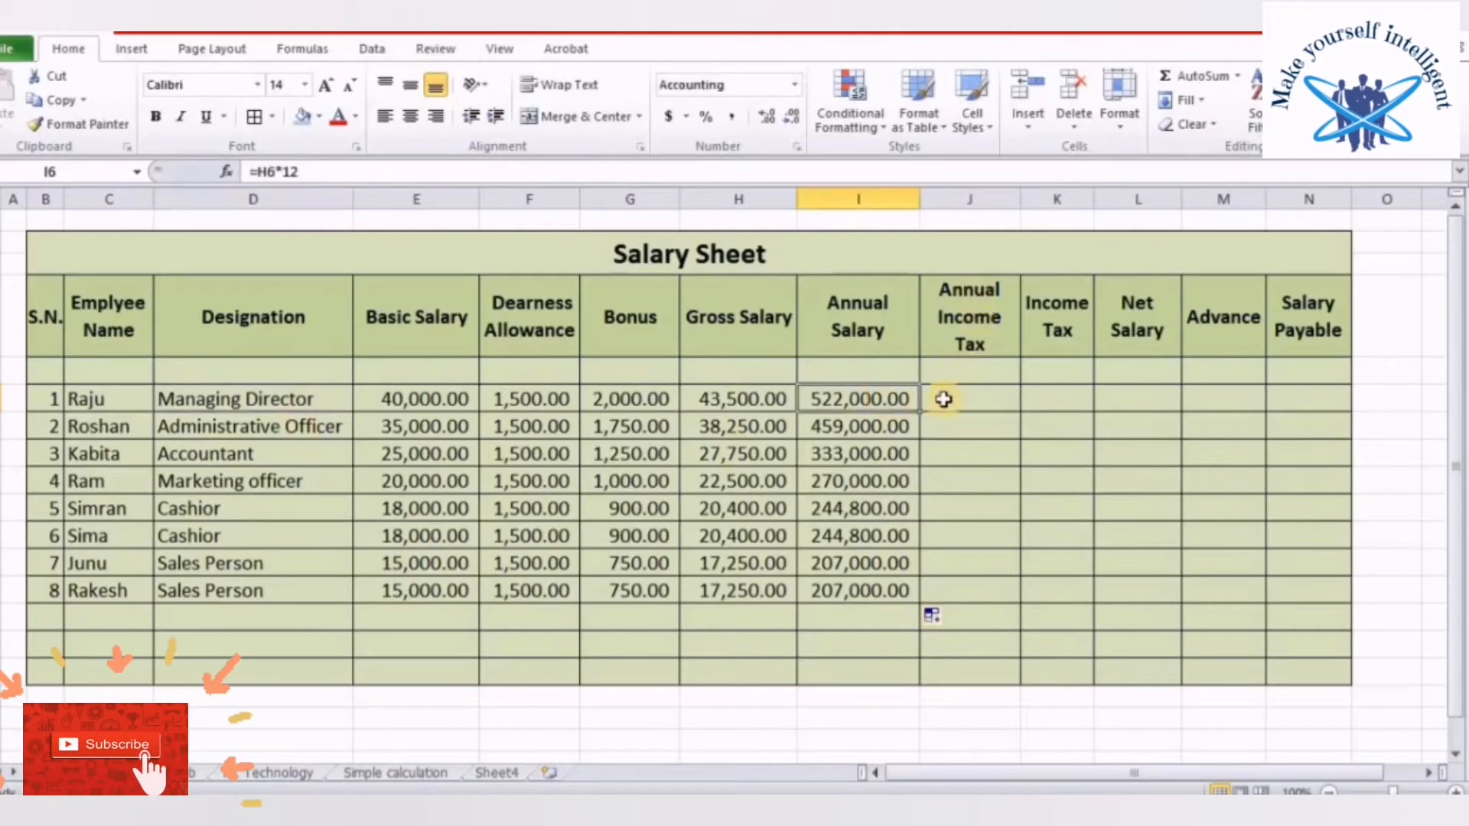
pyautogui.click(270, 395)
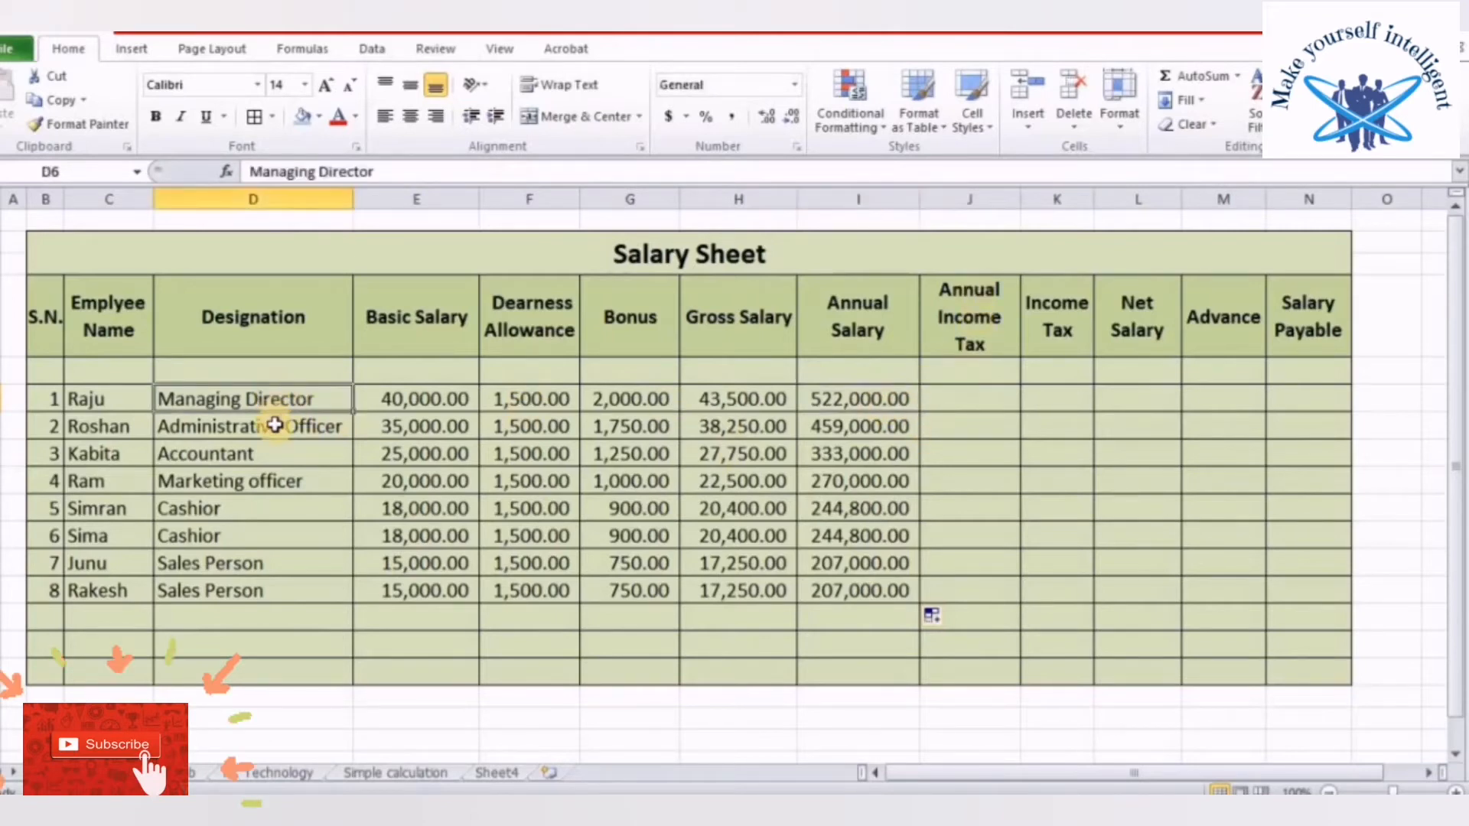
pyautogui.click(276, 426)
pyautogui.click(273, 453)
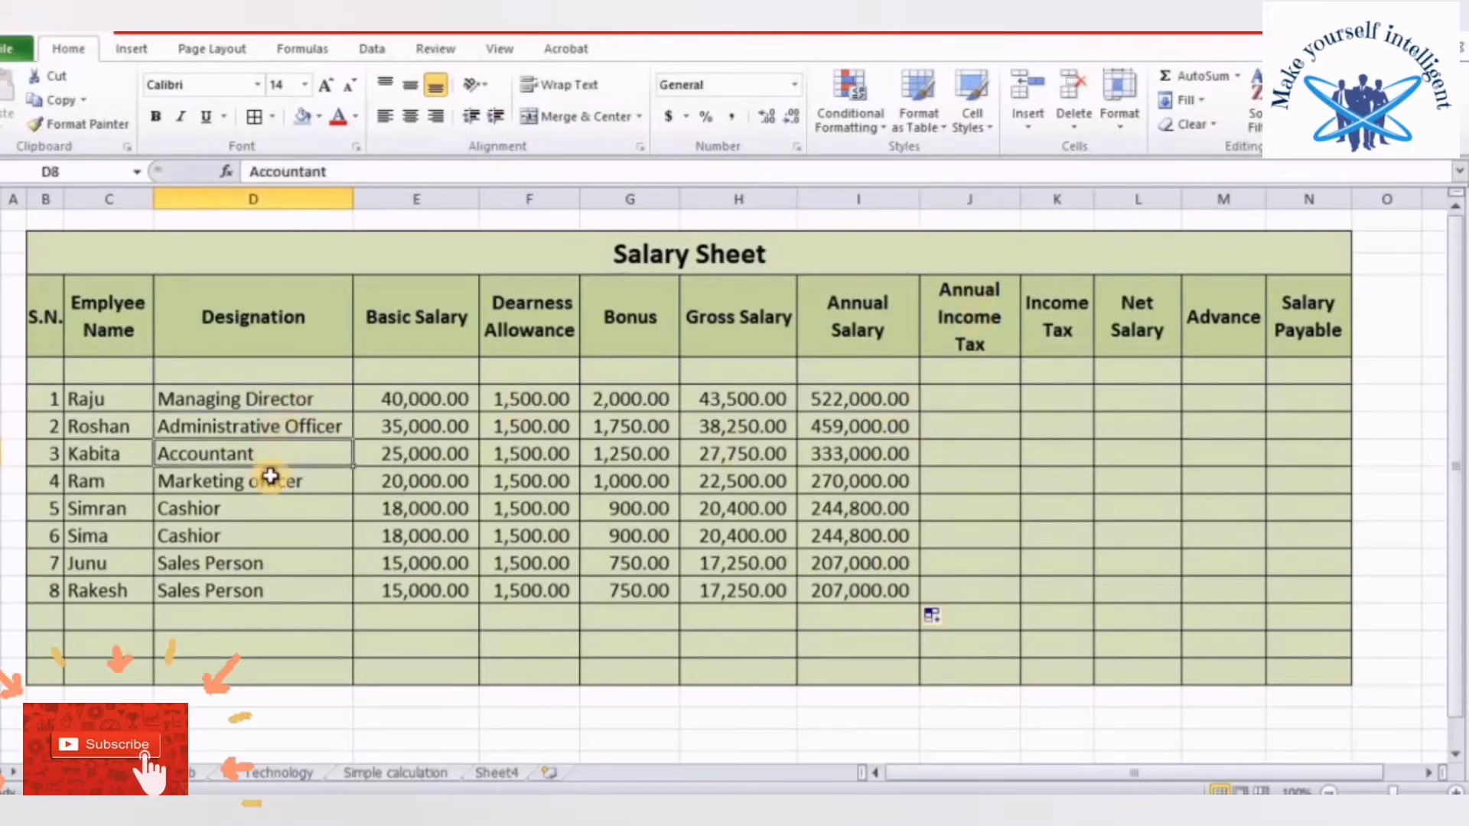
pyautogui.click(271, 481)
pyautogui.click(271, 460)
pyautogui.click(276, 394)
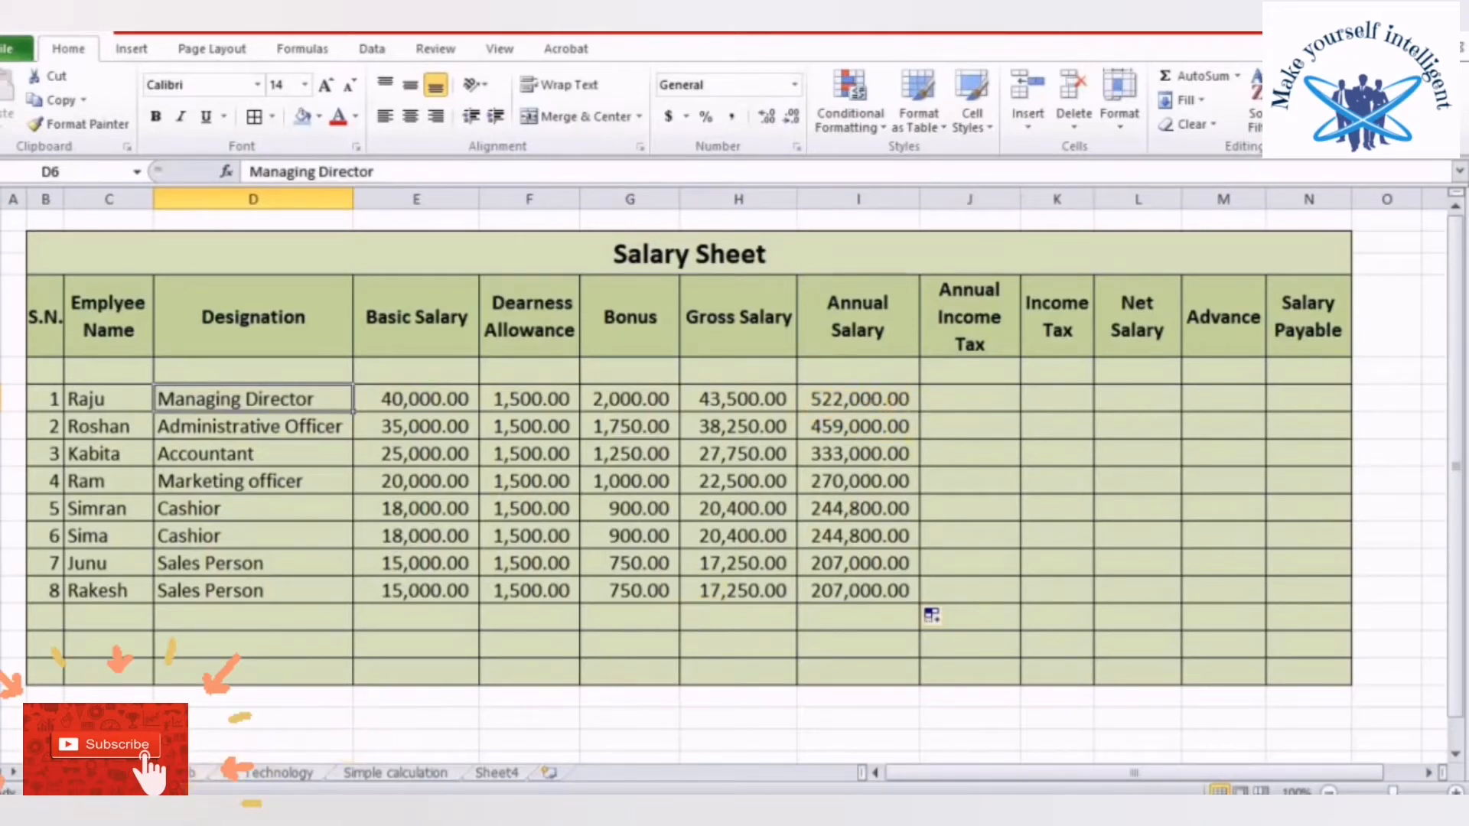
# Switch to the sheet with the Salary Slab FY 2076/77 table and autofit column B to its labels
pyautogui.click(176, 773)
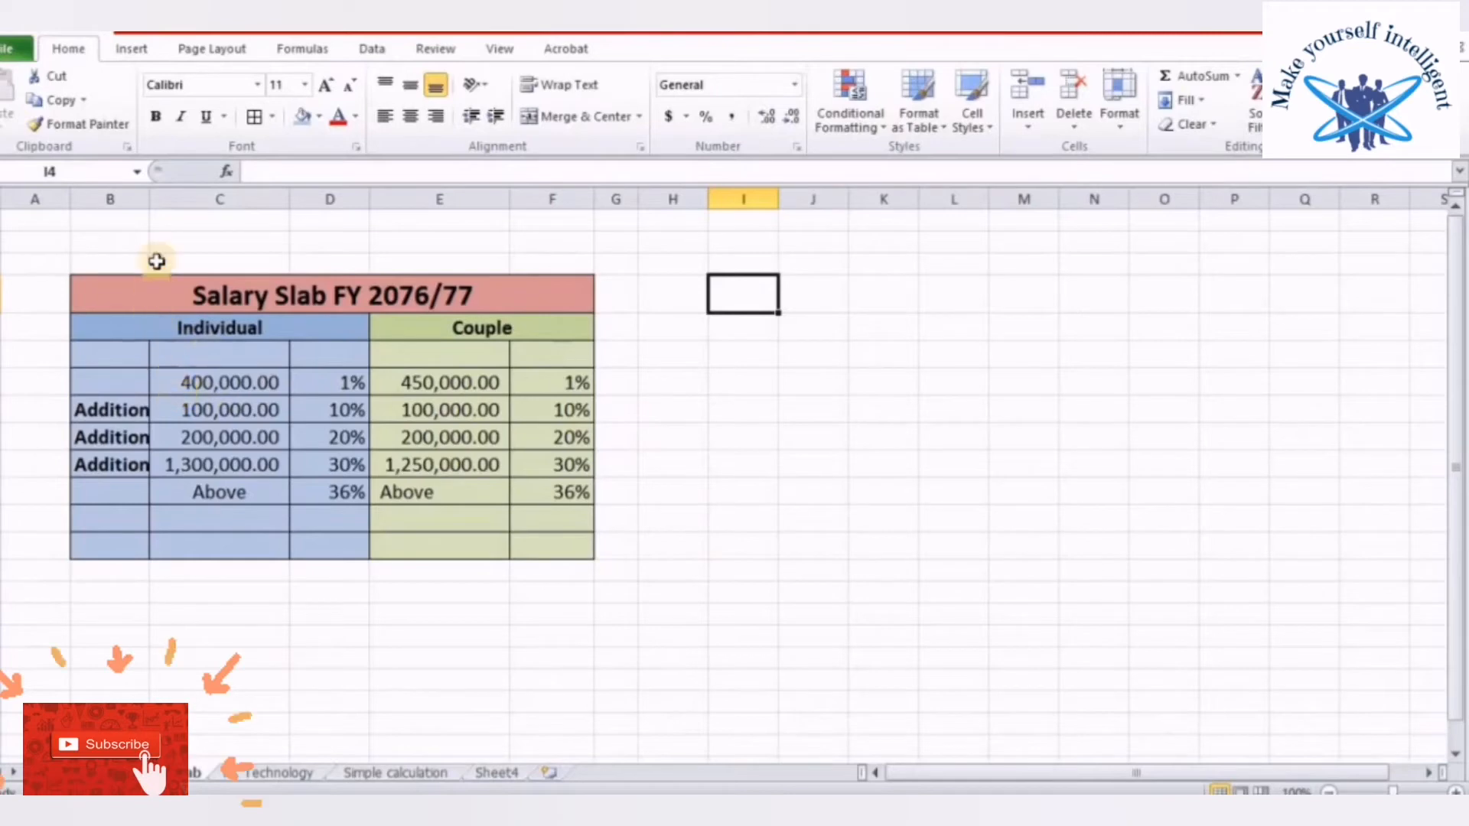
pyautogui.doubleClick(148, 200)
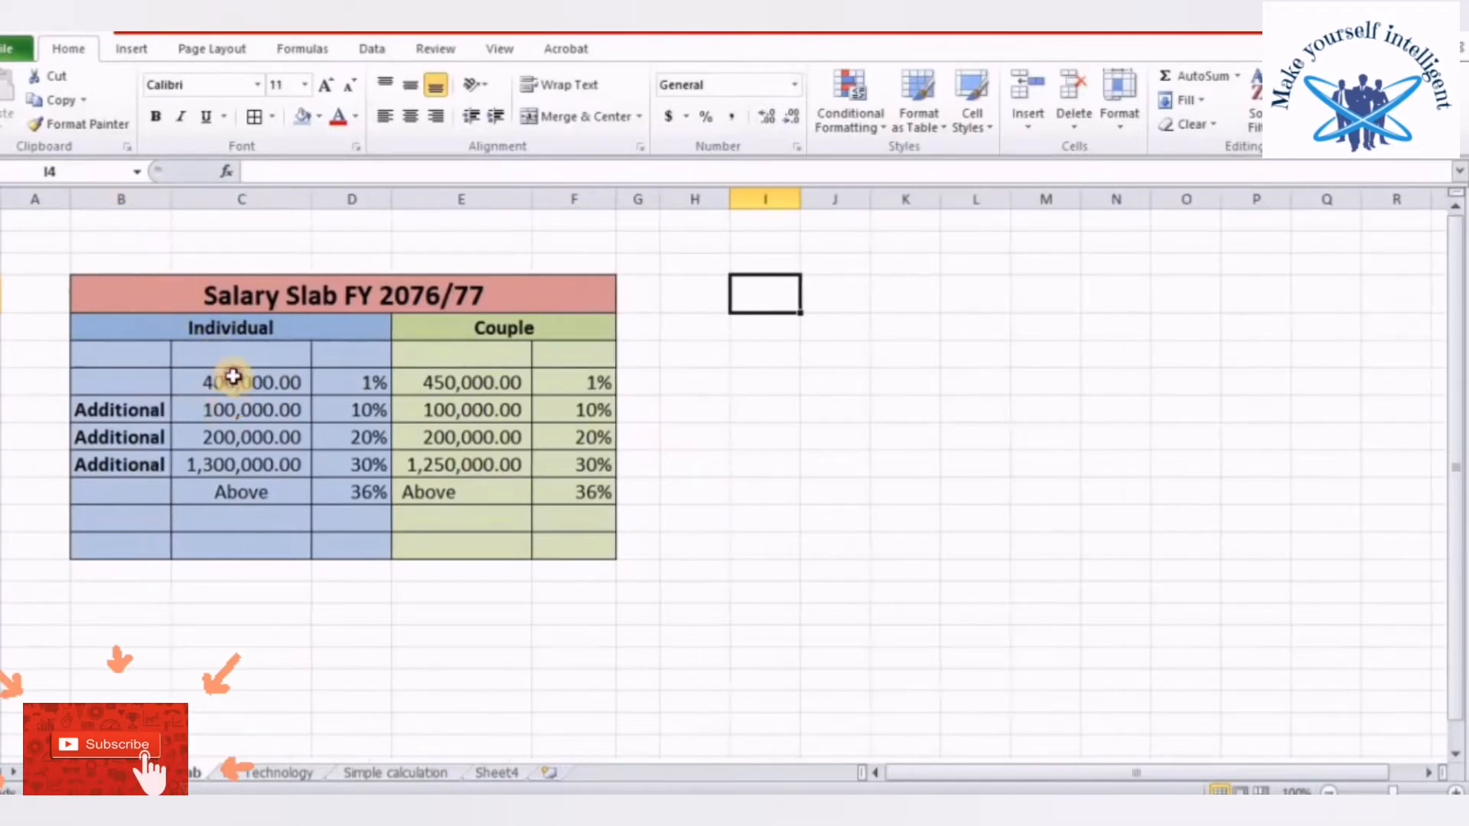
# Examine the Individual income slabs in C7 to C11 and the tax rate that applies to each in column D
pyautogui.click(231, 380)
pyautogui.click(374, 383)
pyautogui.write('1%')
pyautogui.press('Return')
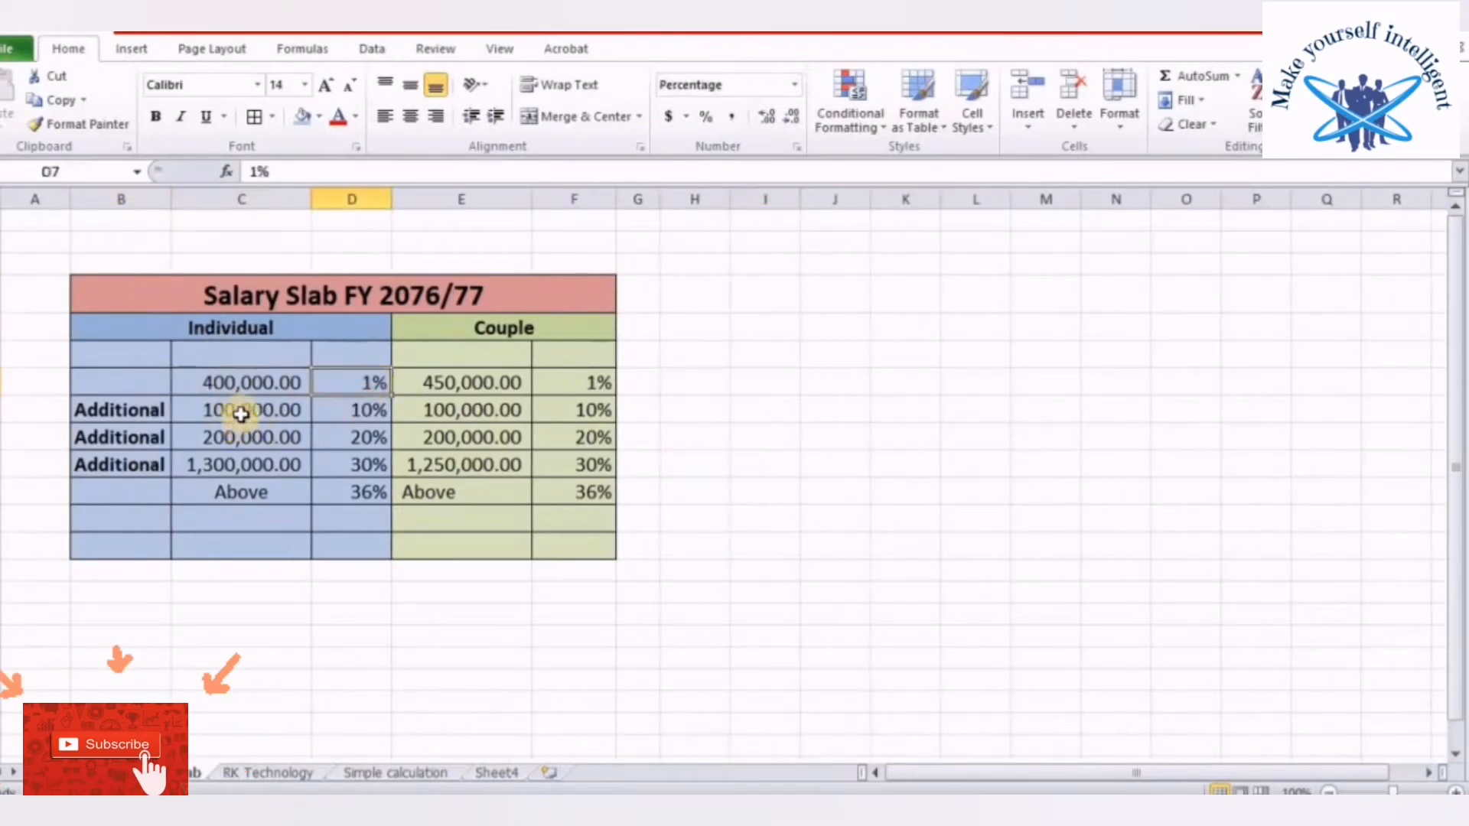
pyautogui.click(242, 413)
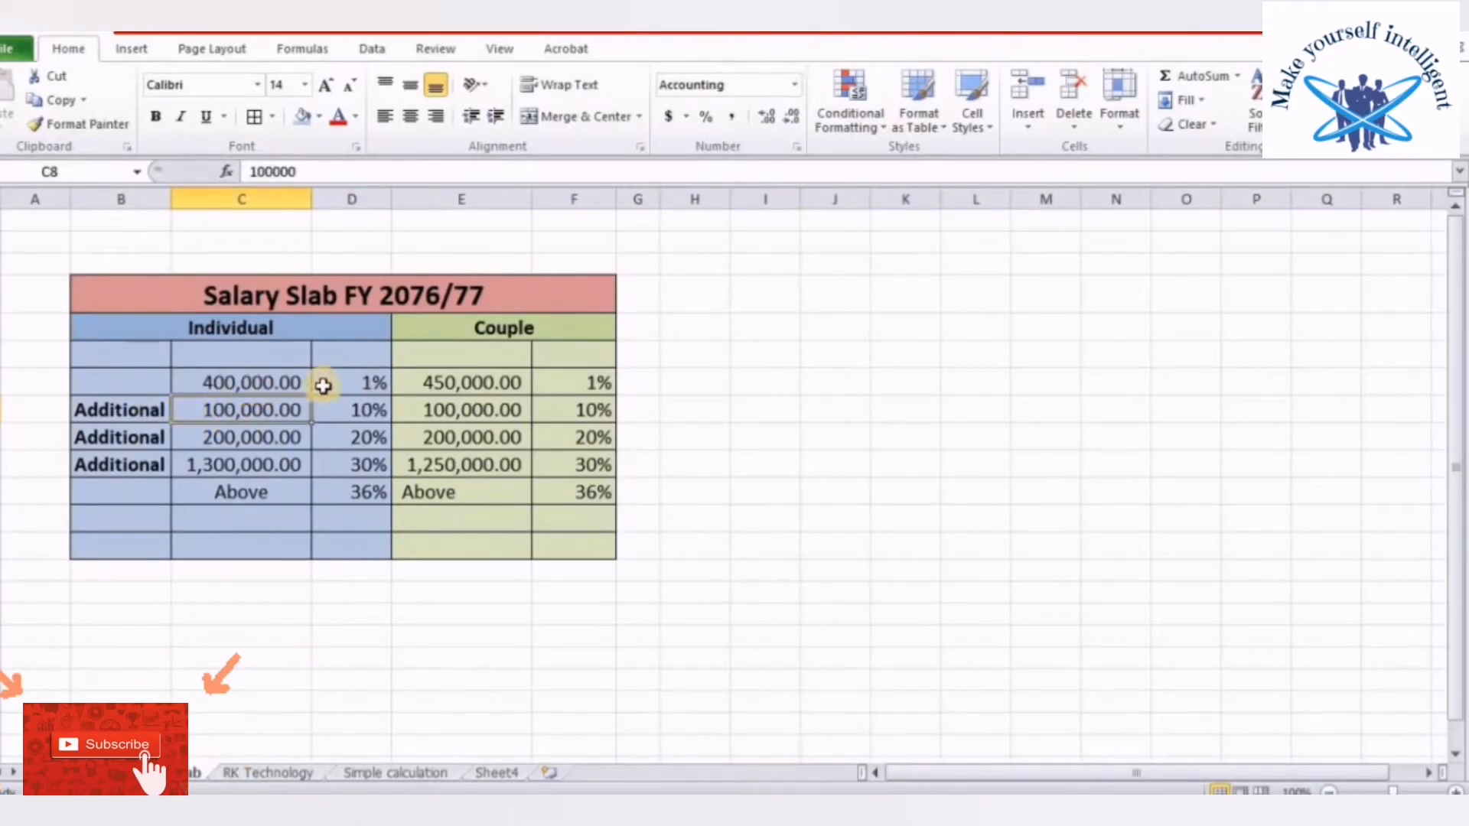
pyautogui.click(359, 386)
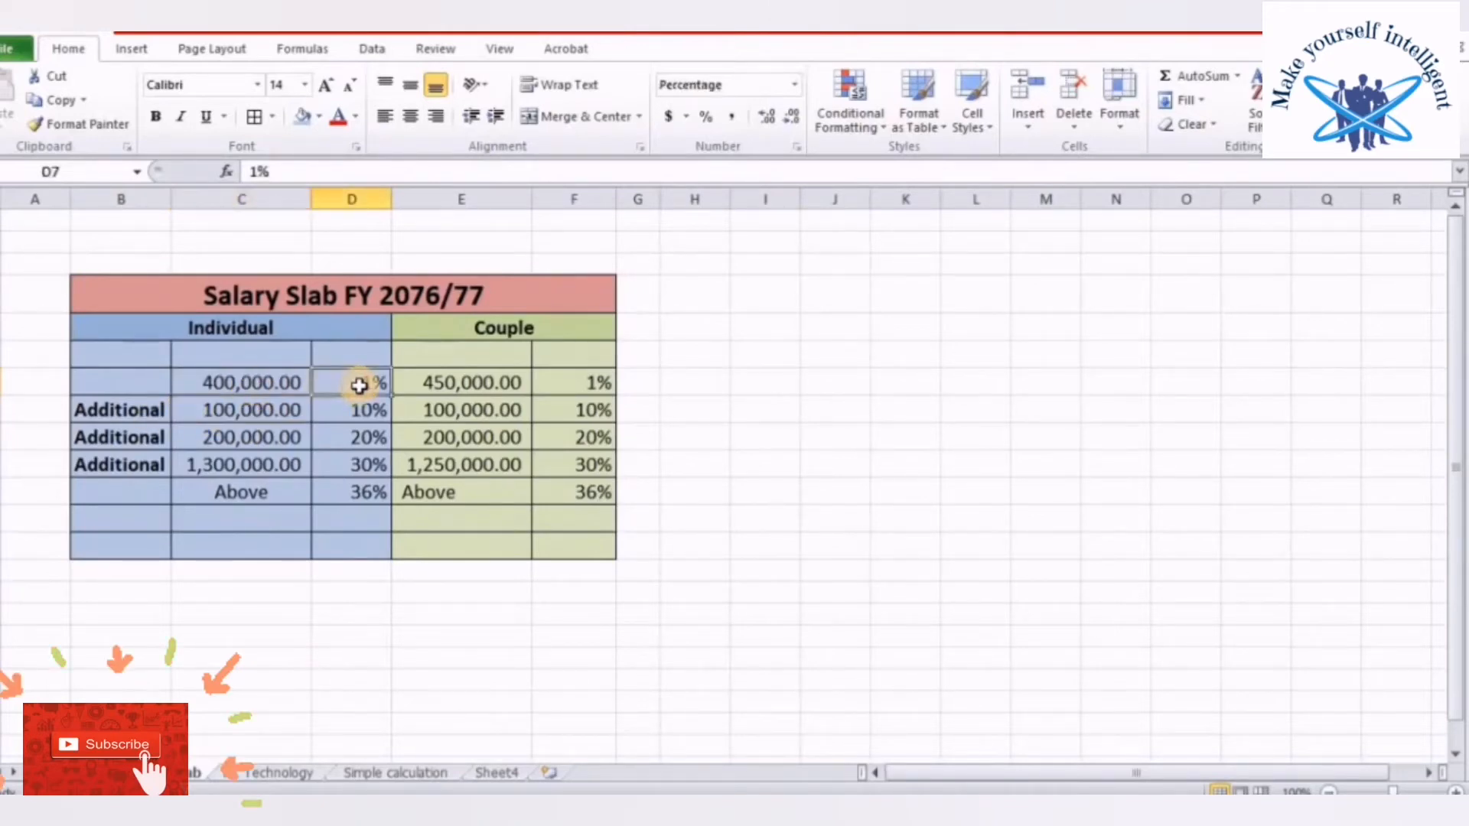
pyautogui.click(231, 416)
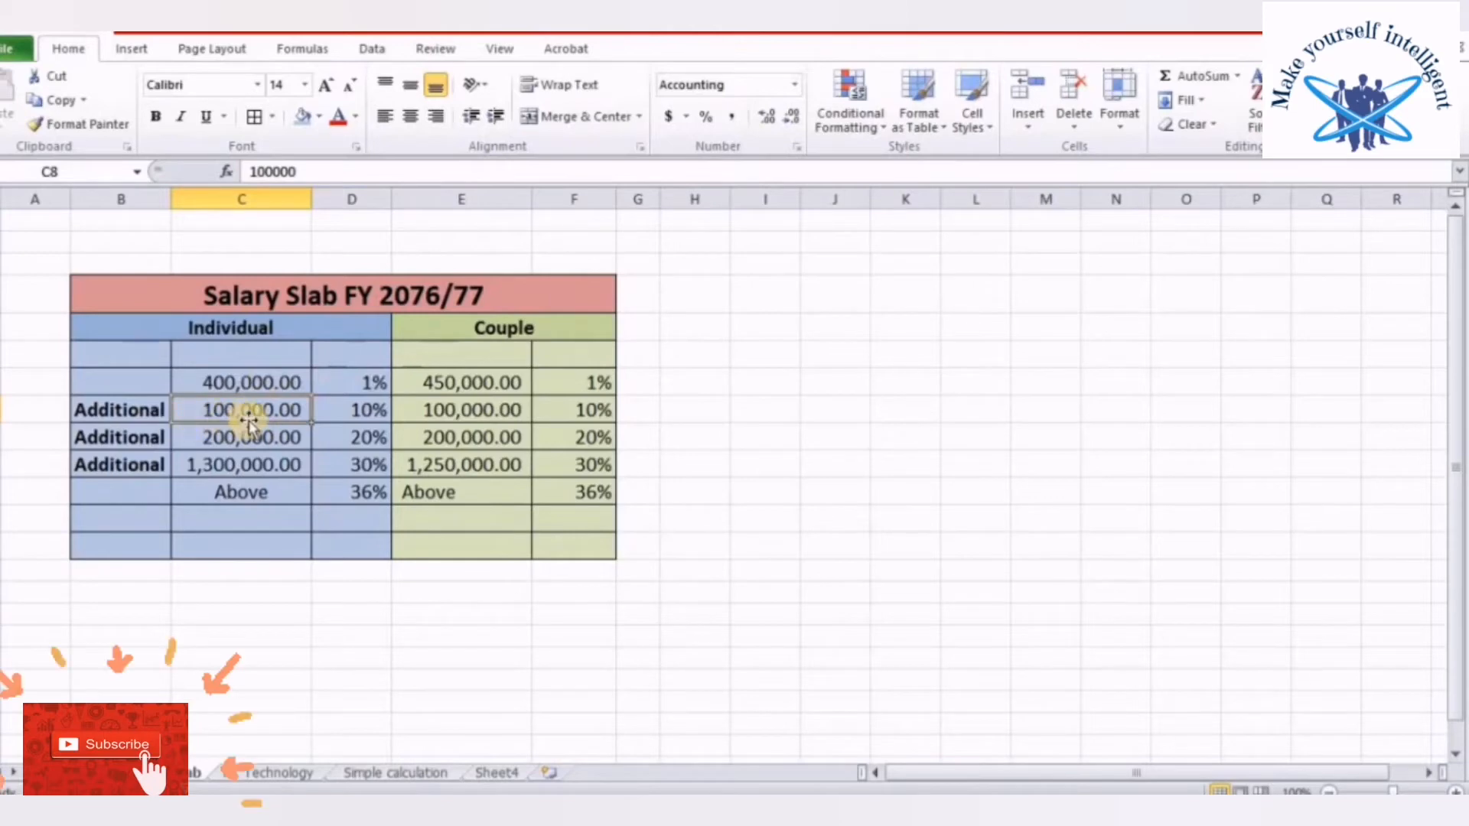
pyautogui.click(352, 410)
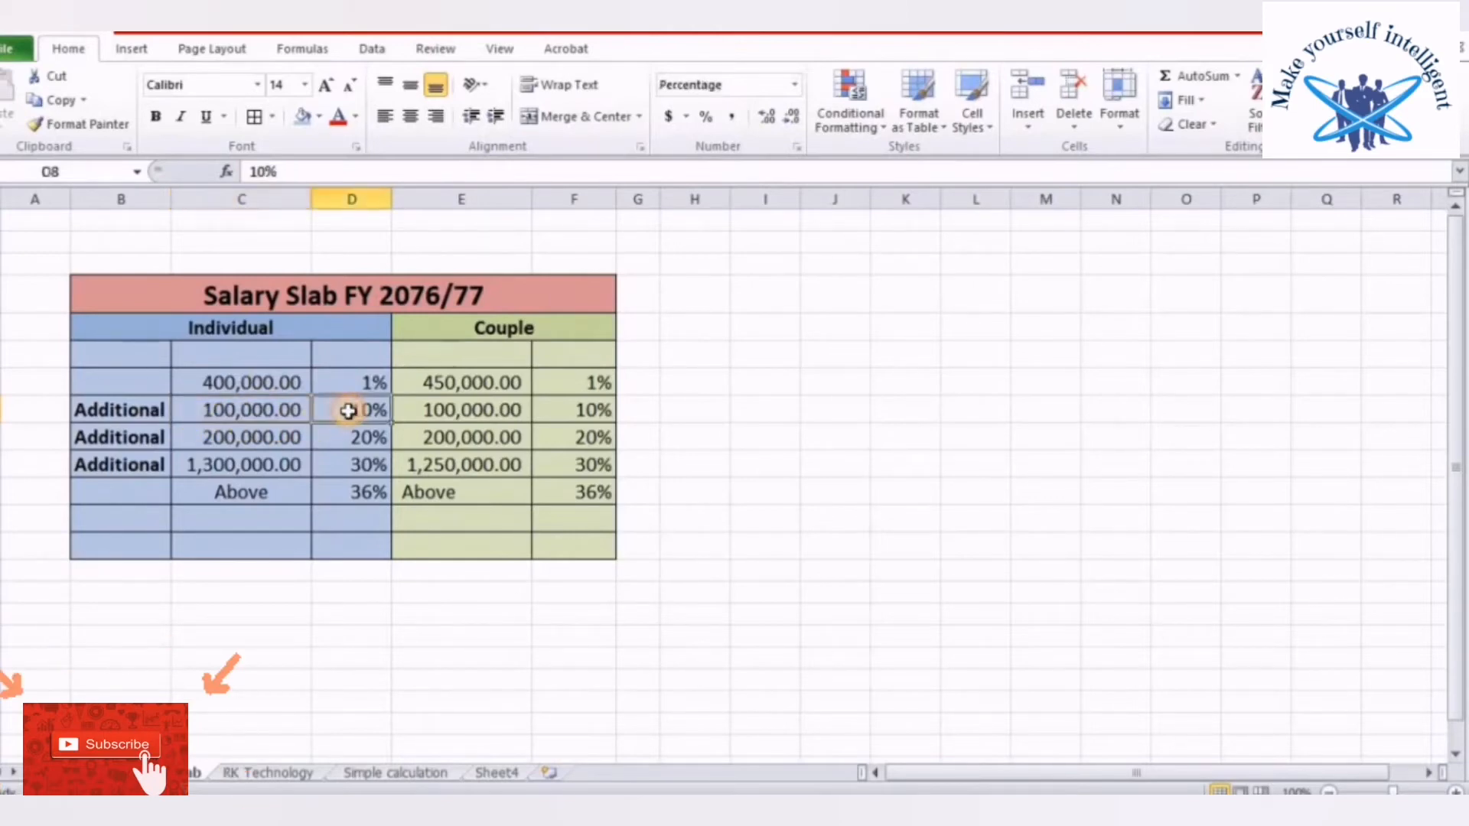
pyautogui.click(263, 439)
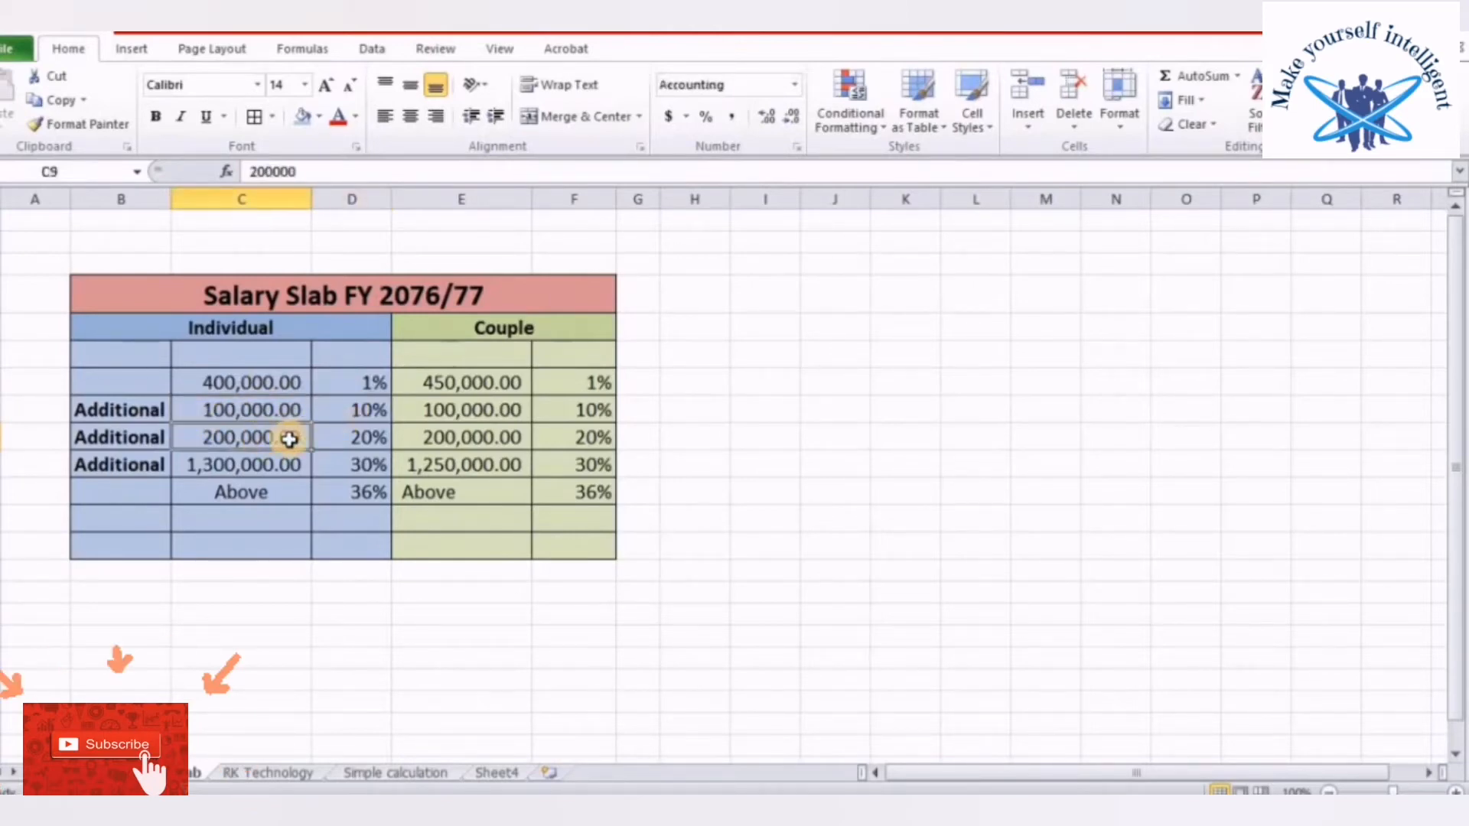
pyautogui.click(355, 438)
pyautogui.click(227, 472)
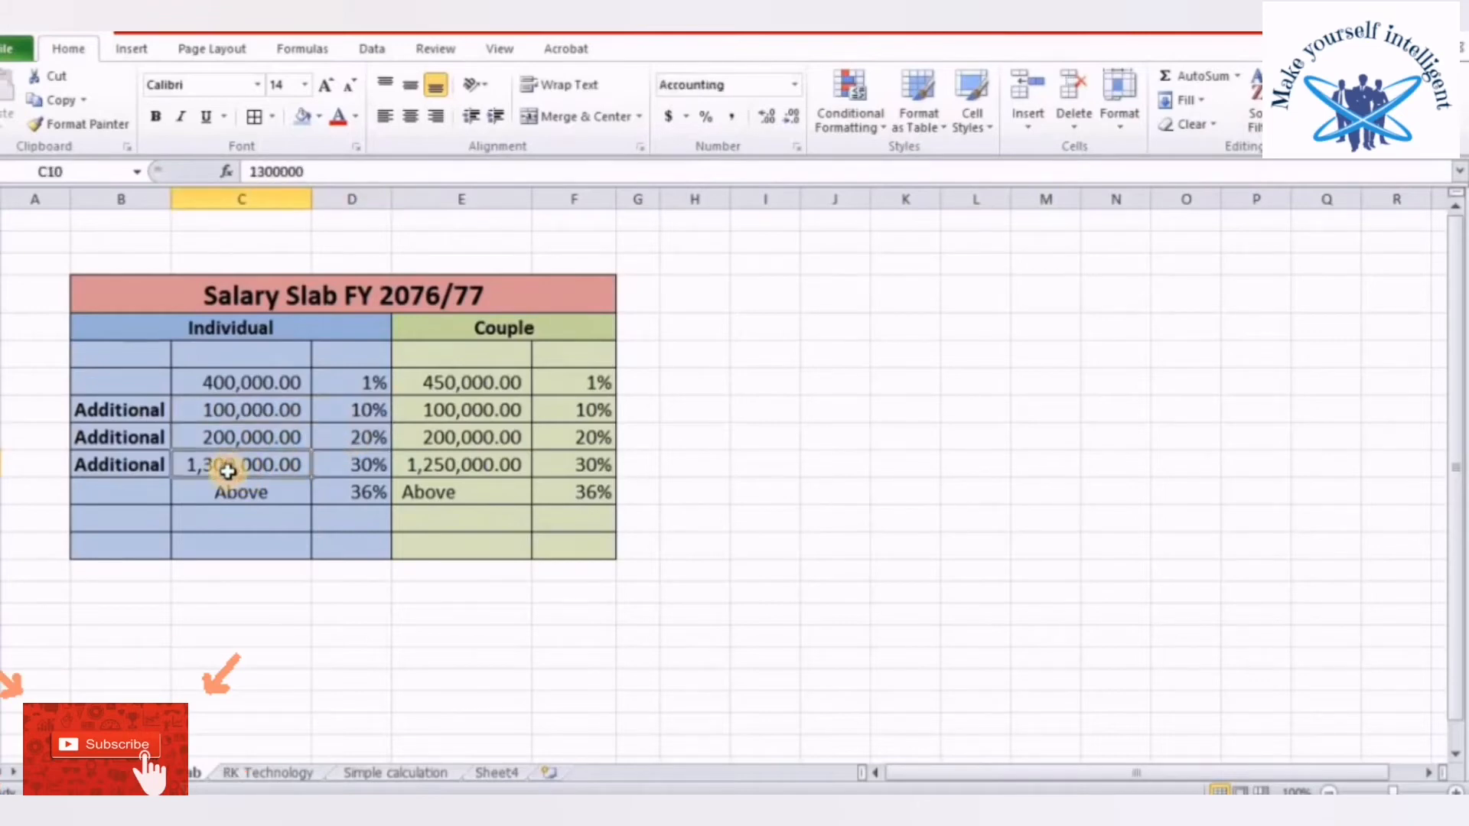
pyautogui.click(348, 461)
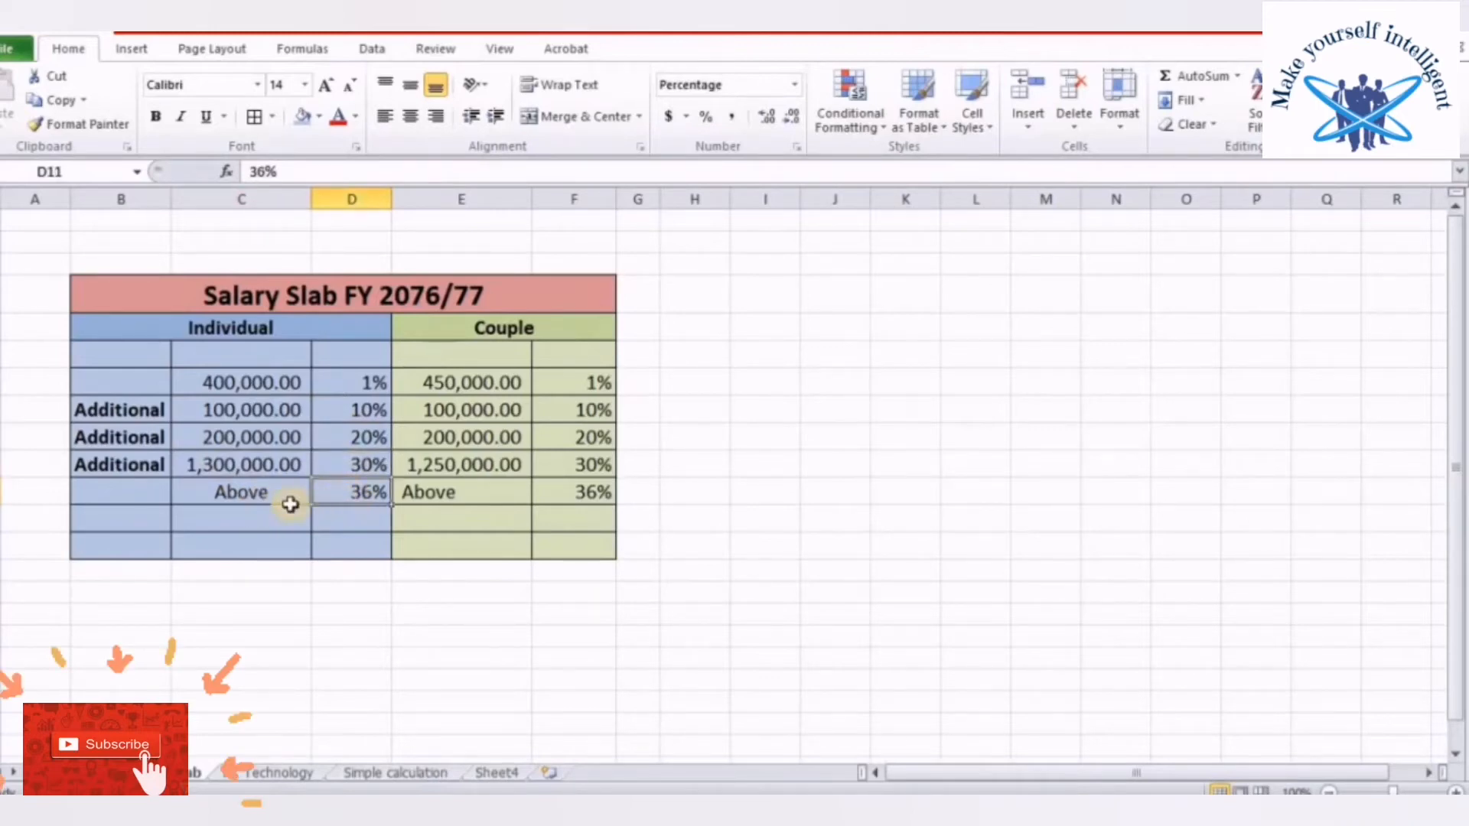
pyautogui.click(263, 495)
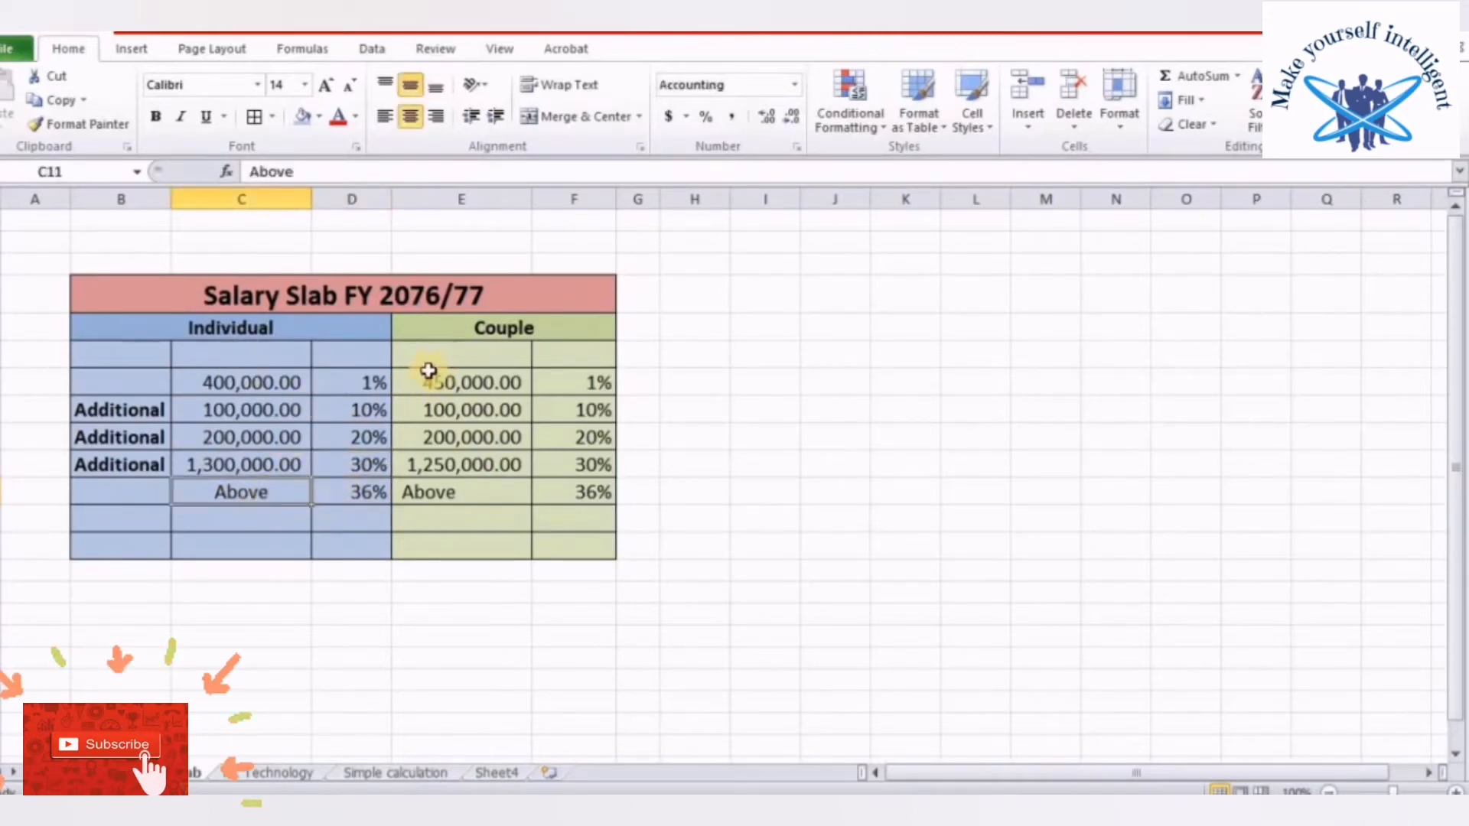
# Examine the Couple income slabs in E7 to E10 and the tax rate that applies to each in column F
pyautogui.click(523, 386)
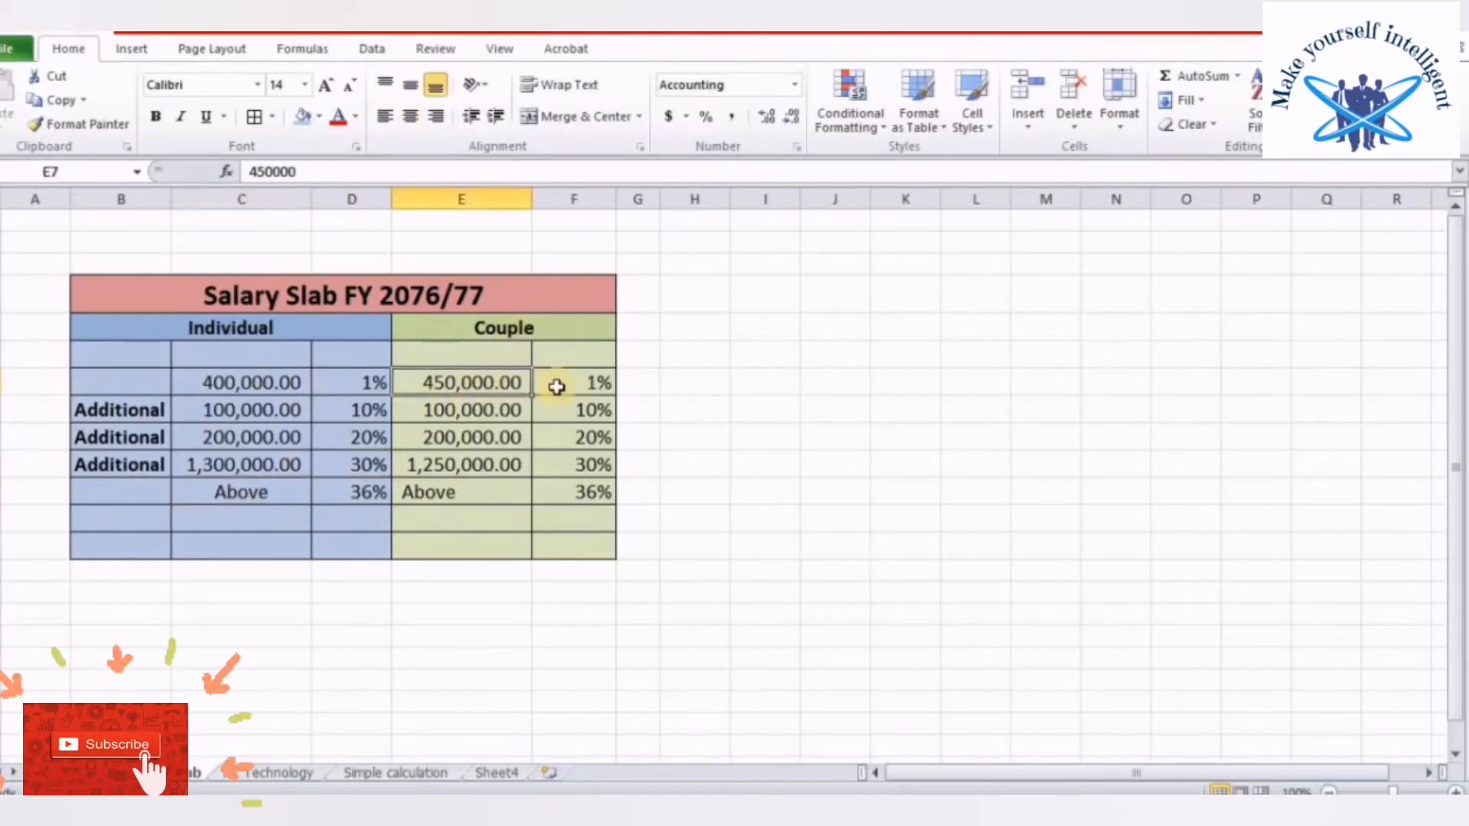
pyautogui.click(556, 387)
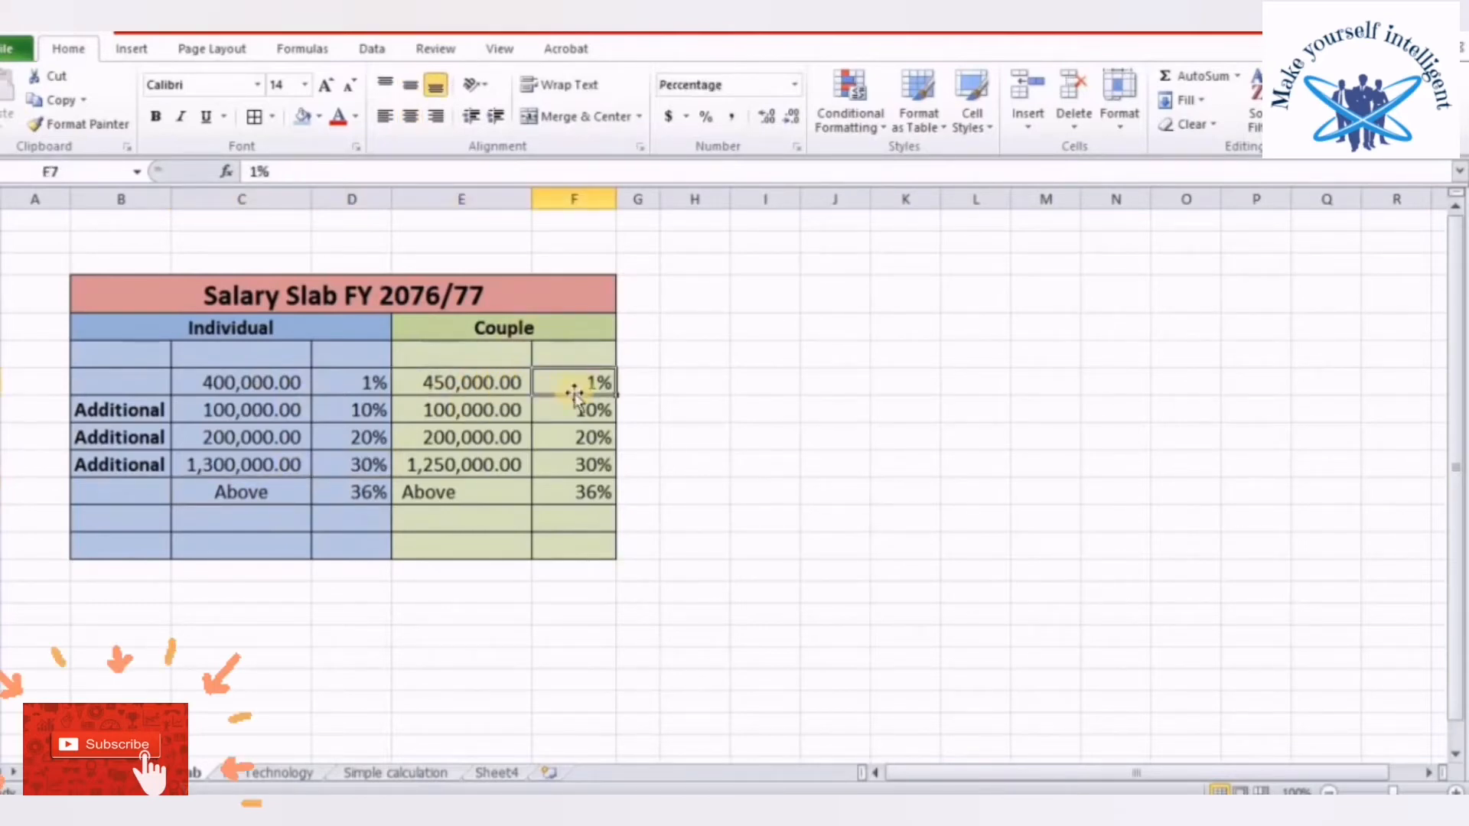
pyautogui.click(507, 411)
pyautogui.click(475, 382)
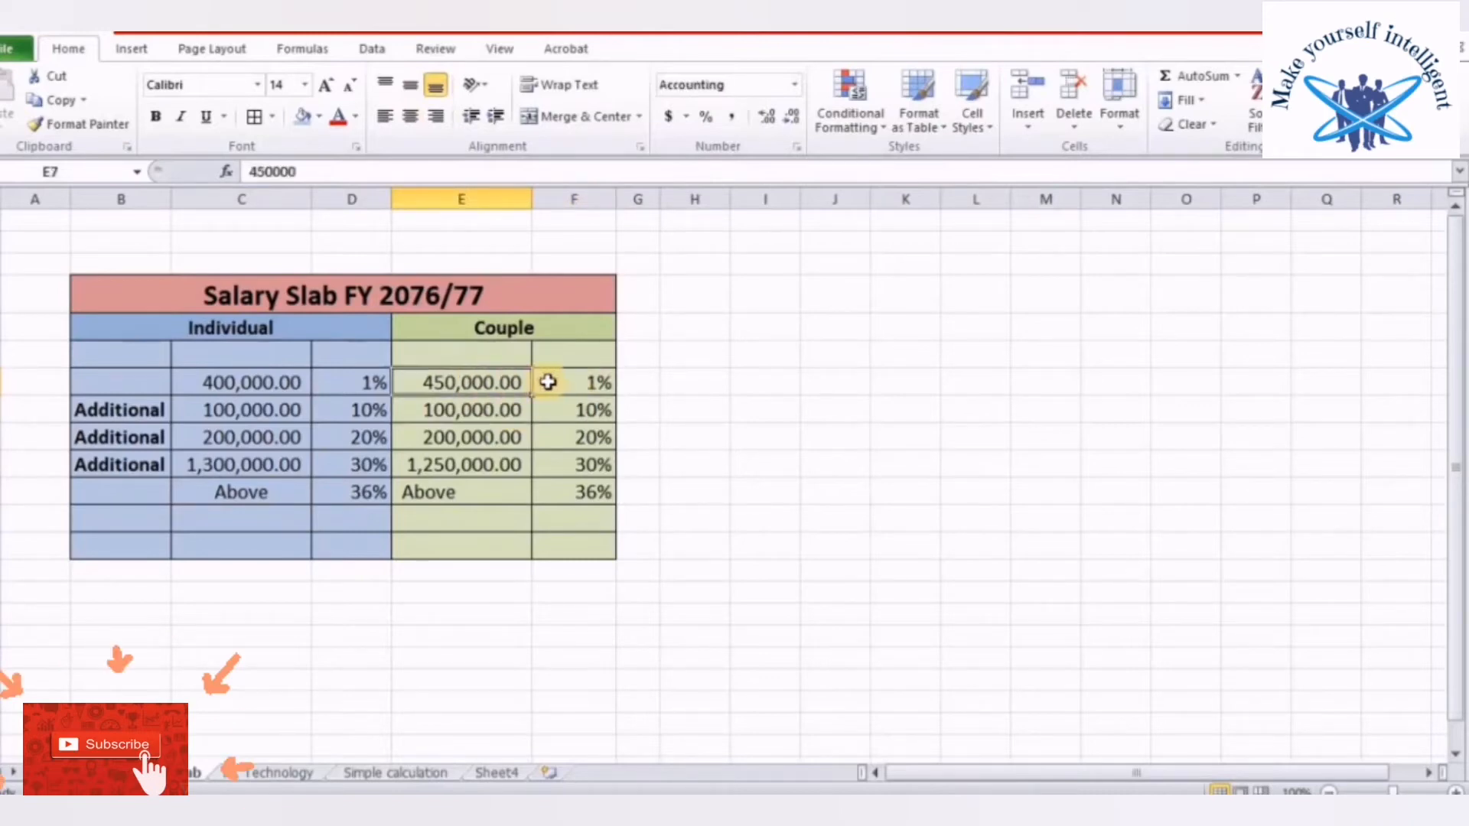
pyautogui.click(550, 383)
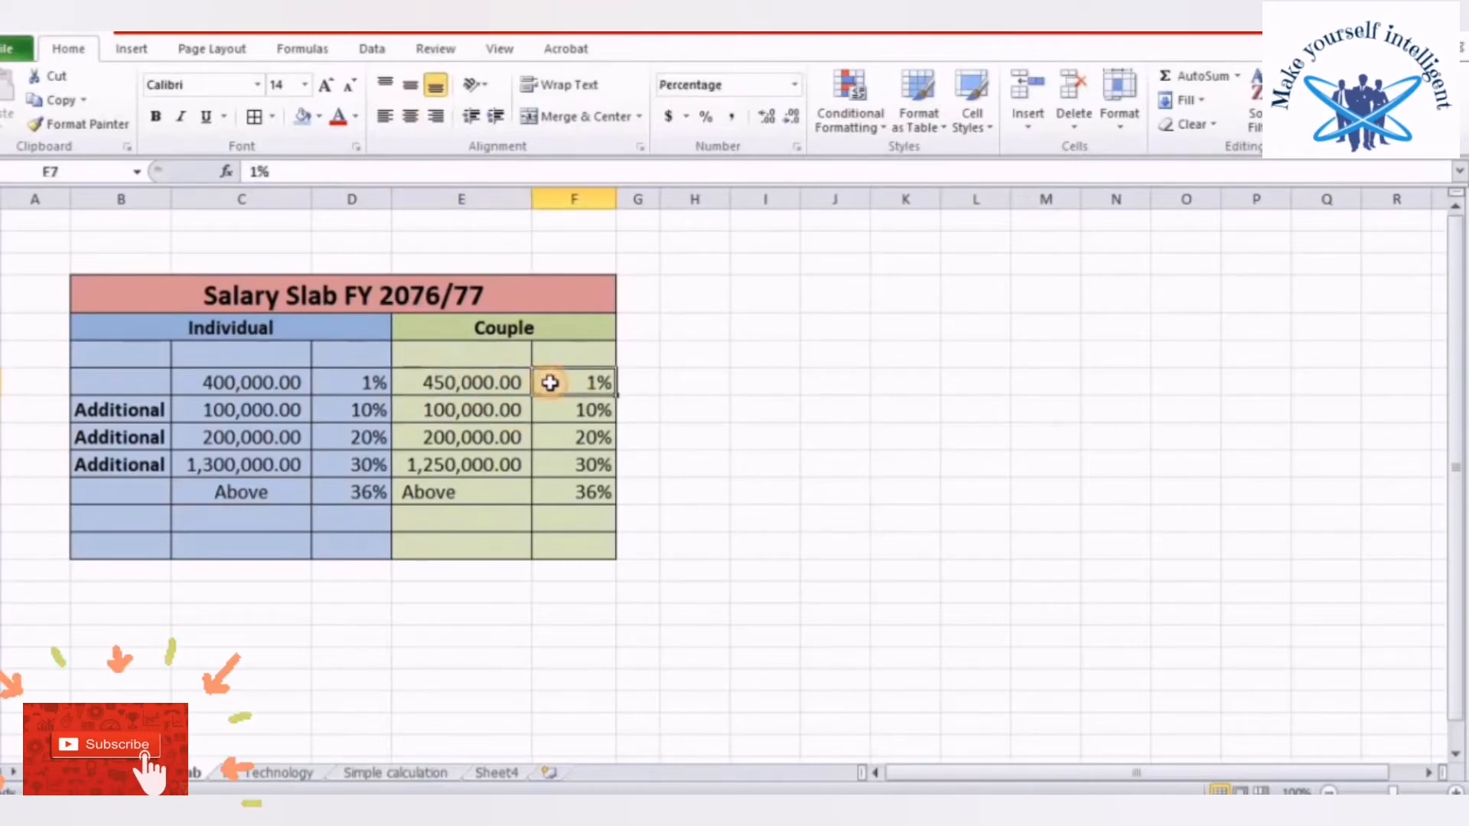
pyautogui.click(456, 408)
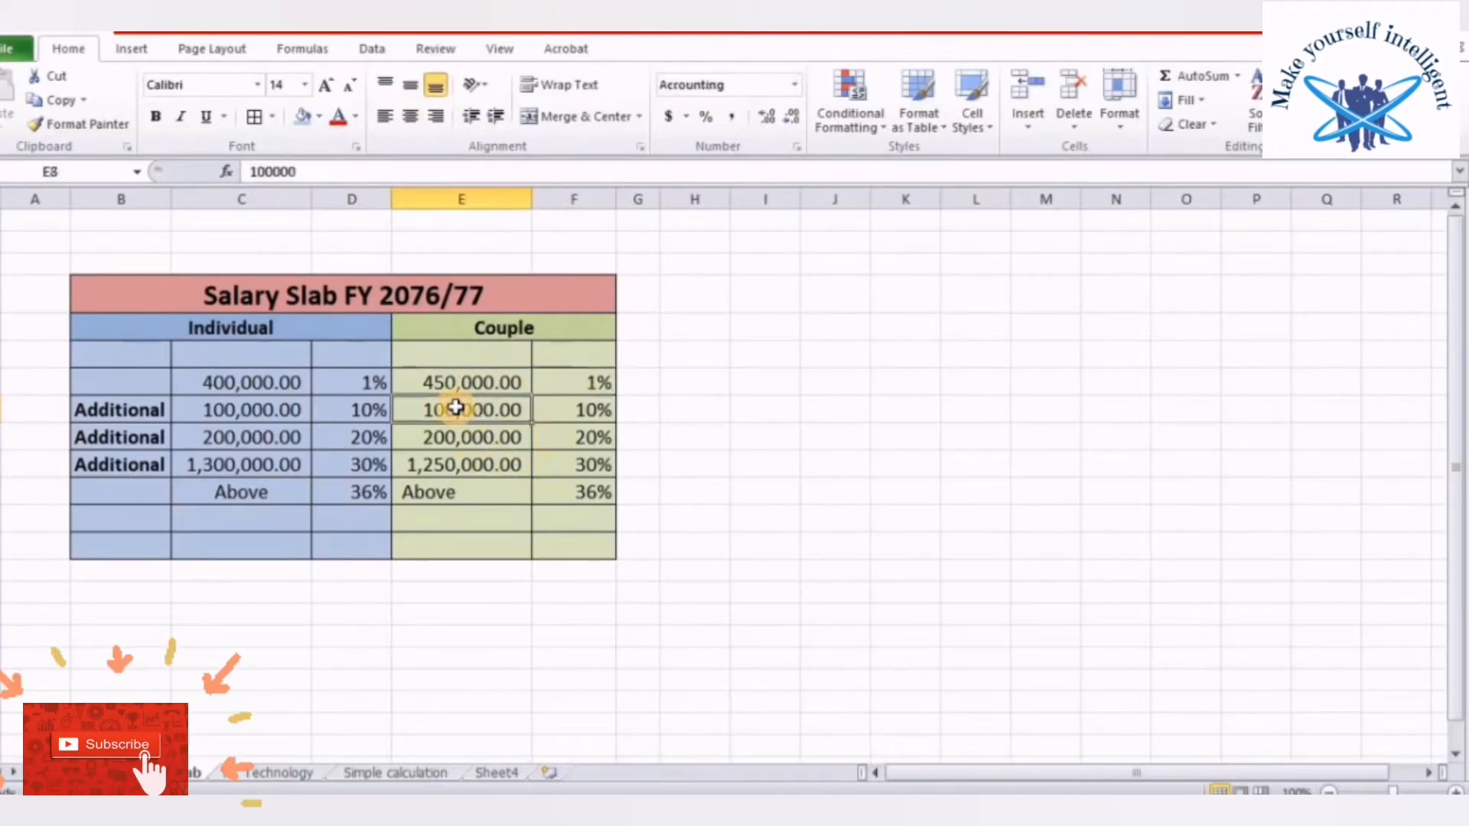
pyautogui.click(575, 417)
pyautogui.click(479, 439)
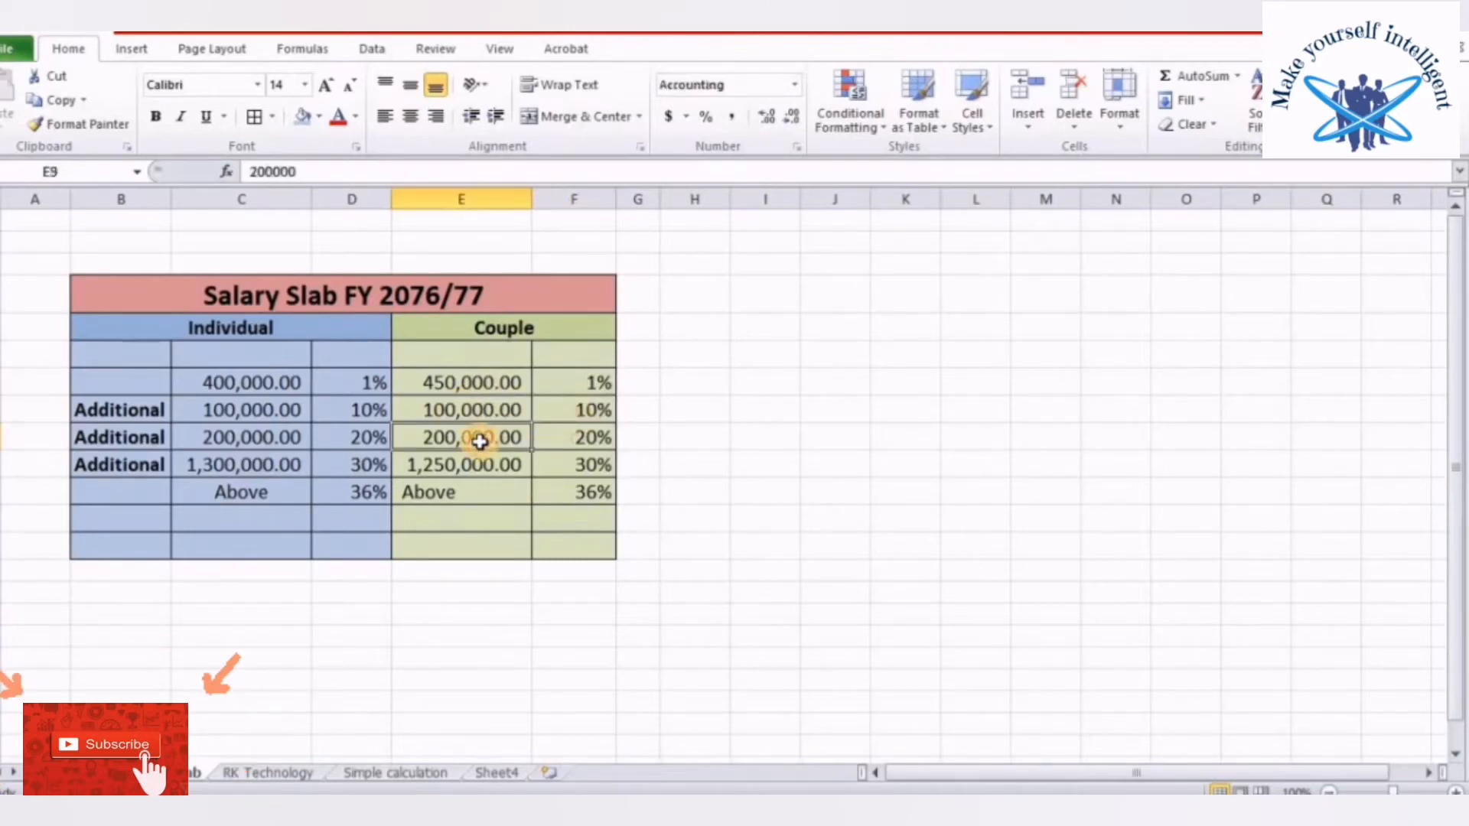
pyautogui.click(558, 436)
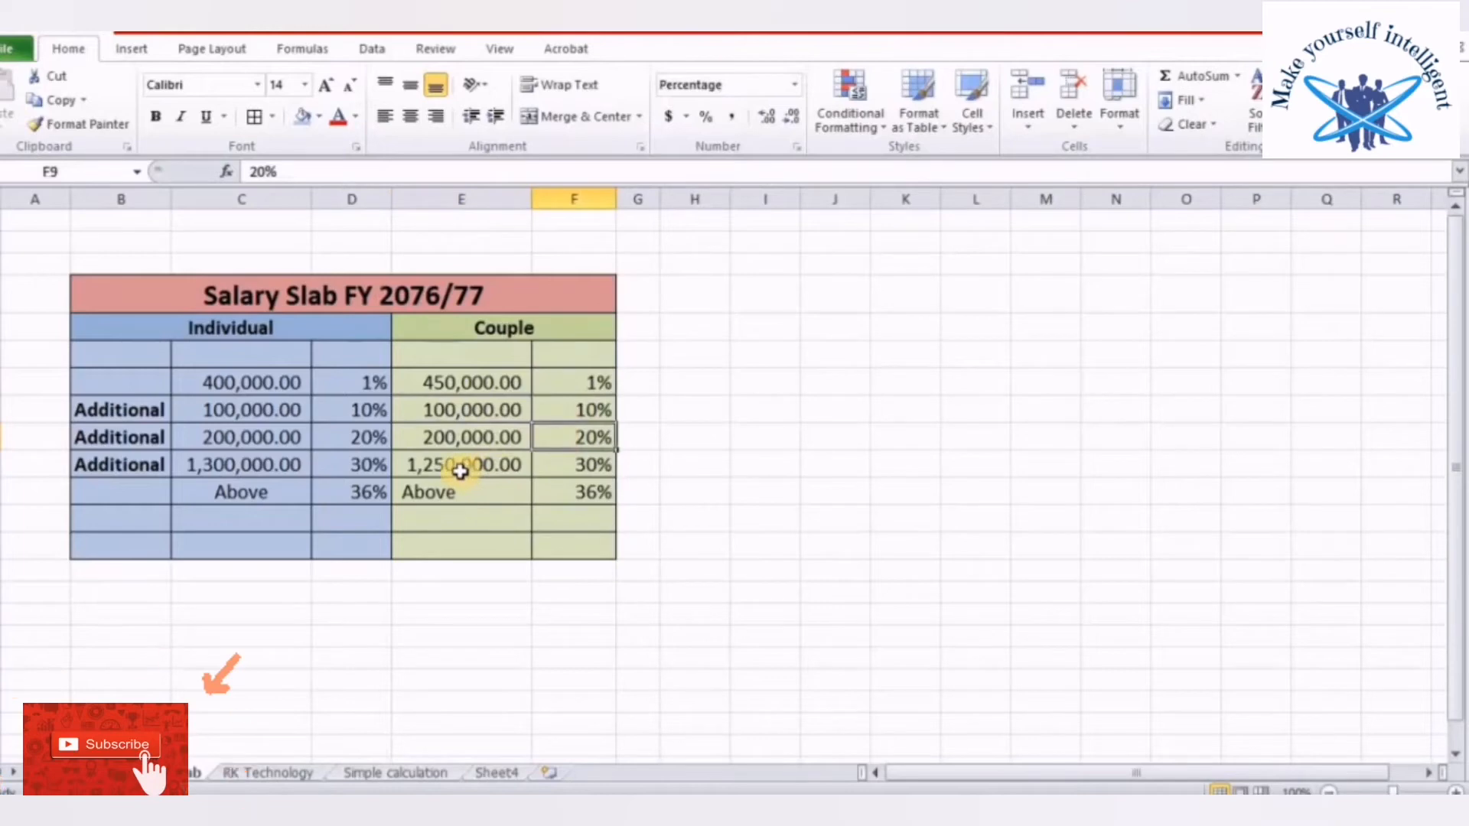
pyautogui.click(582, 467)
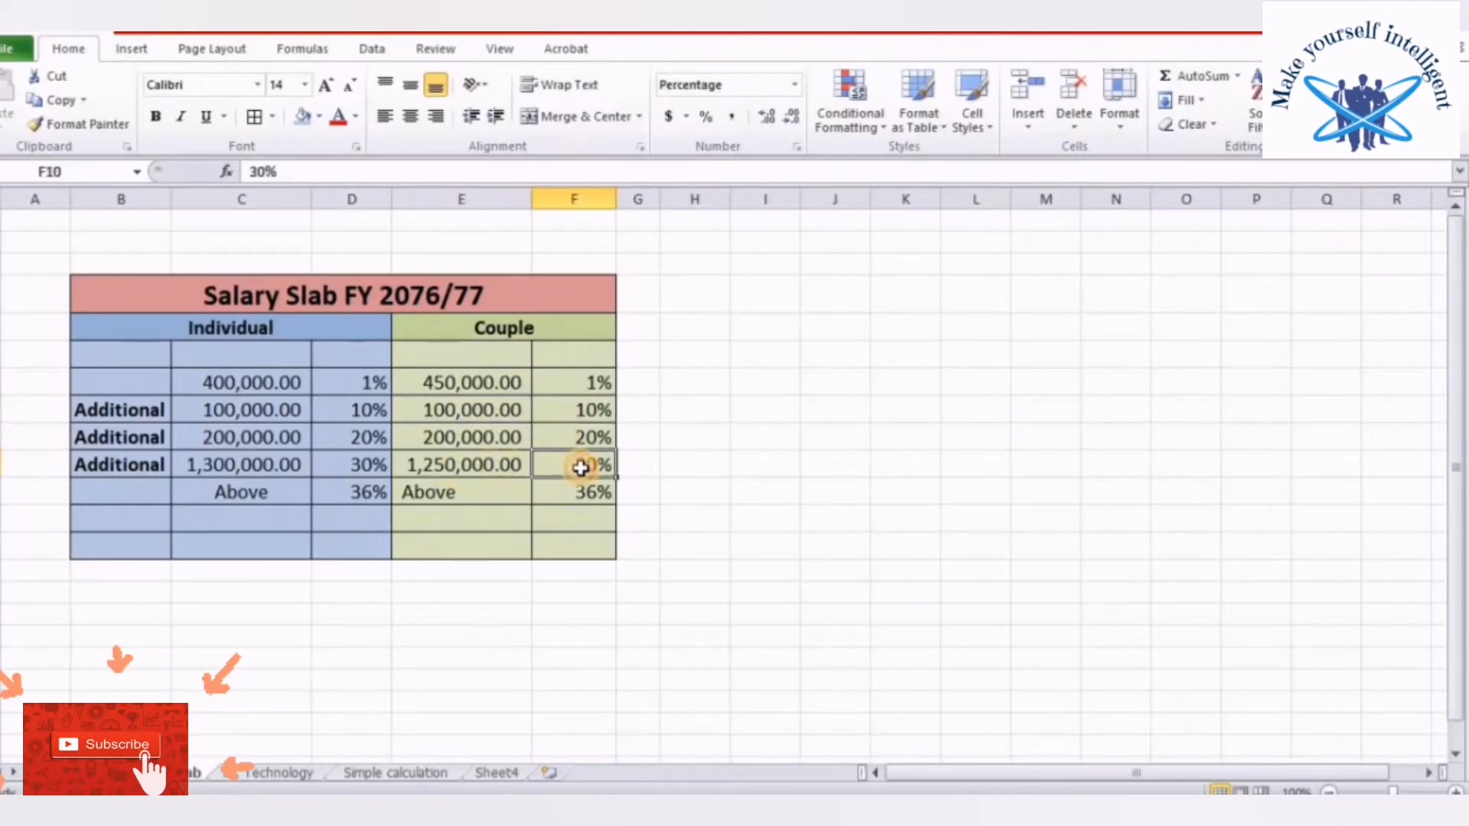
# Center the "Above" label of the Couple slab in cell E11
pyautogui.click(467, 498)
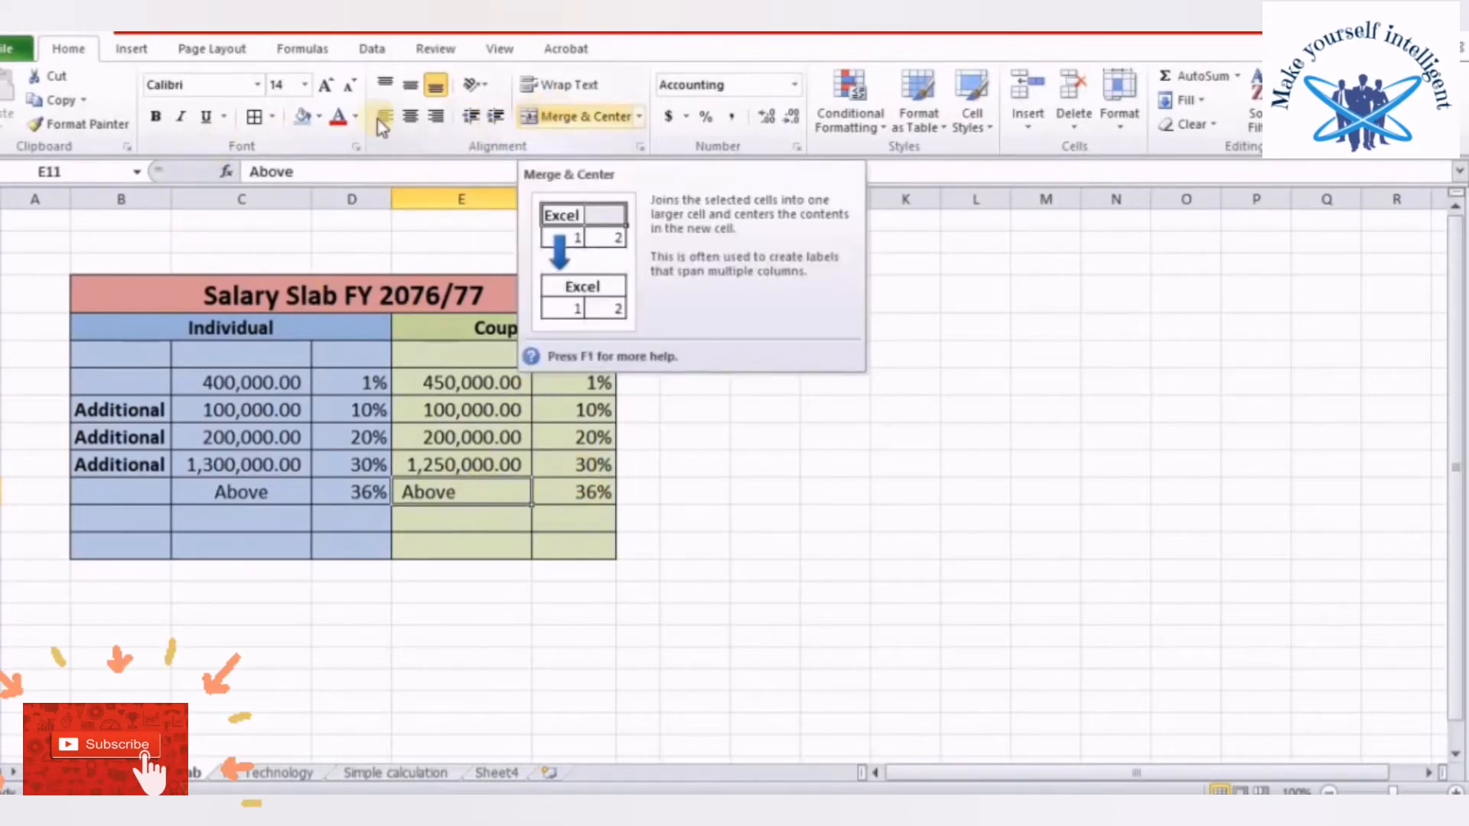
pyautogui.click(410, 117)
pyautogui.click(517, 636)
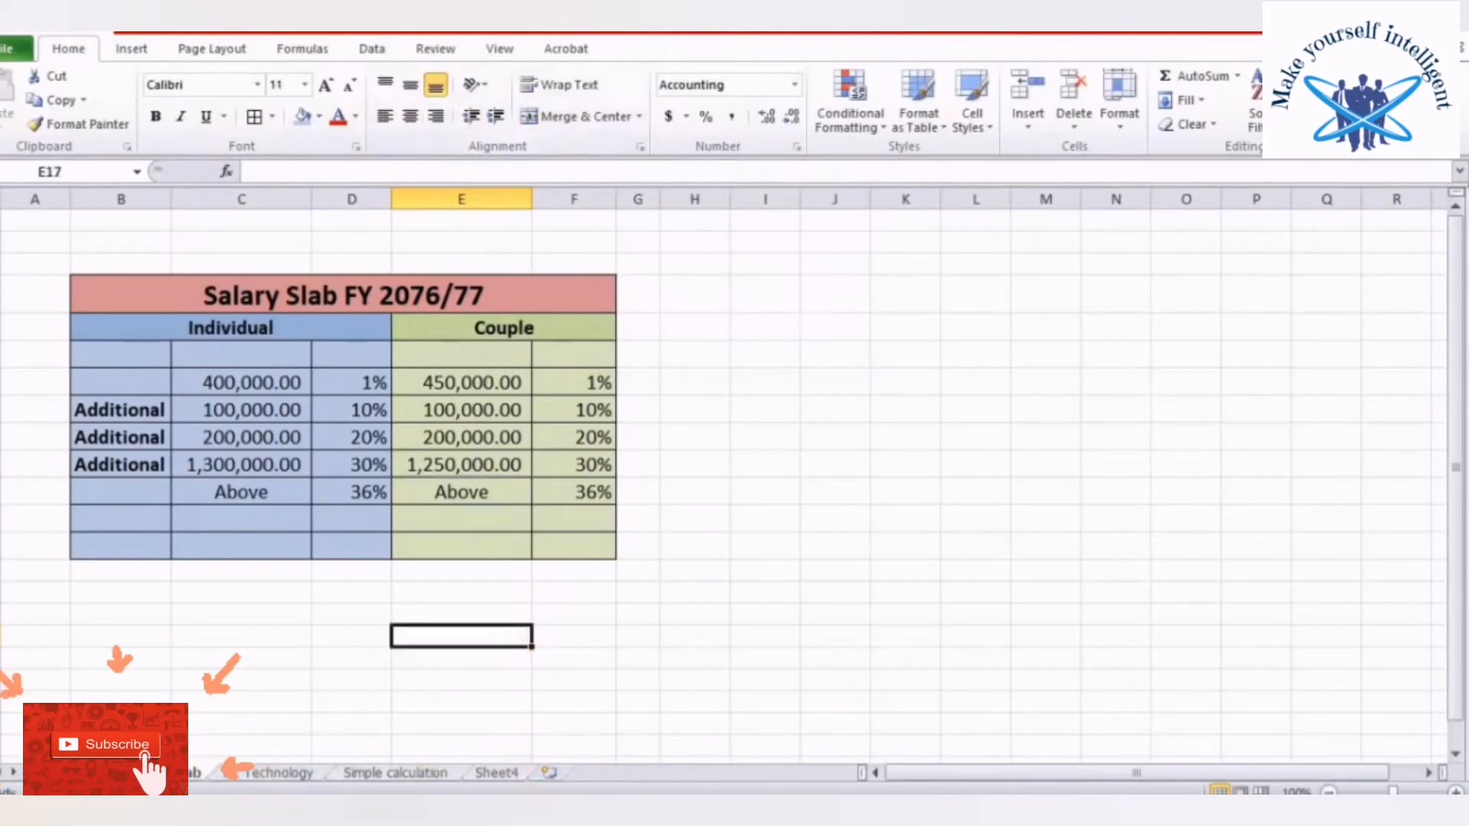
# Switch to the Salary Sheet and examine the Managing Director's designation in D6 against the annual salary in I6
pyautogui.click(115, 773)
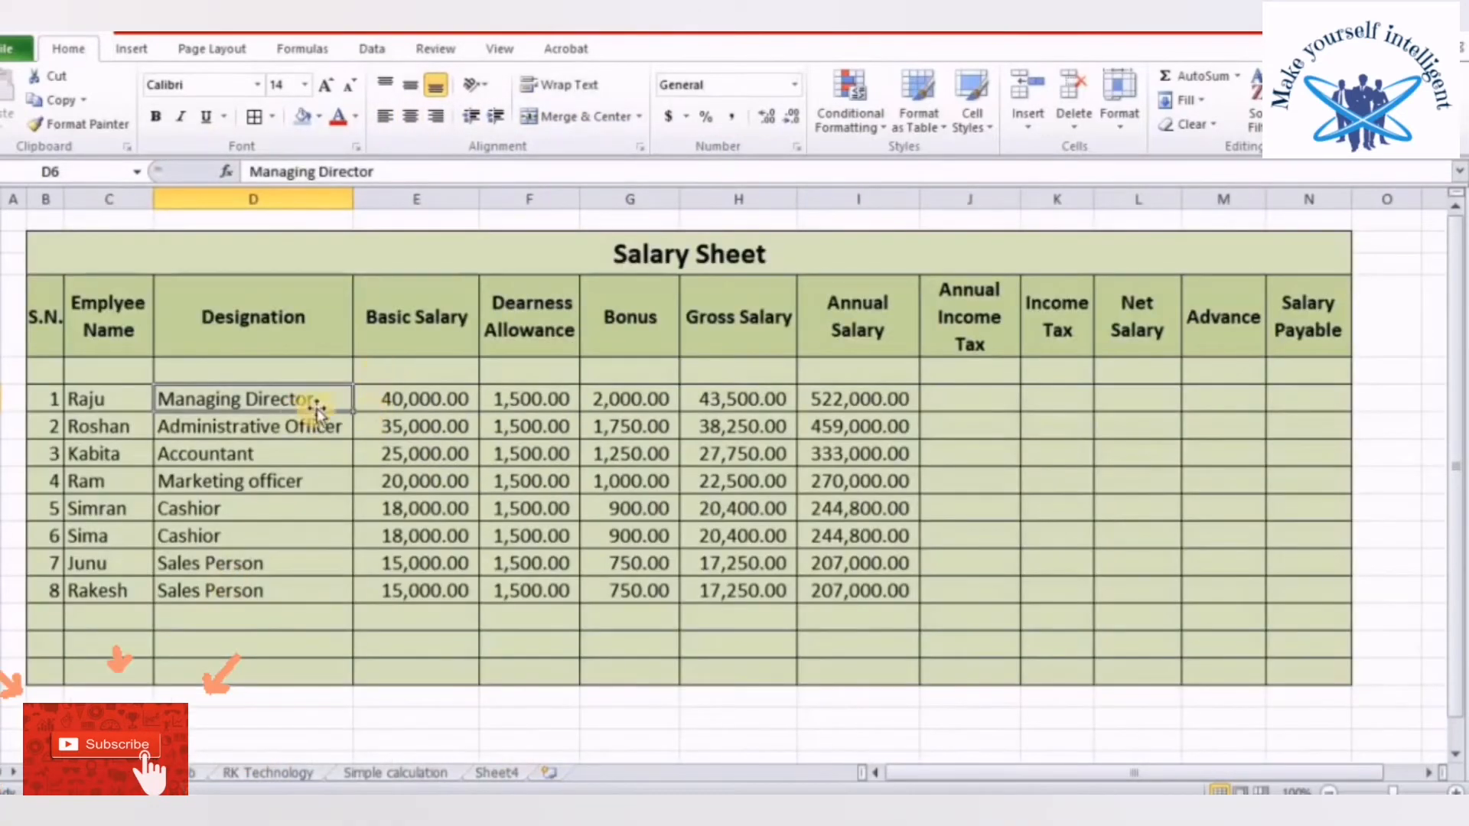
pyautogui.click(847, 399)
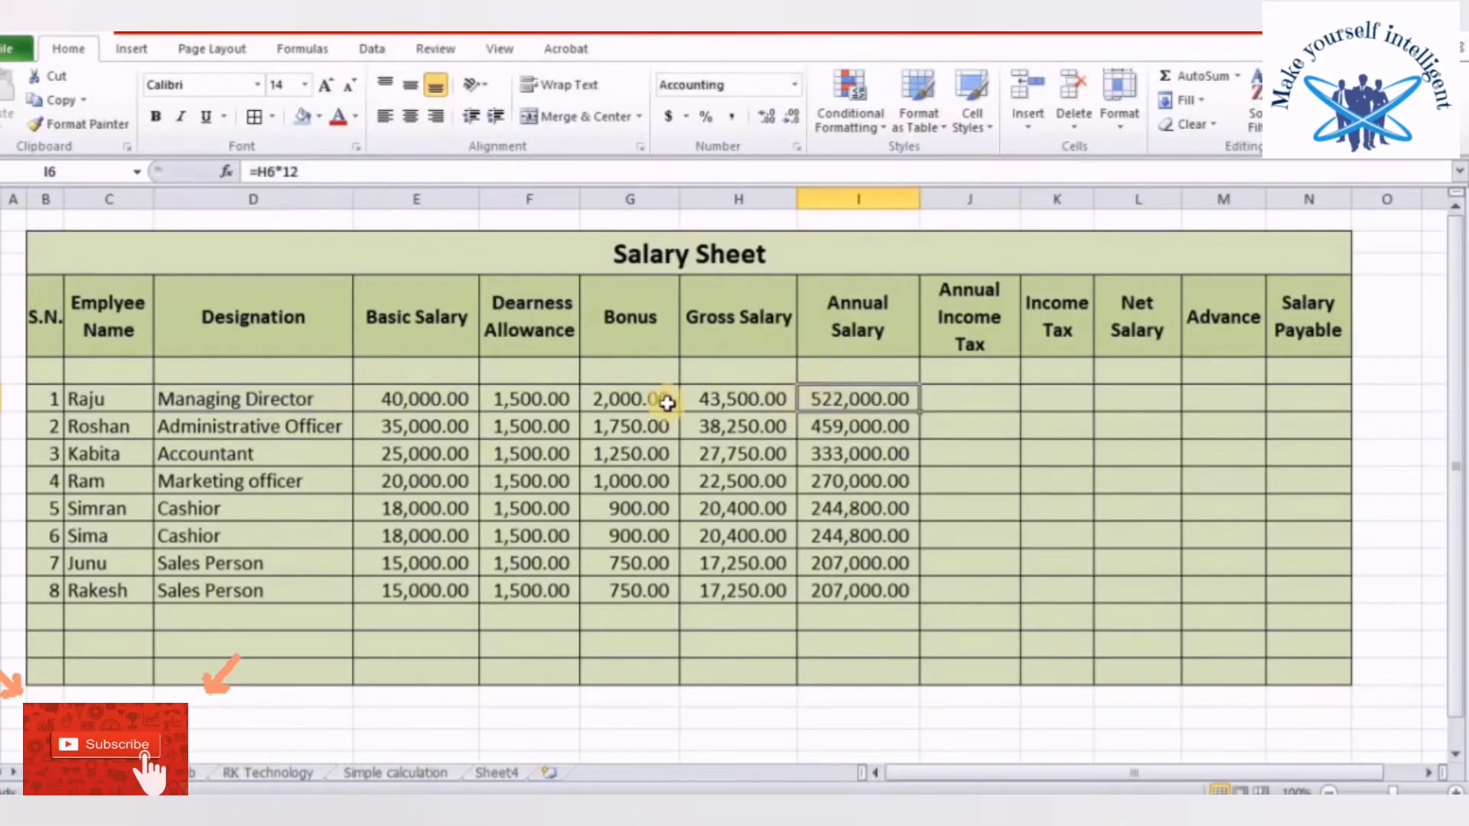
pyautogui.click(296, 397)
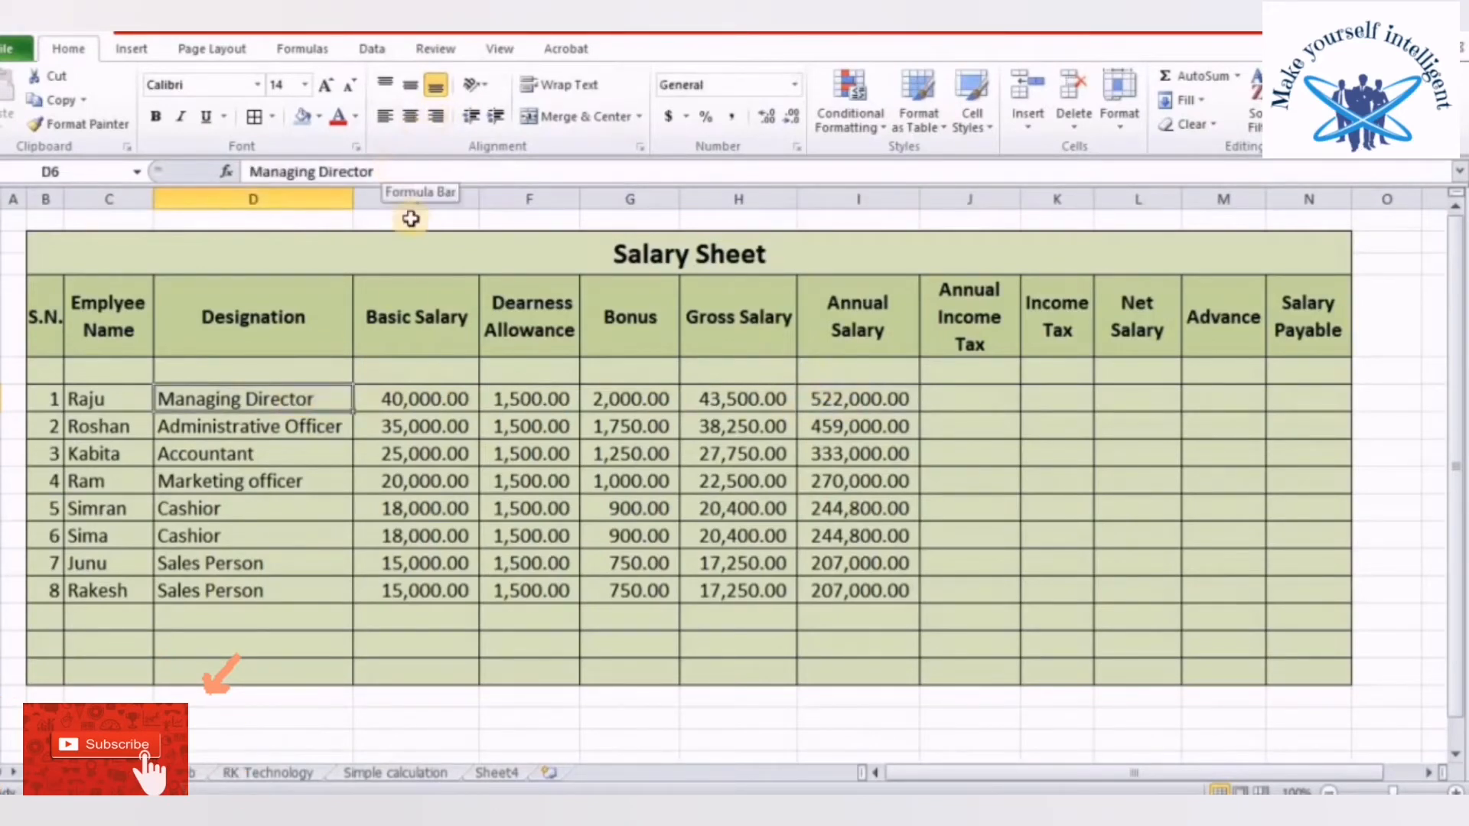
pyautogui.click(305, 421)
pyautogui.click(305, 400)
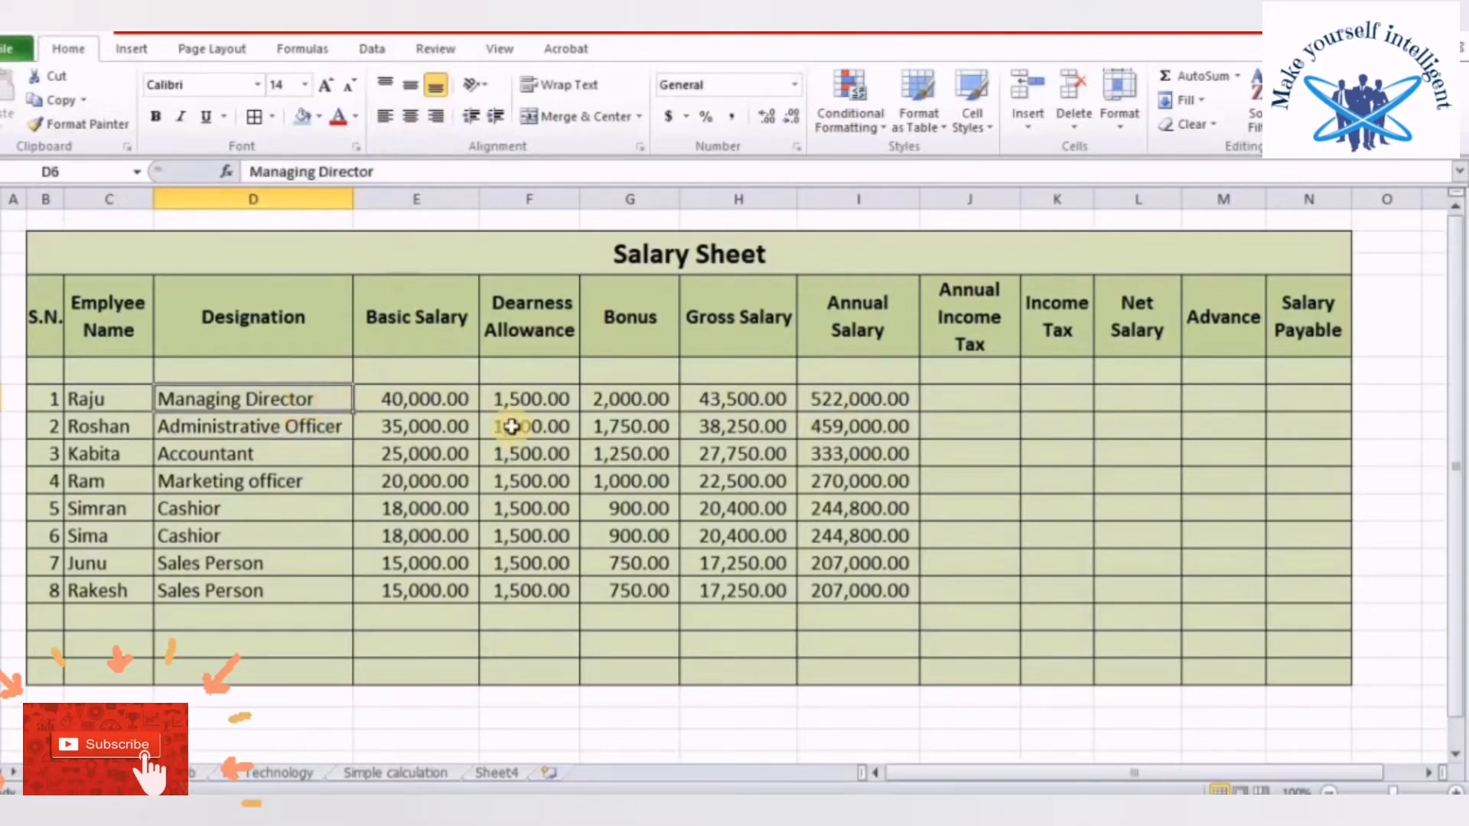
pyautogui.click(848, 403)
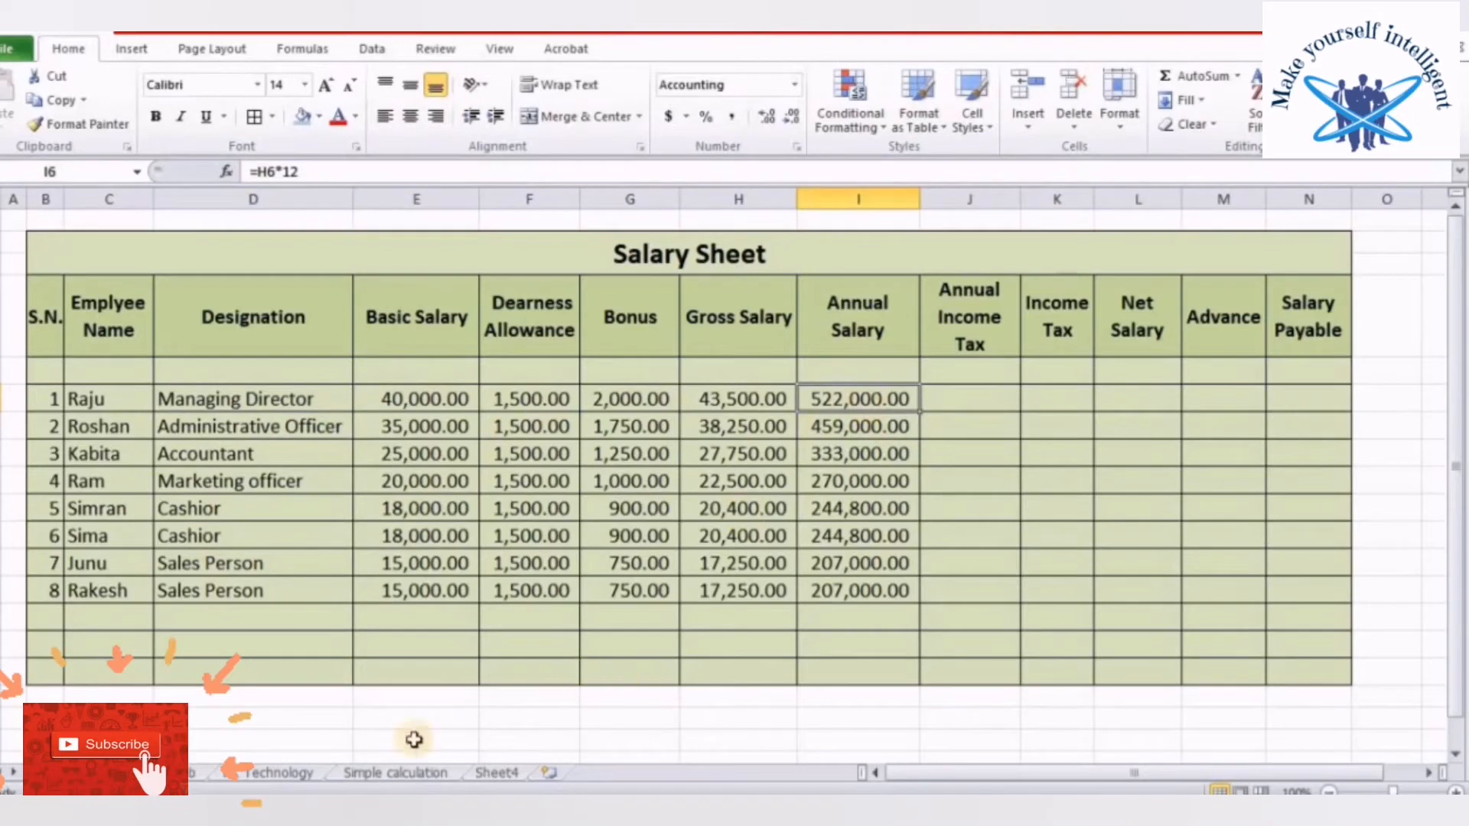
# Return to the salary slab sheet and widen the empty columns G and H beside the table
pyautogui.click(160, 772)
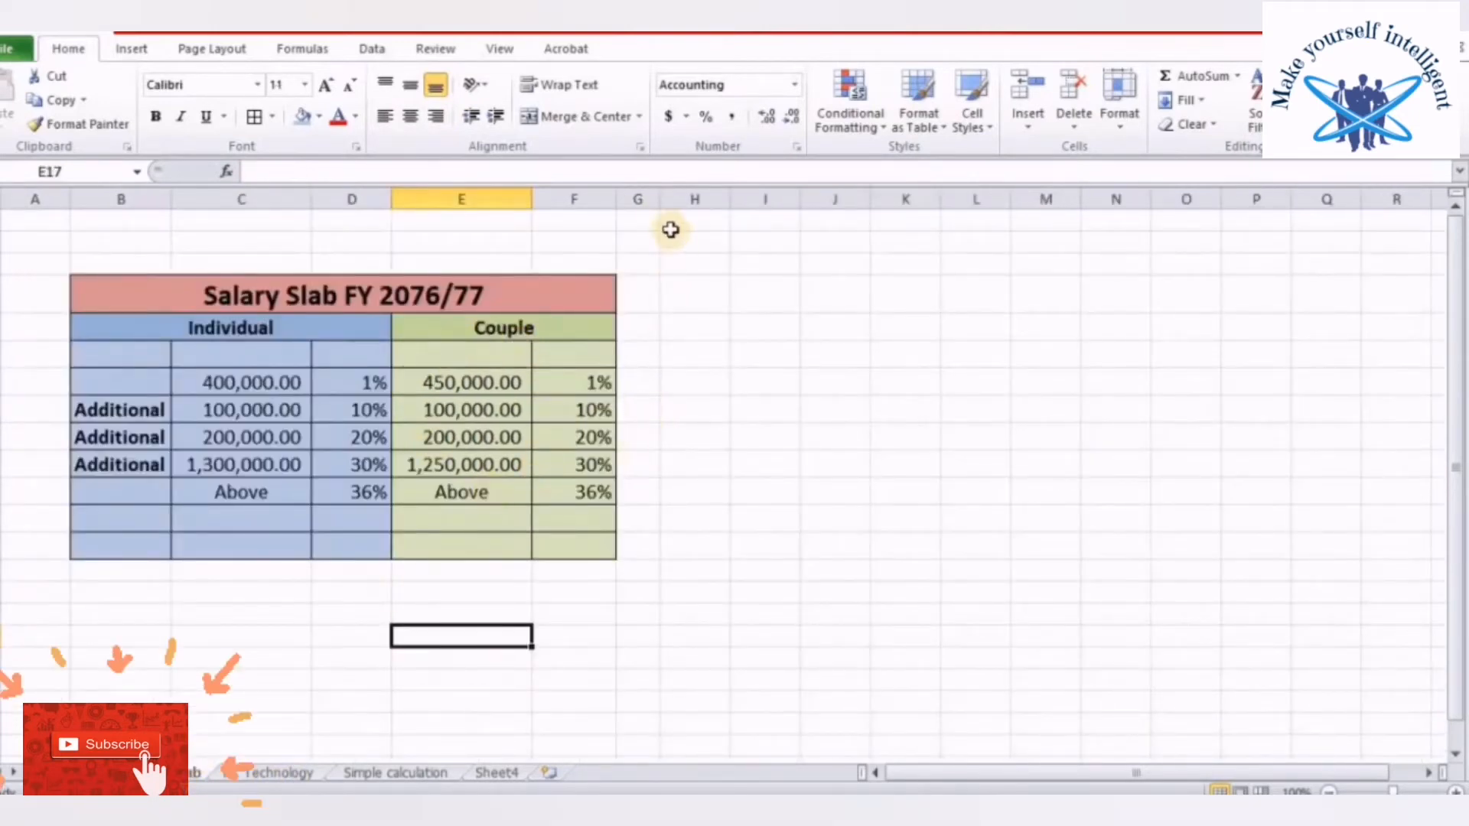
pyautogui.moveTo(662, 201); pyautogui.dragTo(799, 199)
pyautogui.click(653, 582)
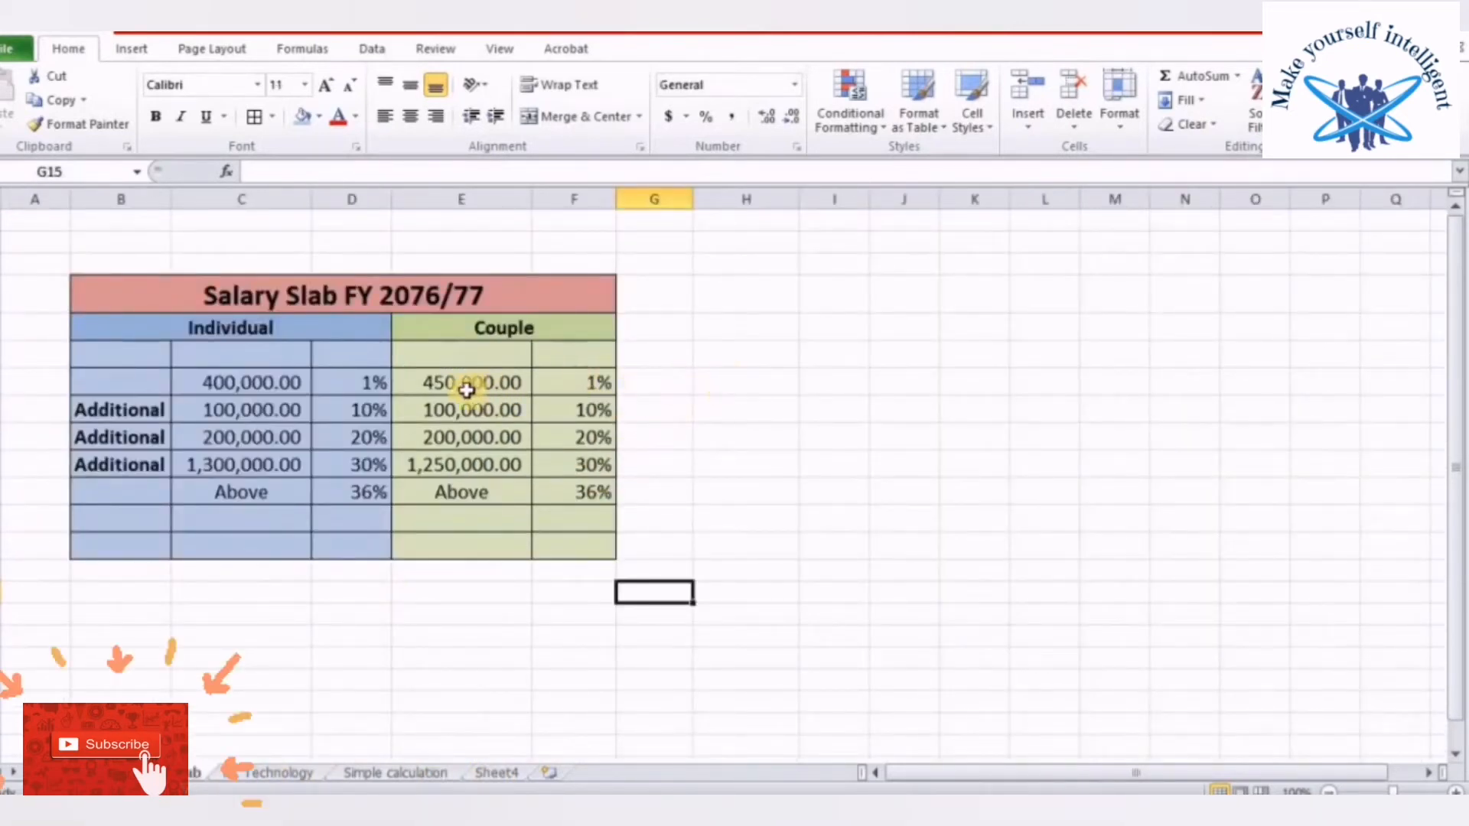
# Enter 450,000 in H7 and format column H with thousands separators and two decimals
pyautogui.click(737, 380)
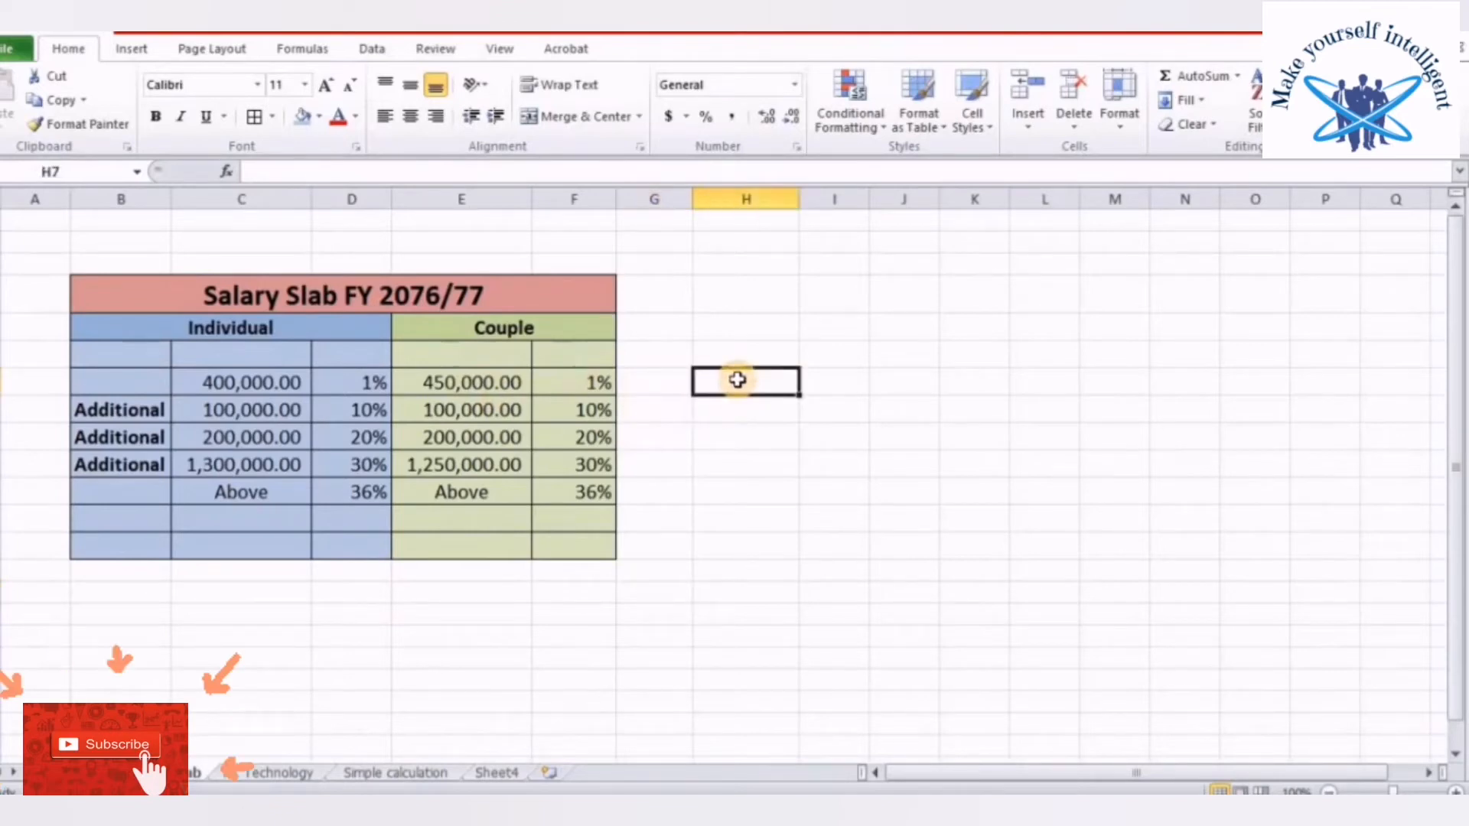
pyautogui.write('45')
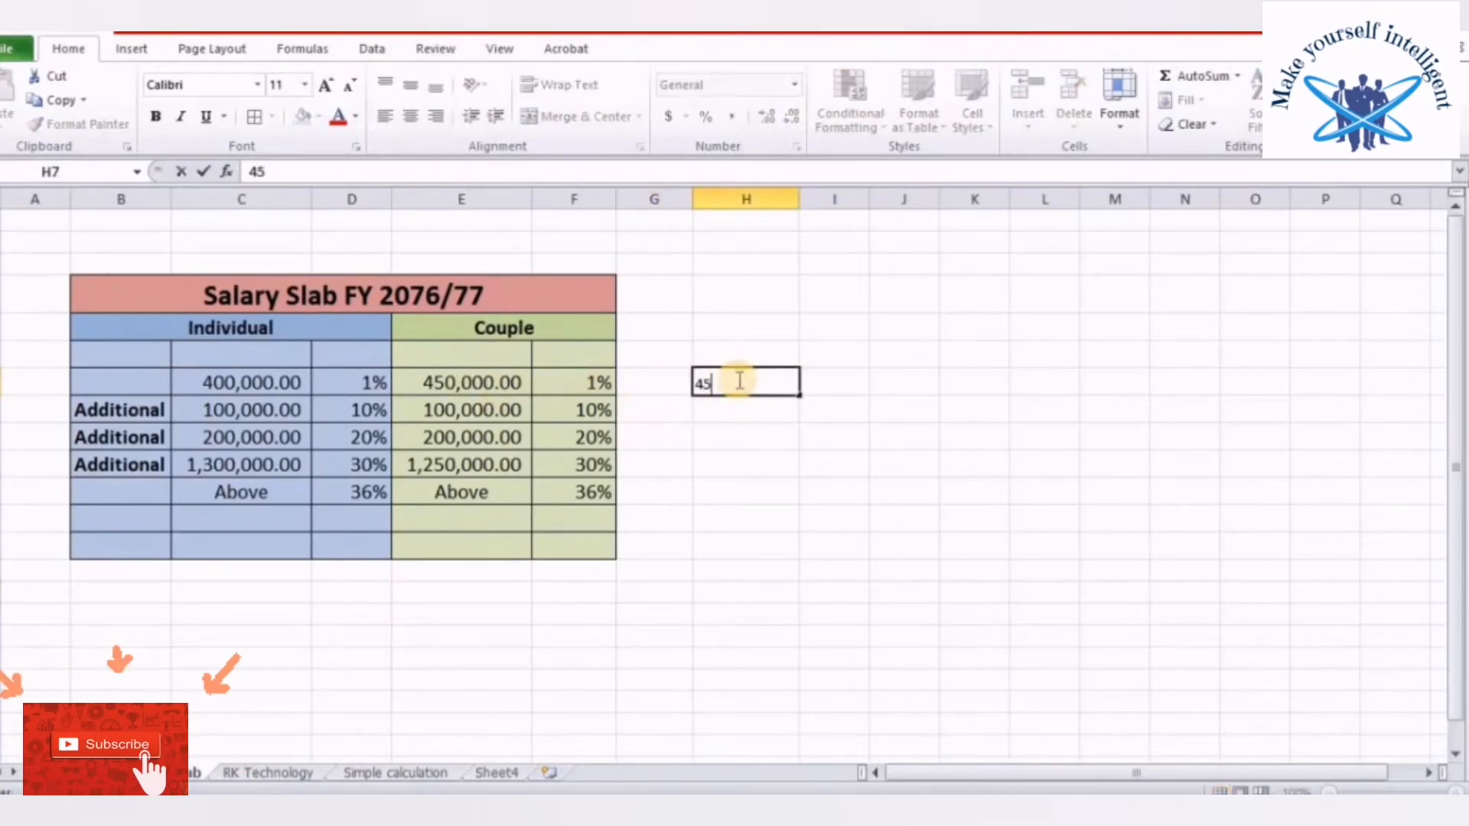
pyautogui.write('0')
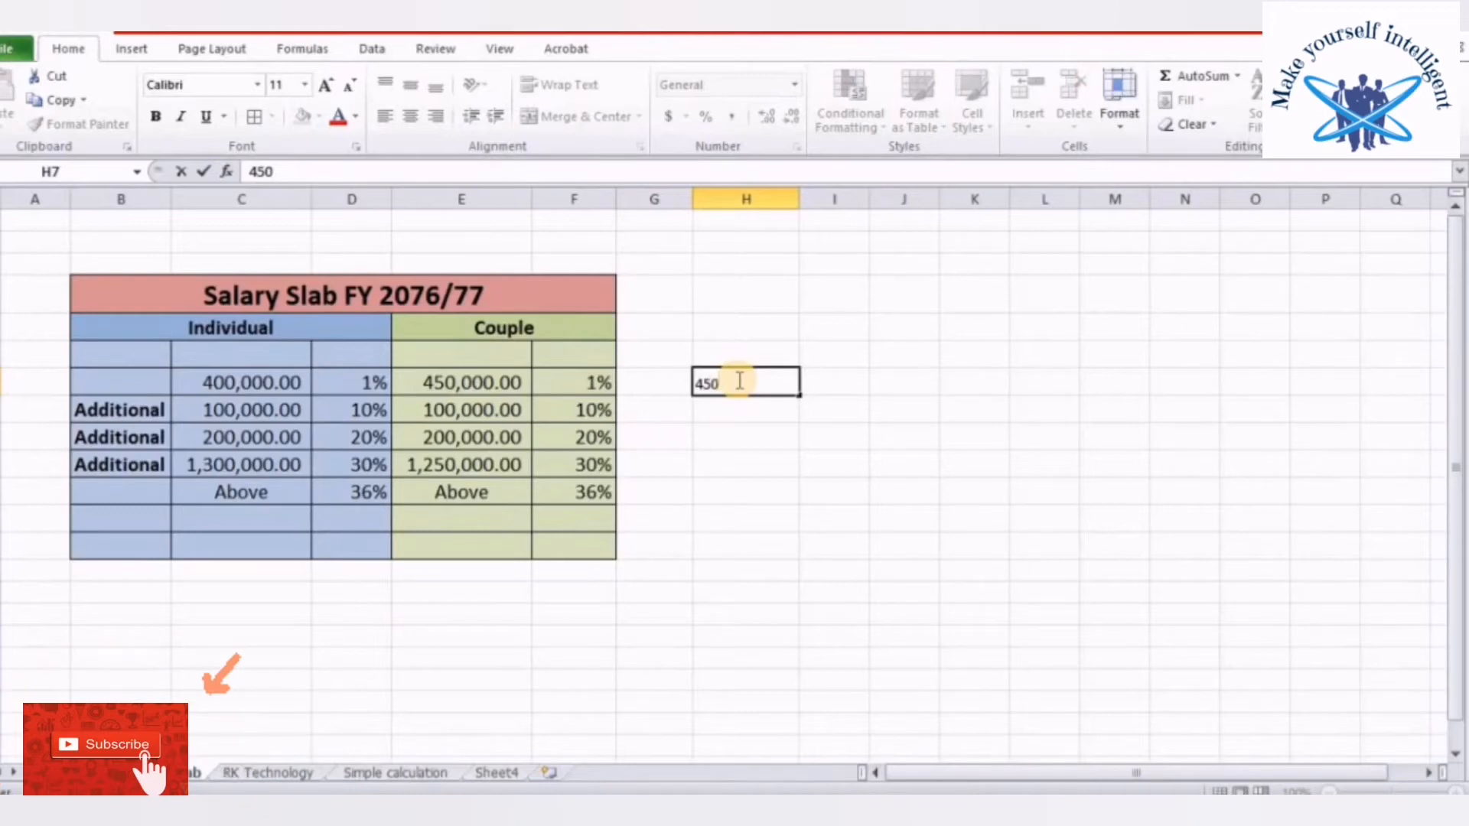
pyautogui.press('Return')
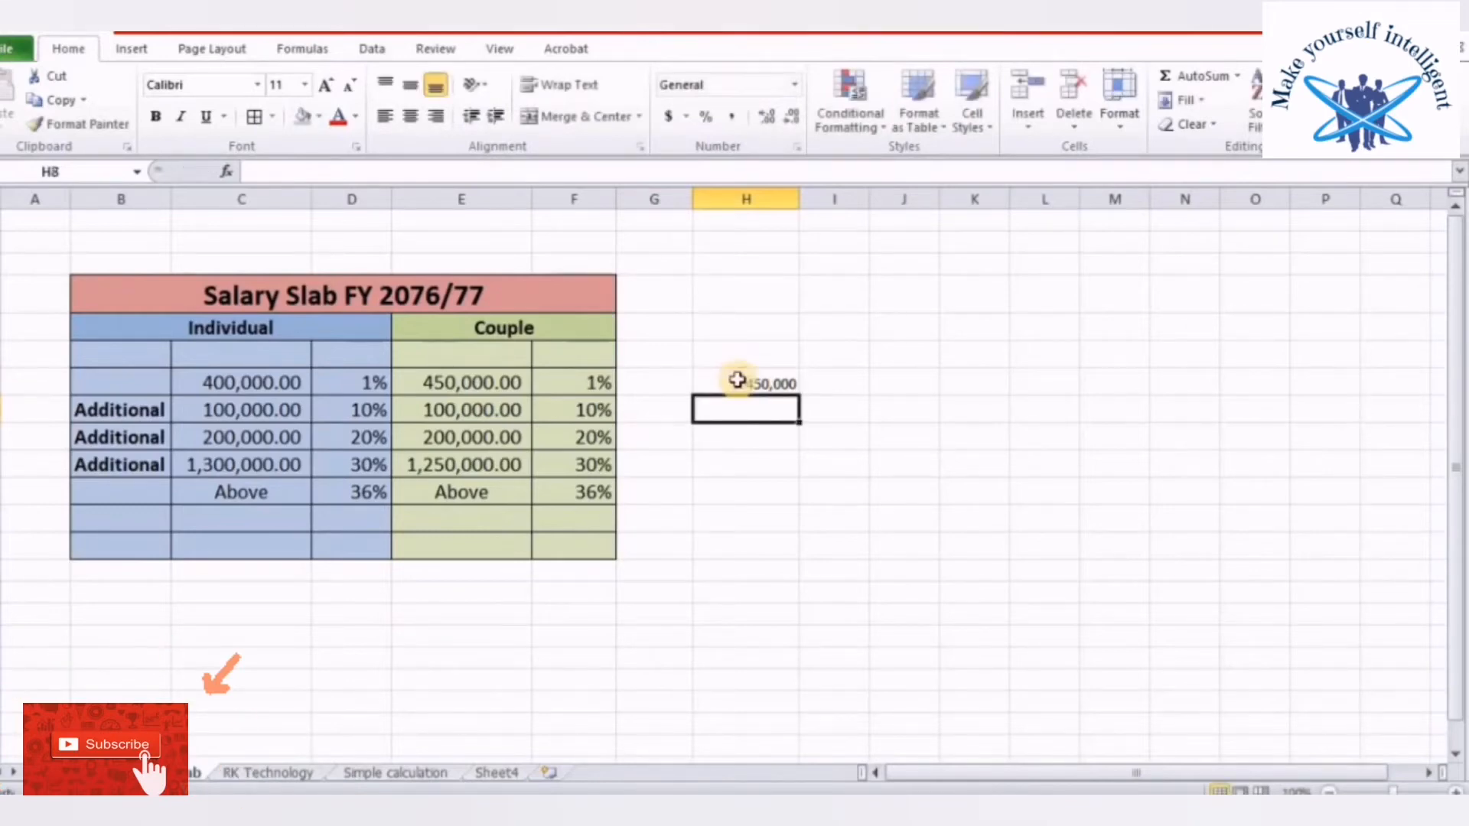
pyautogui.click(765, 197)
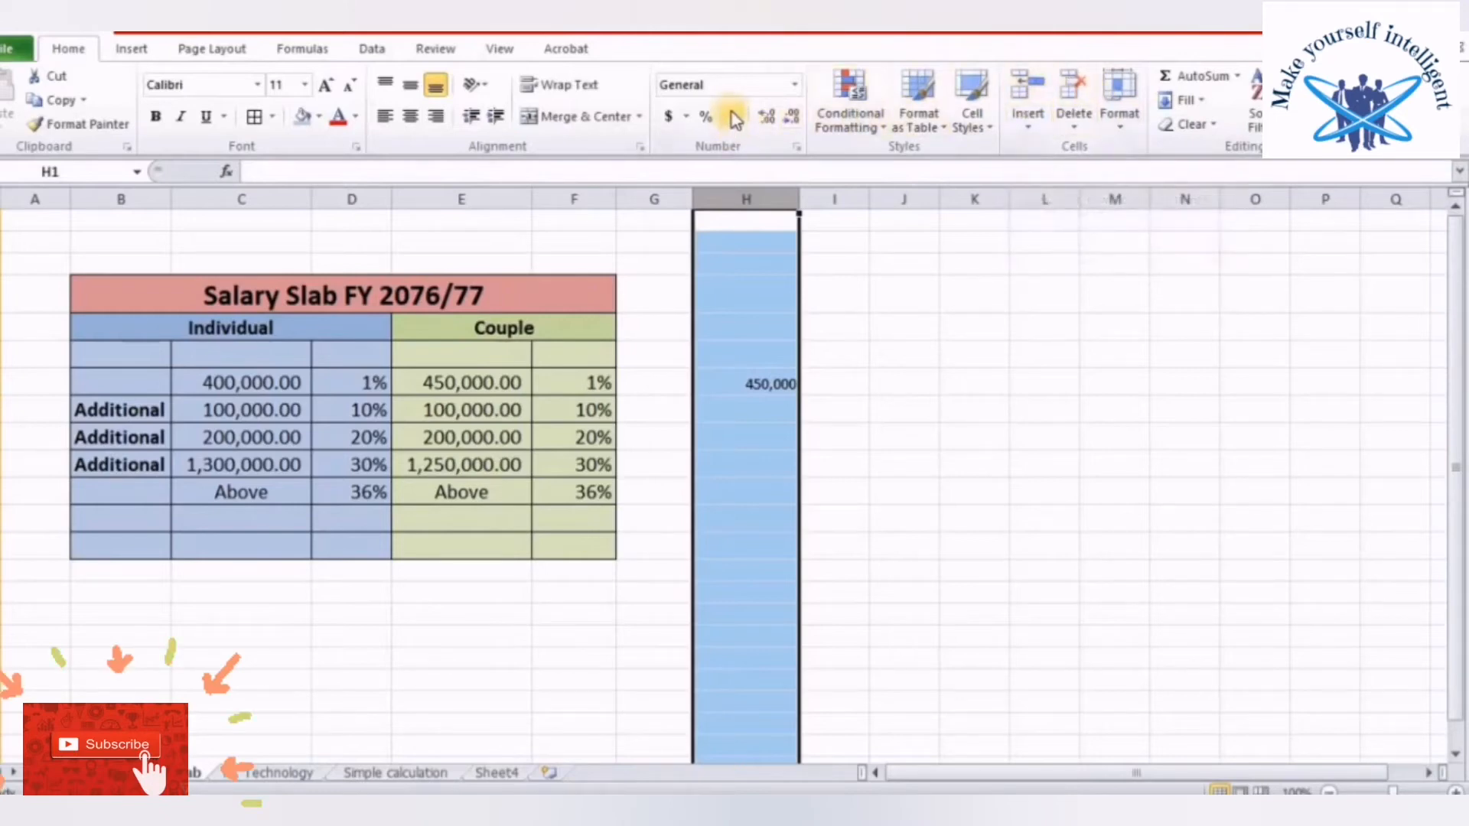
pyautogui.click(505, 612)
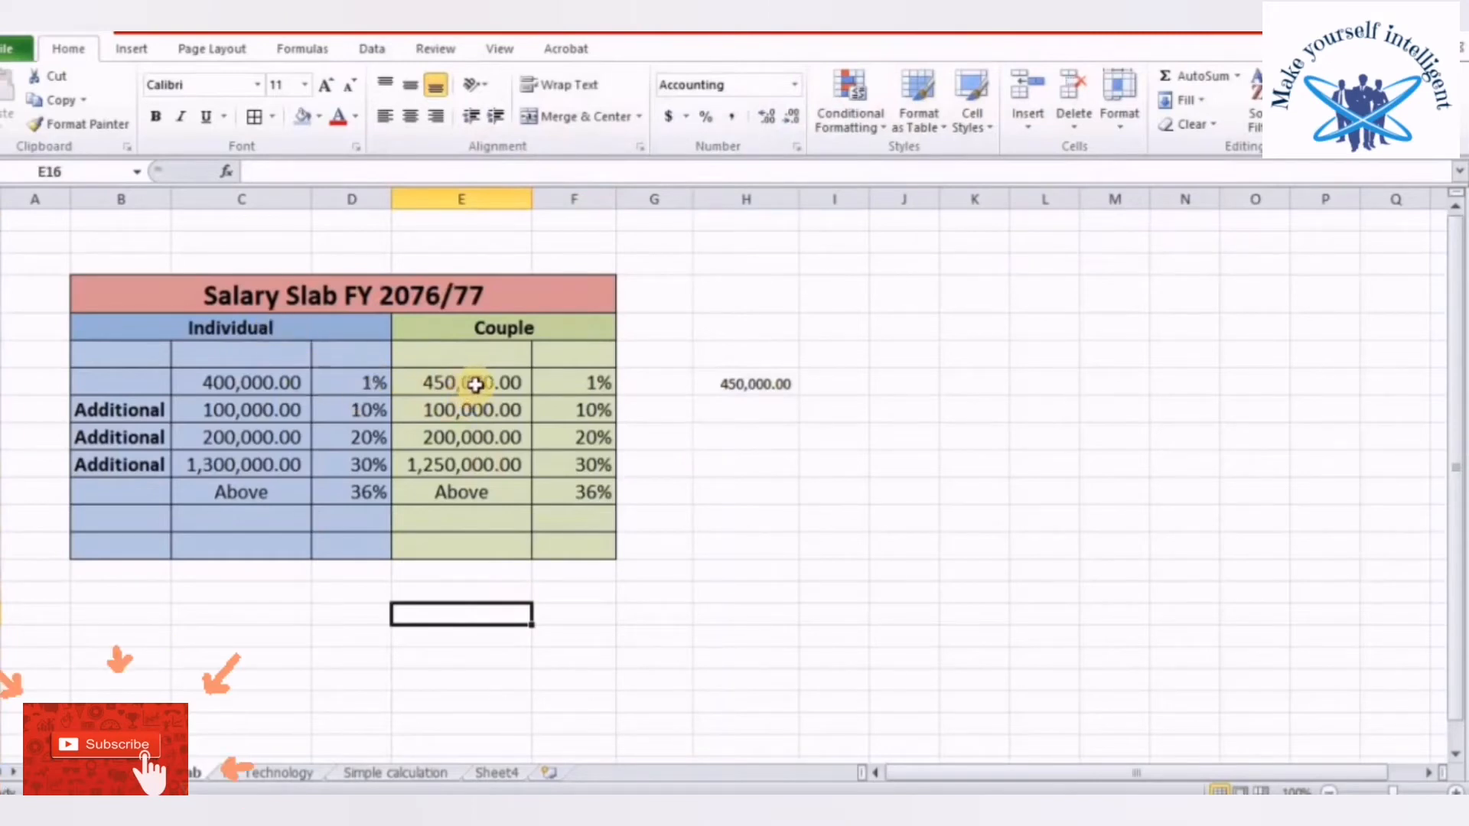
# Copy the formatting of the Couple amounts E7:E10 onto H7:H13 and autofit column H
pyautogui.moveTo(475, 384); pyautogui.dragTo(485, 462)
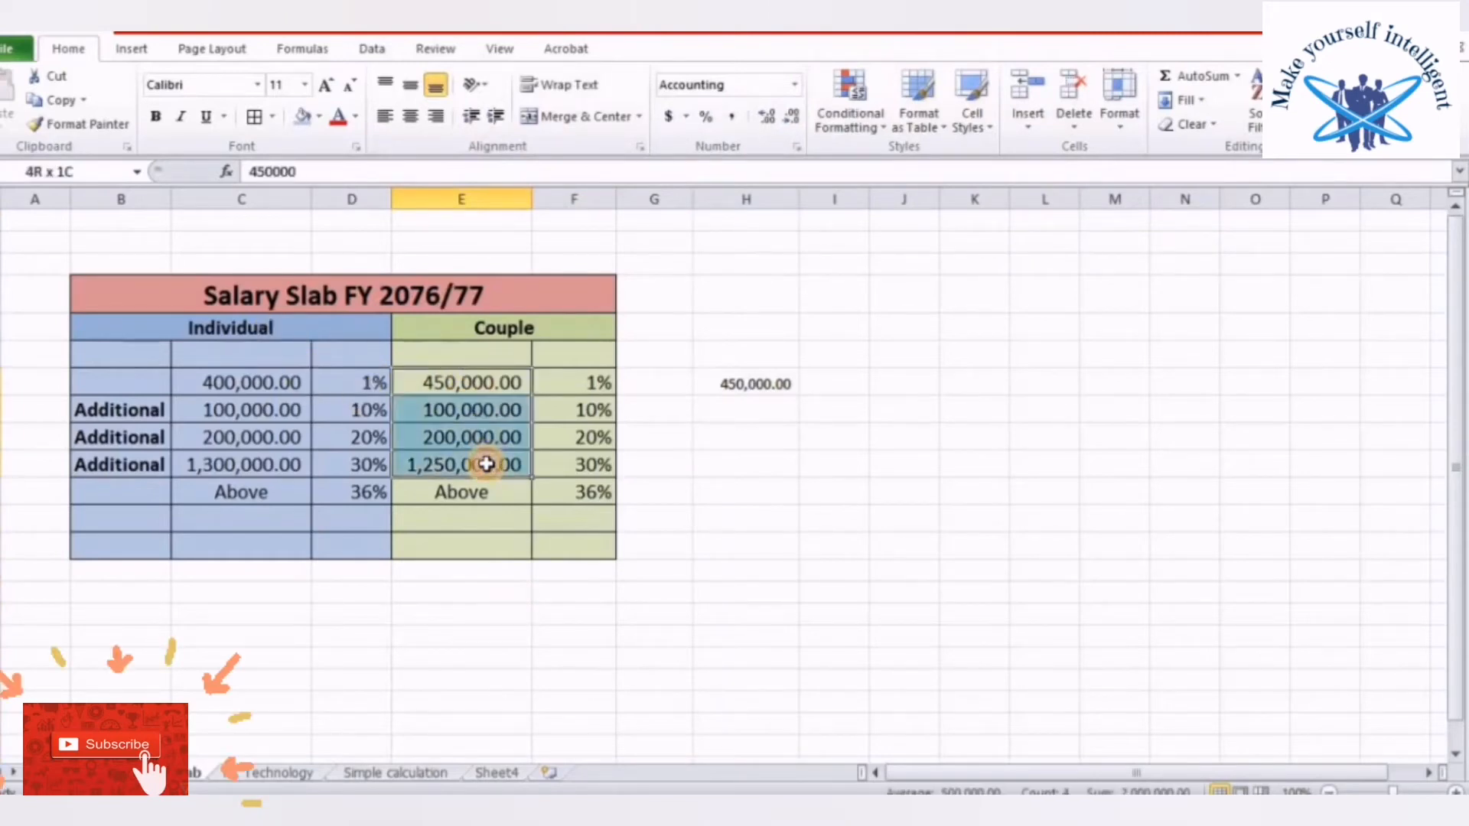
pyautogui.click(82, 124)
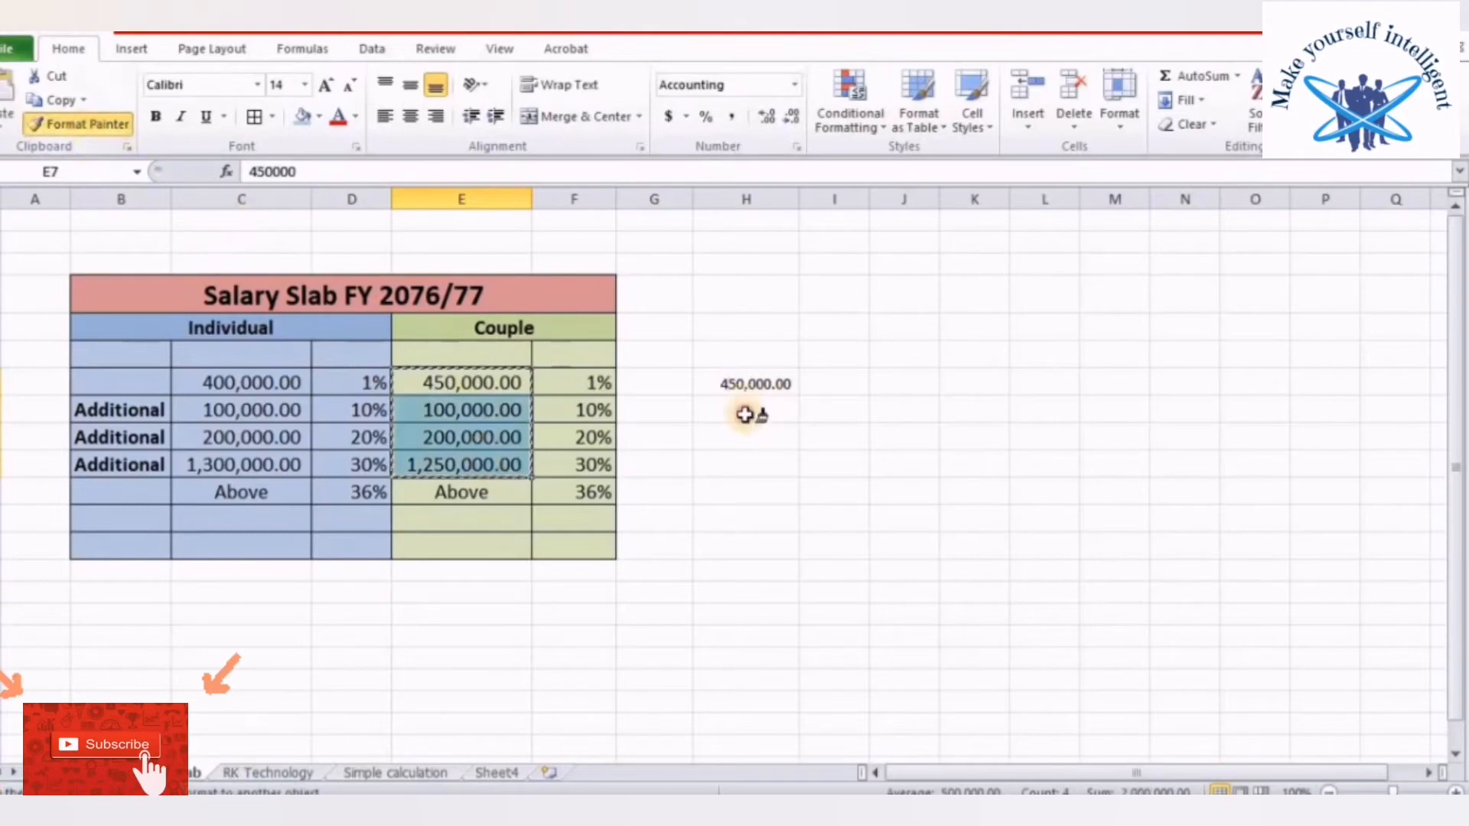
pyautogui.moveTo(746, 384); pyautogui.dragTo(757, 543)
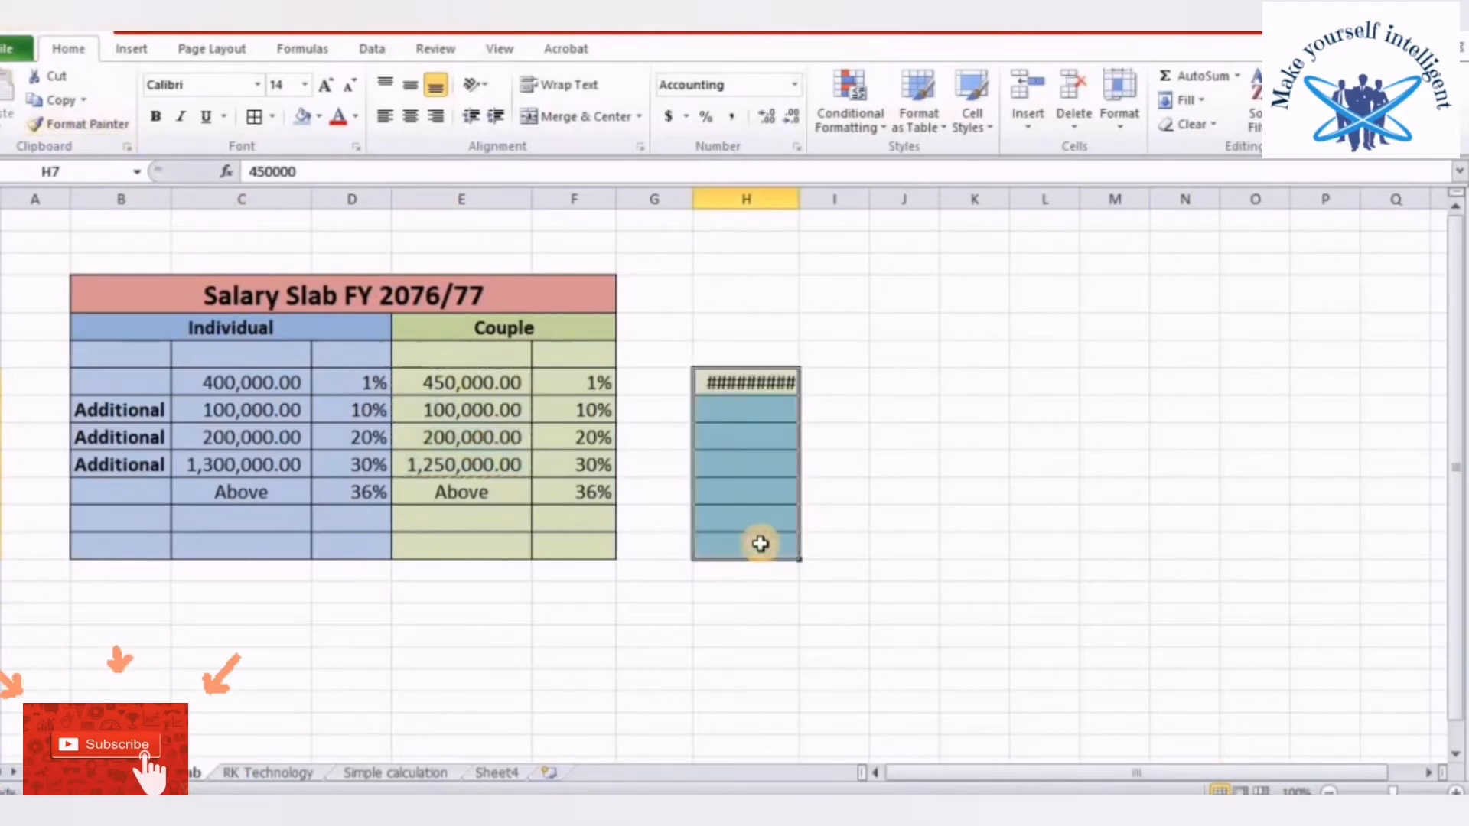
pyautogui.doubleClick(800, 192)
pyautogui.click(857, 517)
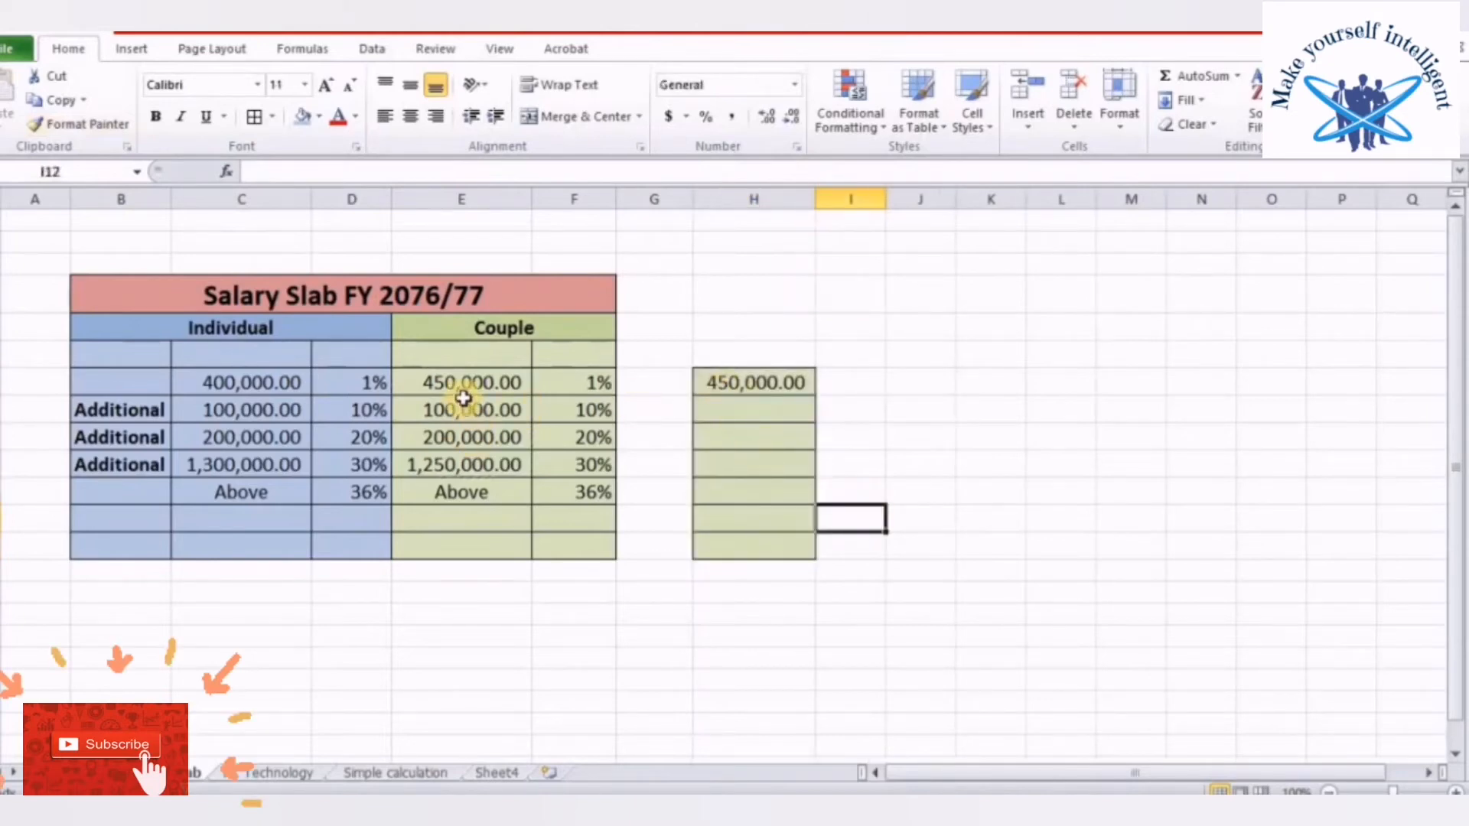
# Enter the tax rate 1% in I7 beside the 450,000 amount
pyautogui.click(845, 380)
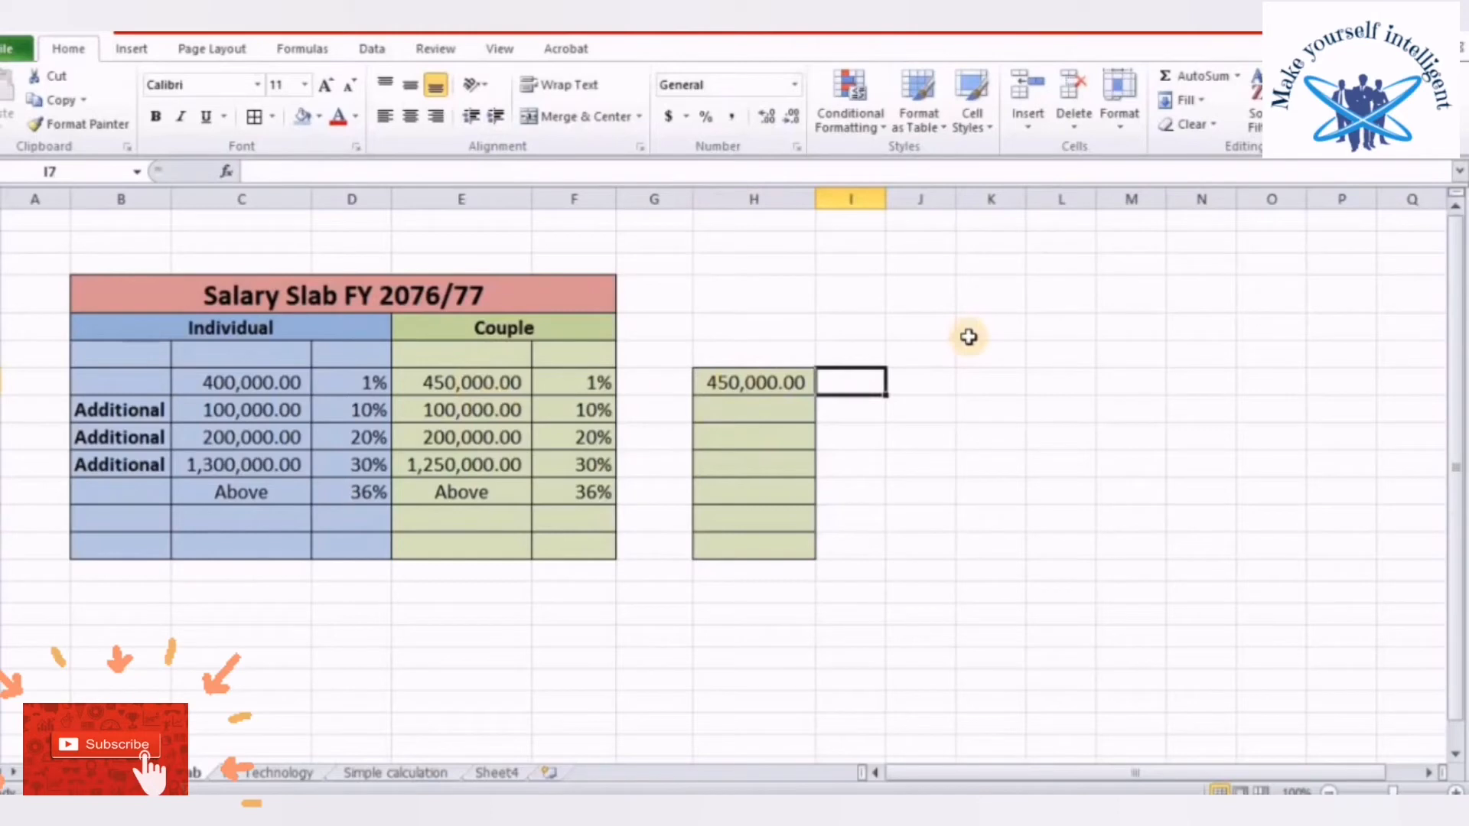
pyautogui.write('11')
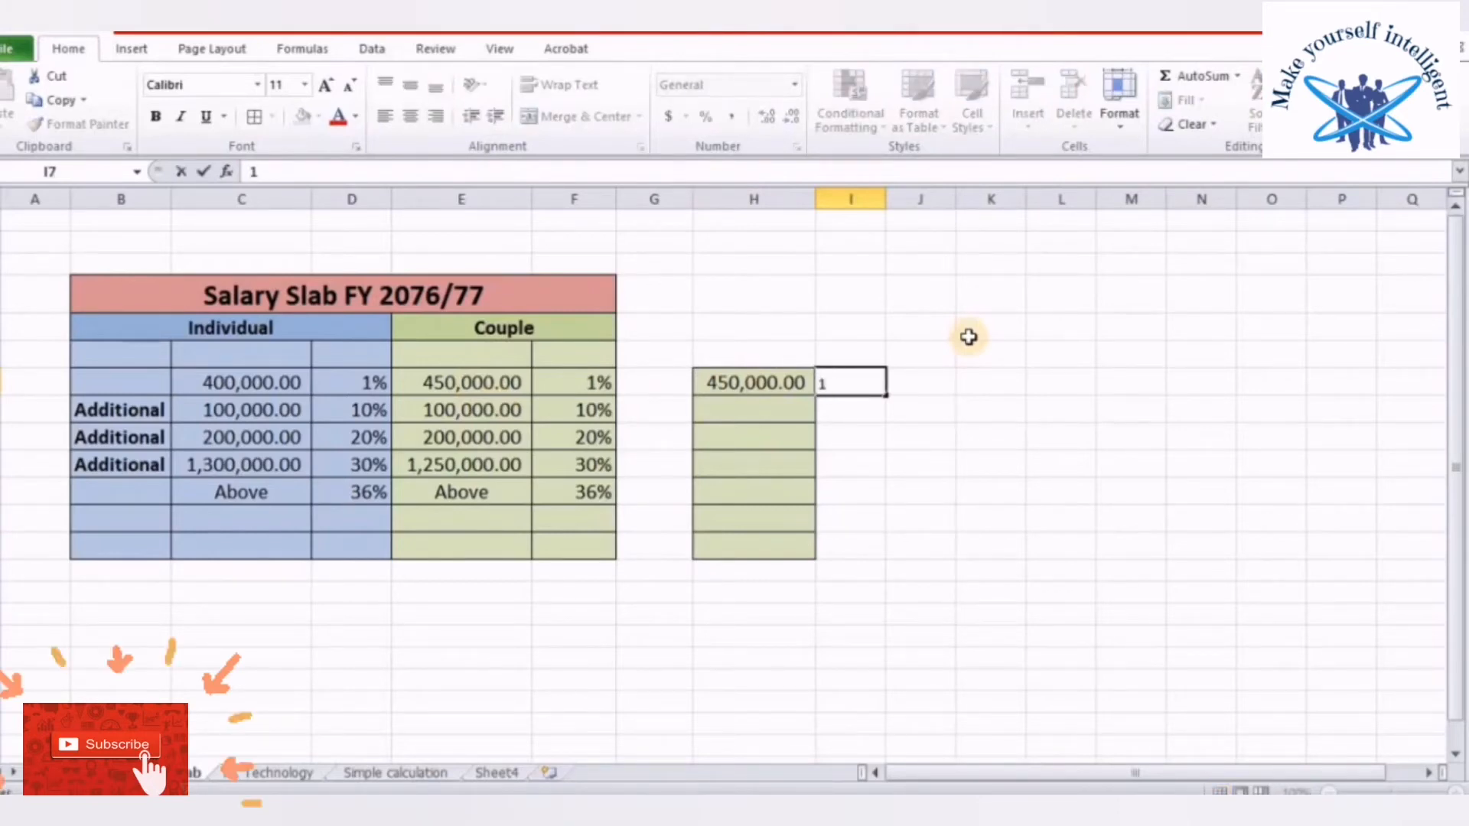
pyautogui.press('Return')
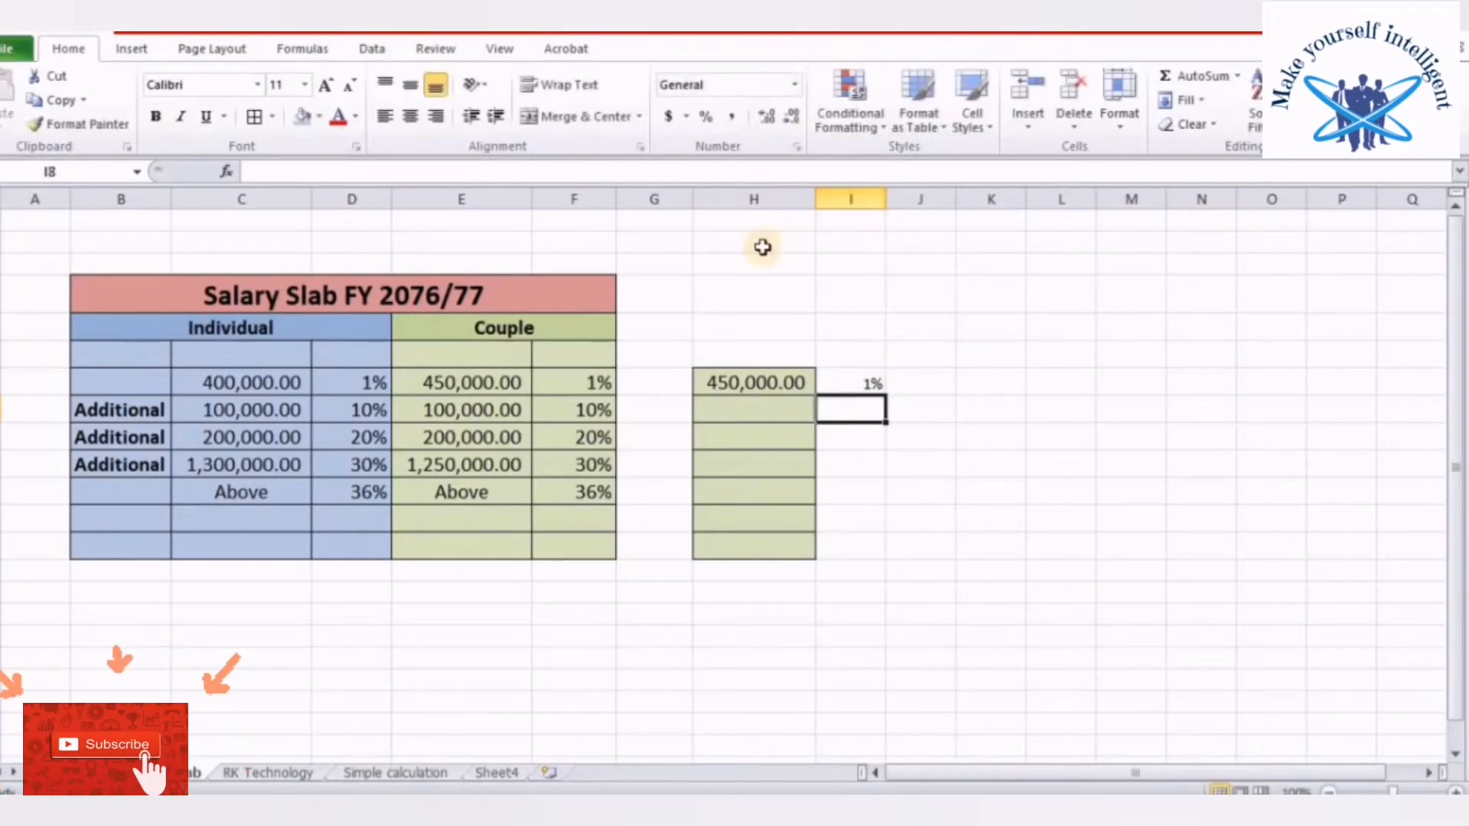
# Copy the formatting of H7 across the range H7:J13 with Format Painter
pyautogui.click(921, 387)
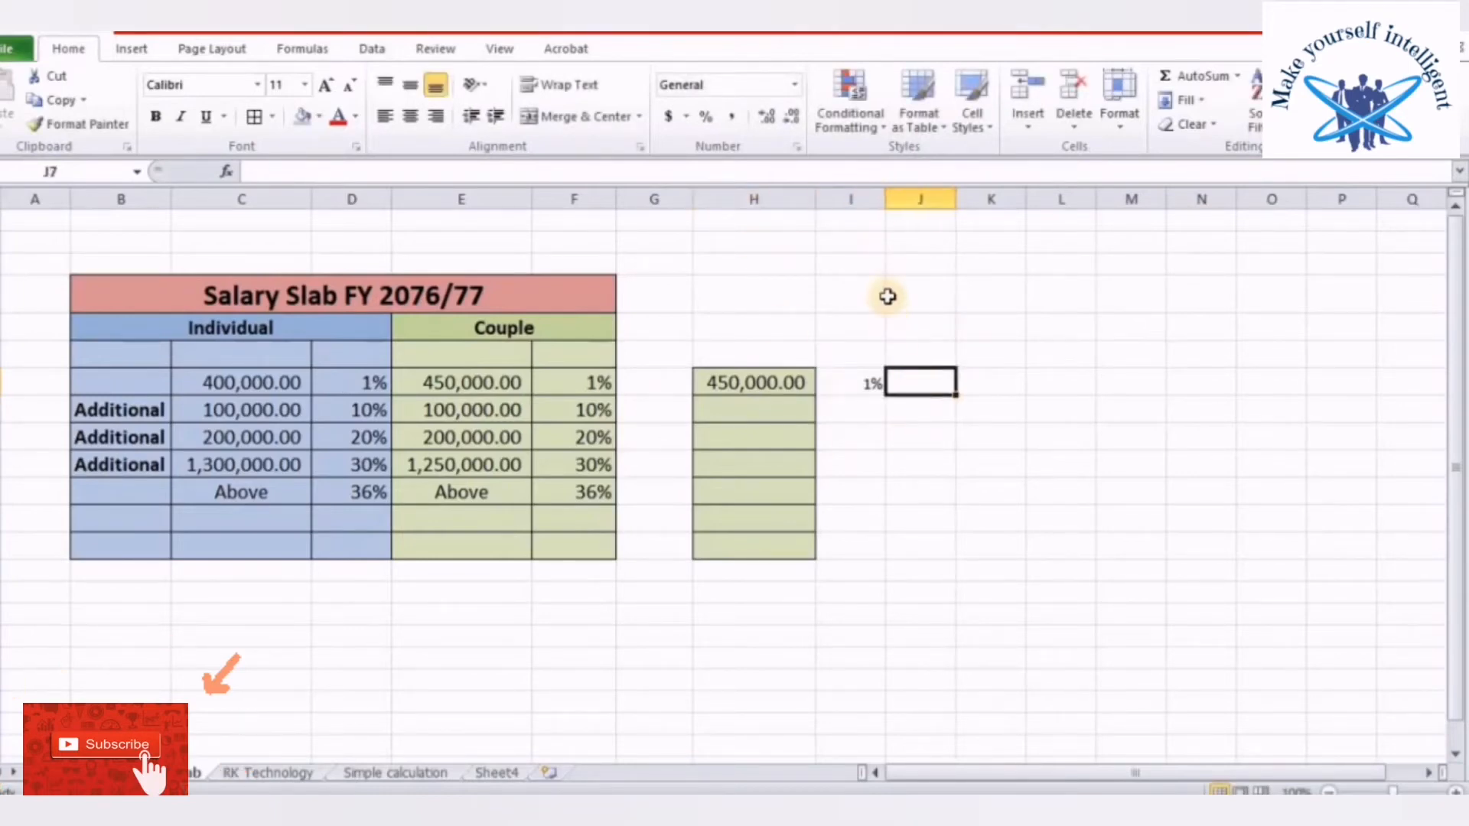
pyautogui.click(851, 408)
pyautogui.click(781, 376)
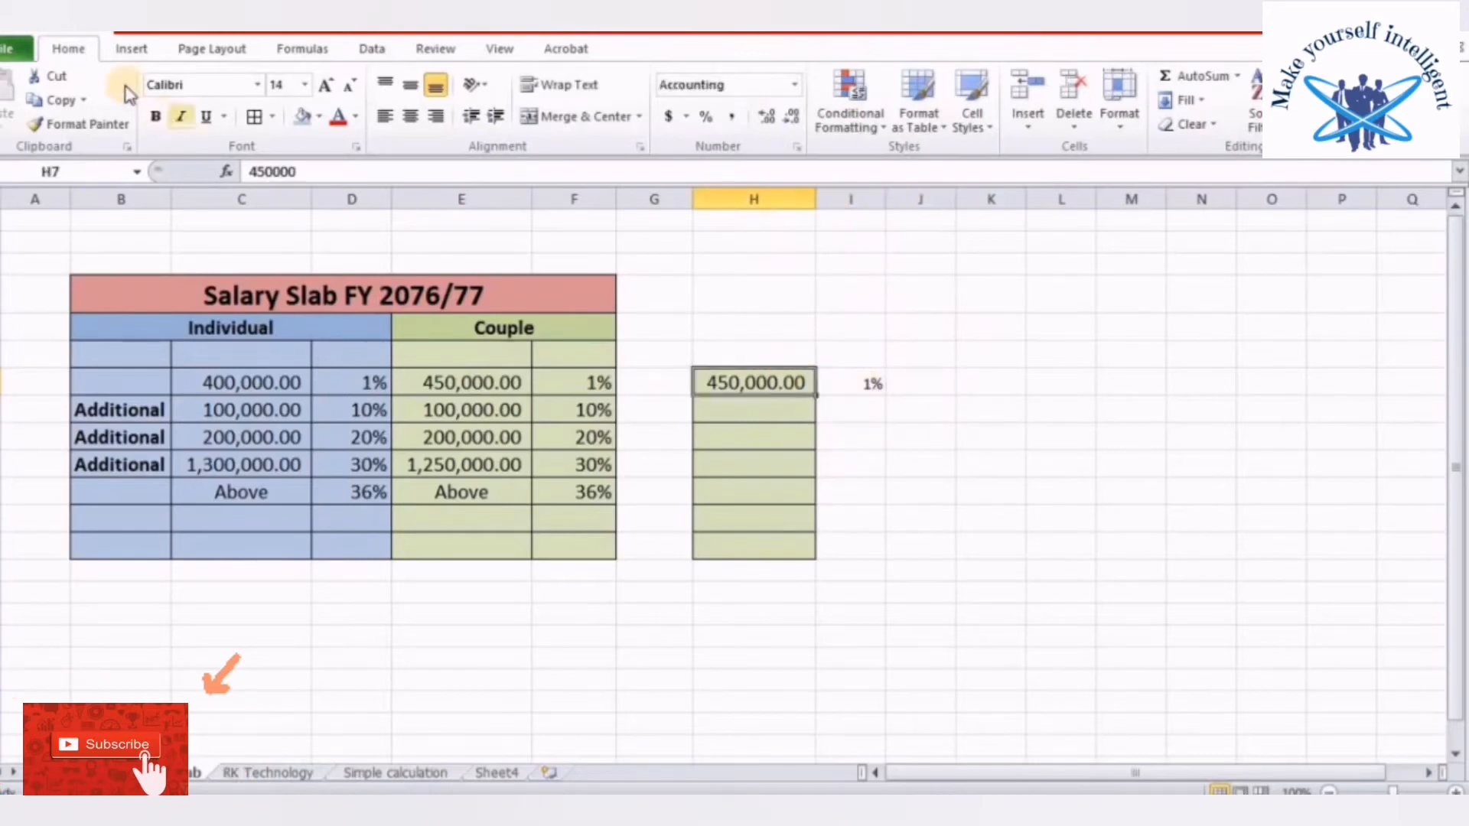
pyautogui.click(80, 124)
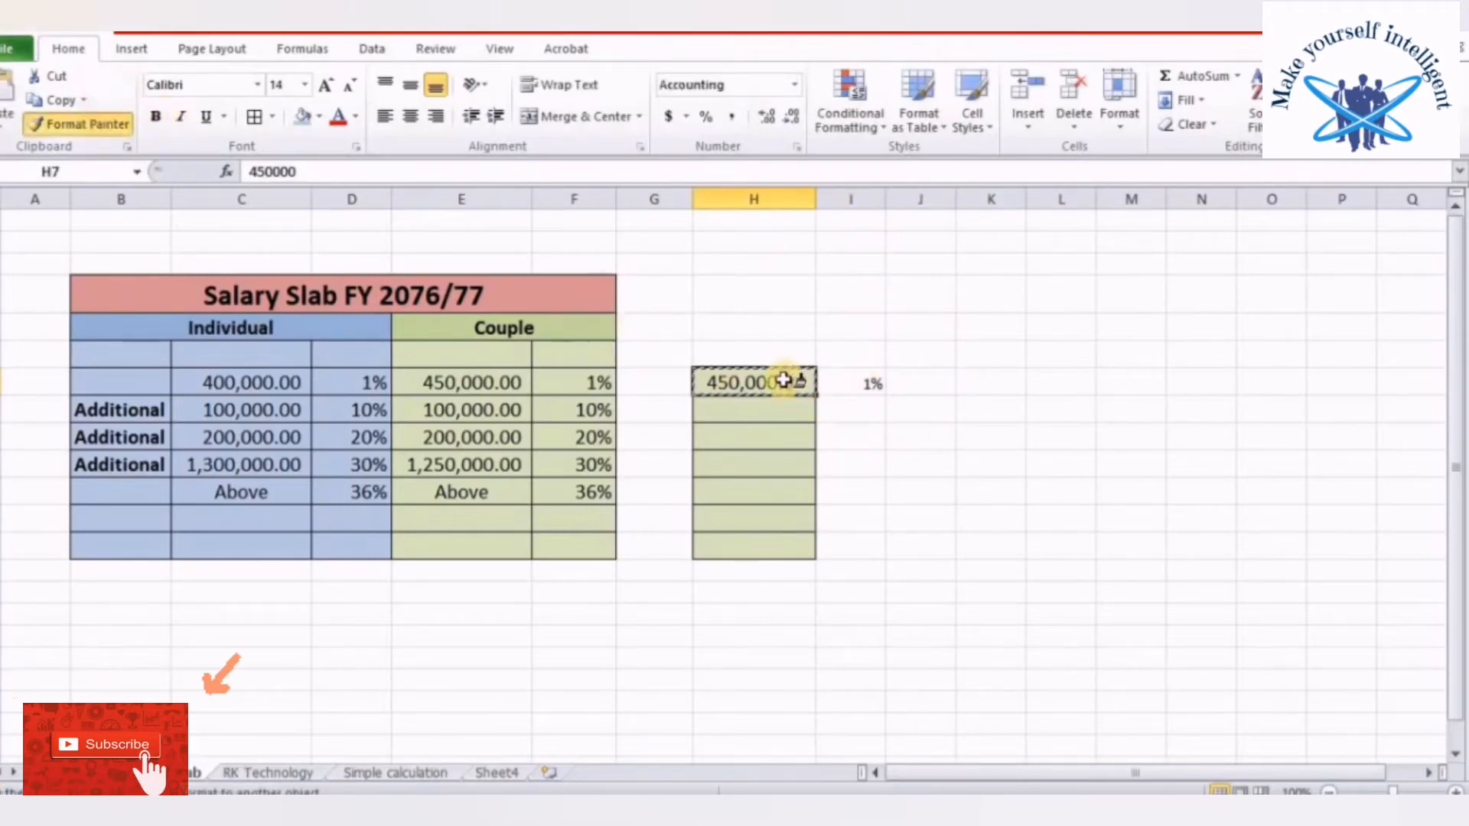
pyautogui.moveTo(786, 380)
pyautogui.mouseDown()
pyautogui.moveTo(875, 397)
pyautogui.moveTo(908, 502)
pyautogui.moveTo(885, 534)
pyautogui.mouseUp()
pyautogui.click(1101, 463)
# Re-enter the tax rate in I7 as 1% so it shows as a percentage
pyautogui.click(862, 378)
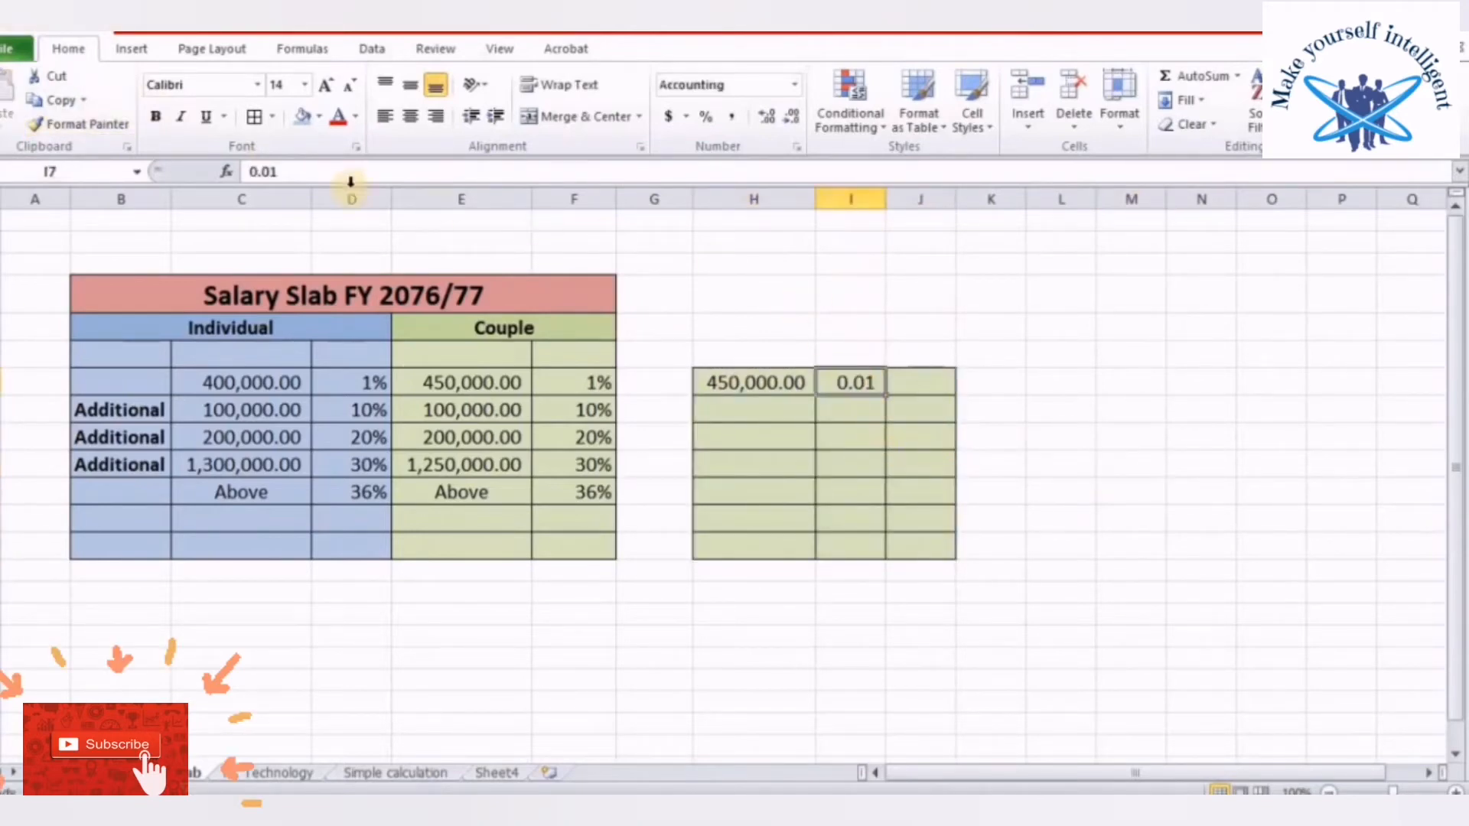
pyautogui.click(325, 172)
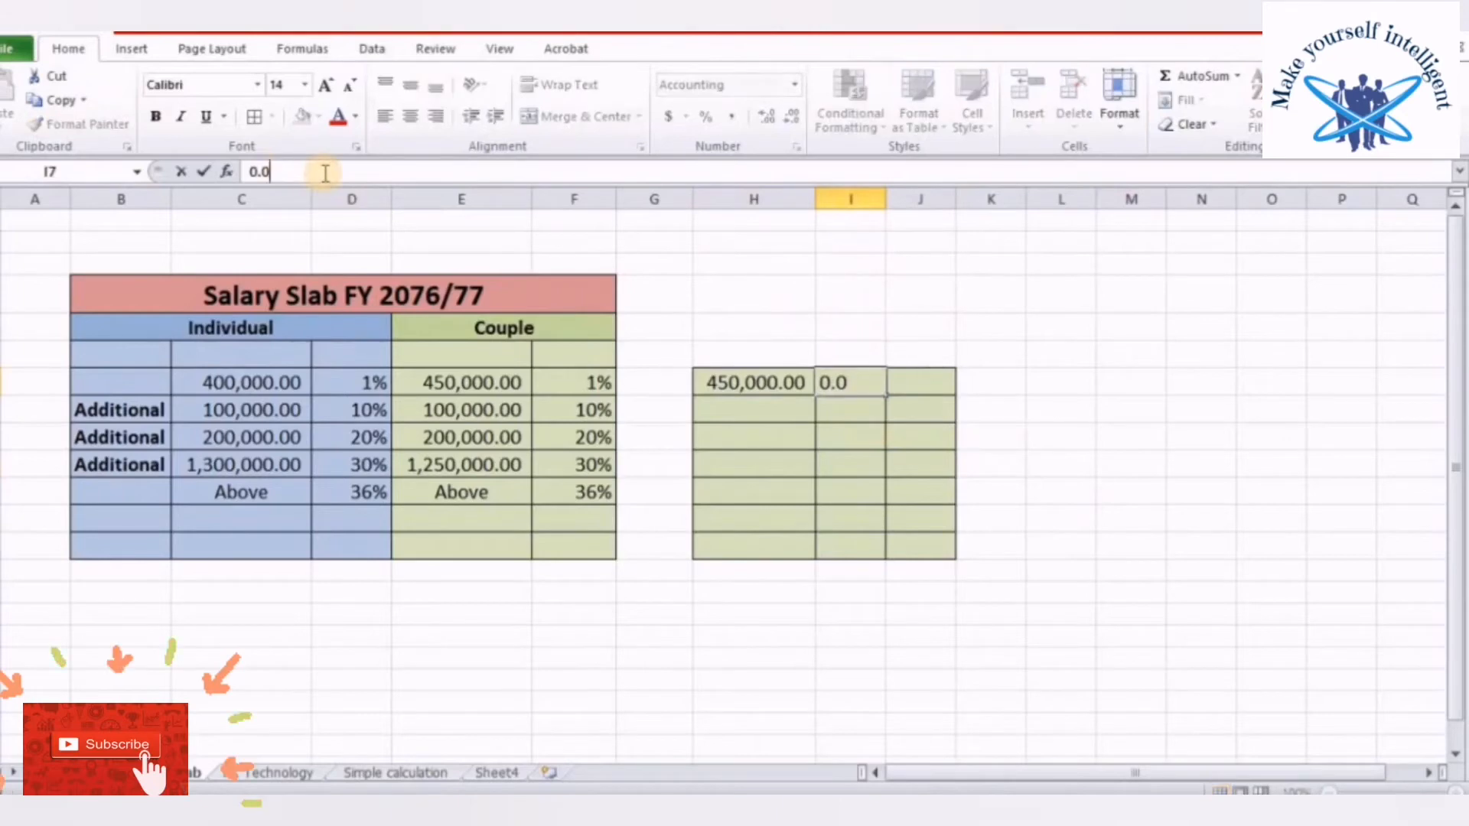
pyautogui.press('BackSpace')
pyautogui.write('1%')
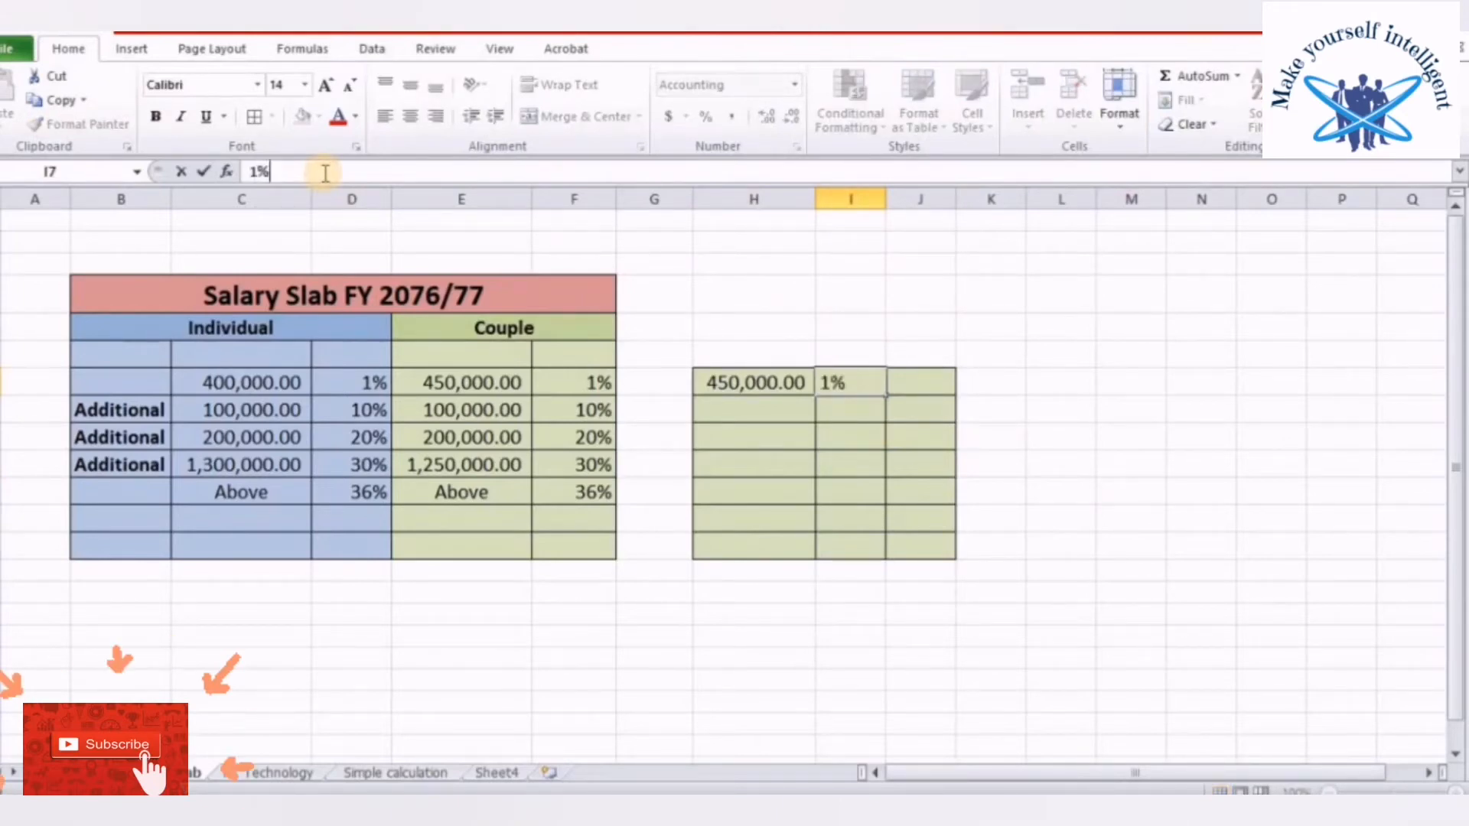
pyautogui.press('Return')
pyautogui.click(851, 471)
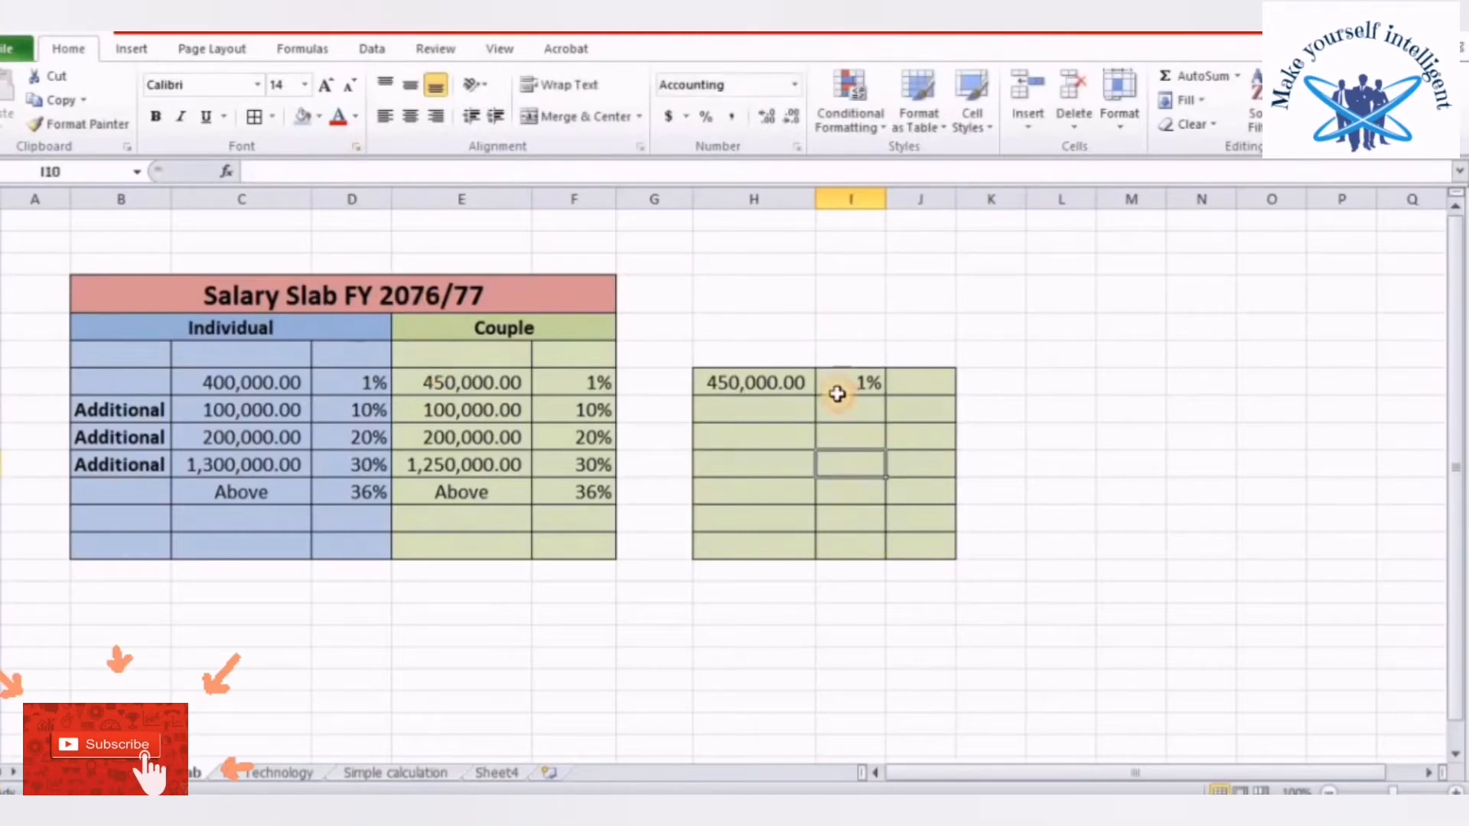
# Calculate the first slab's tax in J7 with the formula =H7*I7 and autofit column J
pyautogui.click(749, 384)
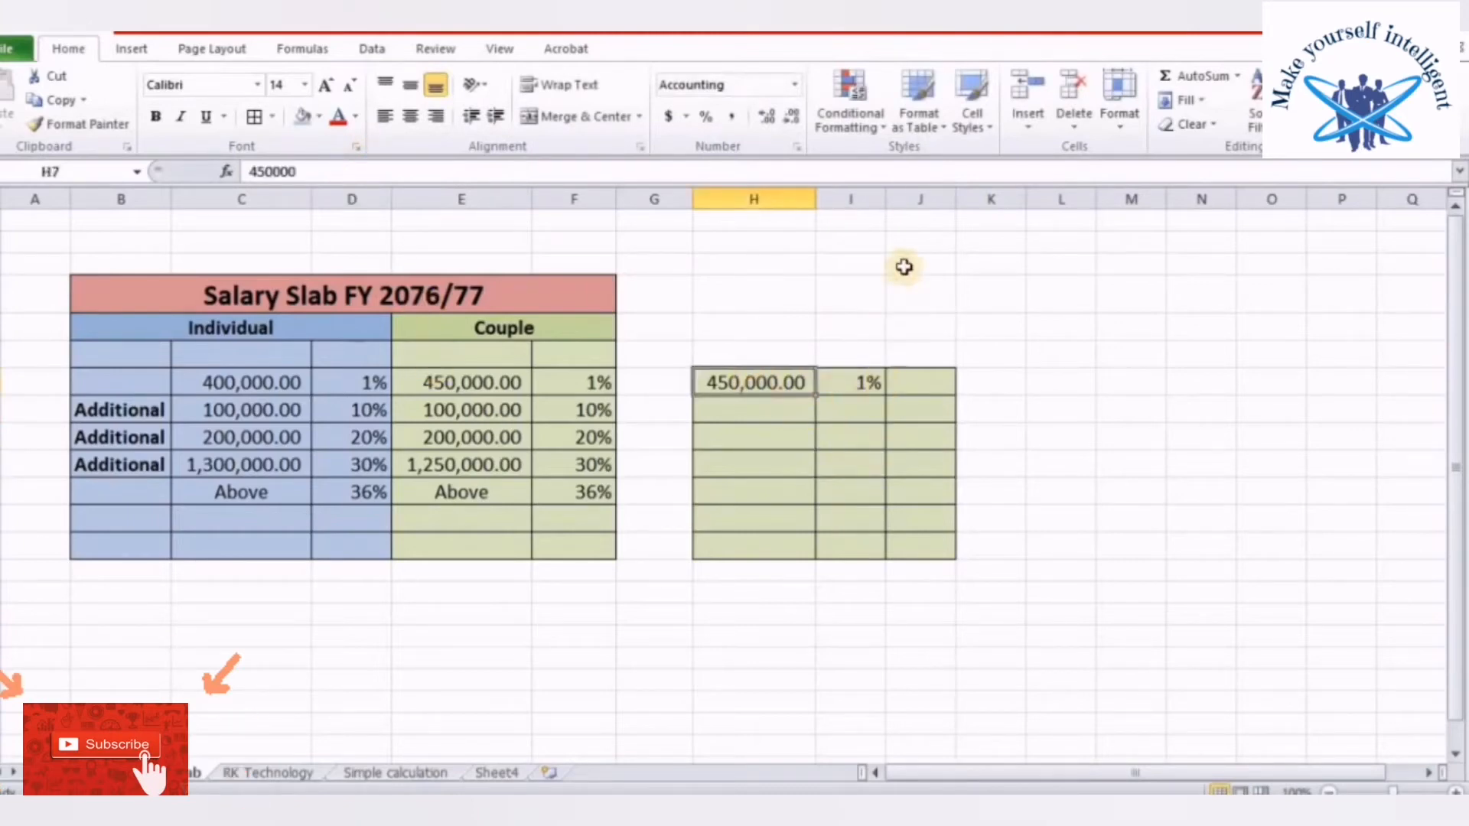
pyautogui.moveTo(952, 207); pyautogui.dragTo(974, 205)
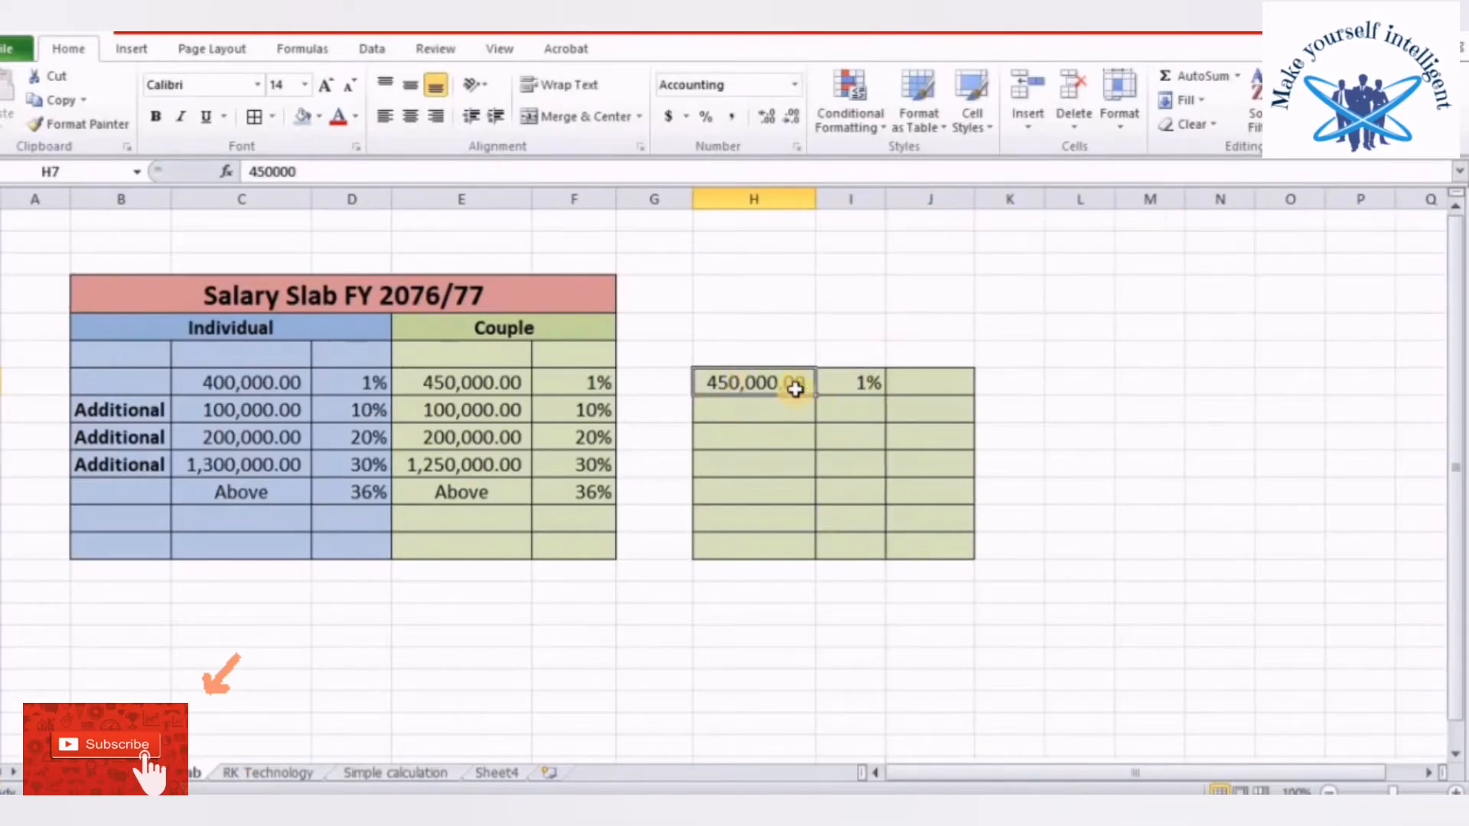
pyautogui.click(862, 384)
pyautogui.click(918, 386)
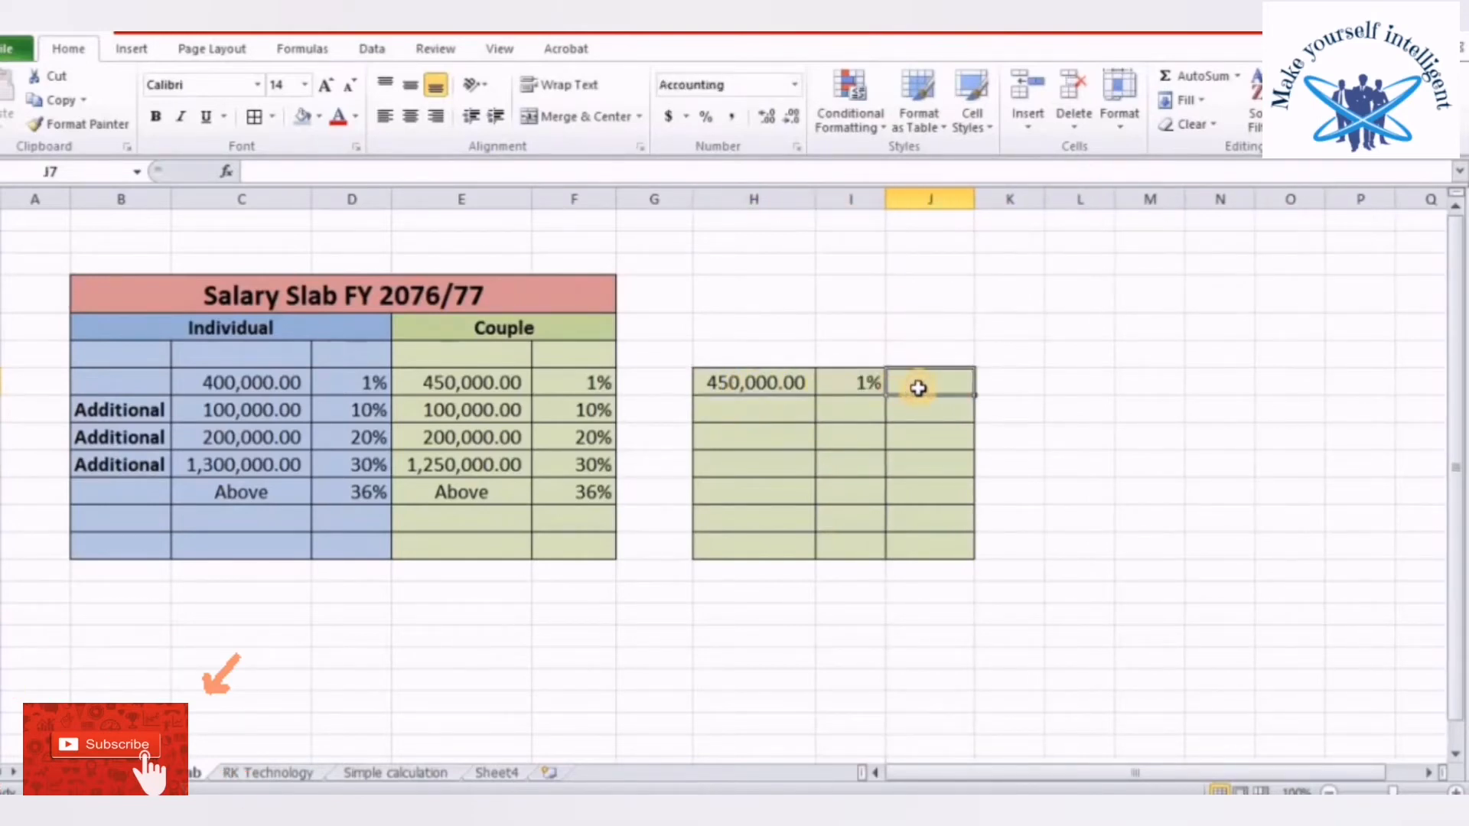
pyautogui.write('=')
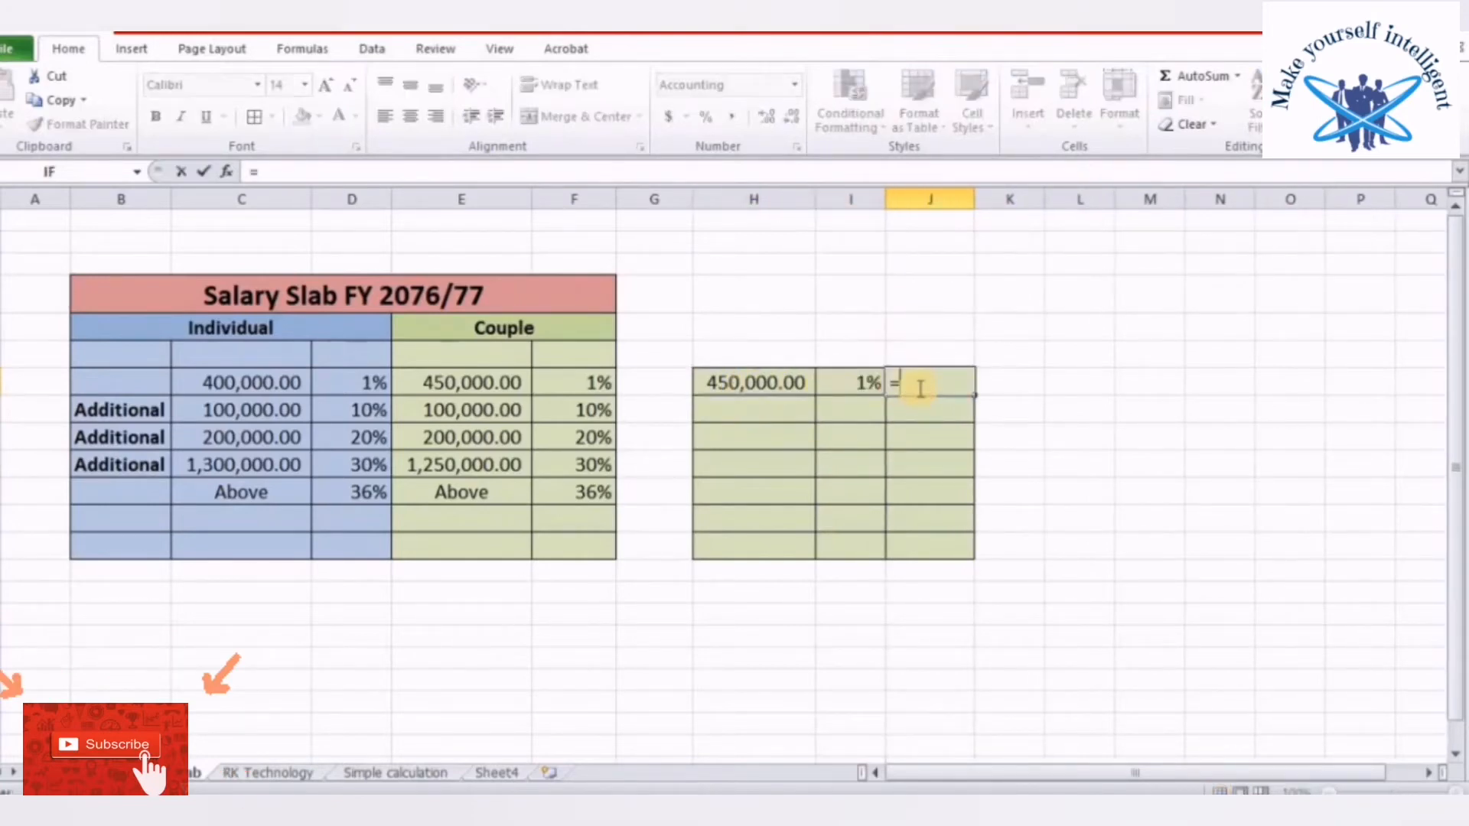
pyautogui.click(763, 384)
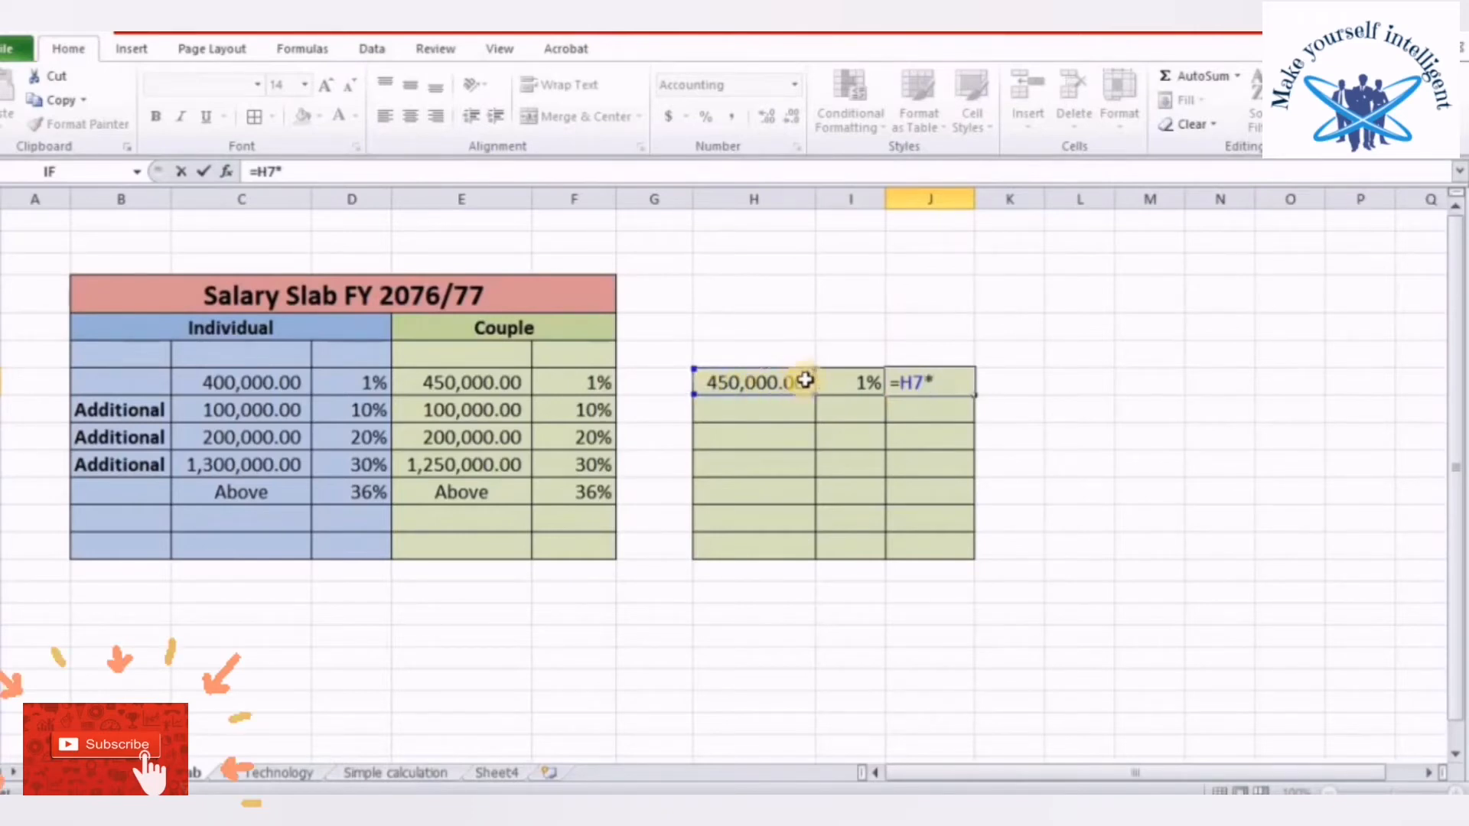
pyautogui.click(837, 374)
pyautogui.press('Return')
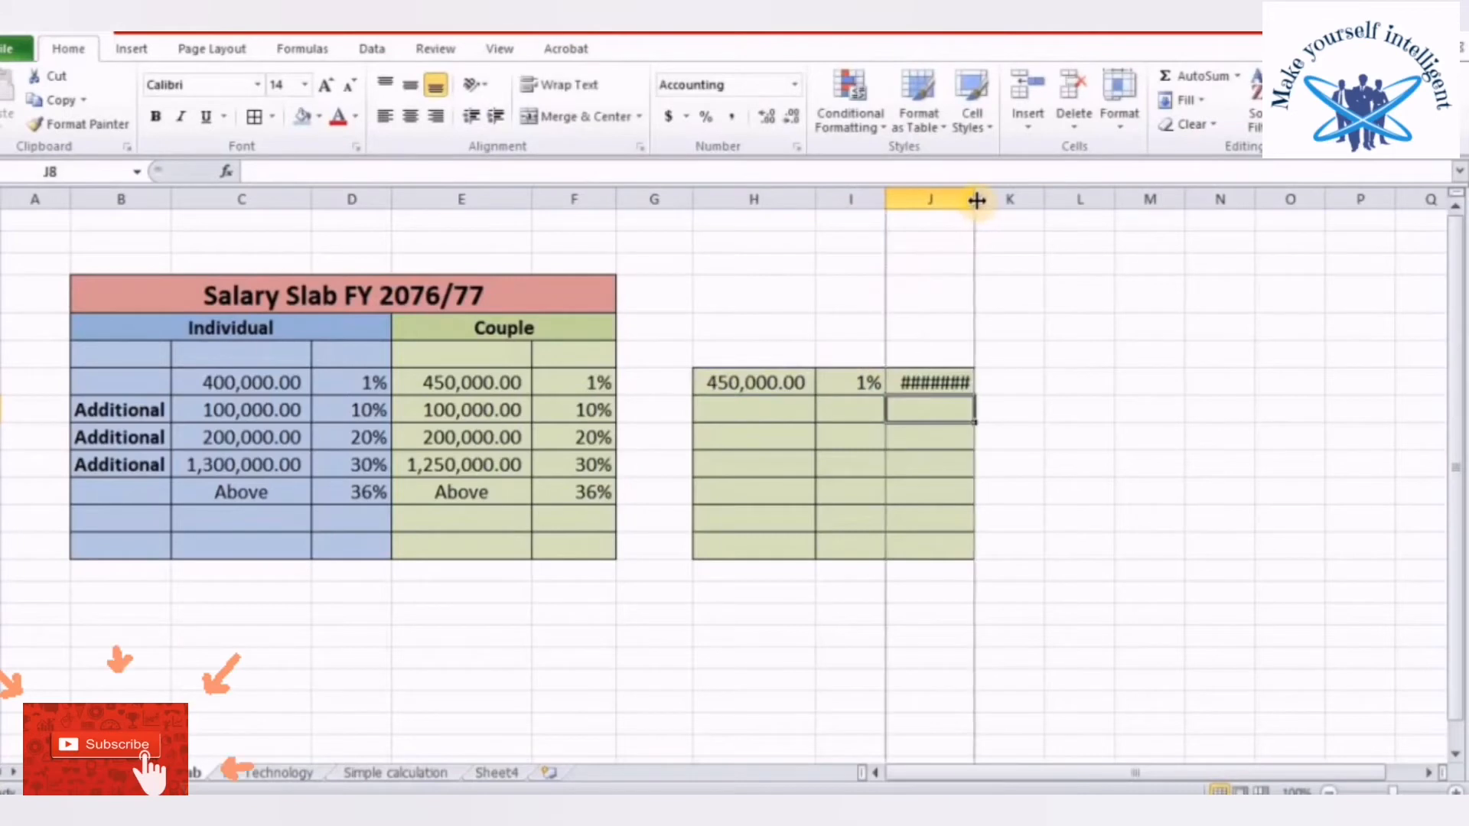
pyautogui.doubleClick(976, 202)
pyautogui.click(987, 406)
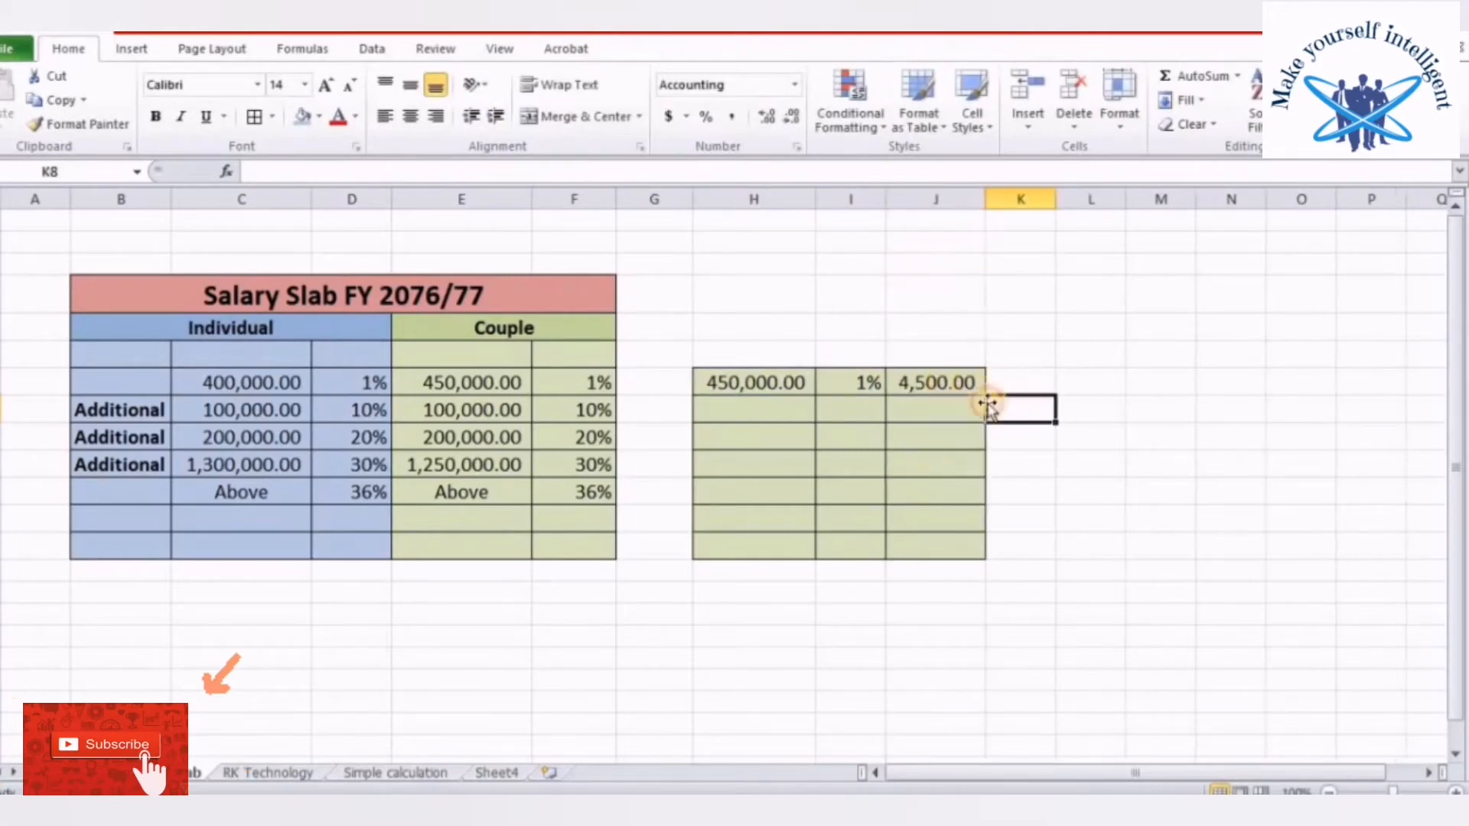
pyautogui.click(951, 380)
pyautogui.click(961, 410)
pyautogui.click(1029, 416)
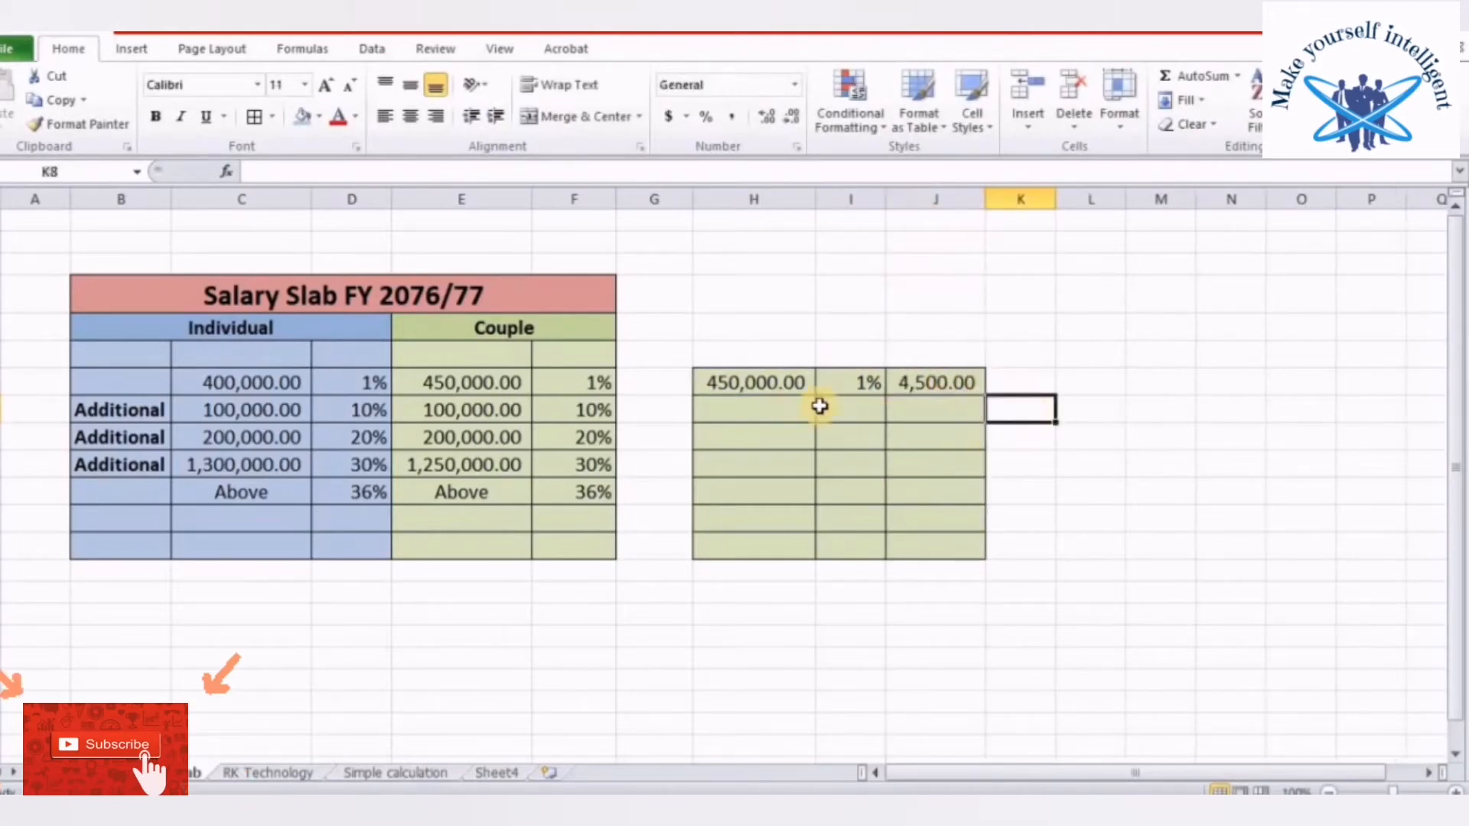
pyautogui.click(1011, 381)
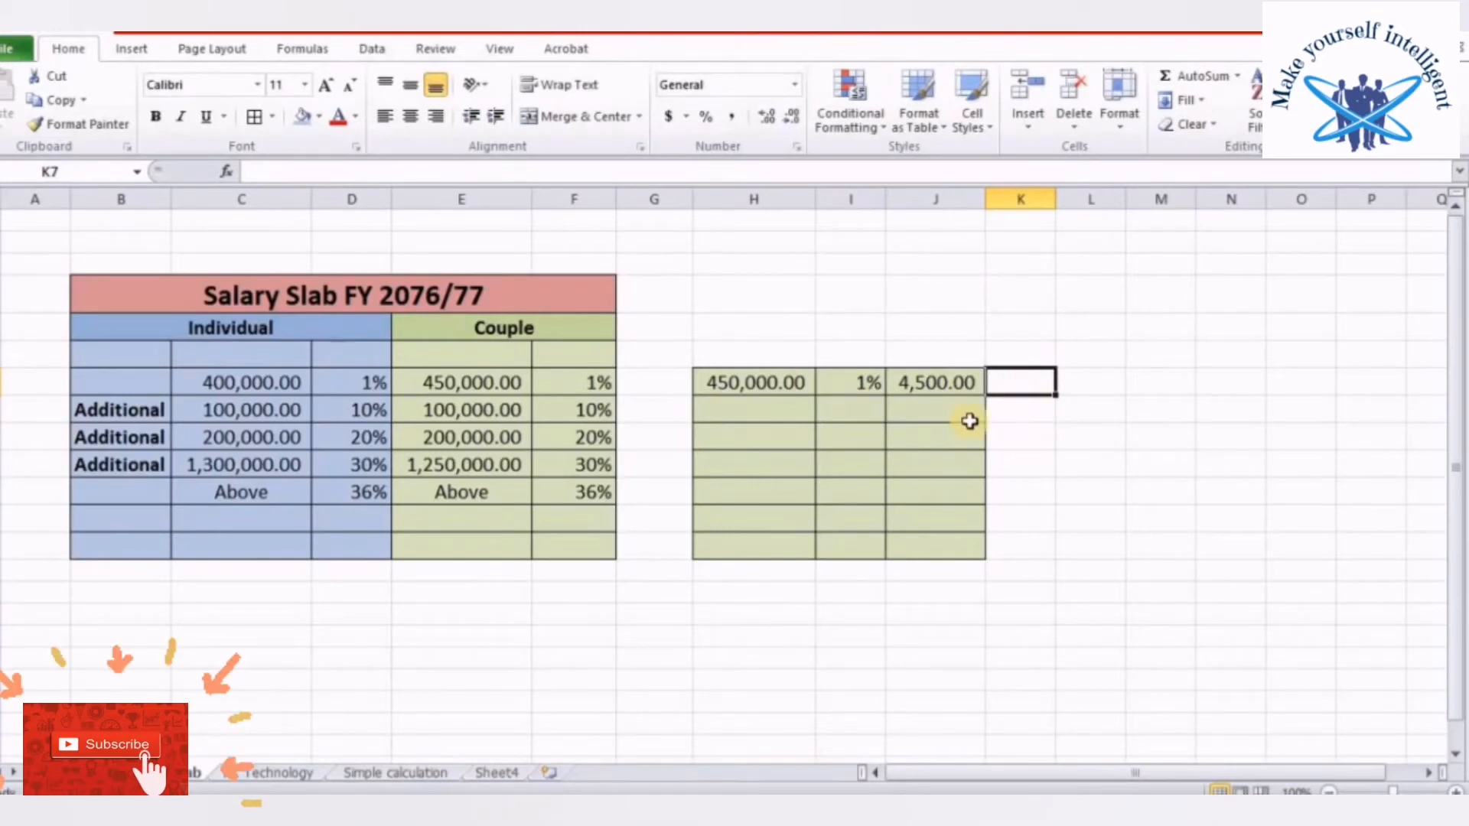
pyautogui.click(712, 409)
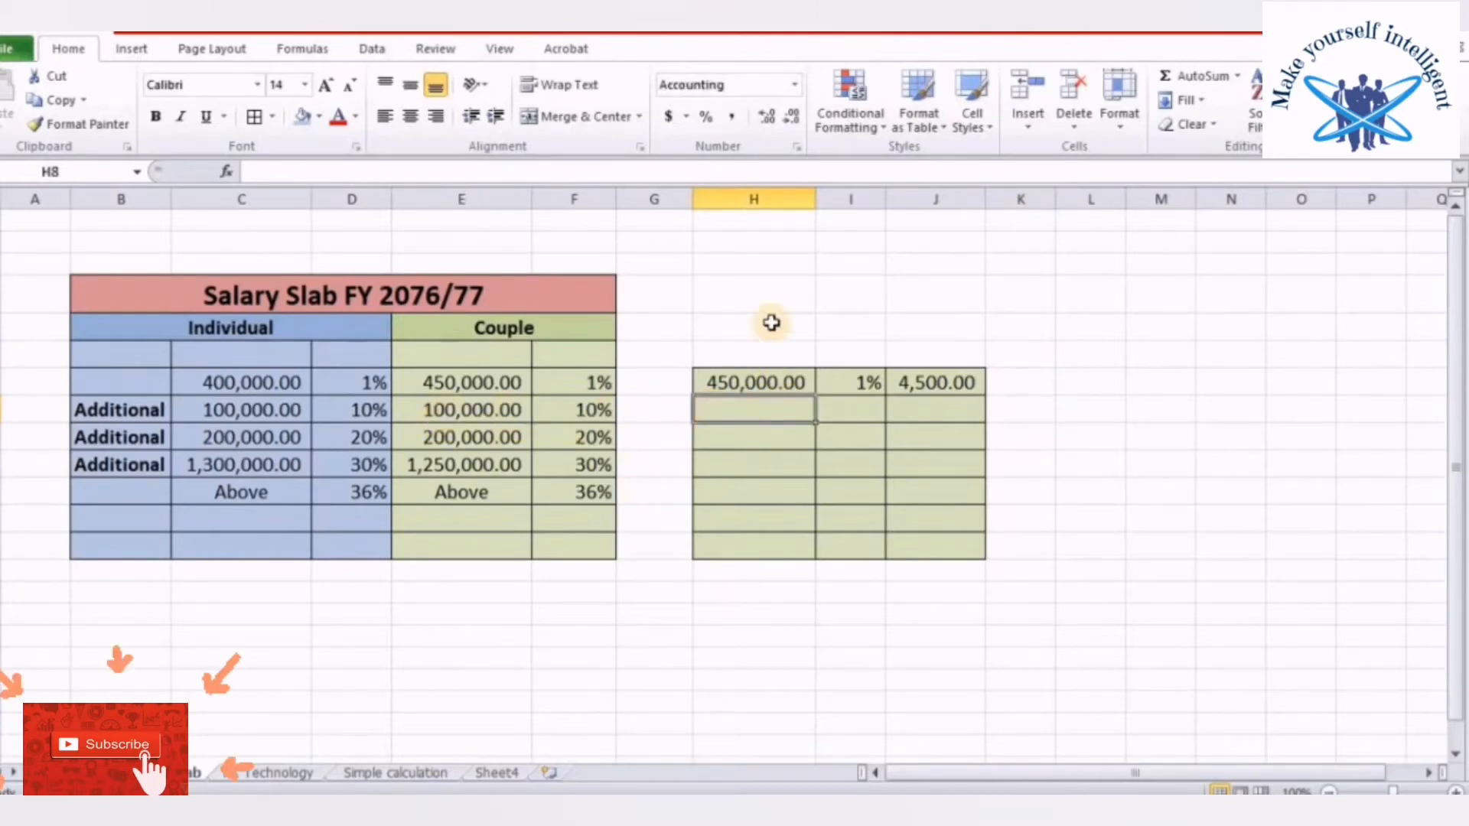
# Enter the total taxable income 522,000 in H5 above the tax working table
pyautogui.click(748, 318)
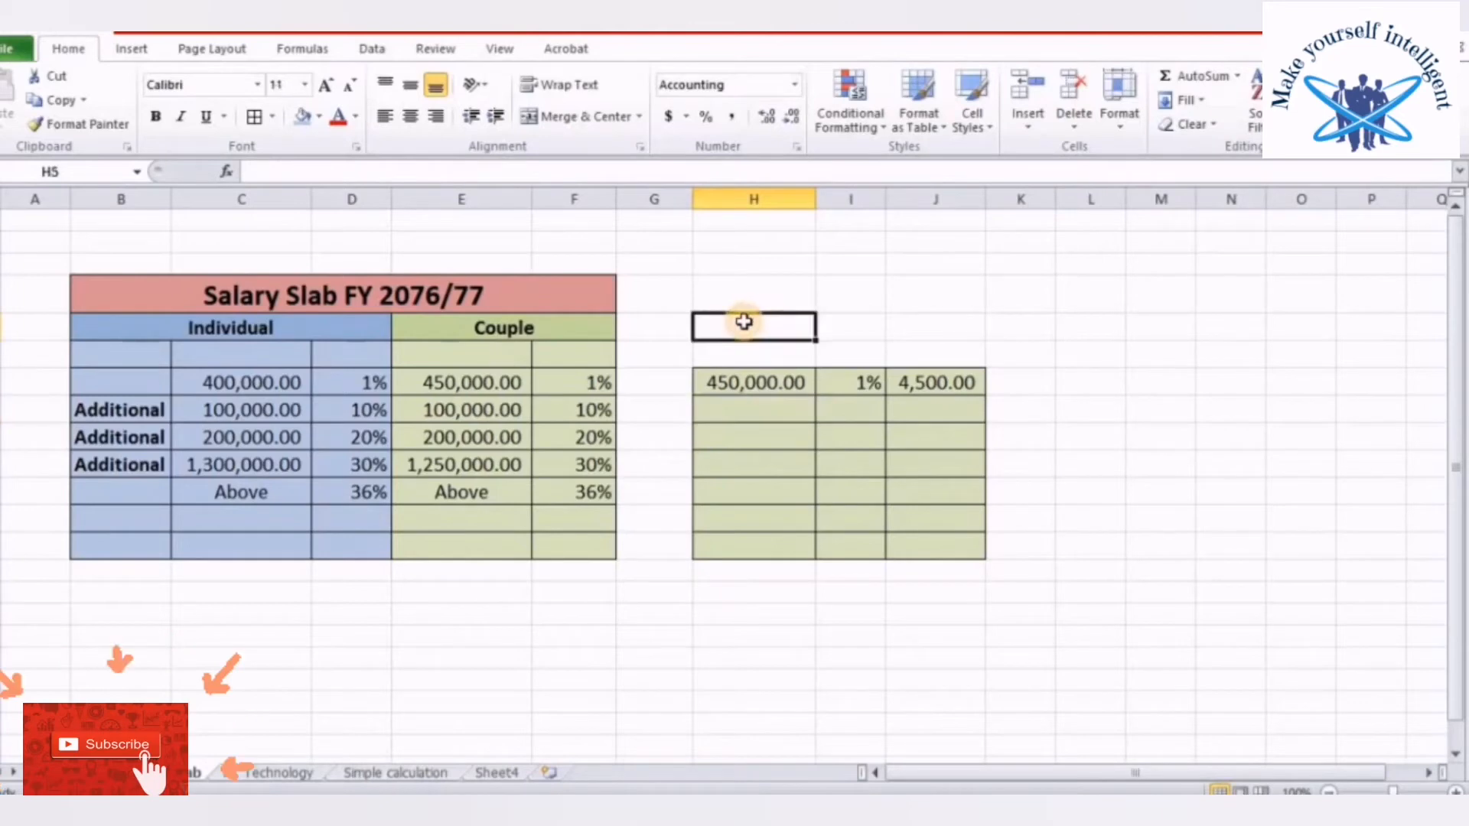
pyautogui.write('522')
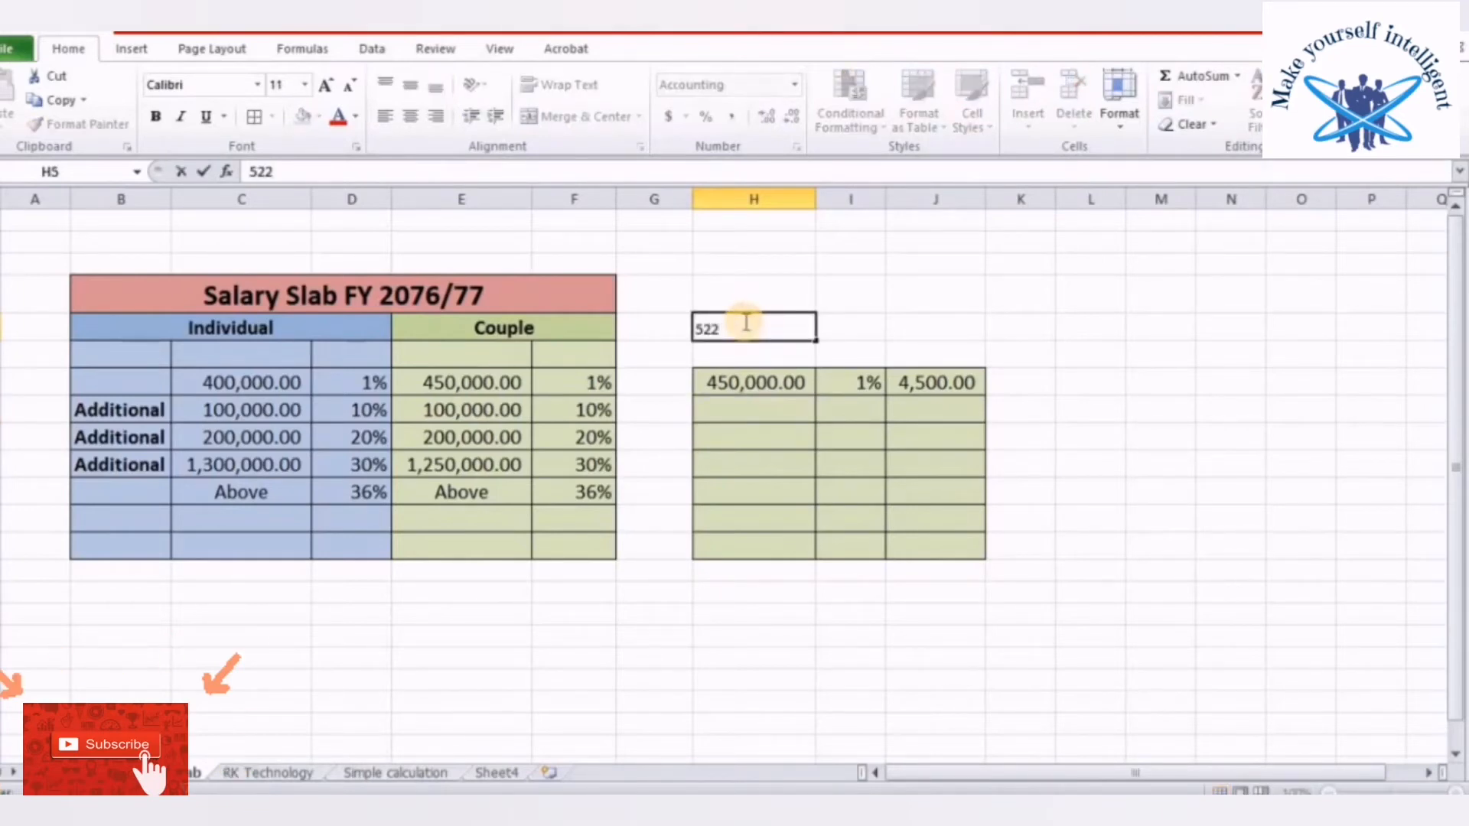
pyautogui.write(',000')
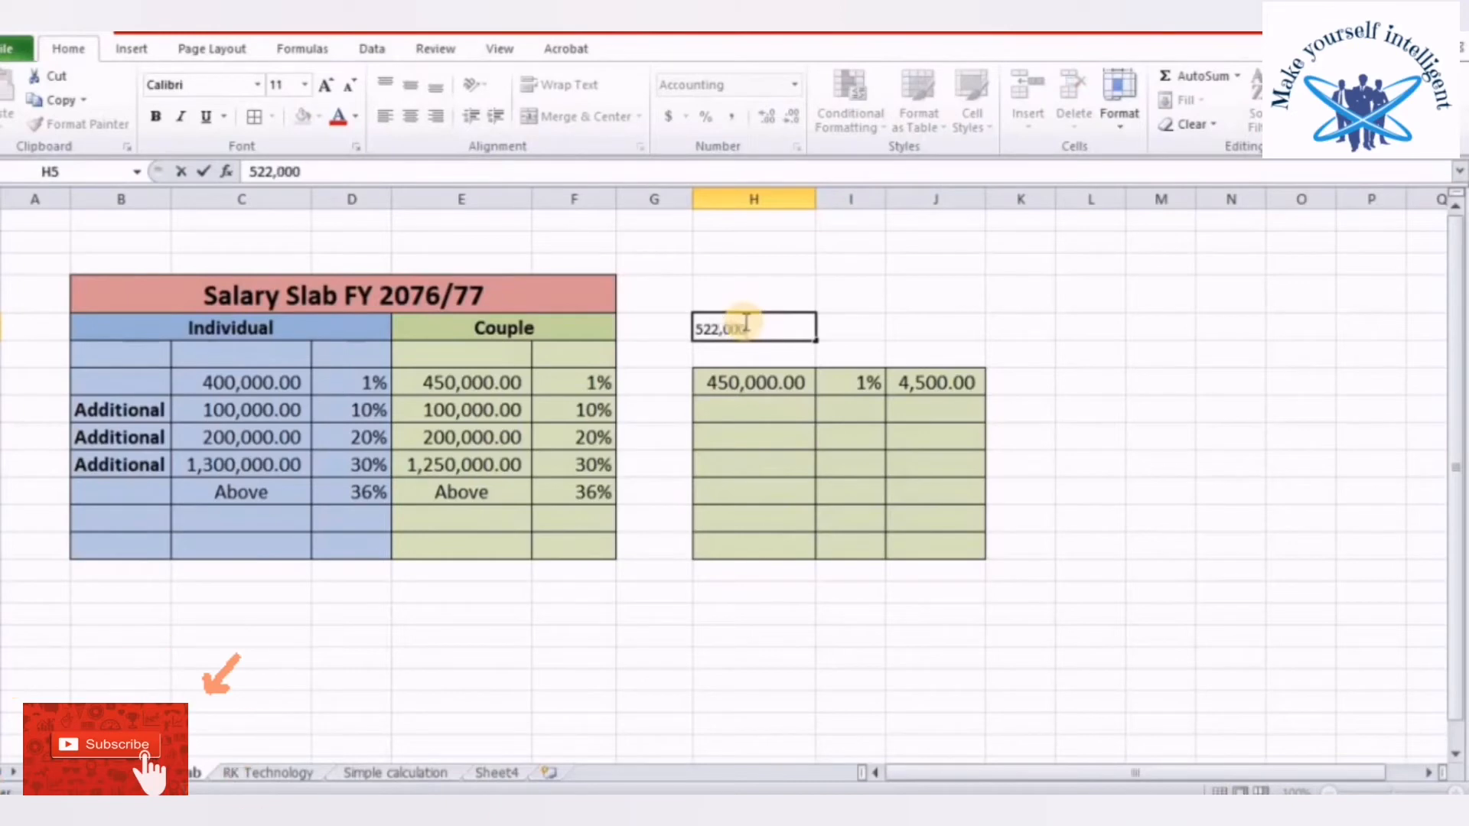
pyautogui.press('Return')
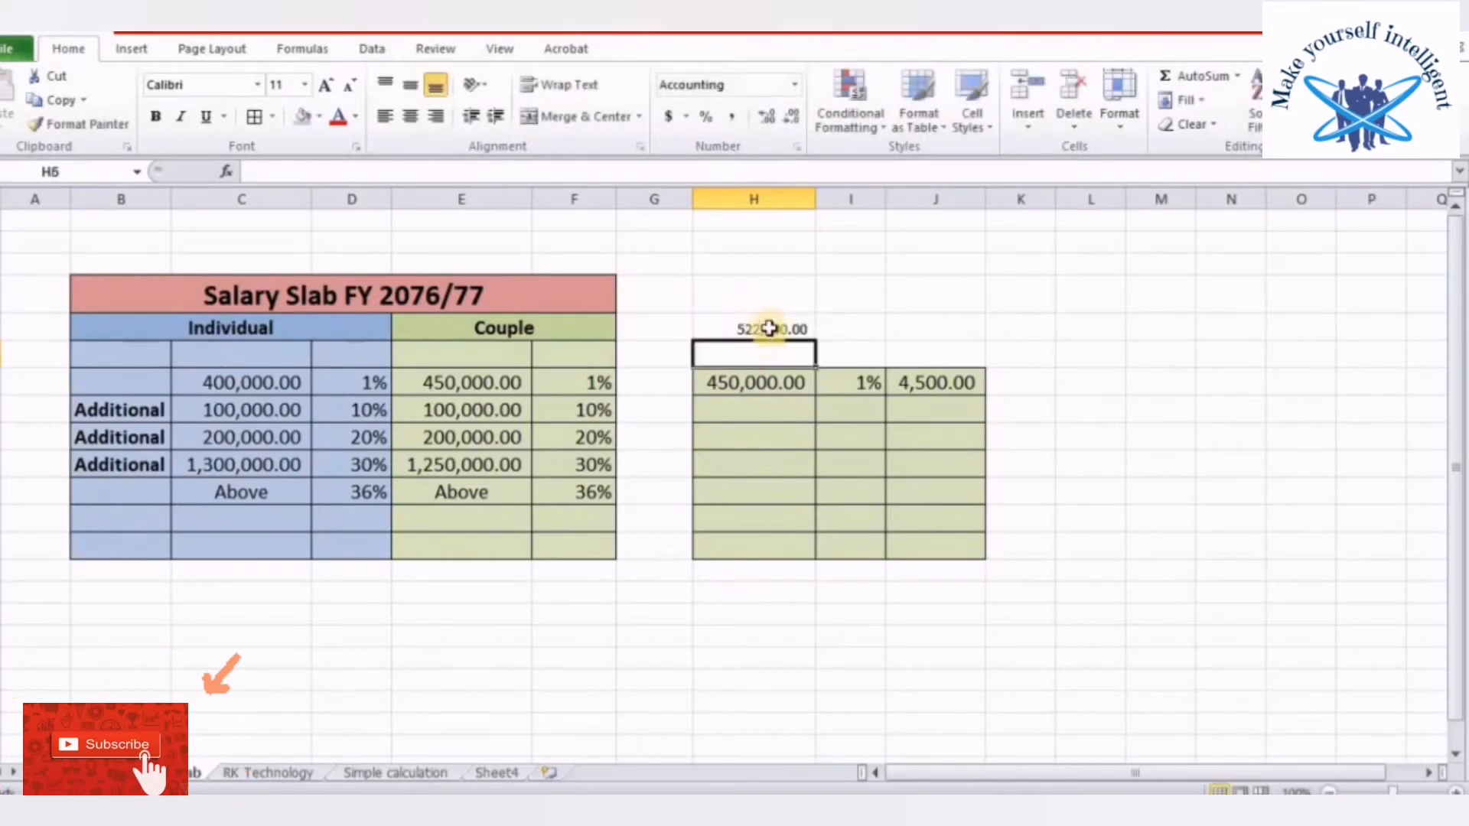
pyautogui.click(769, 328)
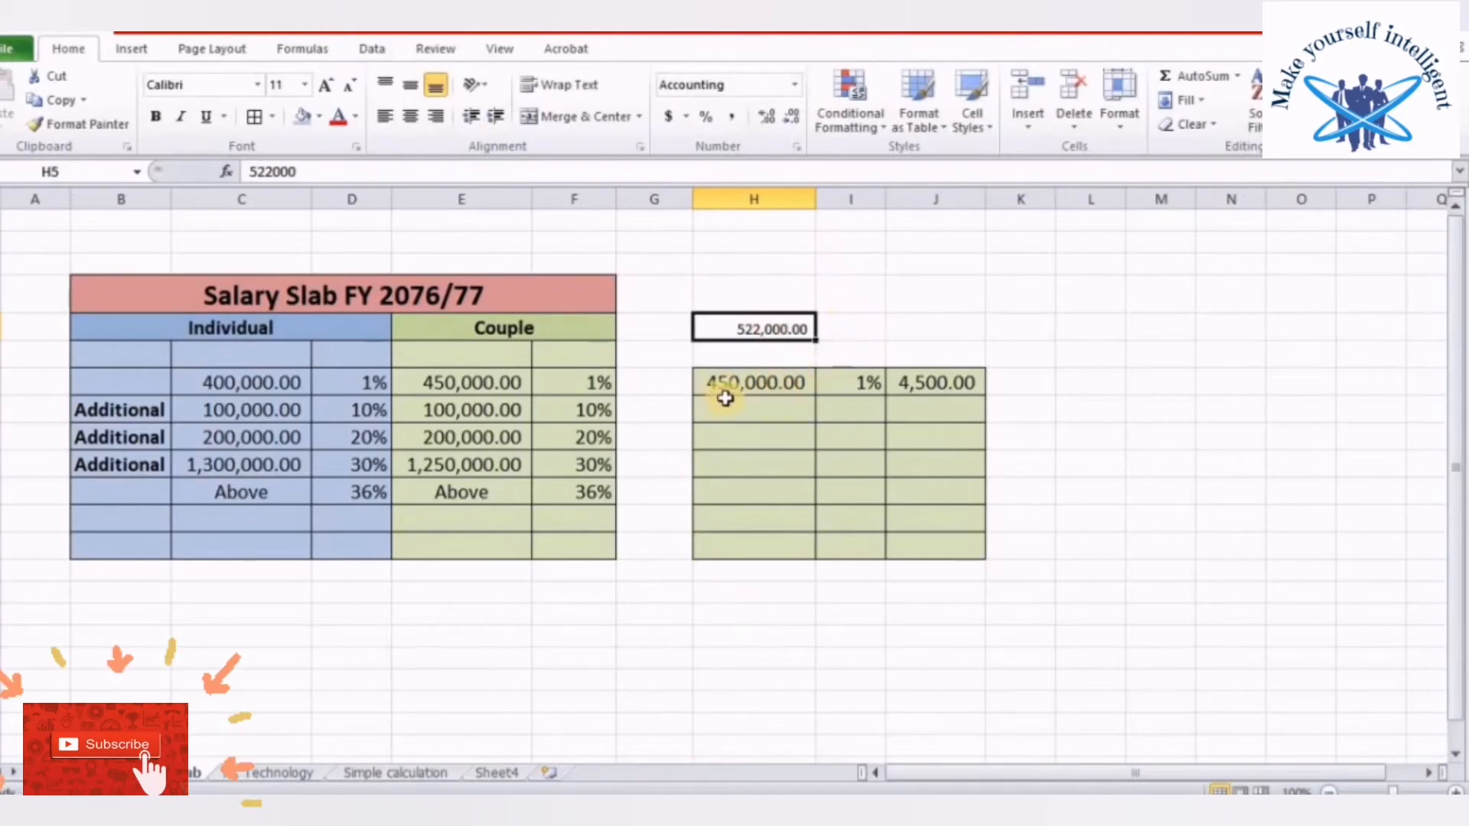
# Work out the income above the first slab in I5 with the formula =H5-H7
pyautogui.click(837, 327)
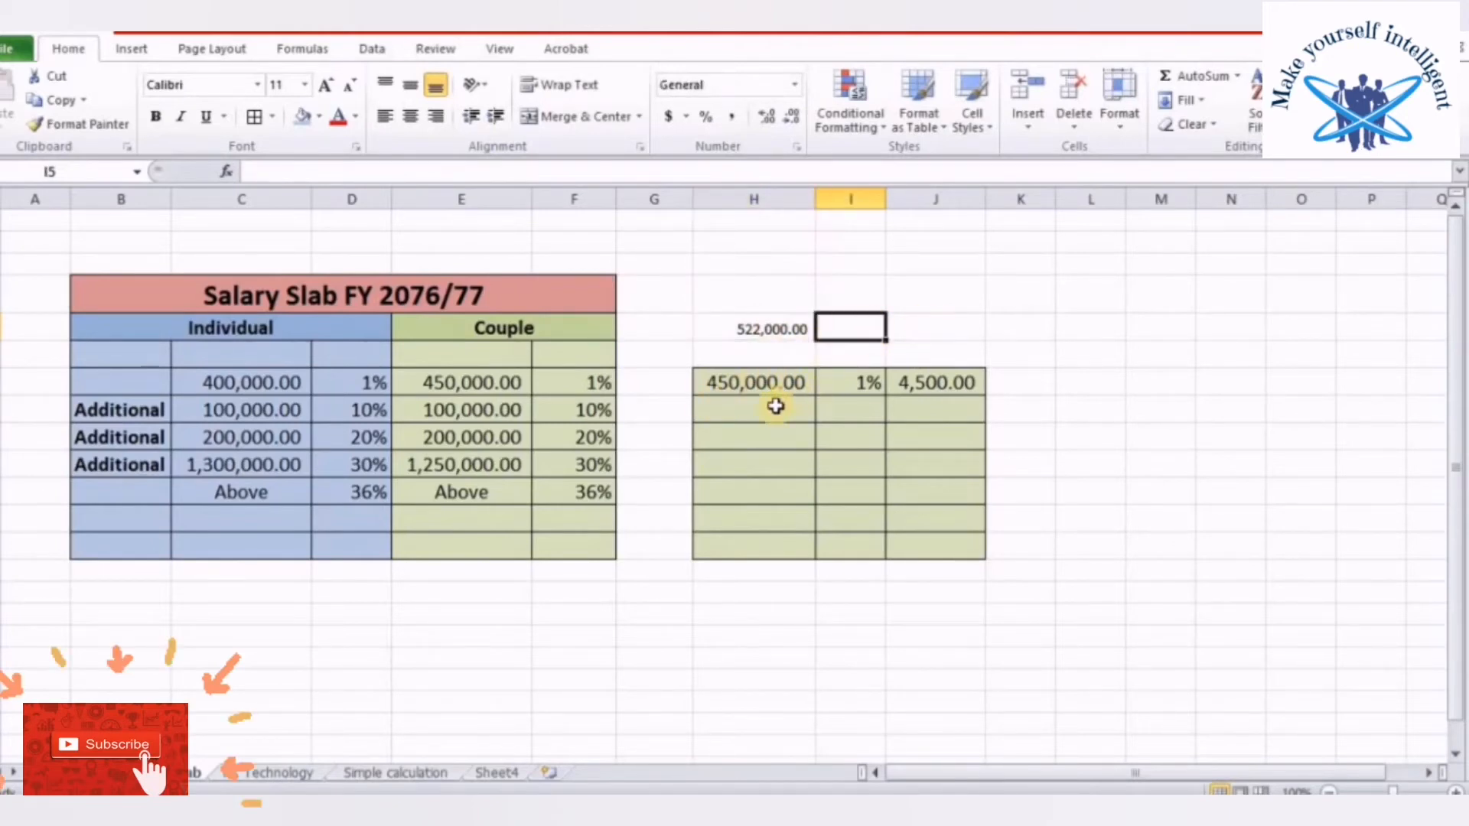
pyautogui.write('=')
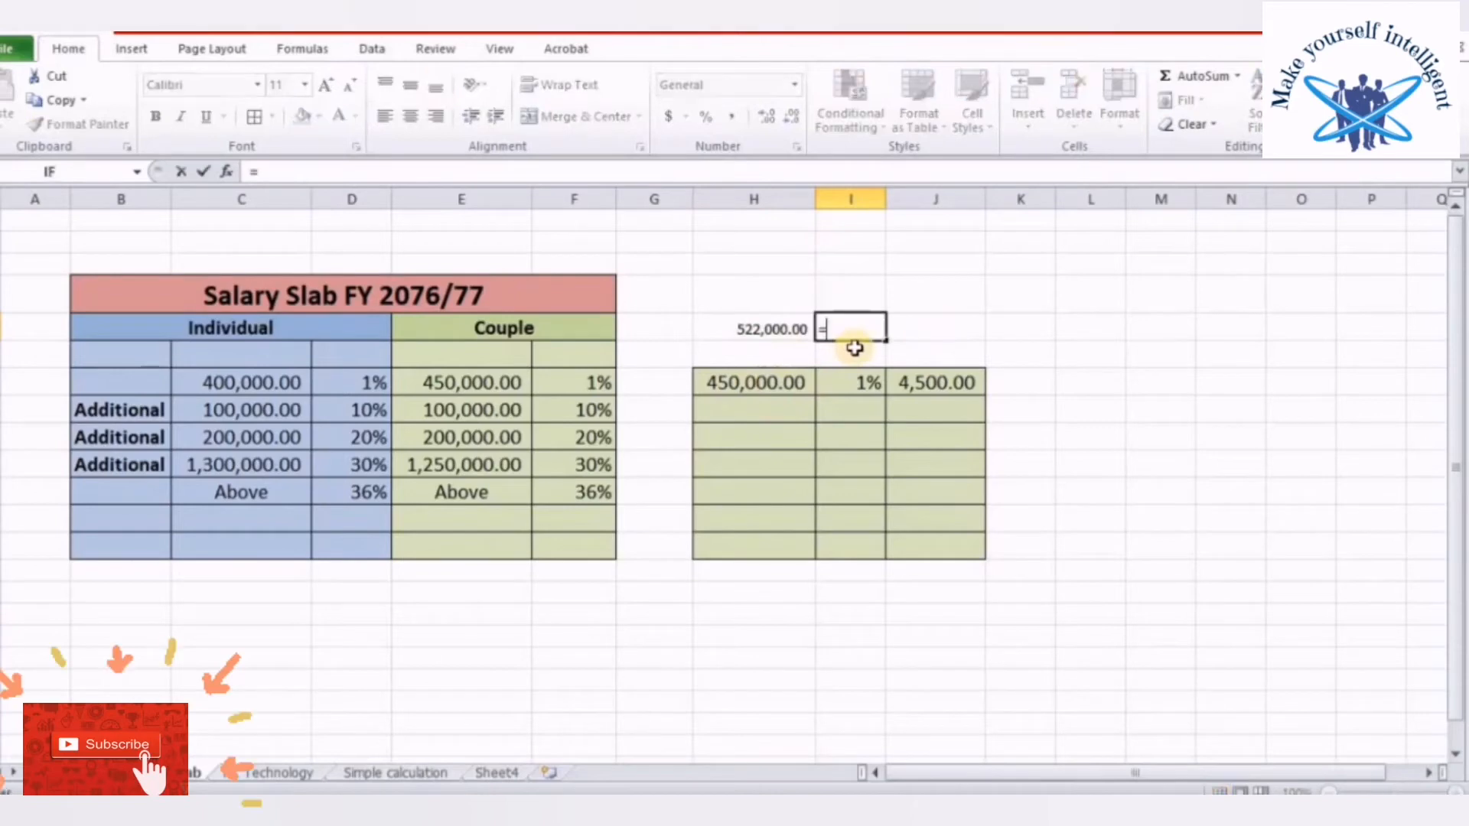
pyautogui.click(773, 326)
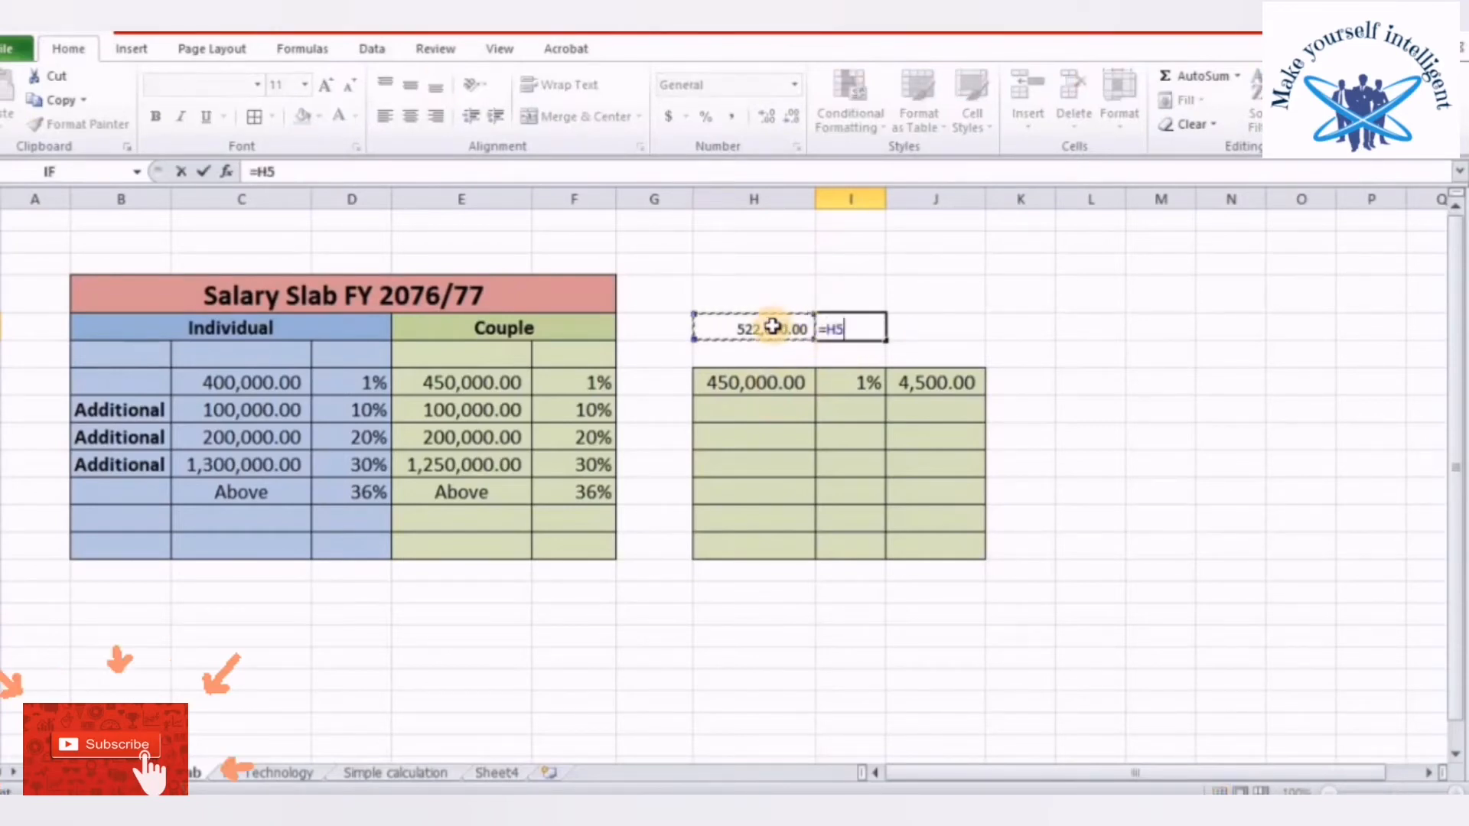
pyautogui.write('-')
pyautogui.click(757, 389)
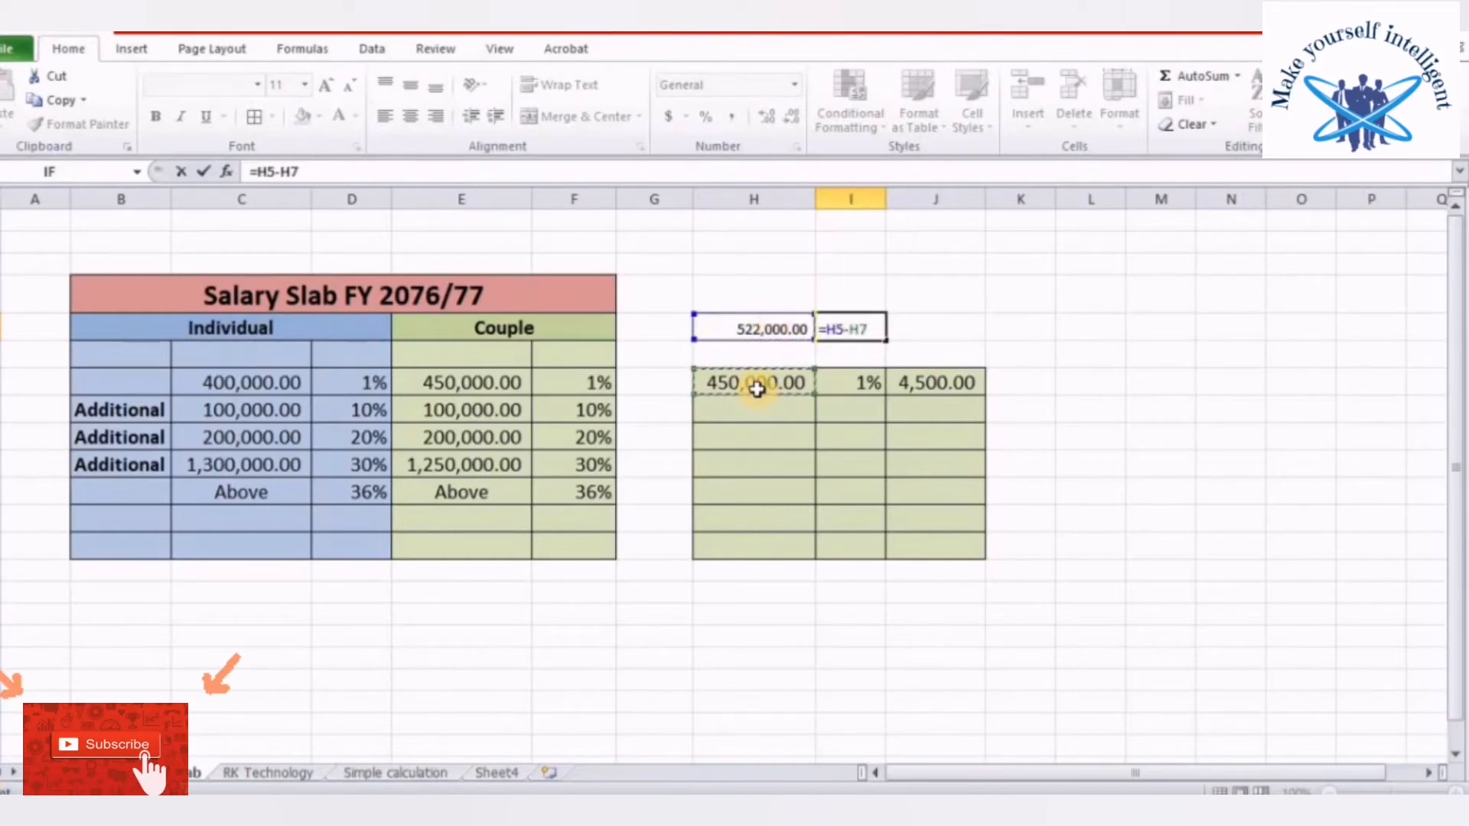
pyautogui.press('Return')
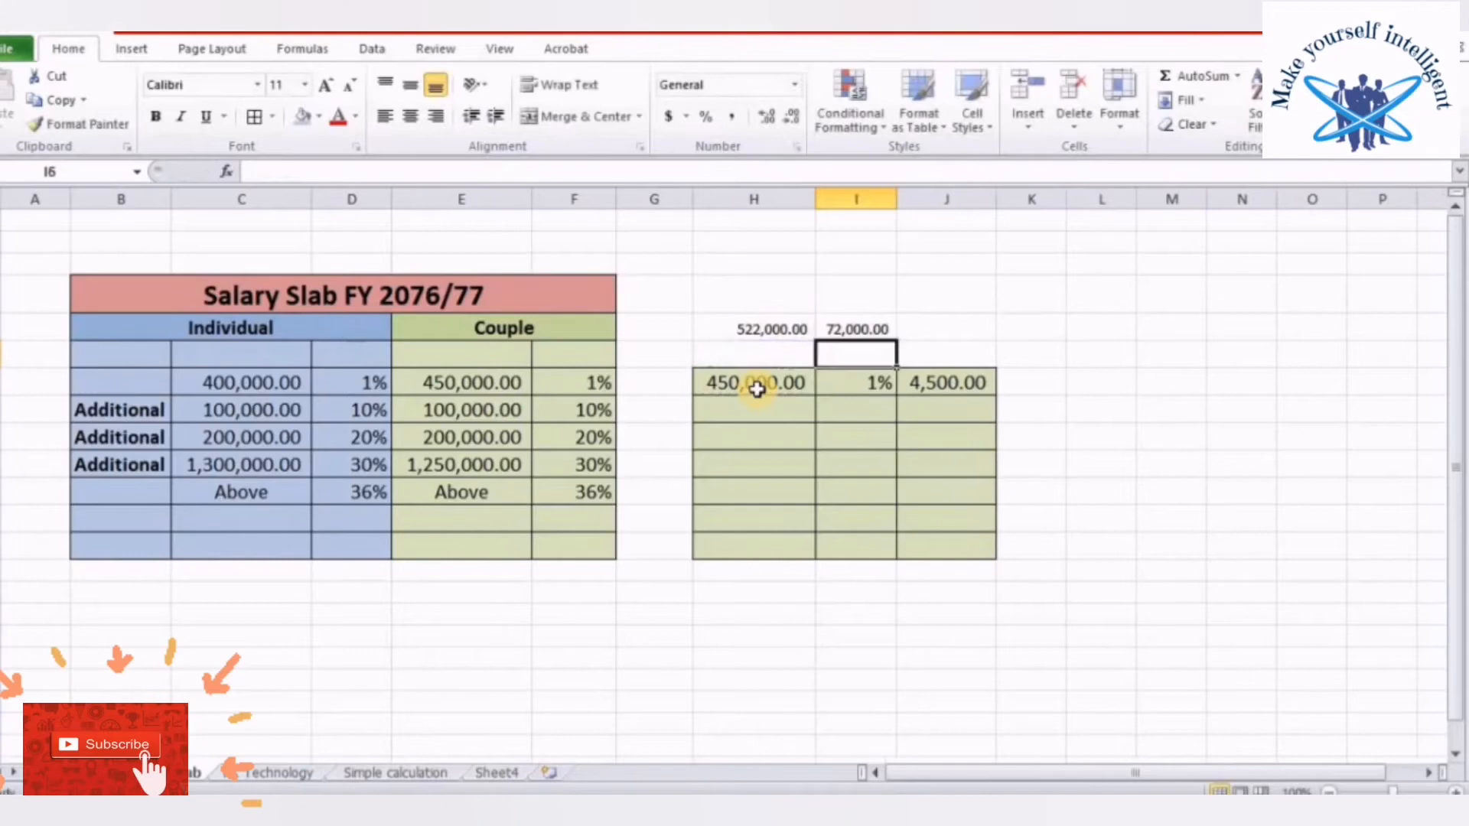
pyautogui.click(936, 327)
pyautogui.click(876, 328)
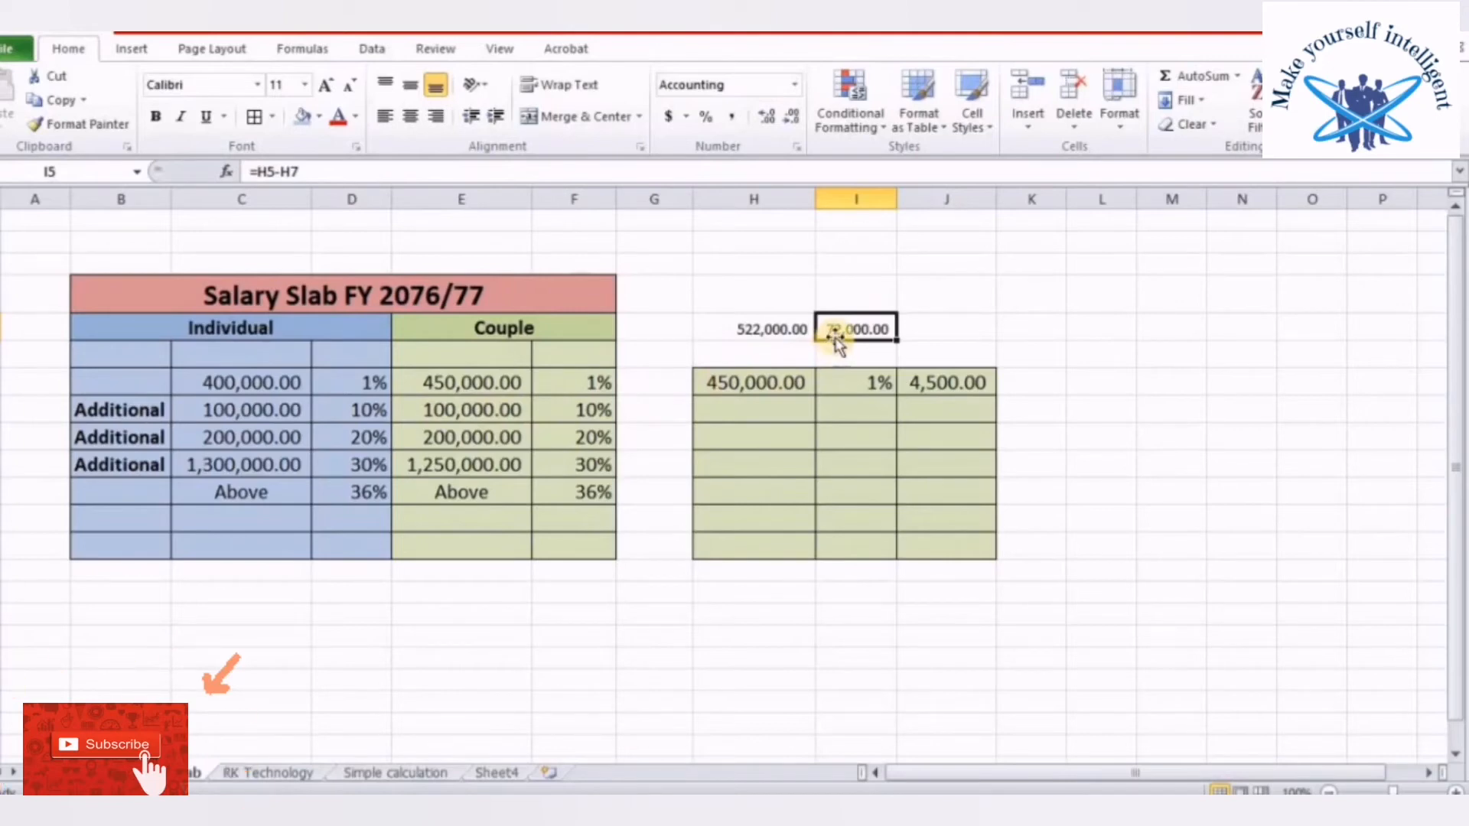
# Enter the remaining taxable income 72,000 in H8 as the second slab's amount
pyautogui.click(566, 406)
pyautogui.click(493, 409)
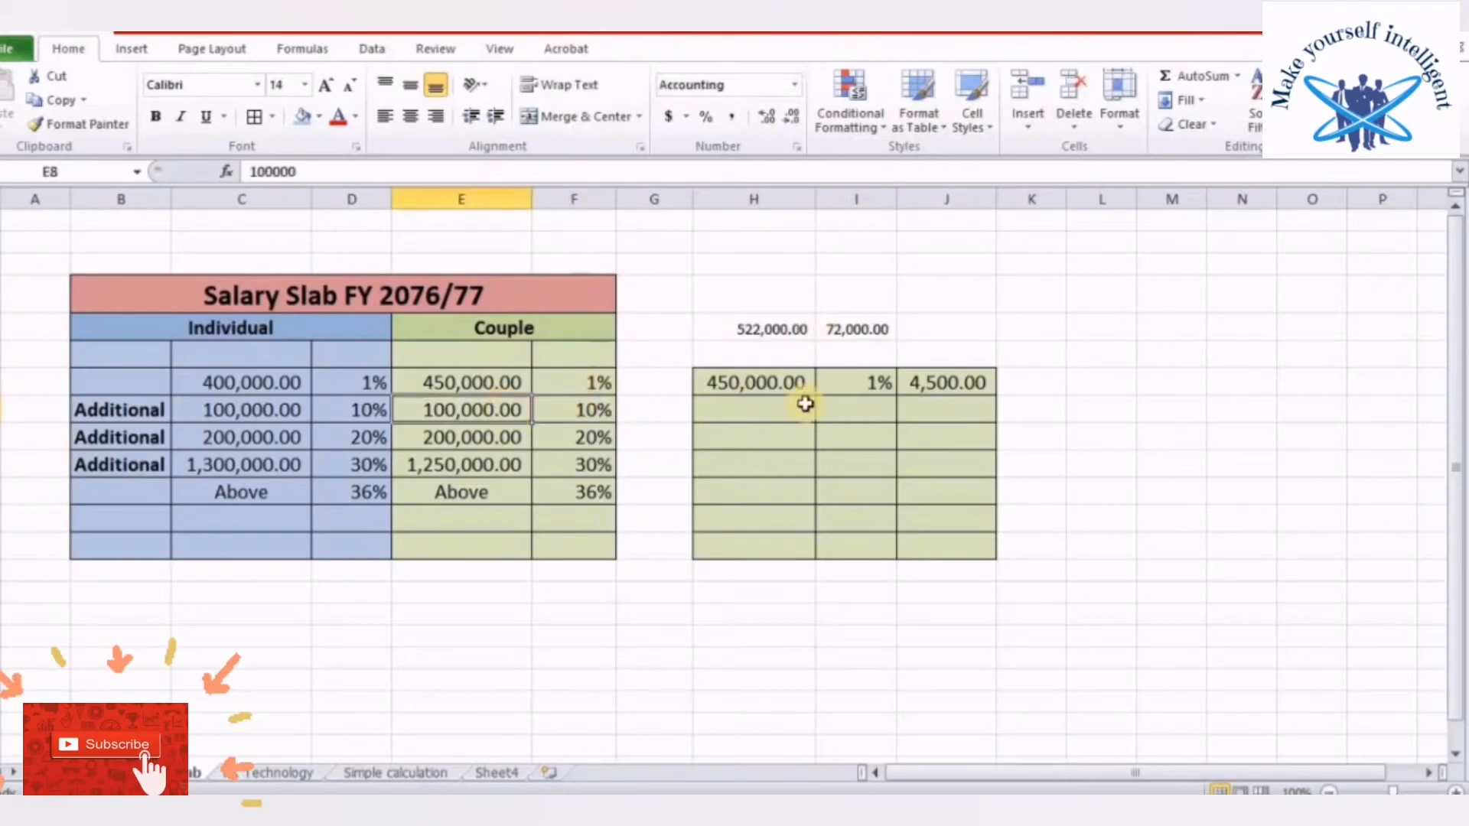
pyautogui.click(848, 329)
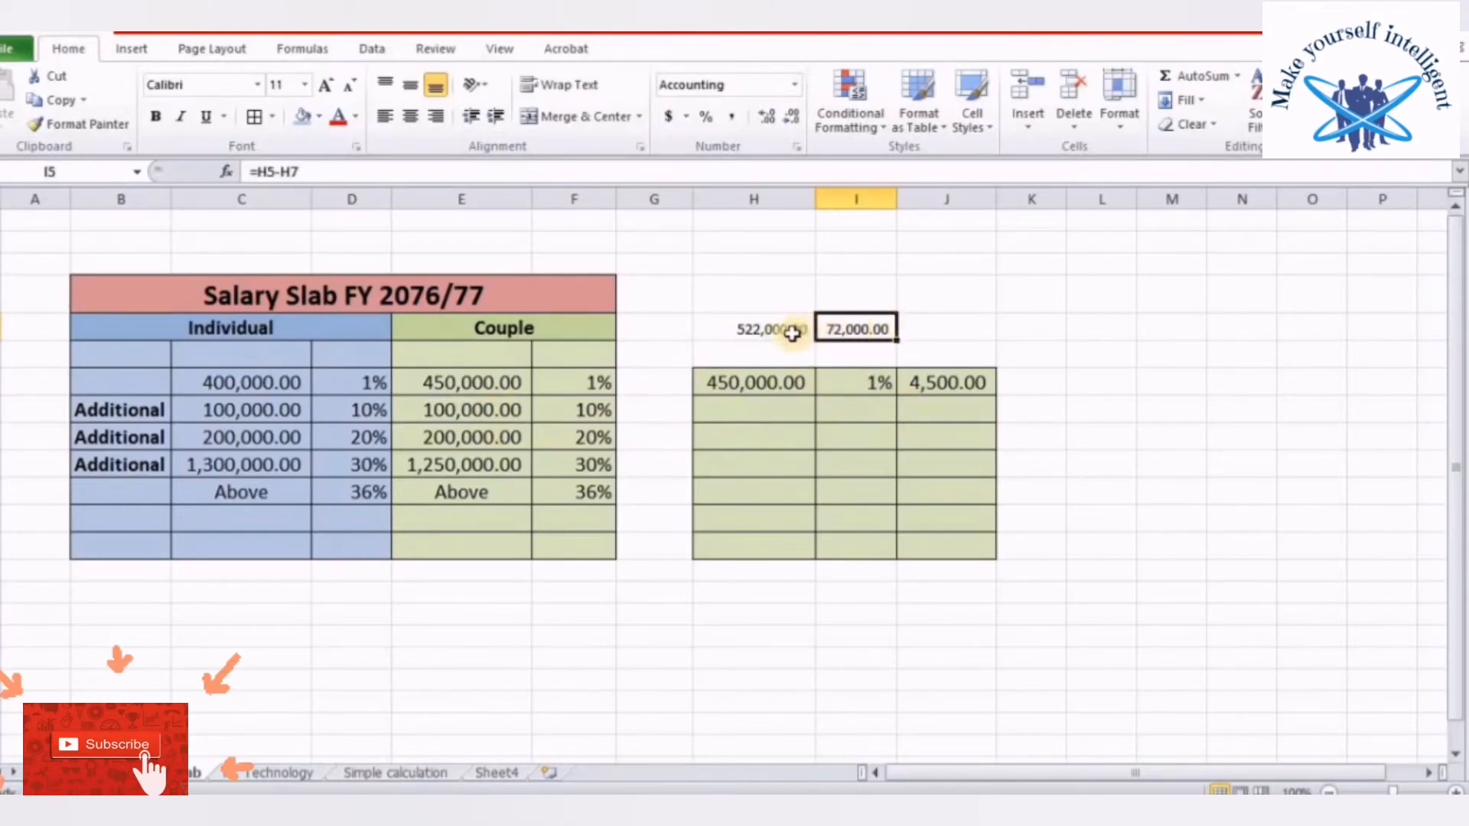
pyautogui.click(753, 413)
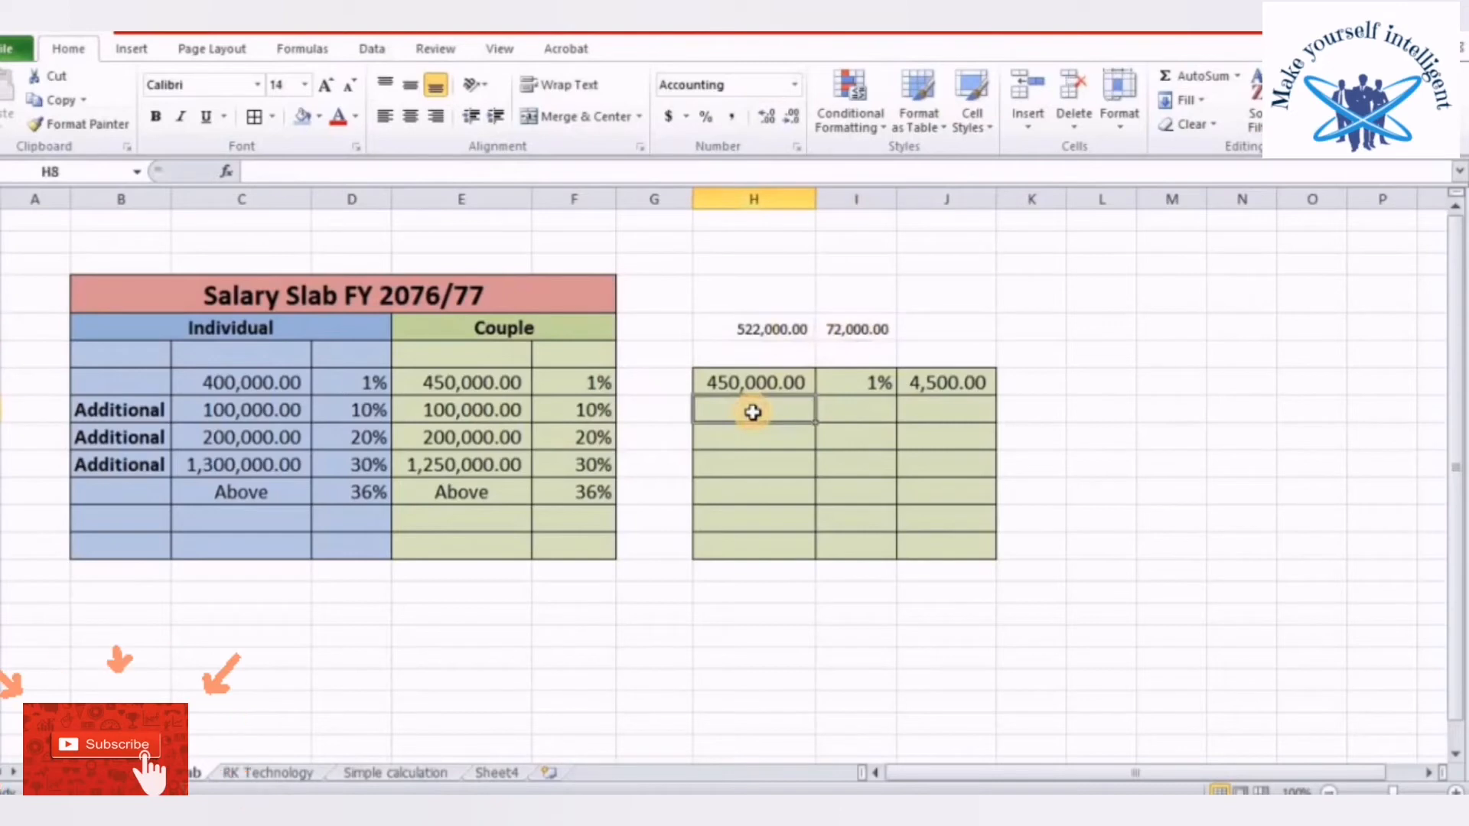
pyautogui.write('7')
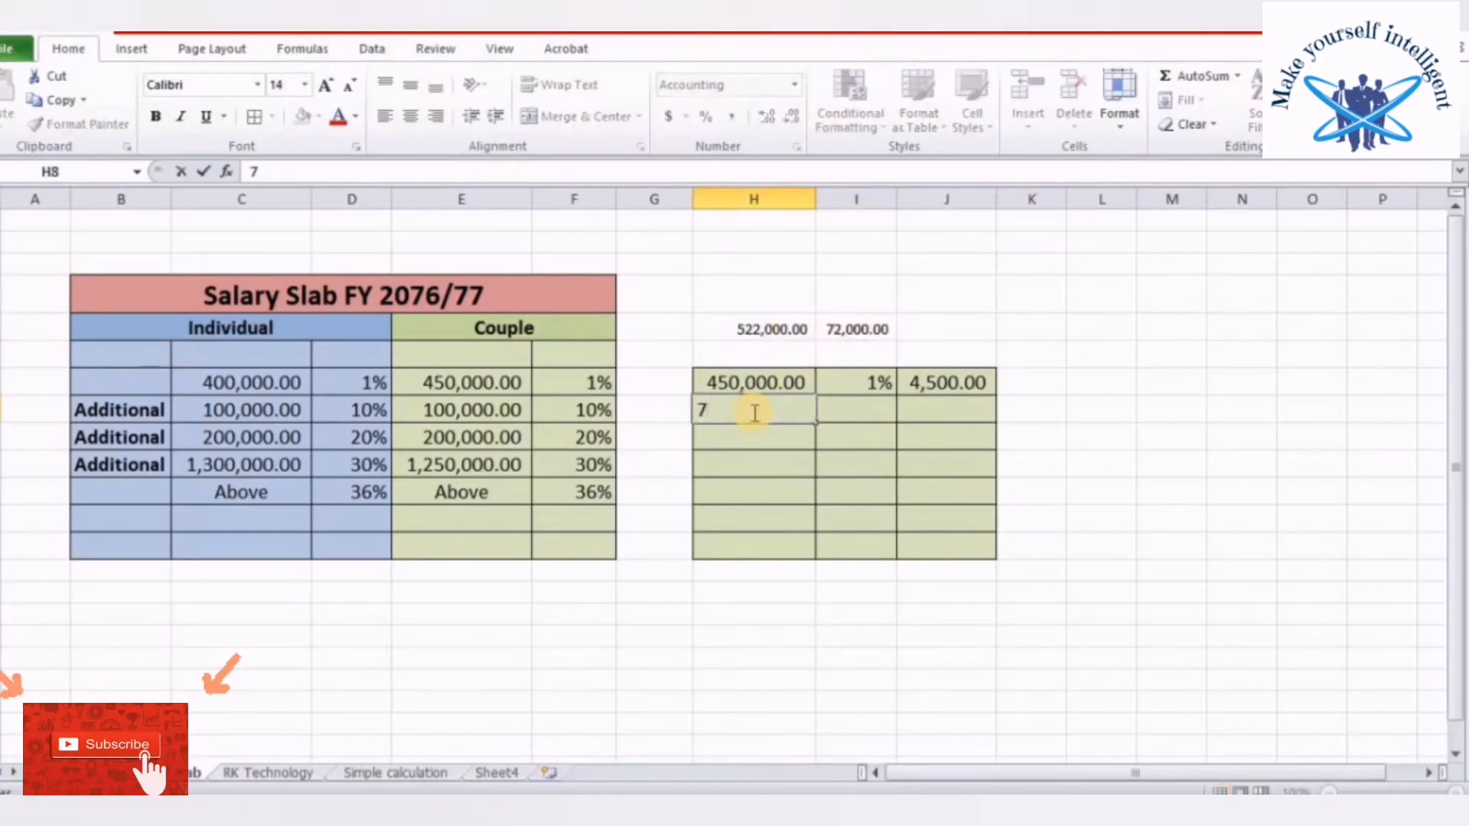
pyautogui.write('2,000')
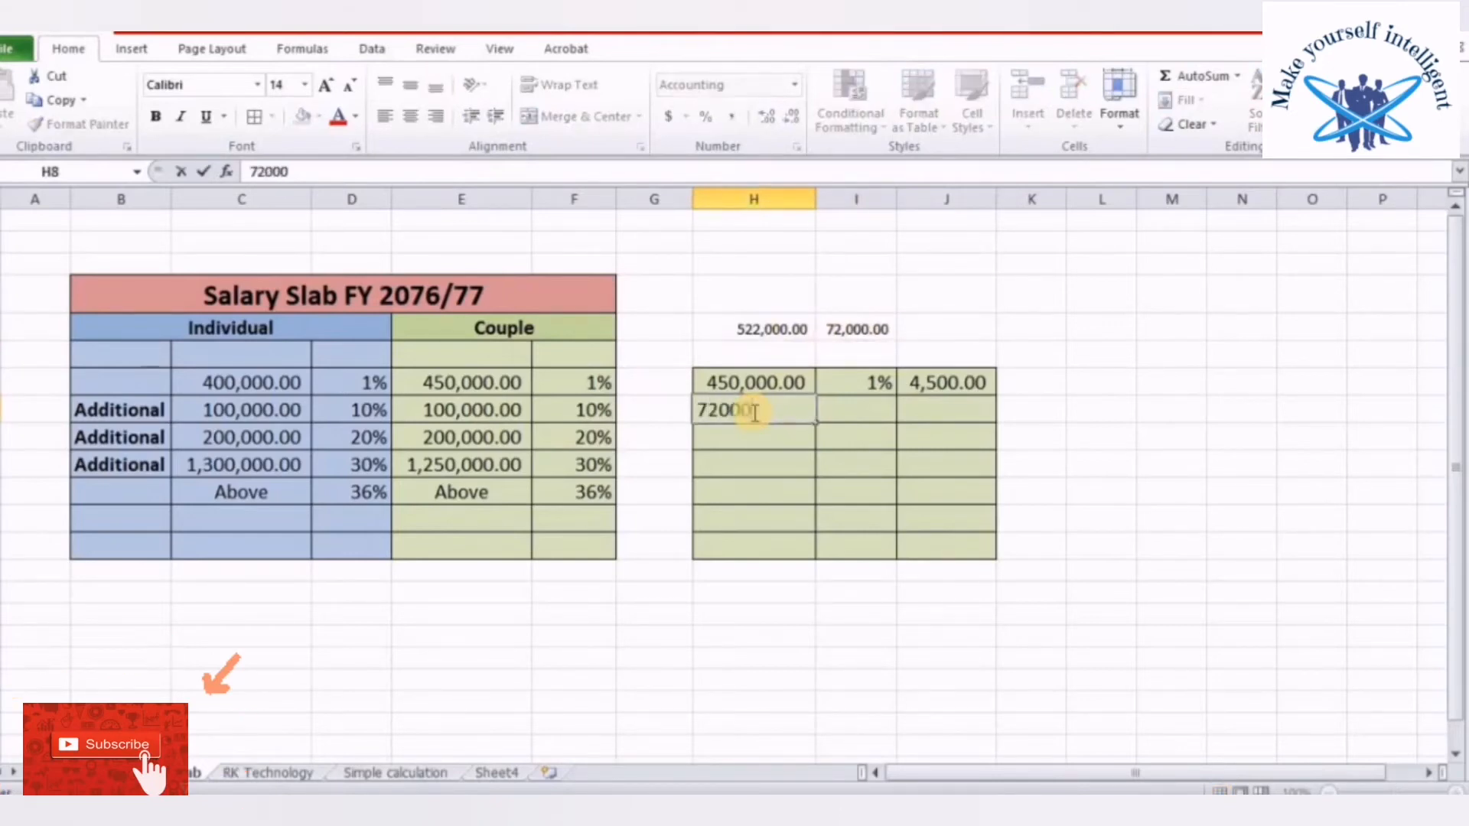
pyautogui.press('Return')
# Enter the second slab's tax rate 10% in I8 beside the 72,000 amount
pyautogui.click(834, 408)
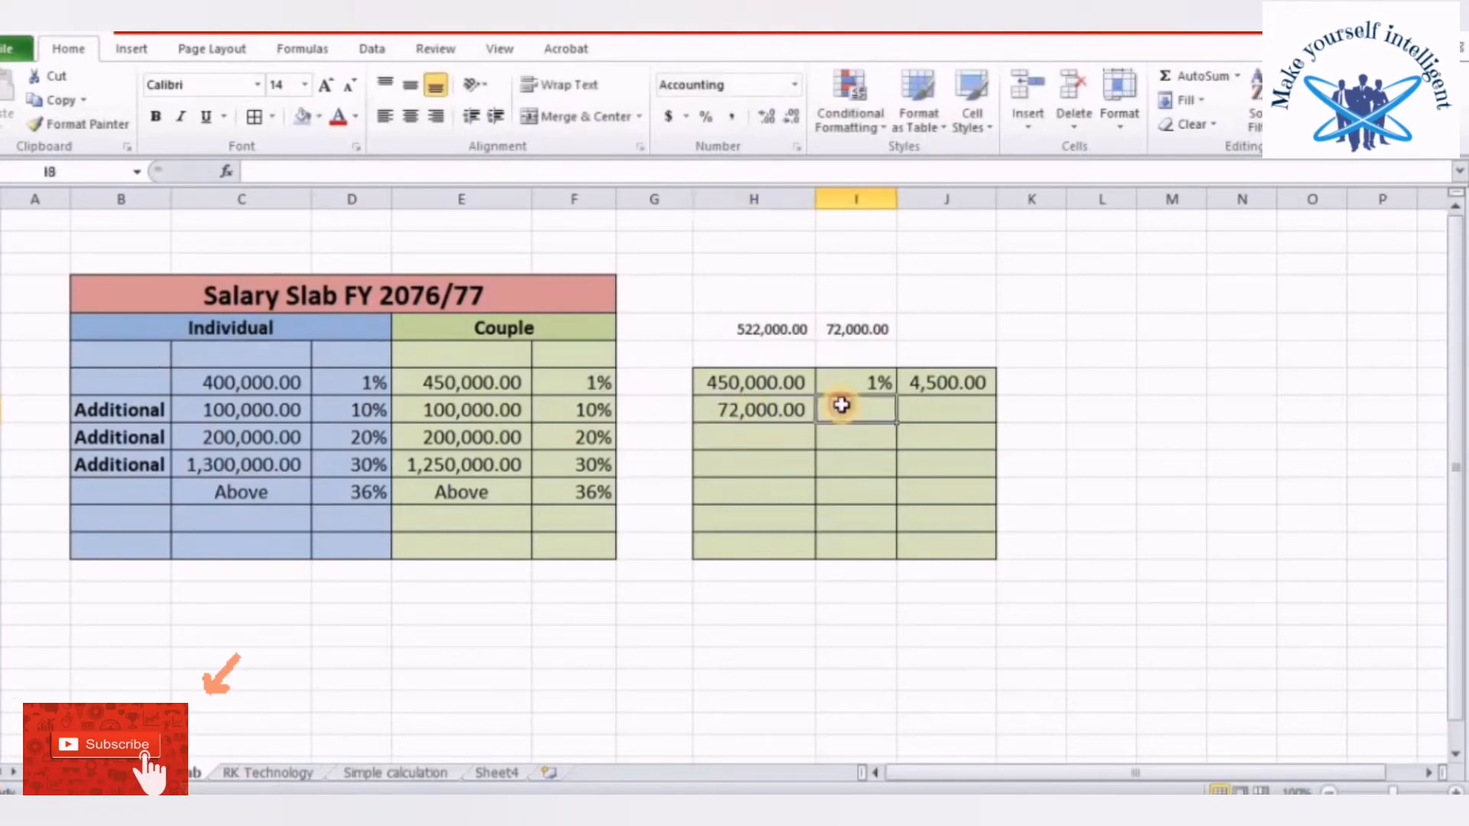
pyautogui.write('=')
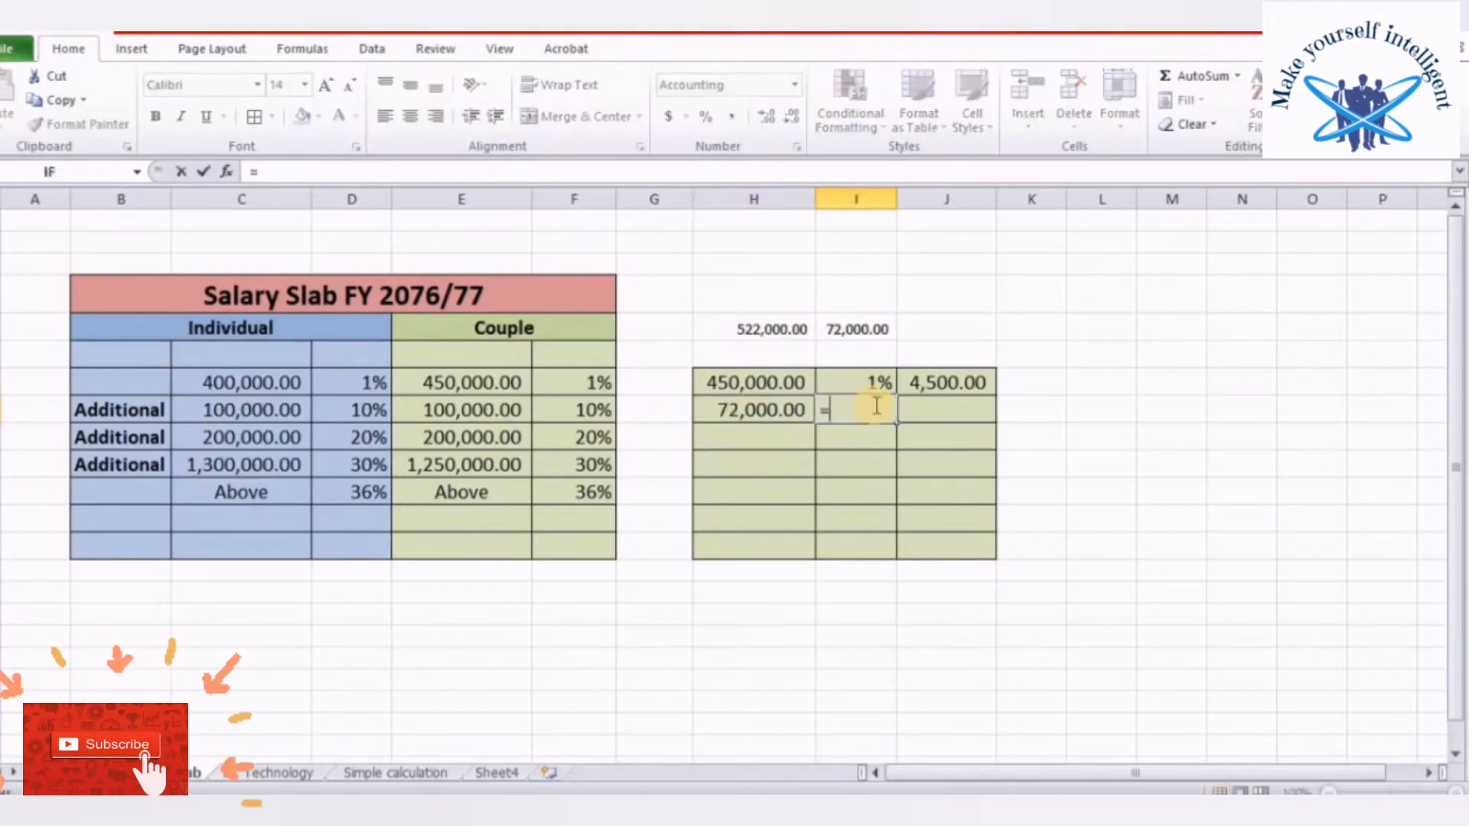
pyautogui.press('Escape')
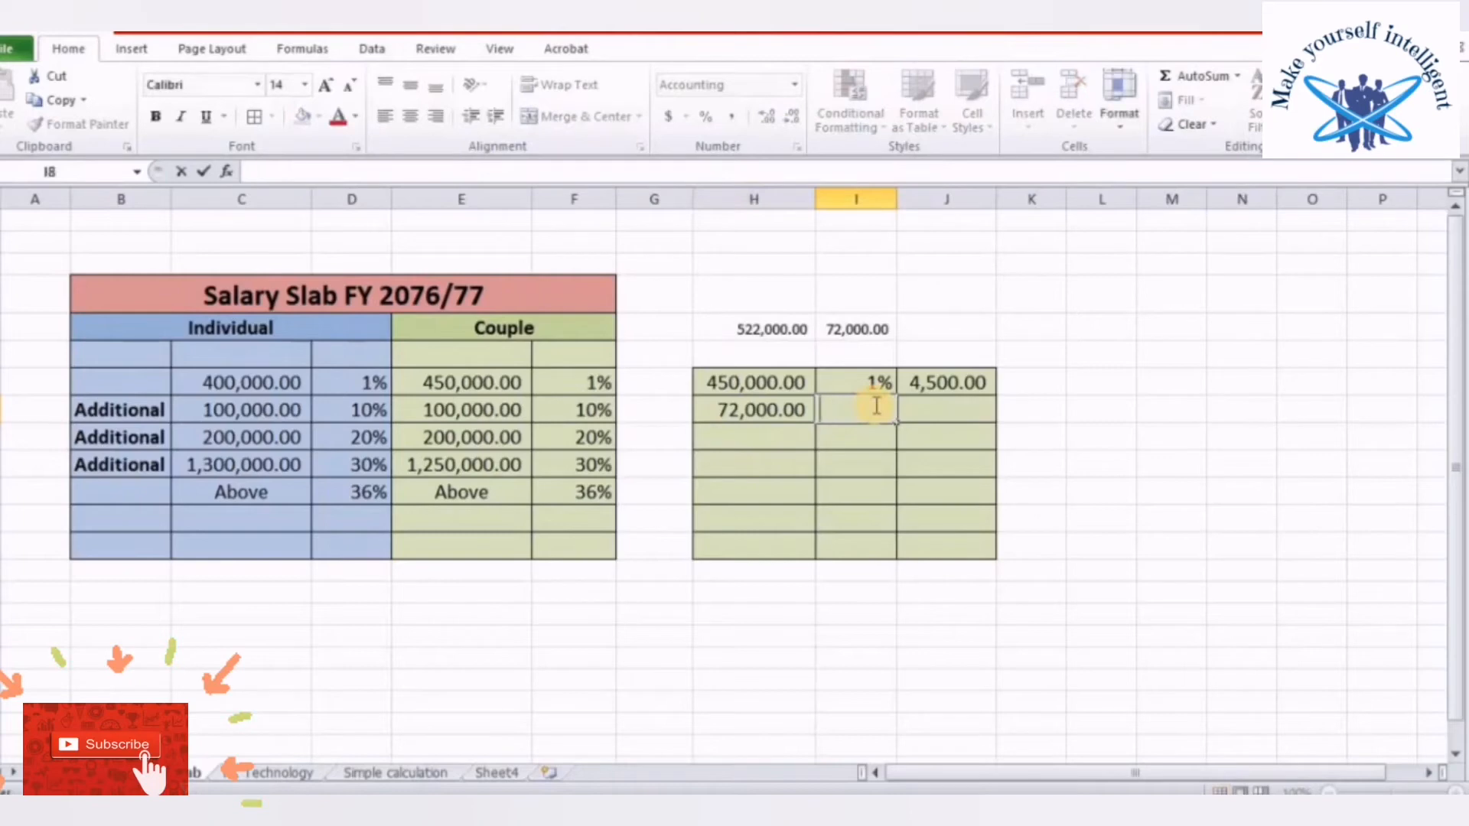
pyautogui.write('10')
pyautogui.press('Return')
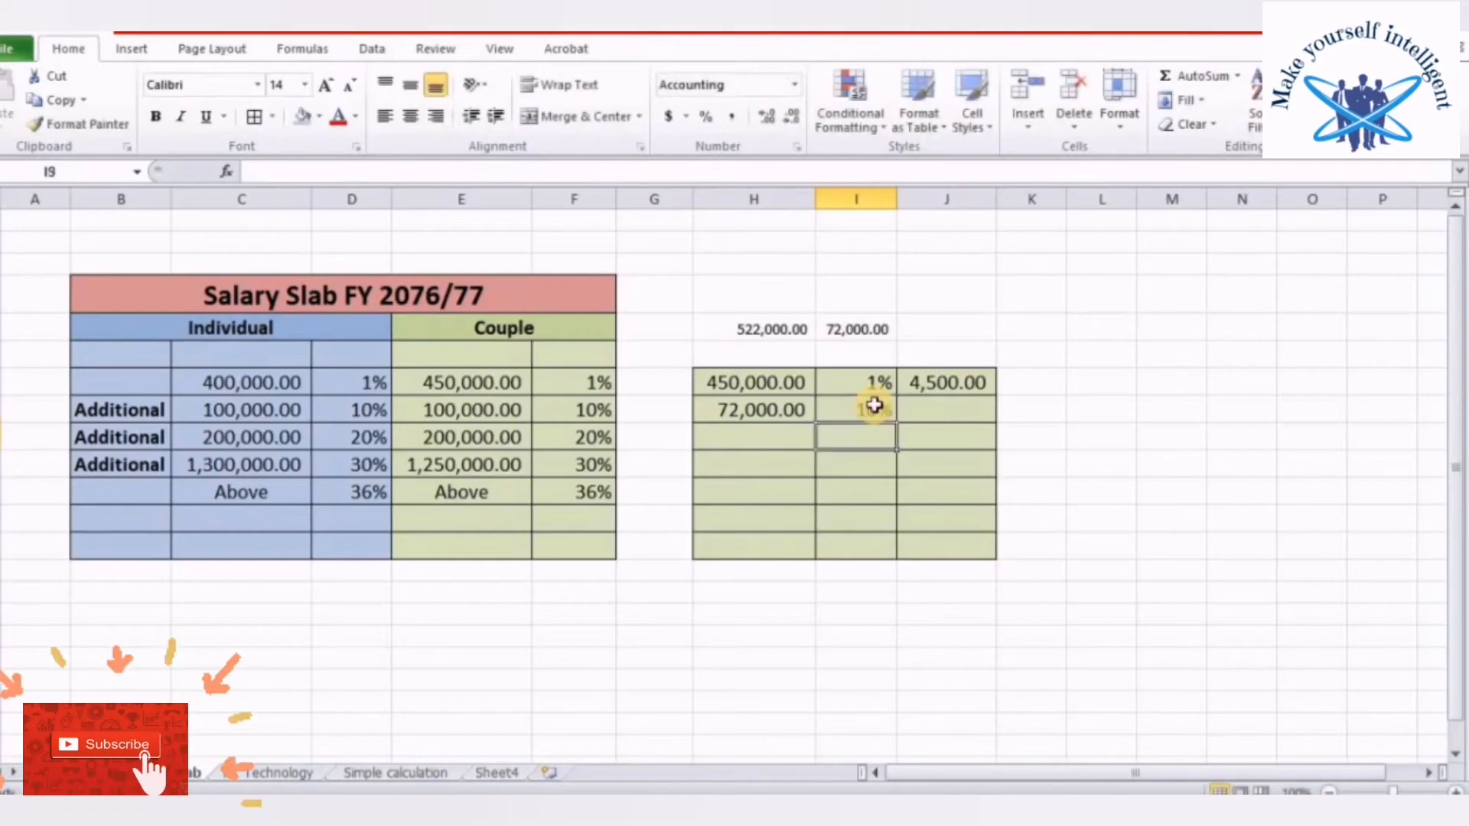
pyautogui.click(878, 511)
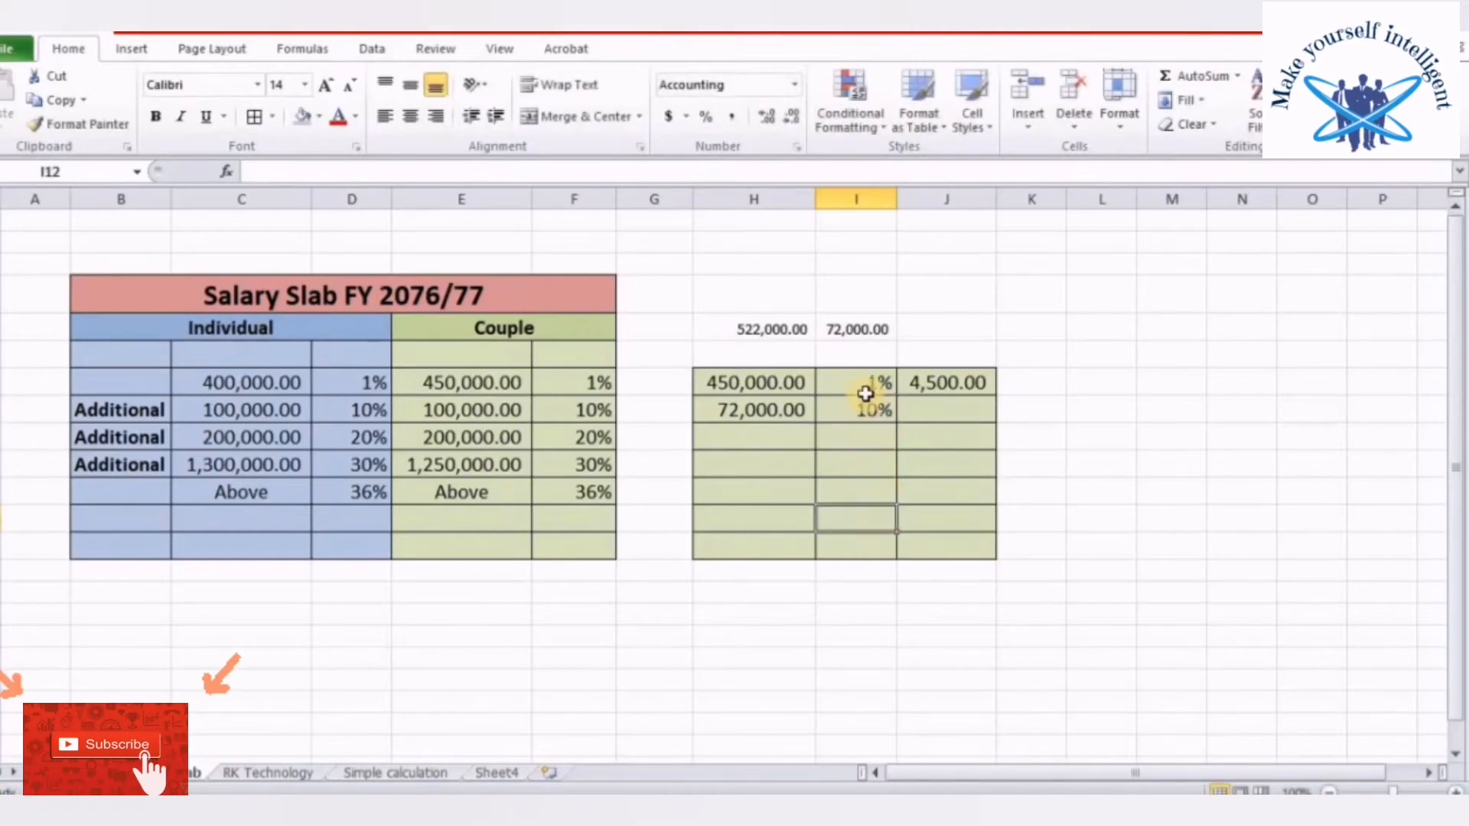
# Calculate the second slab's tax in J8 with the formula =H8*I8
pyautogui.click(906, 414)
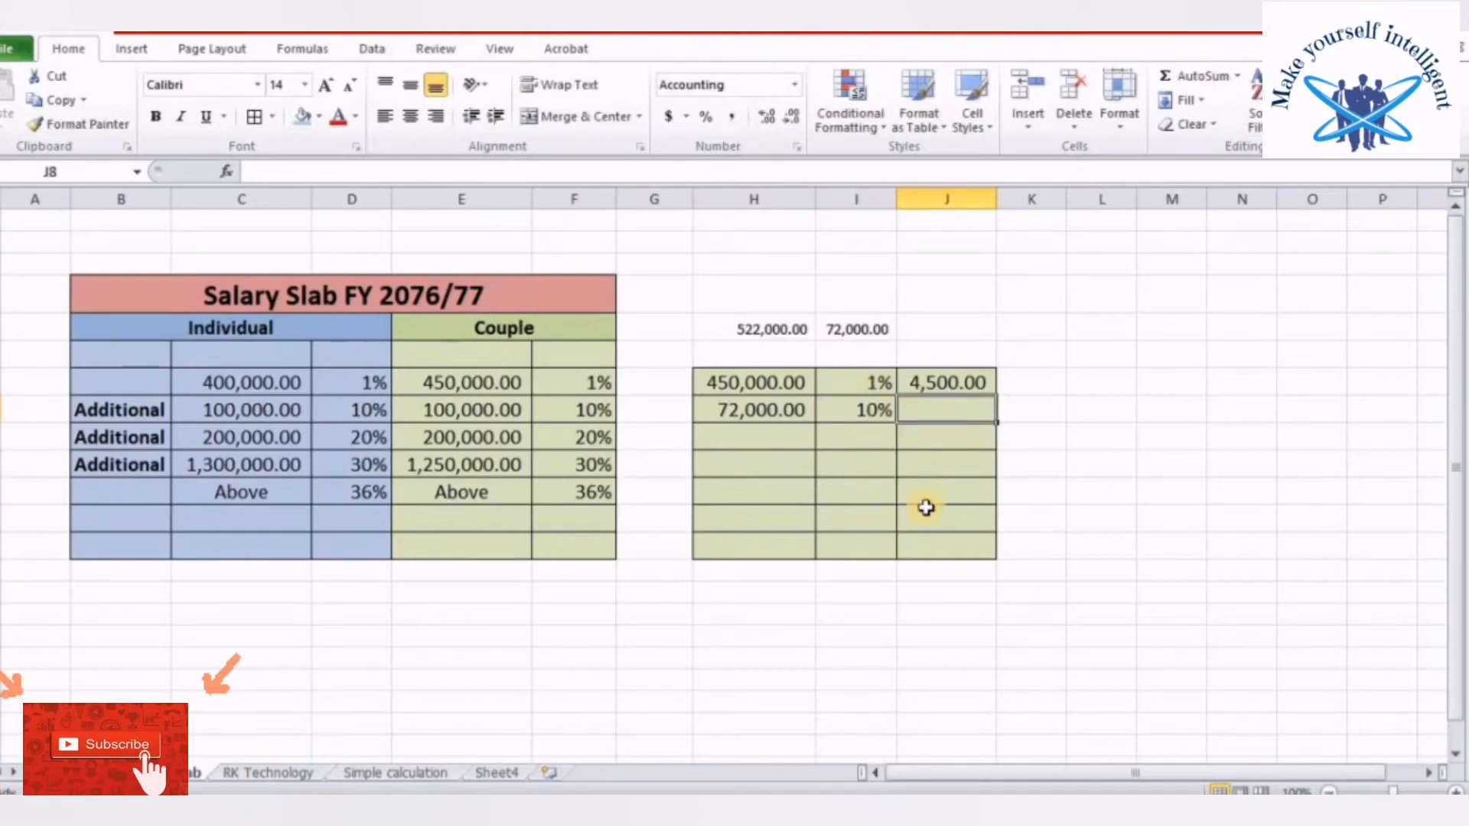
pyautogui.write('=')
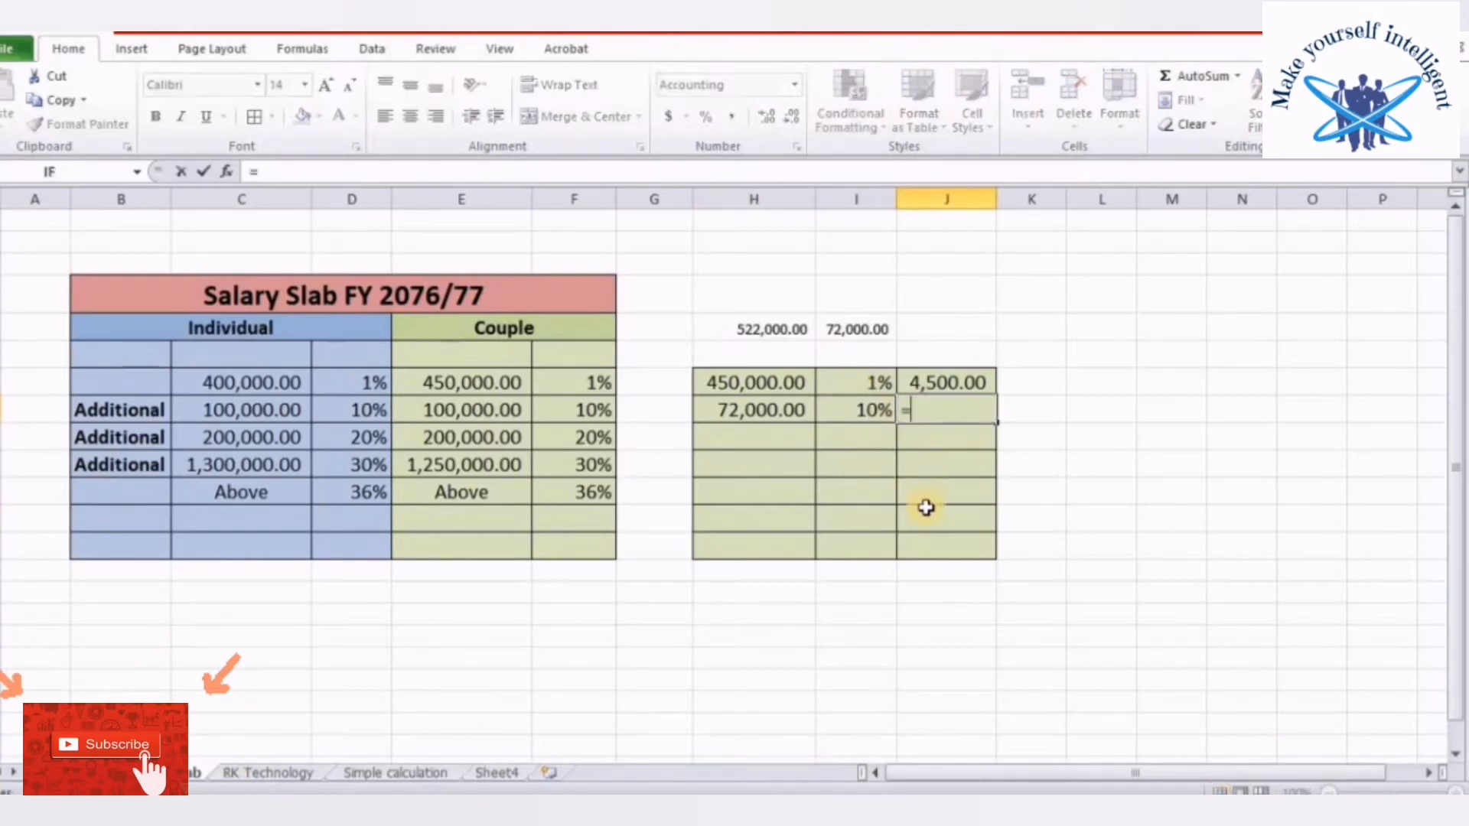
pyautogui.click(740, 406)
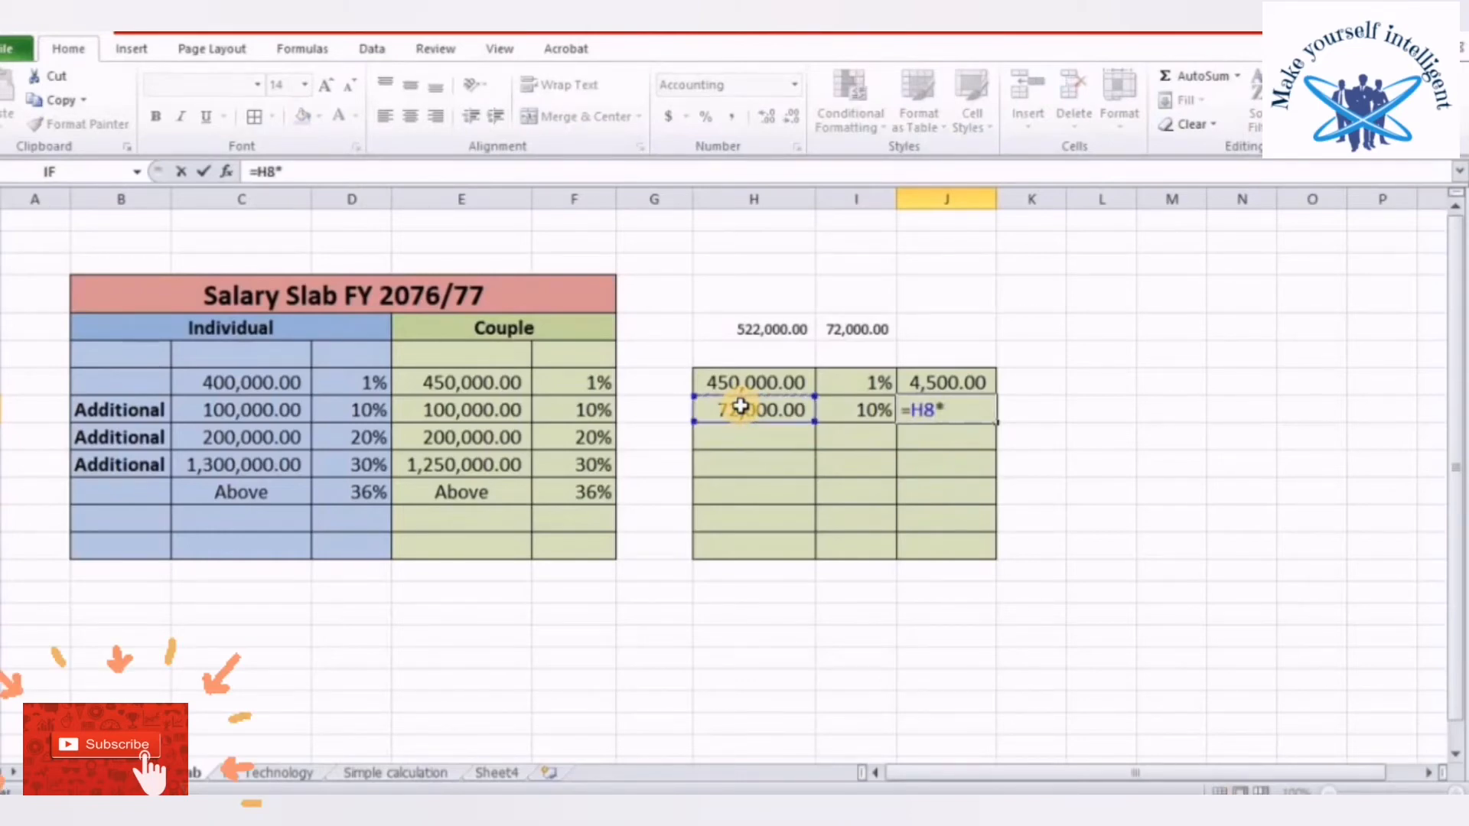
pyautogui.write('*')
pyautogui.click(877, 406)
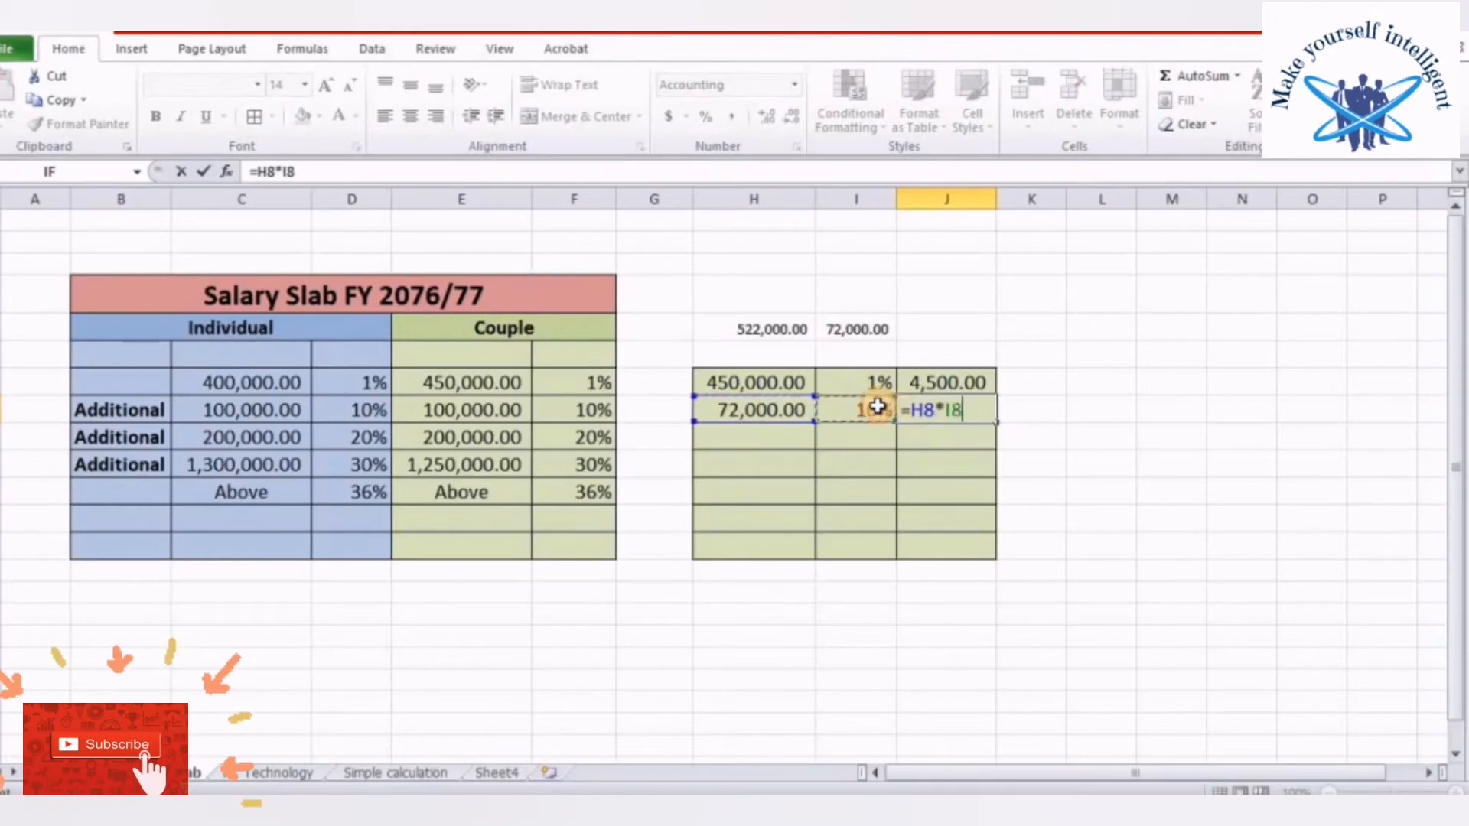
pyautogui.press('Return')
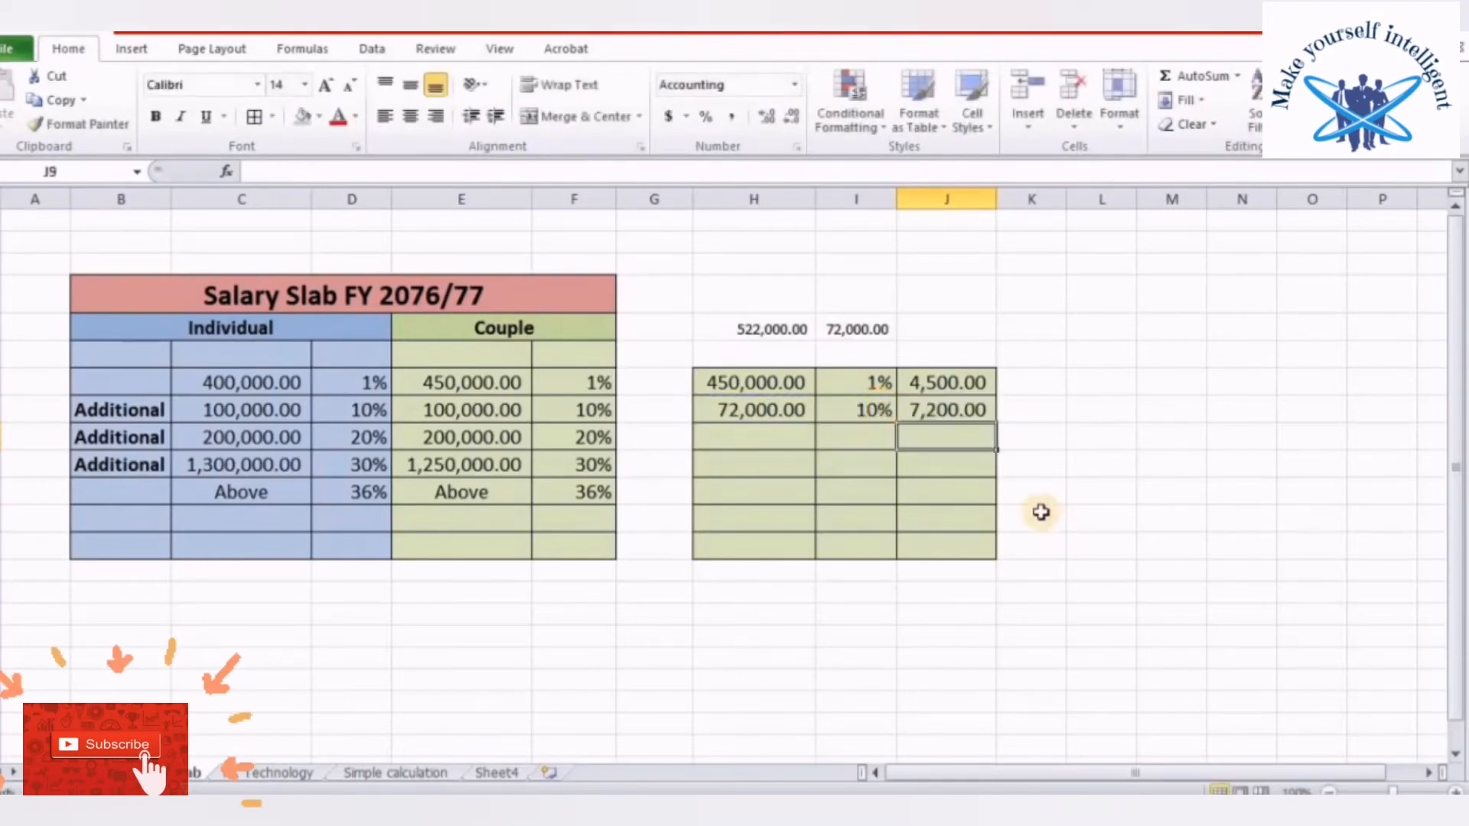
pyautogui.click(946, 492)
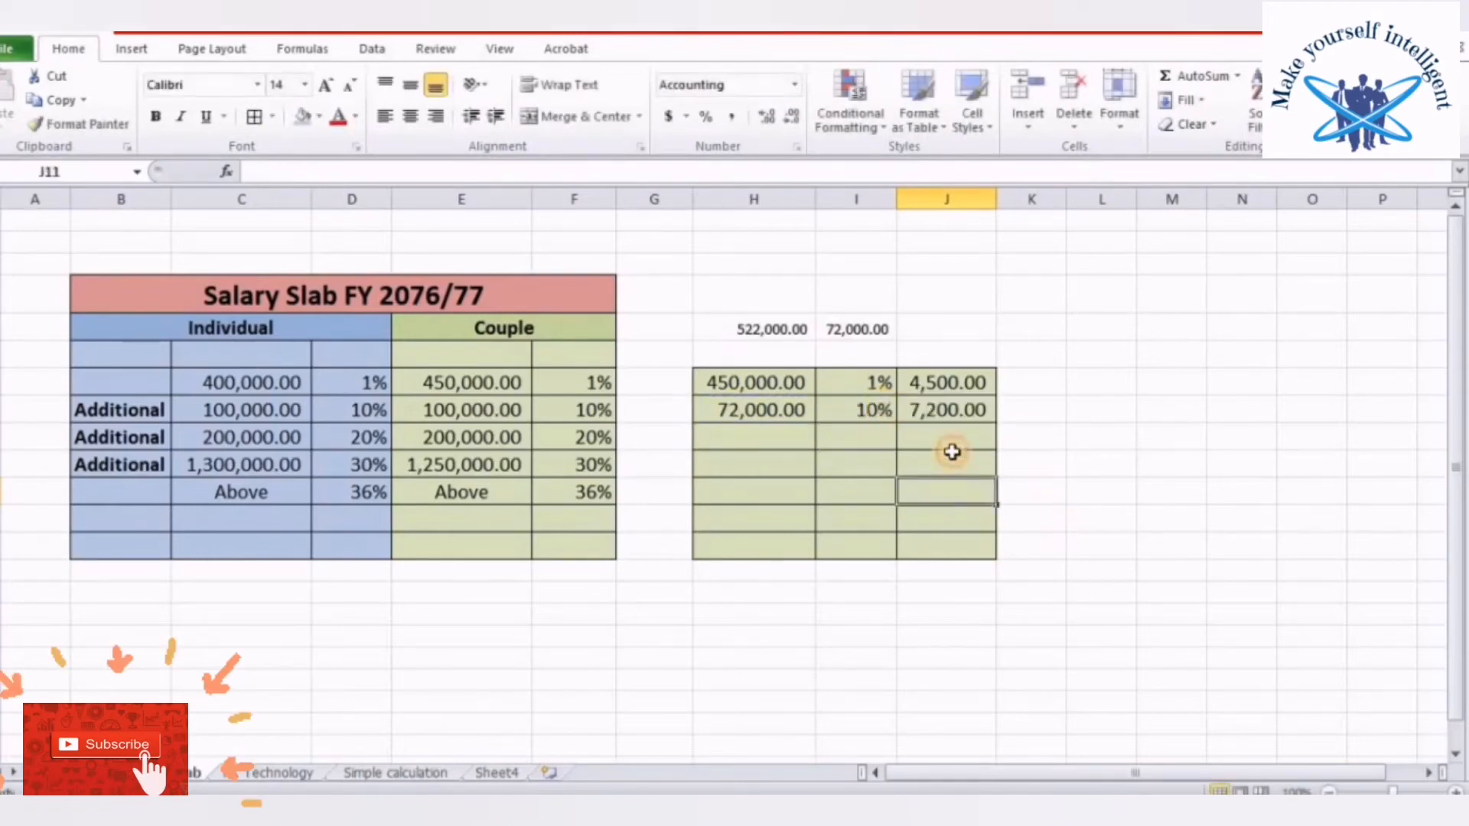
pyautogui.click(929, 382)
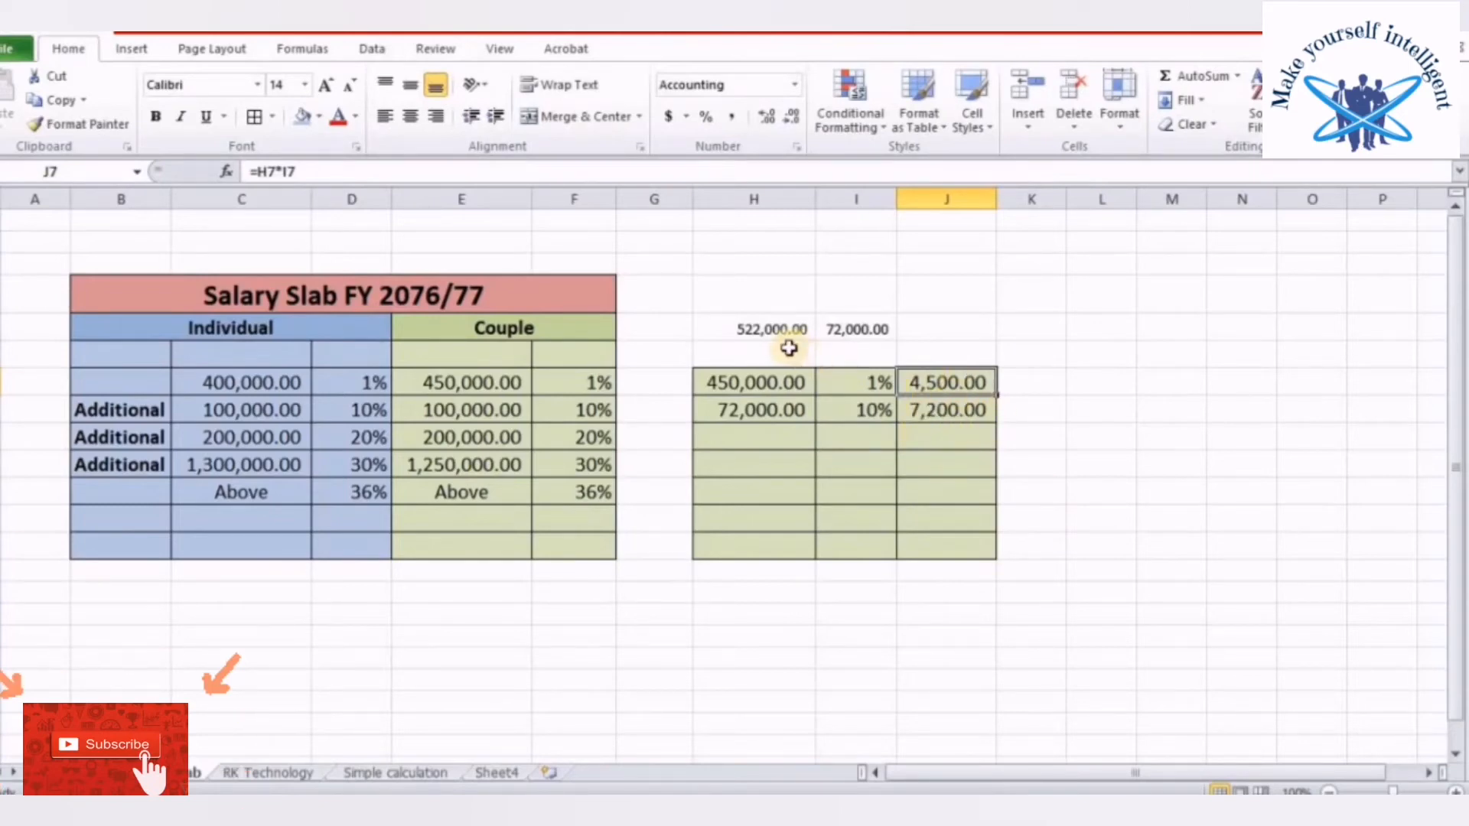
pyautogui.click(764, 331)
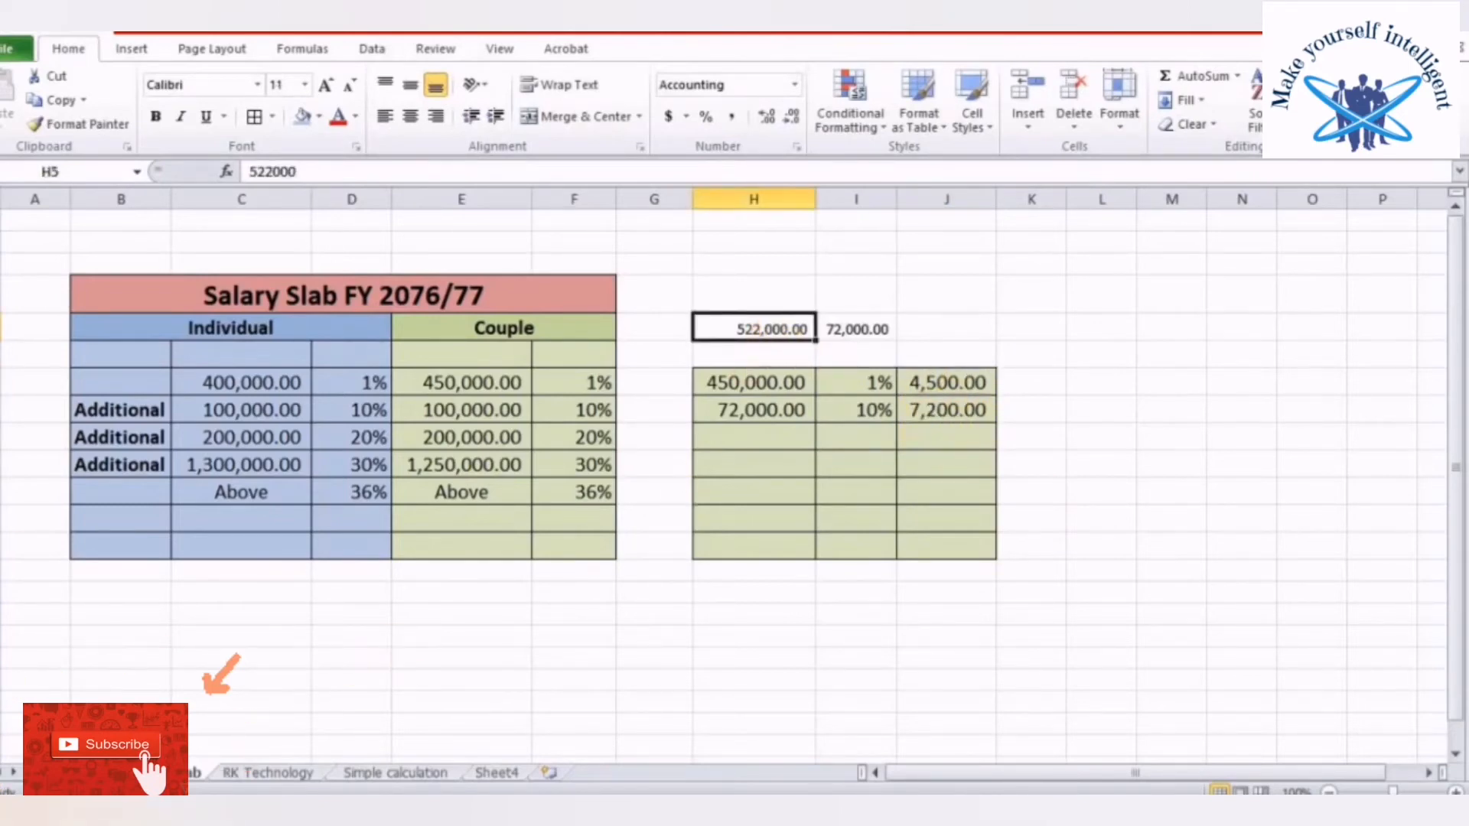
pyautogui.hotkey('ctrl', 'pageup')
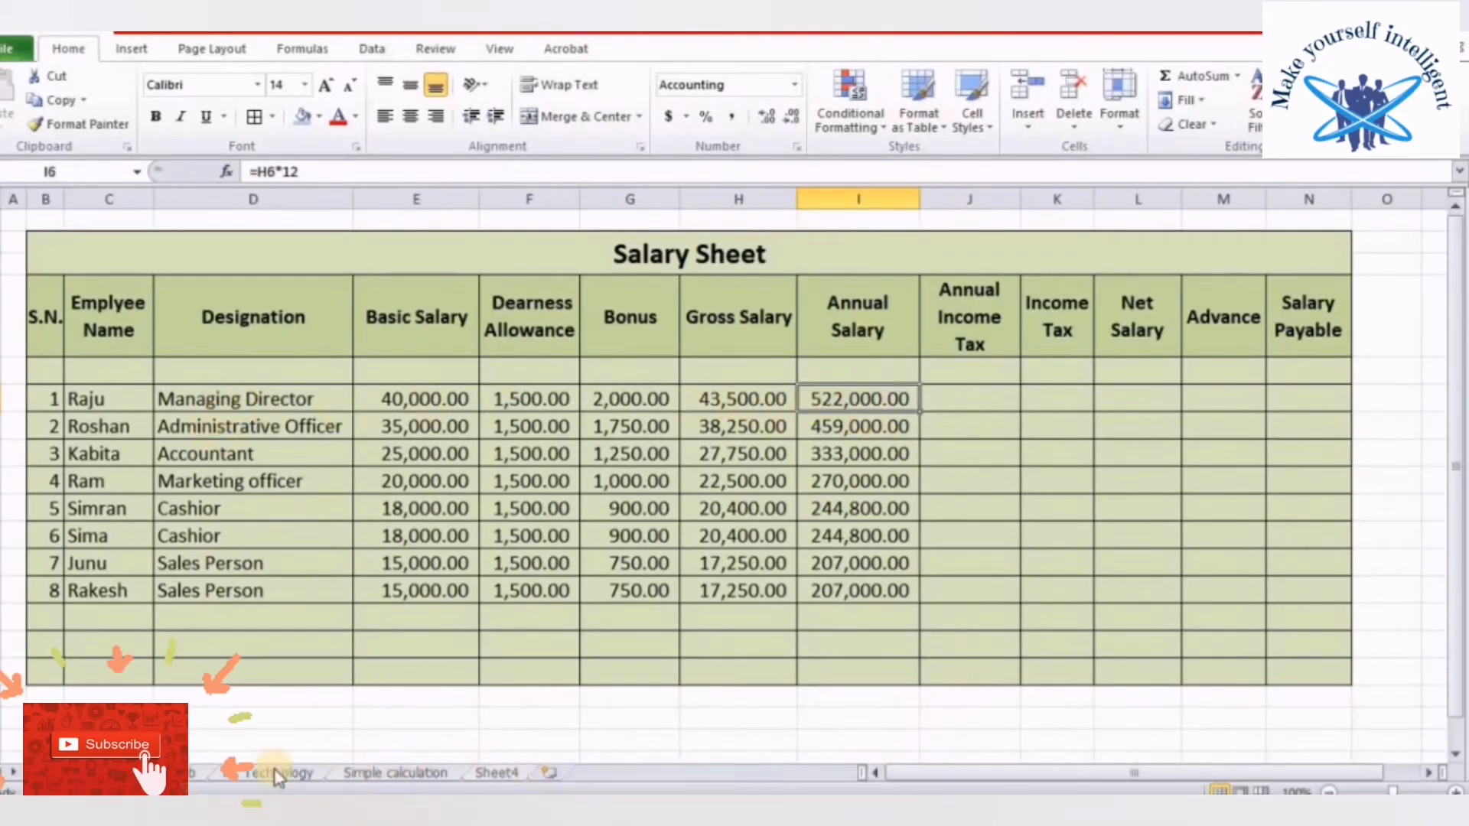
pyautogui.click(164, 772)
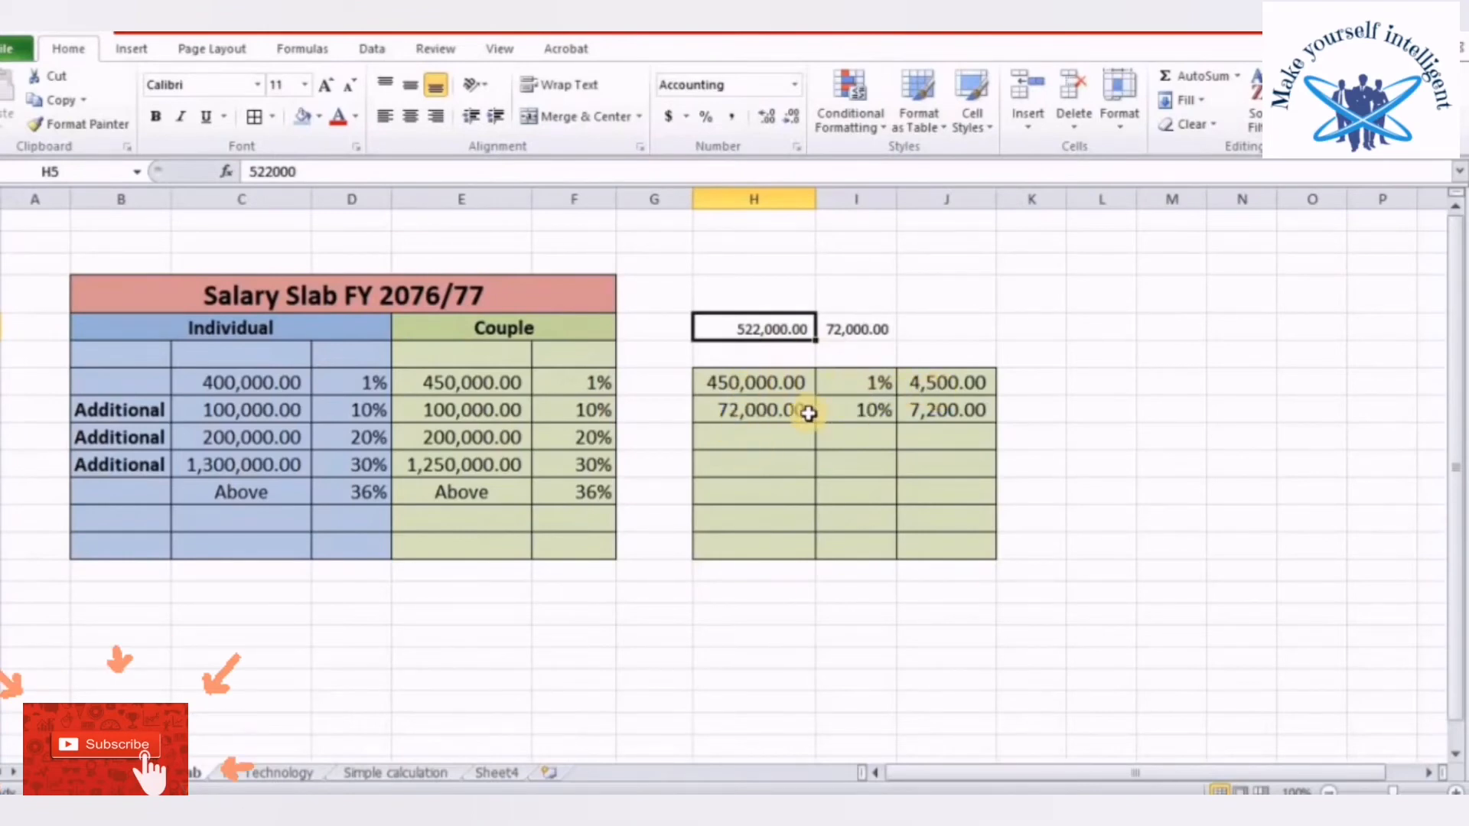
# Add the two slab tax amounts in J9 with the formula =J7+J8
pyautogui.click(935, 436)
pyautogui.write('=')
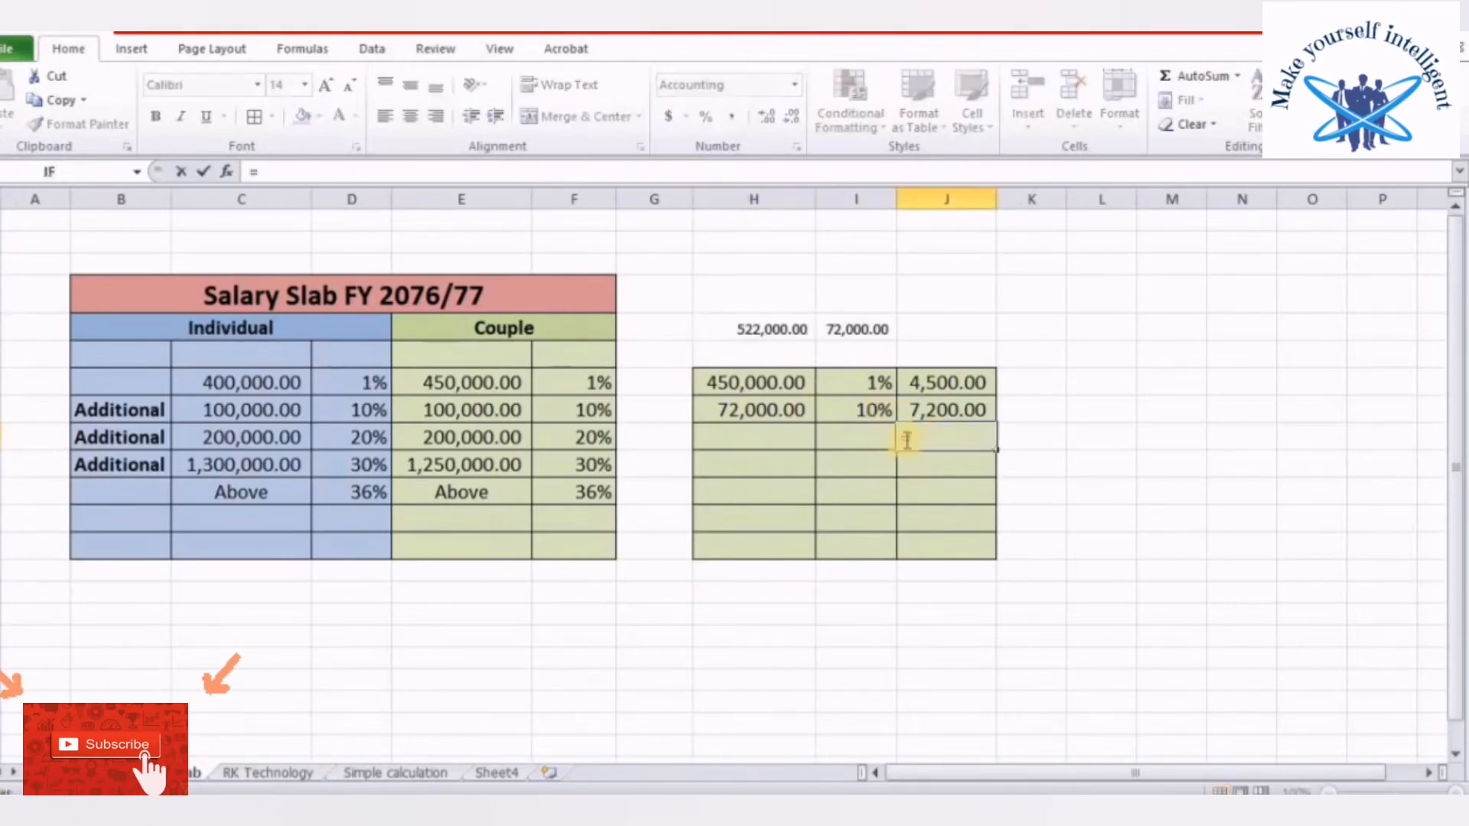
pyautogui.click(925, 383)
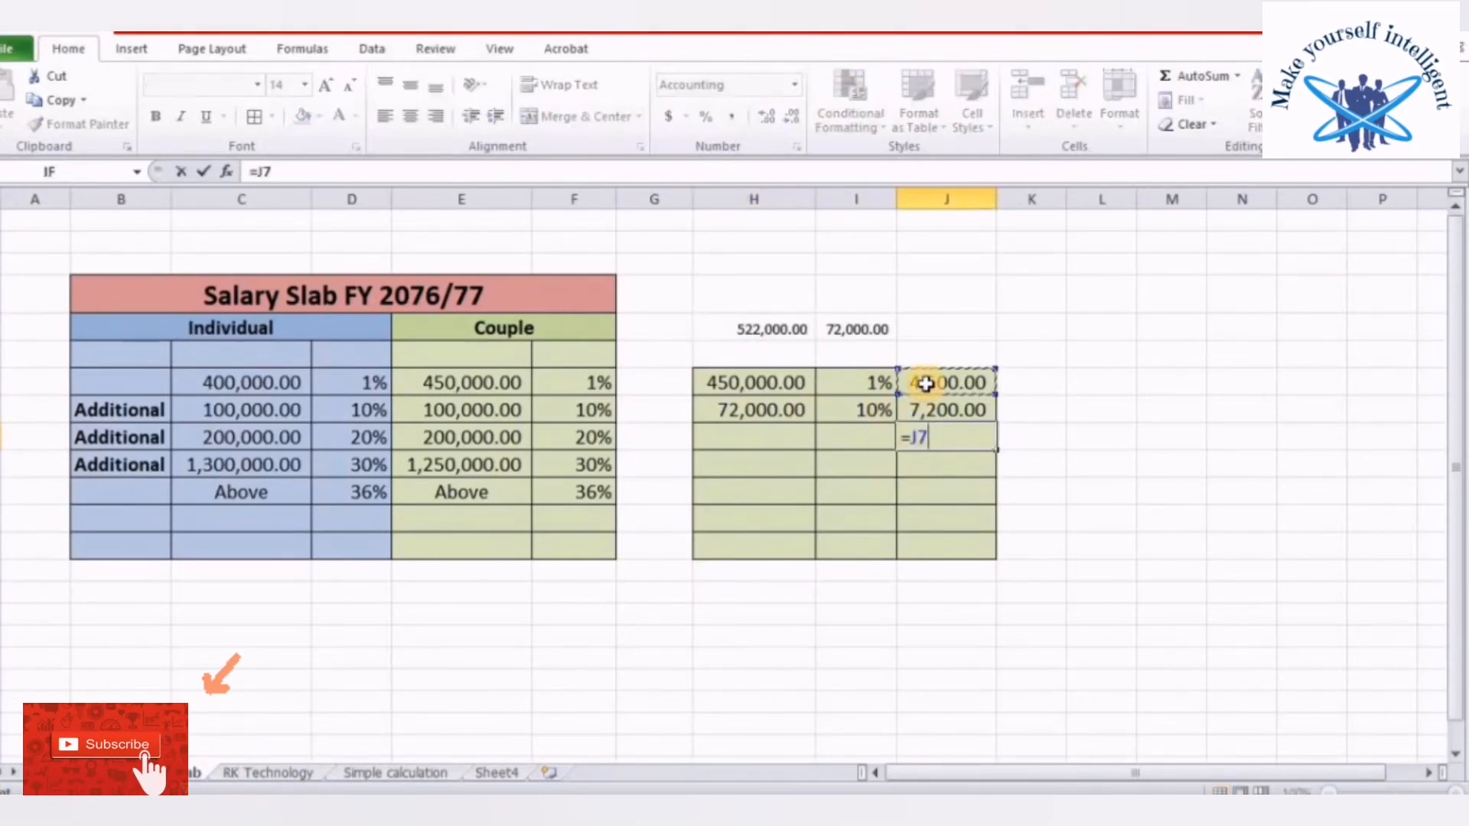
pyautogui.write('+')
pyautogui.click(936, 415)
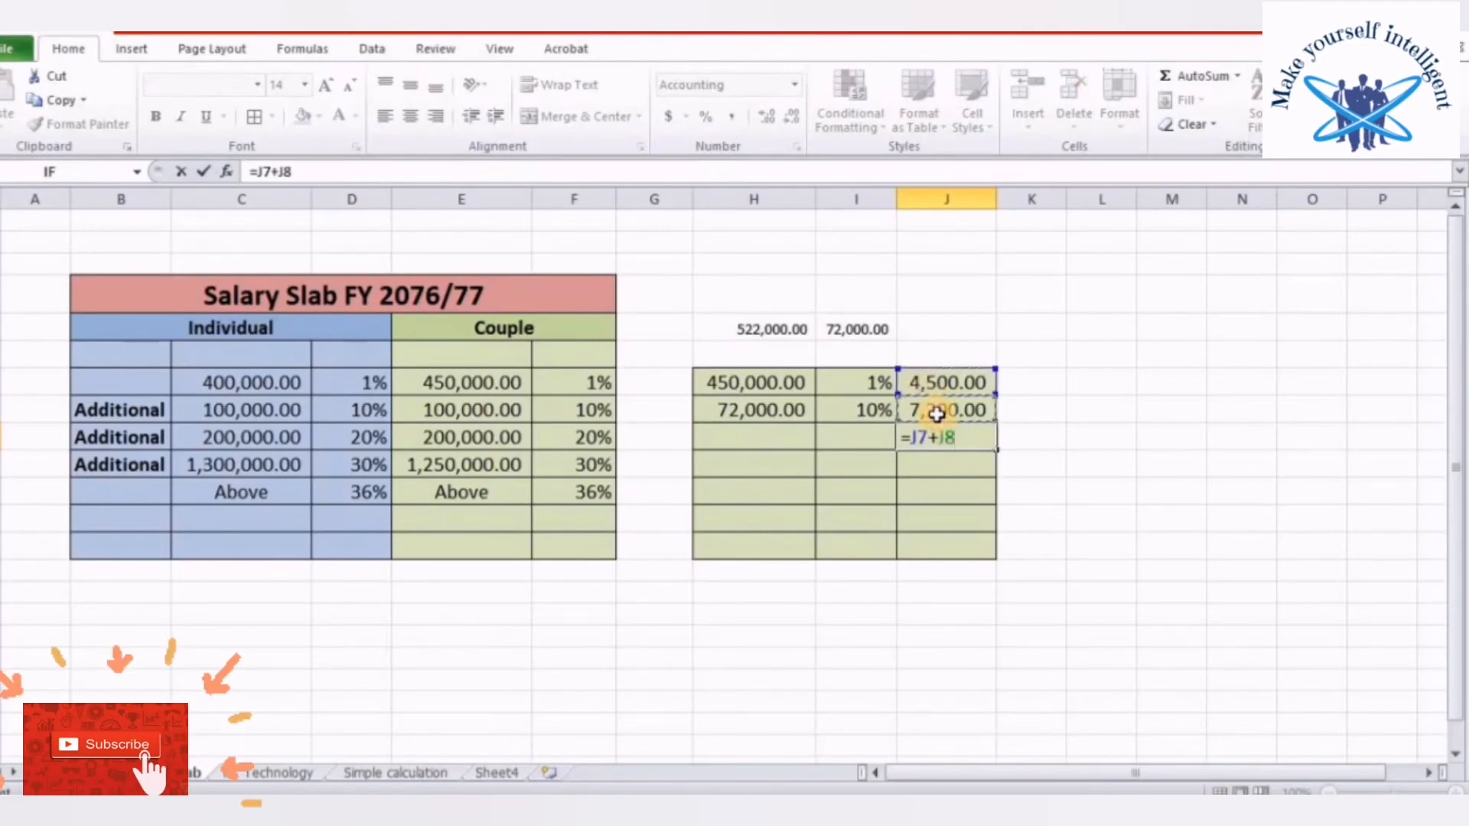
pyautogui.press('Return')
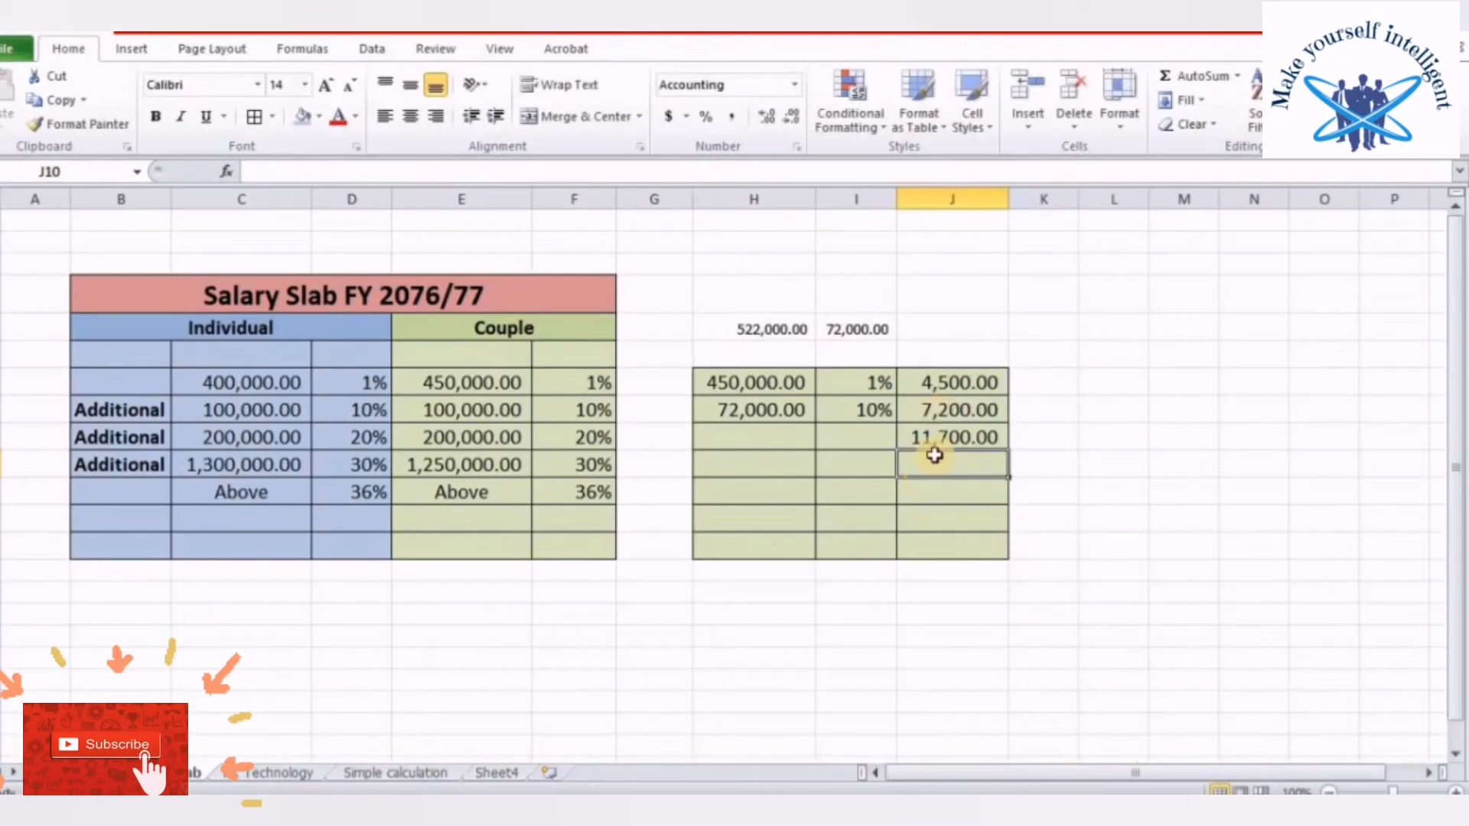
# Enter 11700 as the Managing Director's Annual Income Tax on the salary sheet and fit column J's width to its contents
pyautogui.click(941, 430)
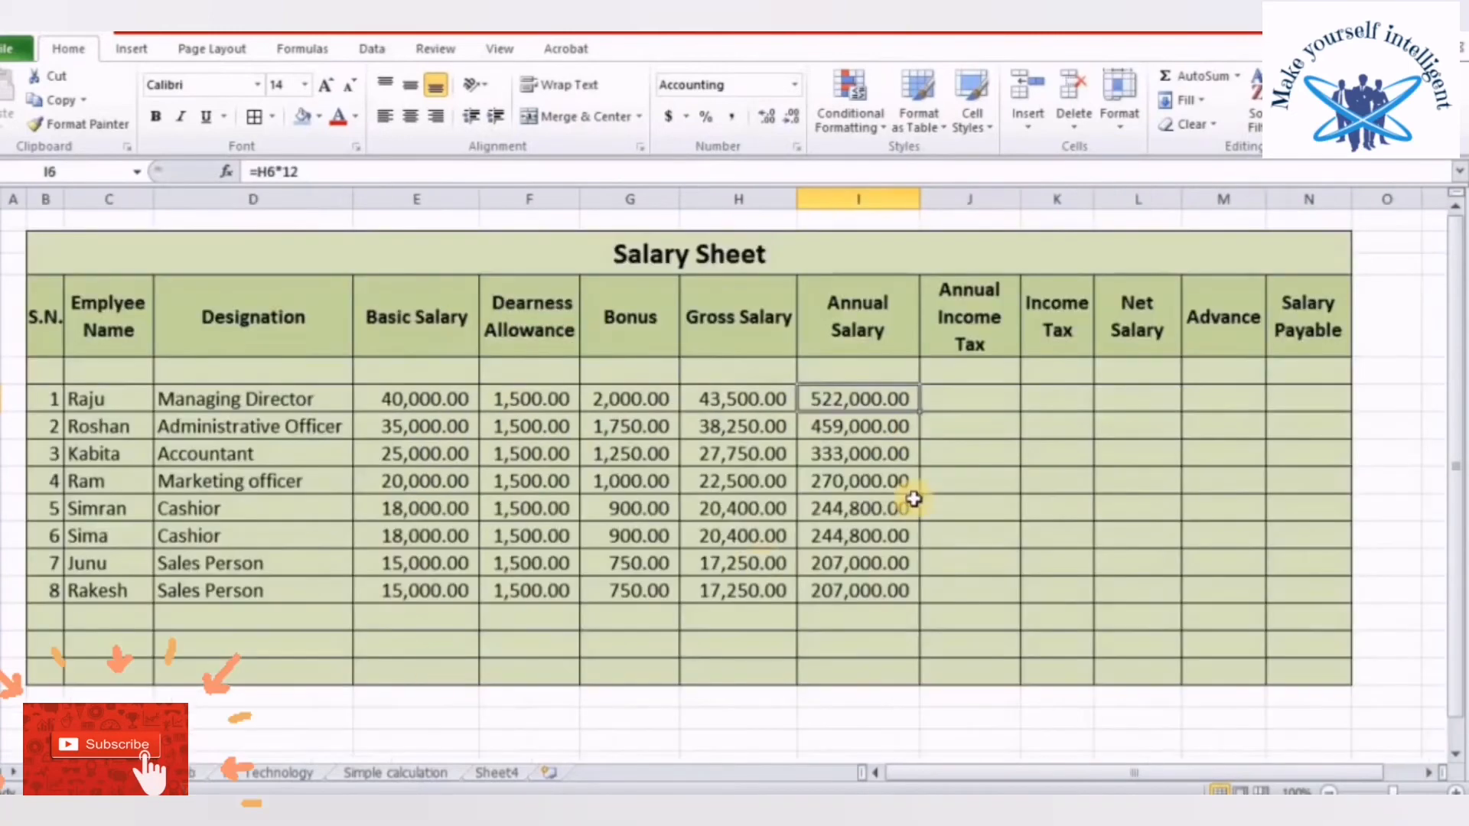
pyautogui.click(963, 397)
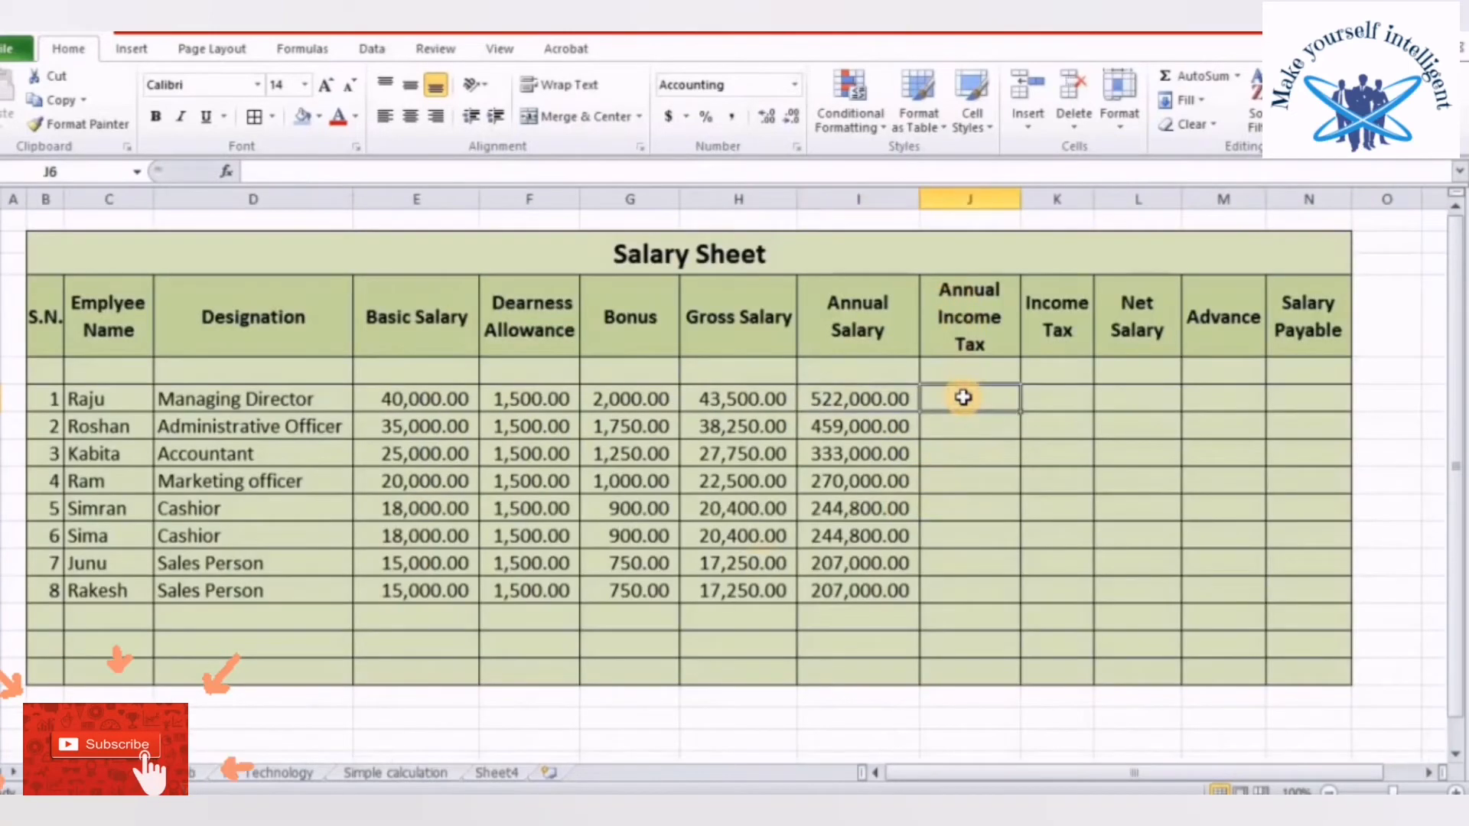
pyautogui.write('11700')
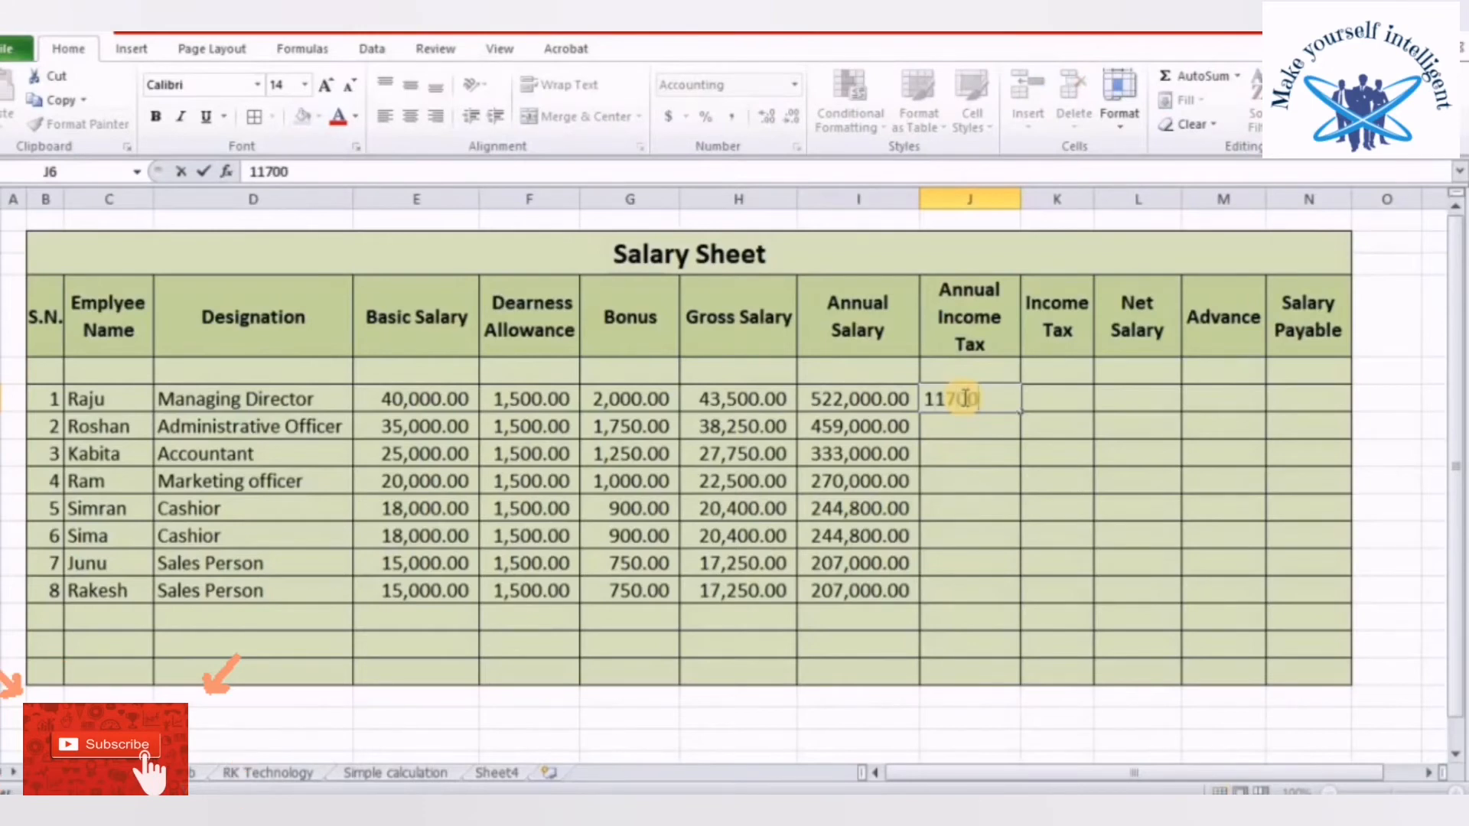
pyautogui.press('Return')
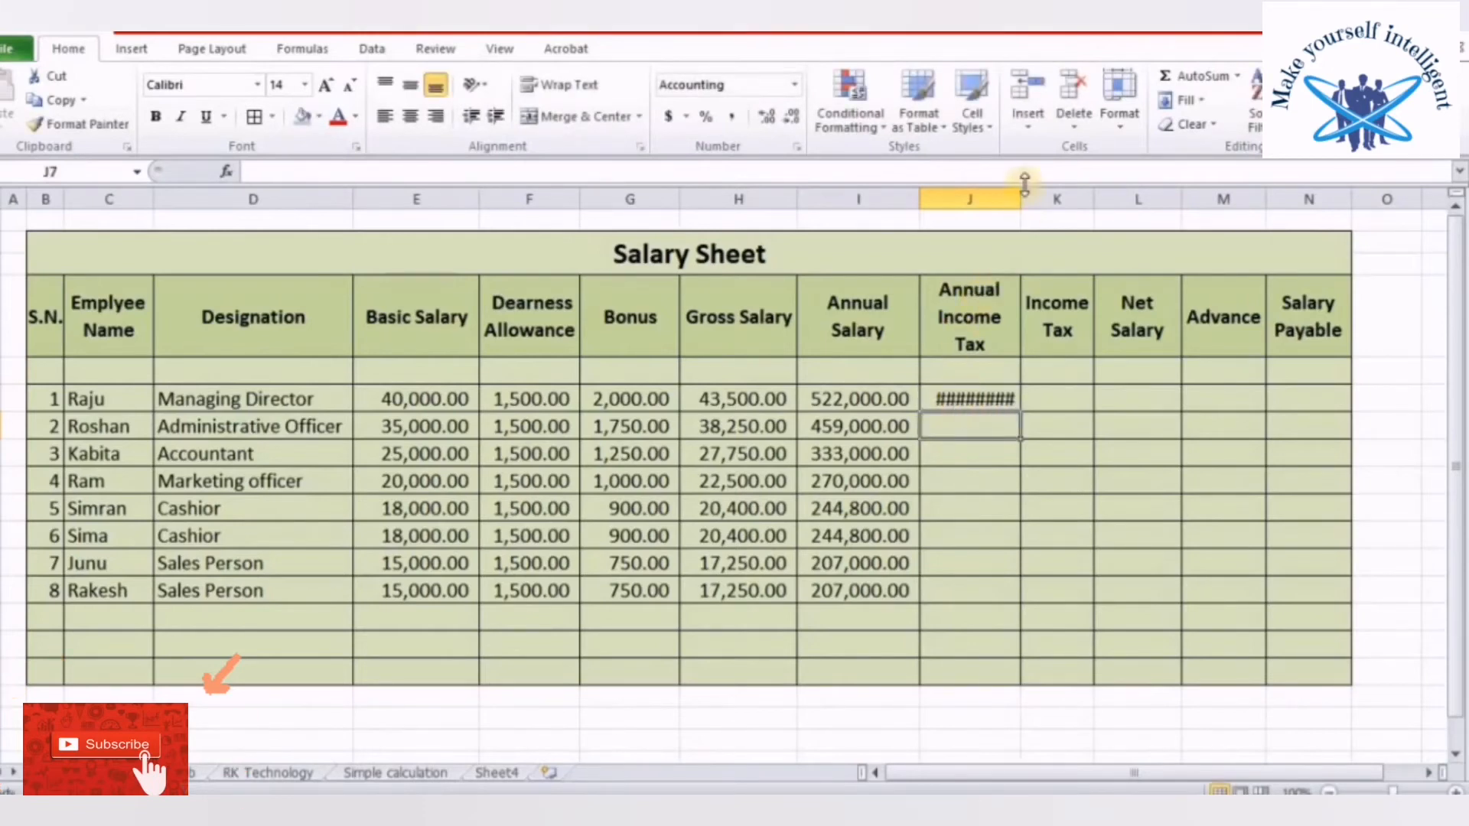
pyautogui.doubleClick(1022, 198)
pyautogui.press('Down')
pyautogui.press('Down')
pyautogui.press('Down')
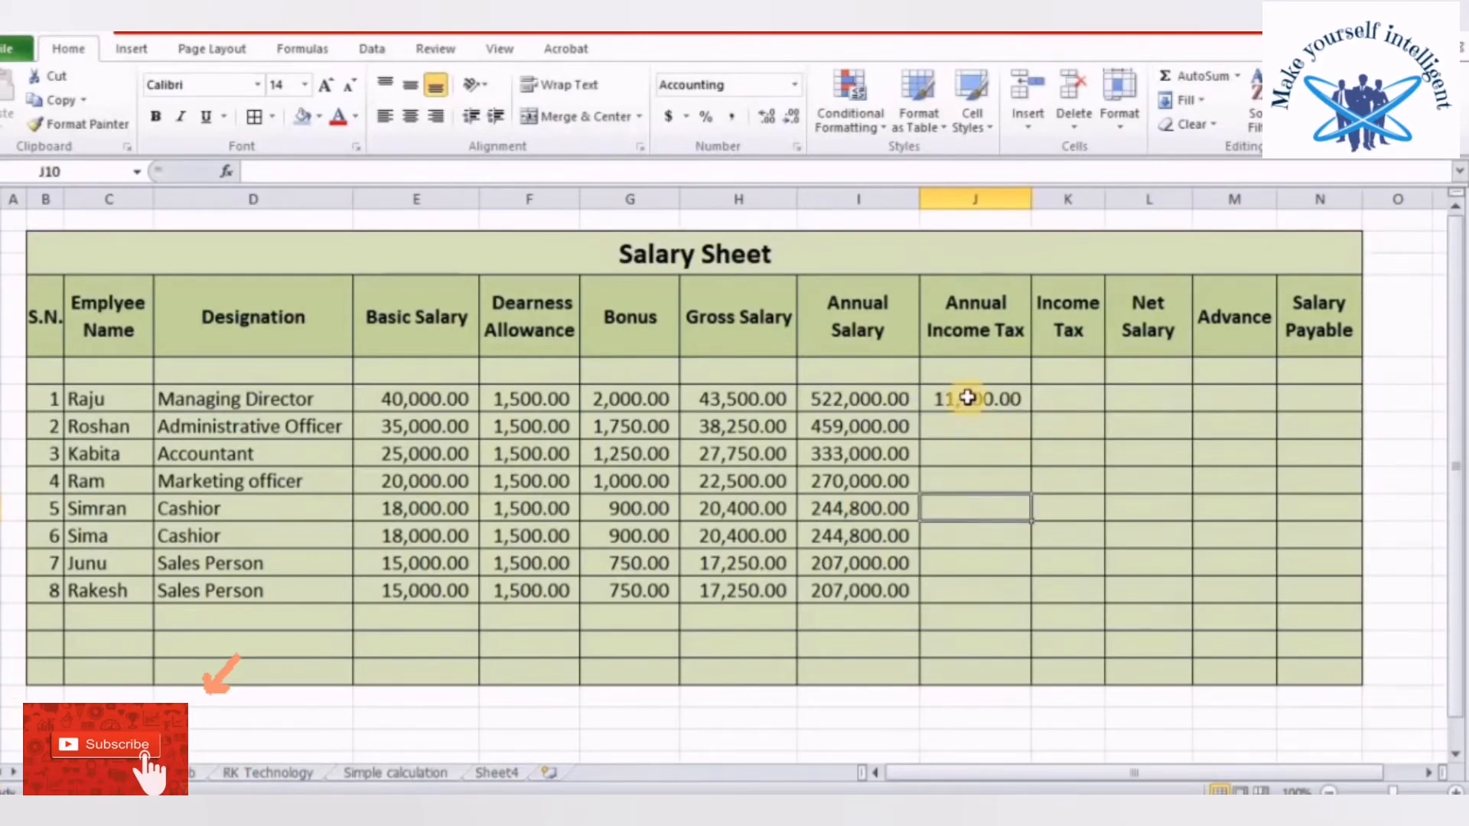
# Rename the Income Tax header in K4 to Monthly Income Tax and widen column K so "Monthly" fits on one line
pyautogui.click(1053, 319)
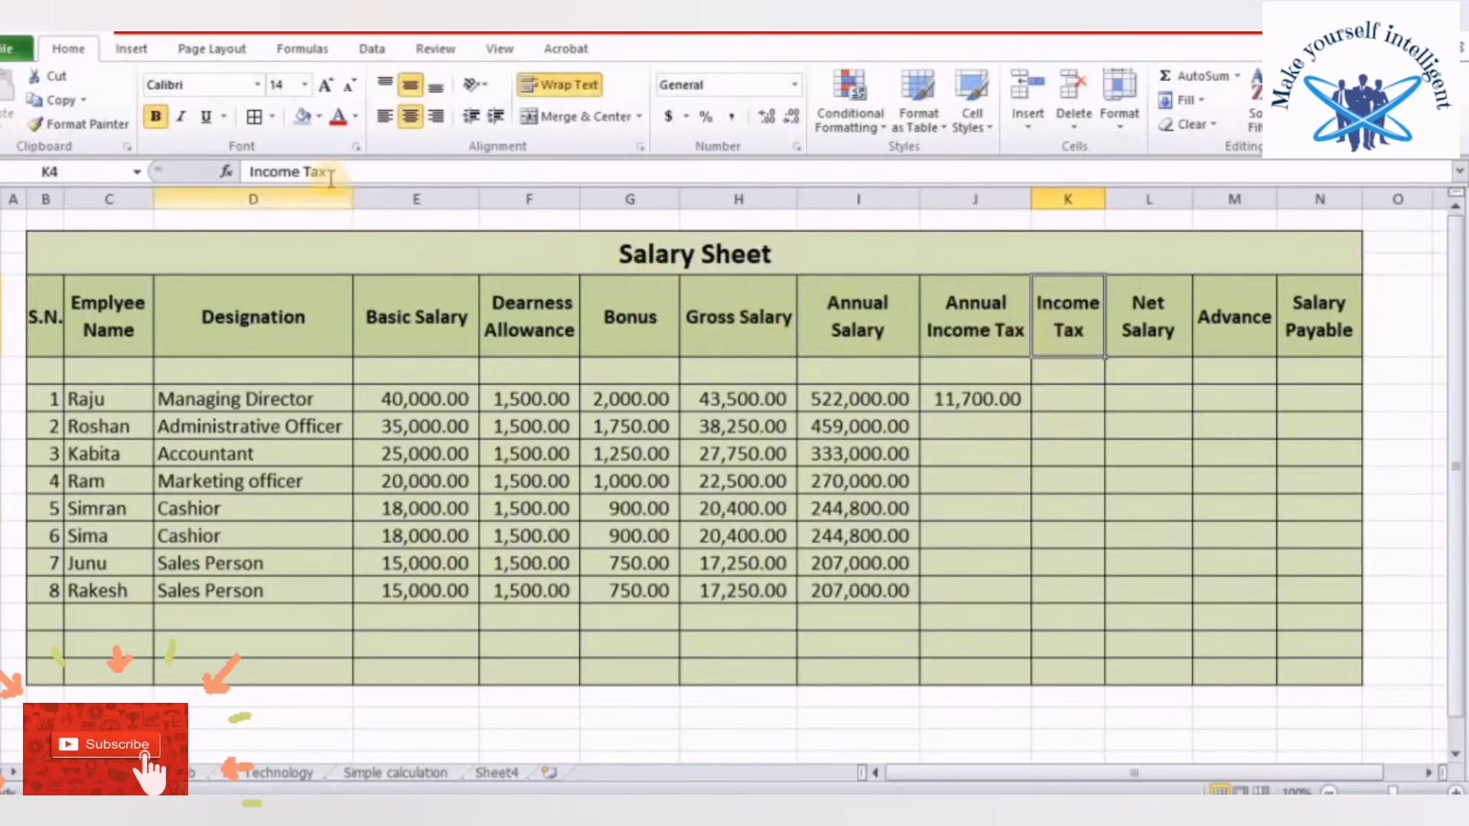
pyautogui.click(246, 170)
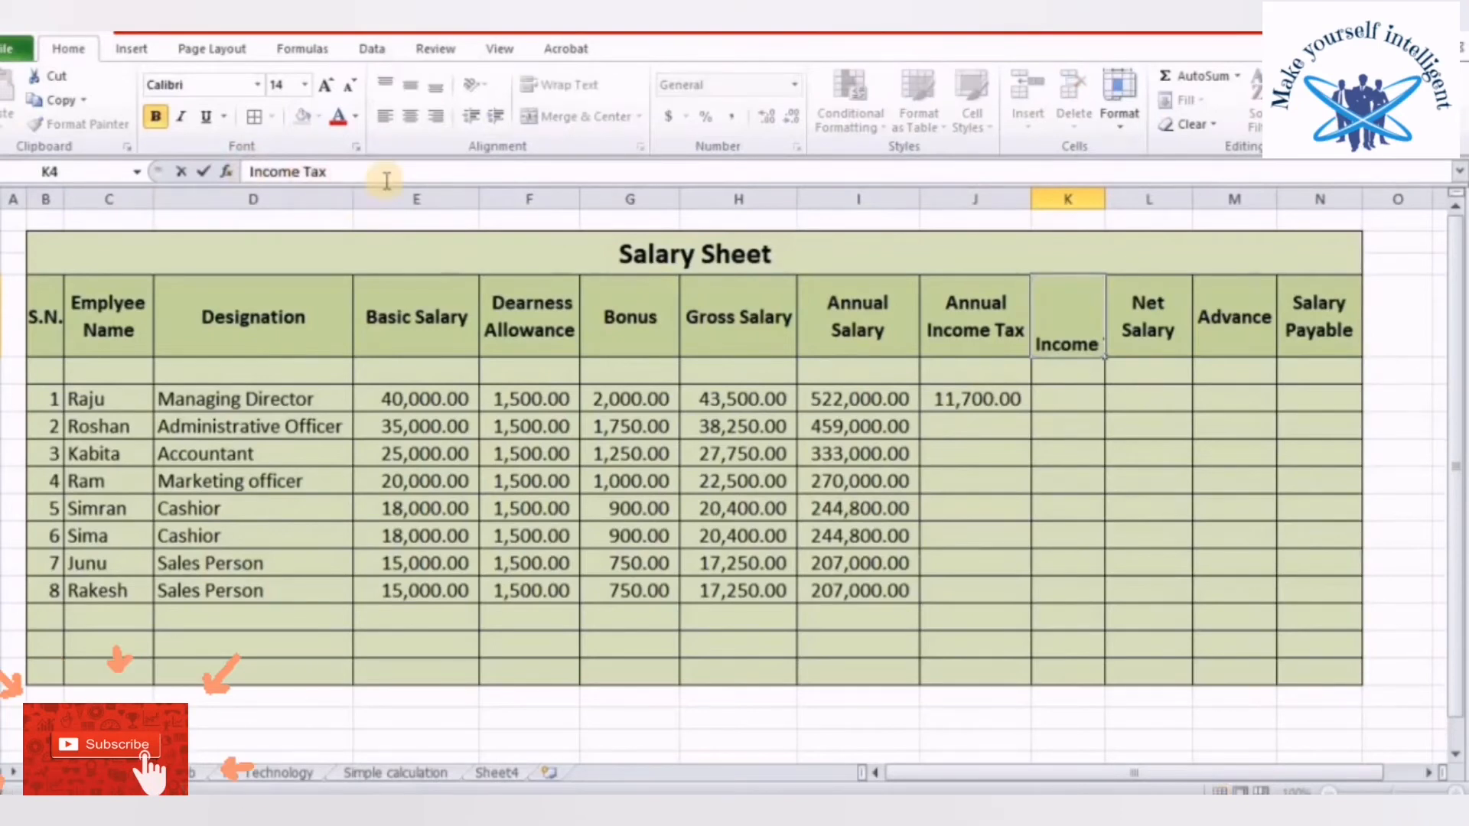
pyautogui.write('Monthl')
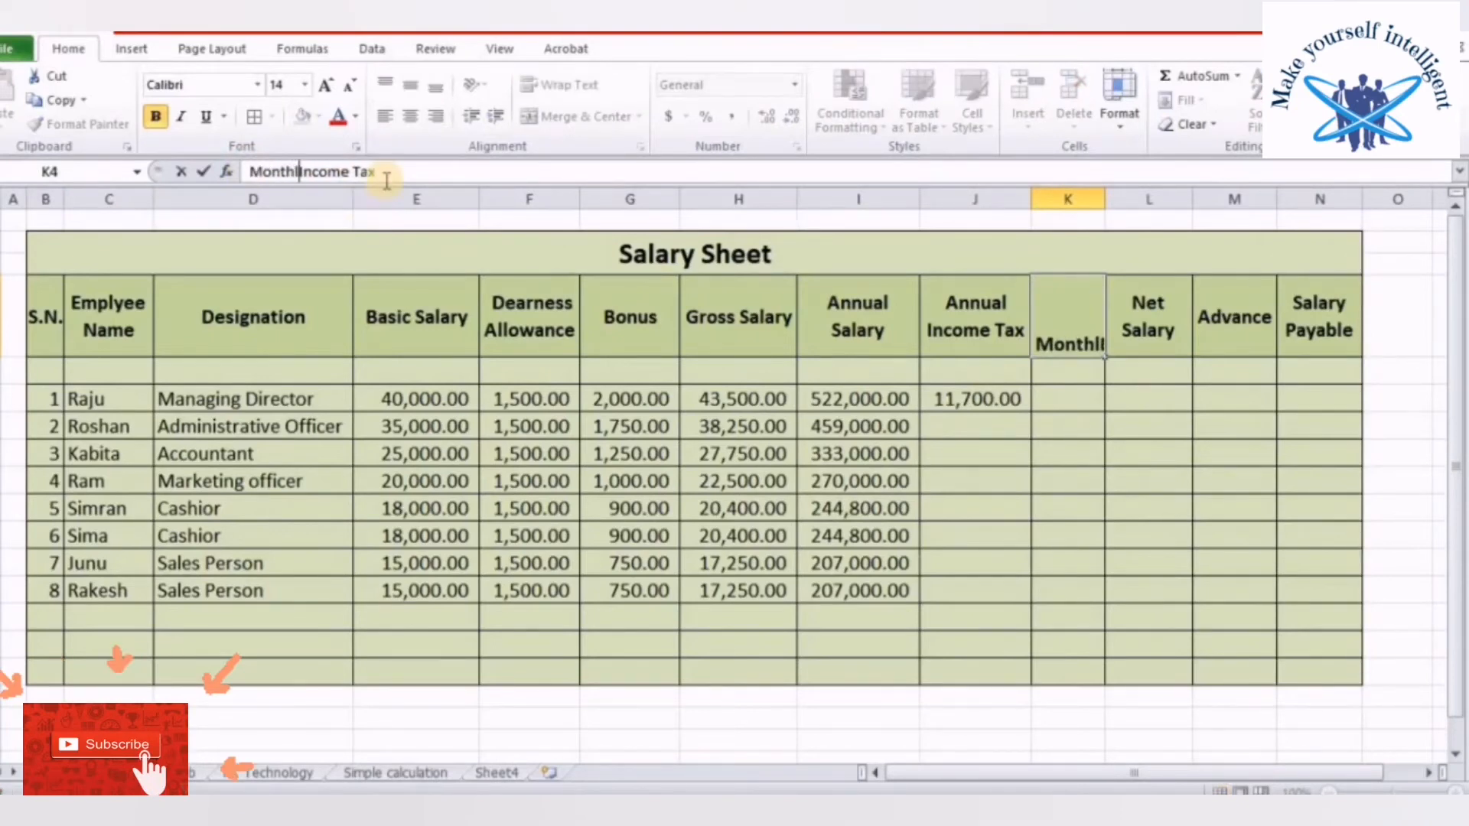
pyautogui.write('y')
pyautogui.press('Return')
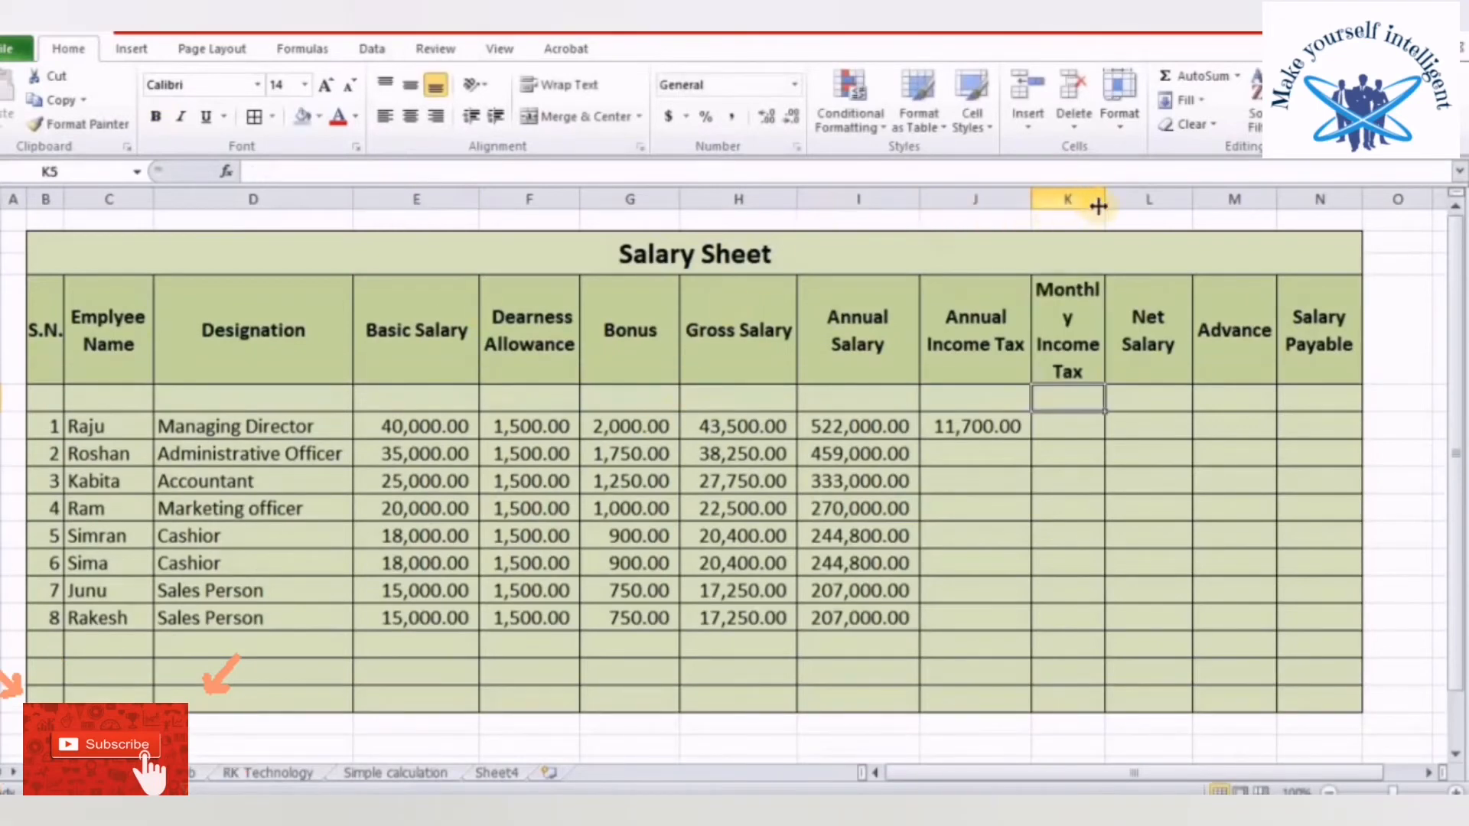
pyautogui.moveTo(1104, 202); pyautogui.dragTo(1120, 201)
# Calculate the Managing Director's monthly income tax in K6 with the formula =J6/12
pyautogui.click(1068, 476)
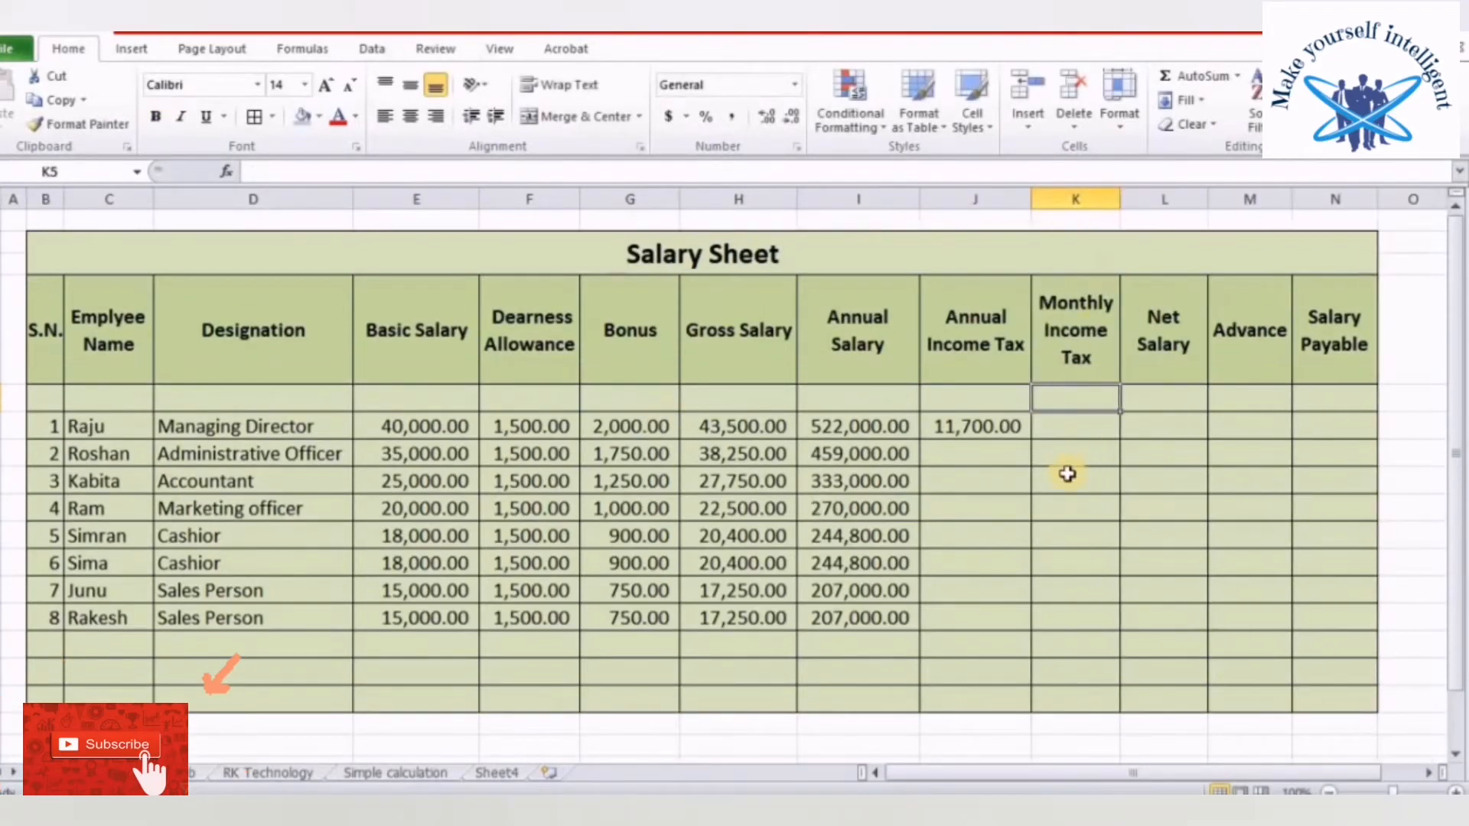
pyautogui.click(1072, 429)
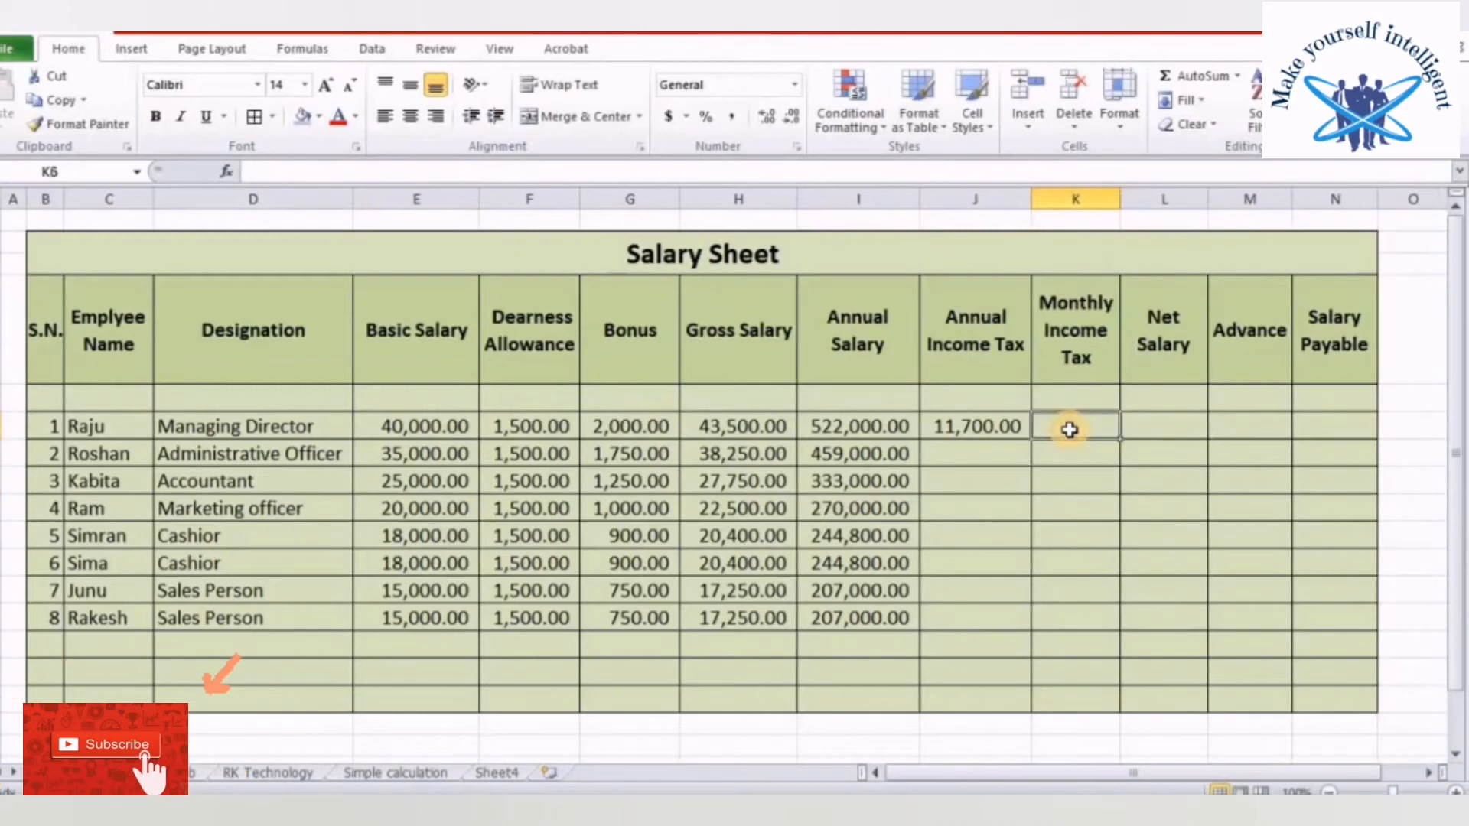
pyautogui.write('=')
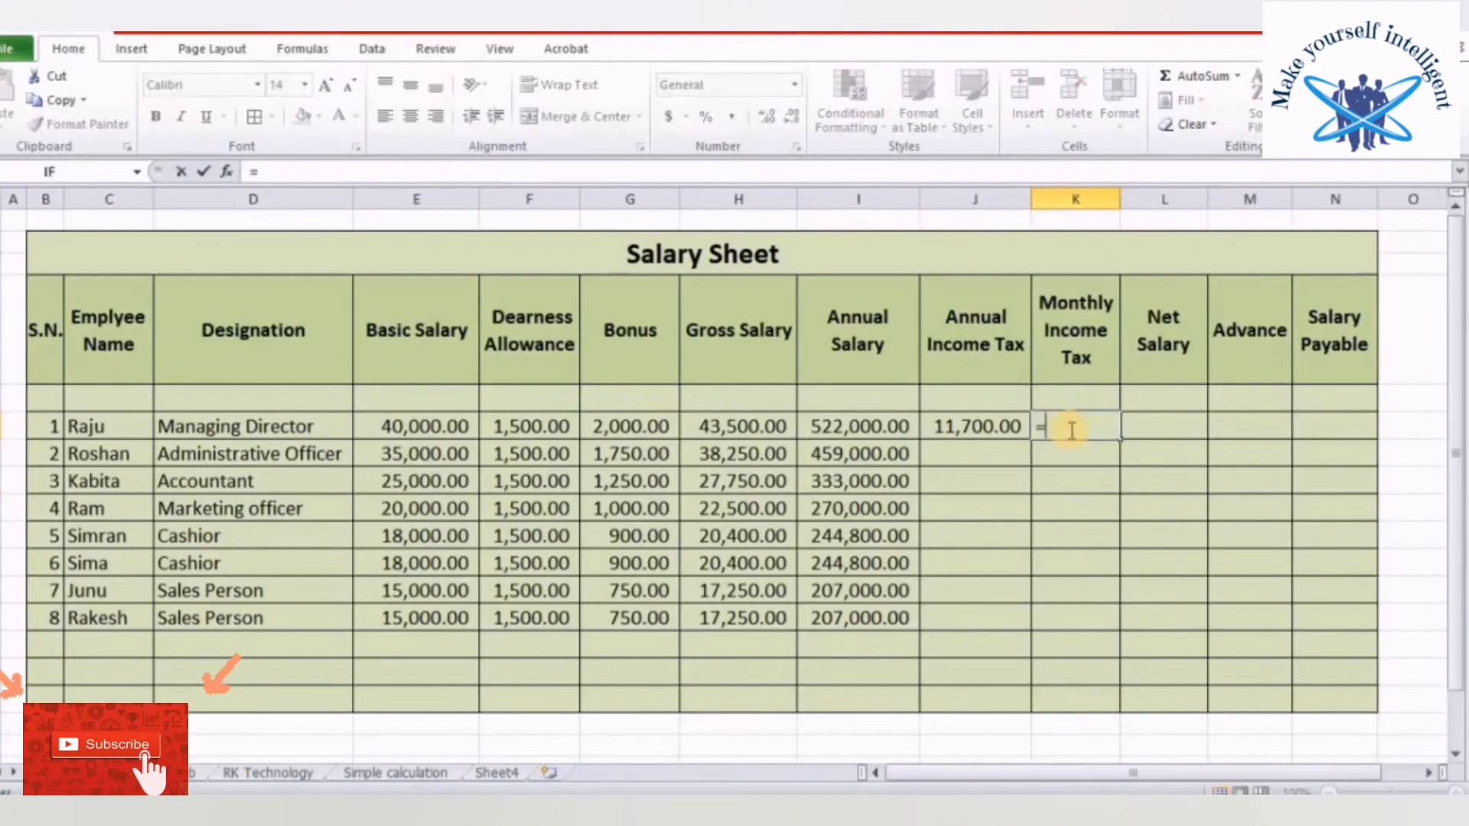
pyautogui.click(974, 431)
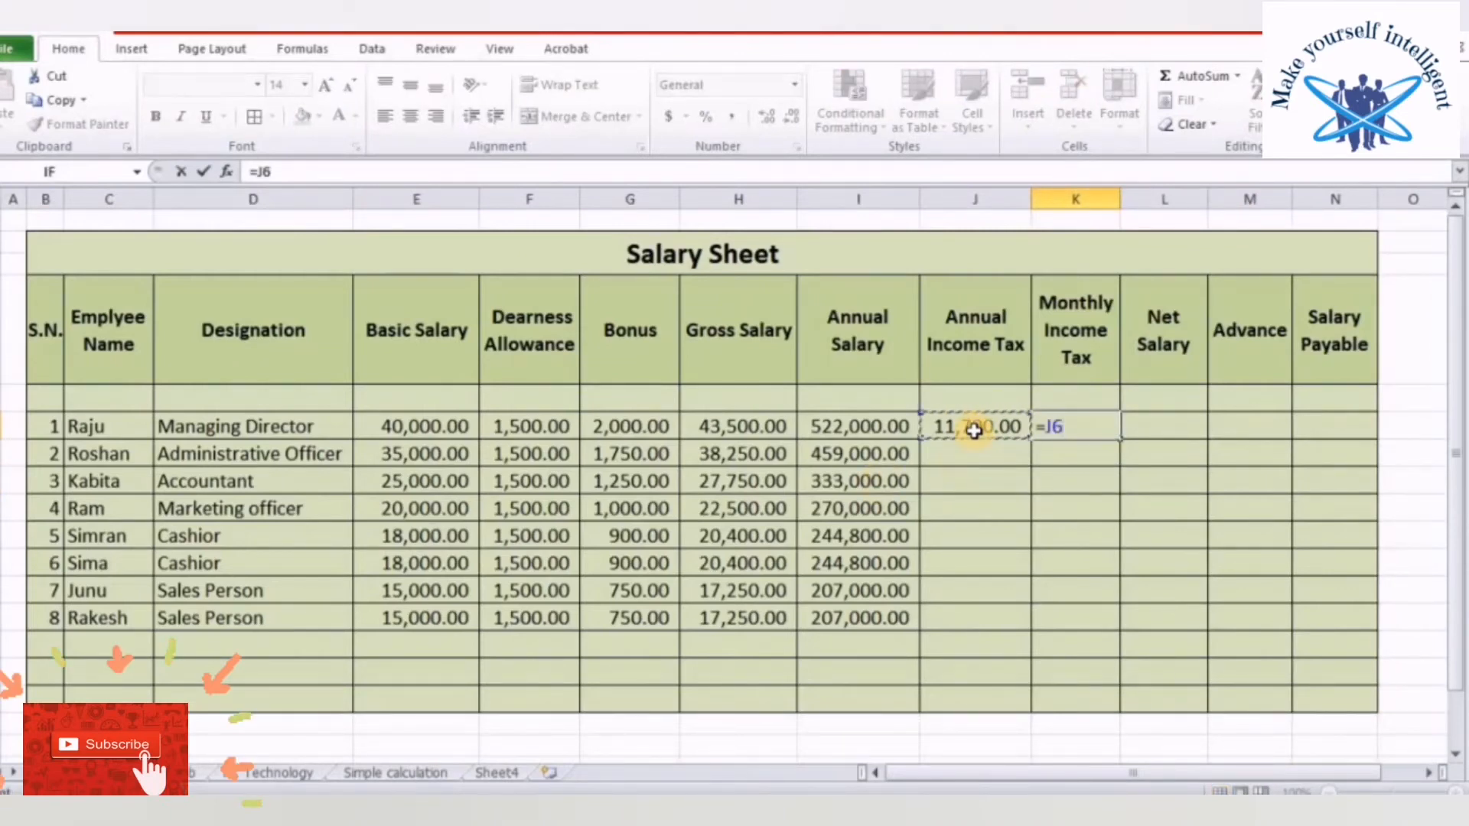
pyautogui.write('/12')
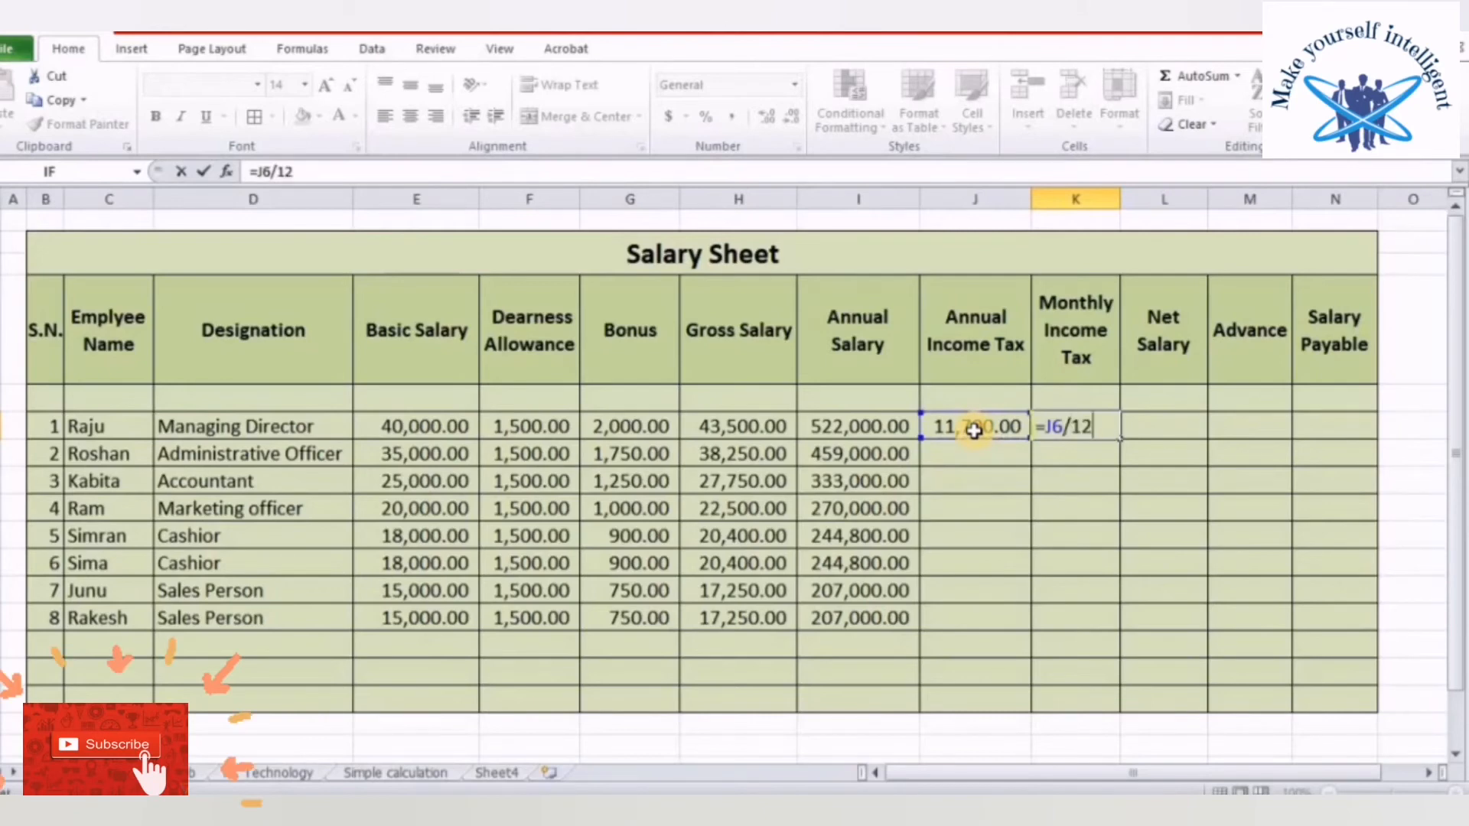
pyautogui.press('Return')
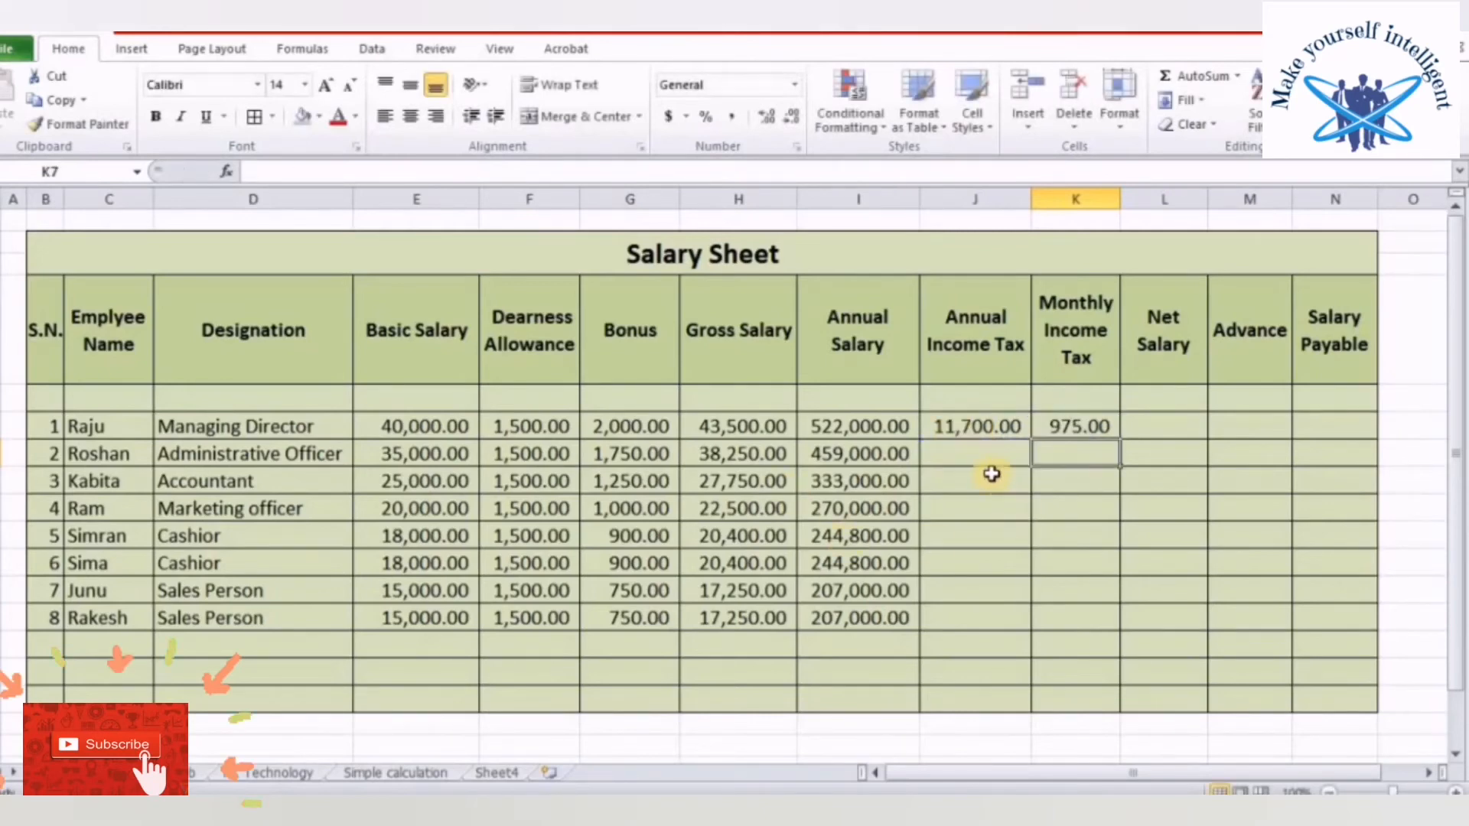
pyautogui.click(1063, 481)
pyautogui.click(1067, 430)
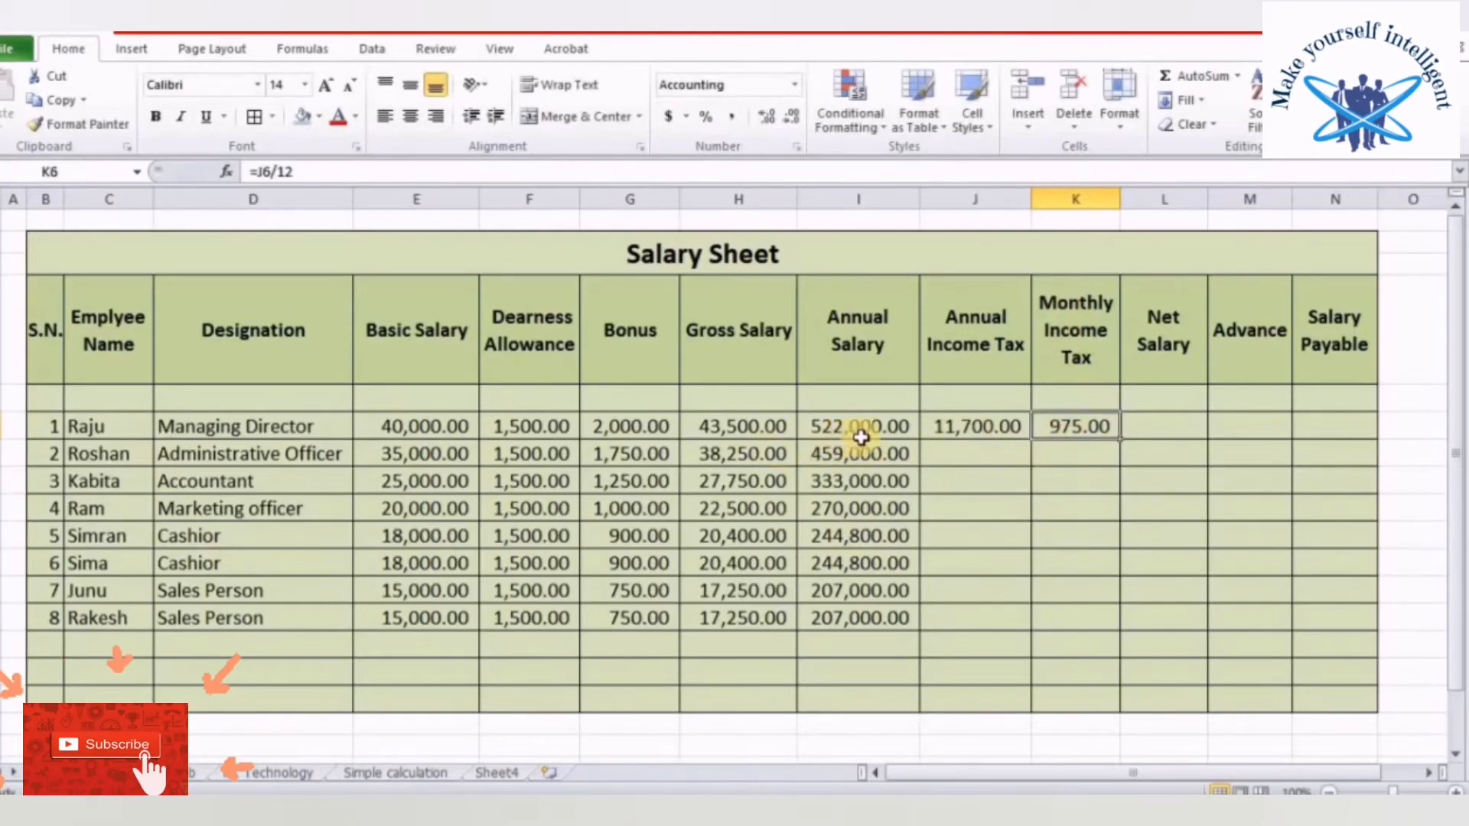
pyautogui.click(200, 432)
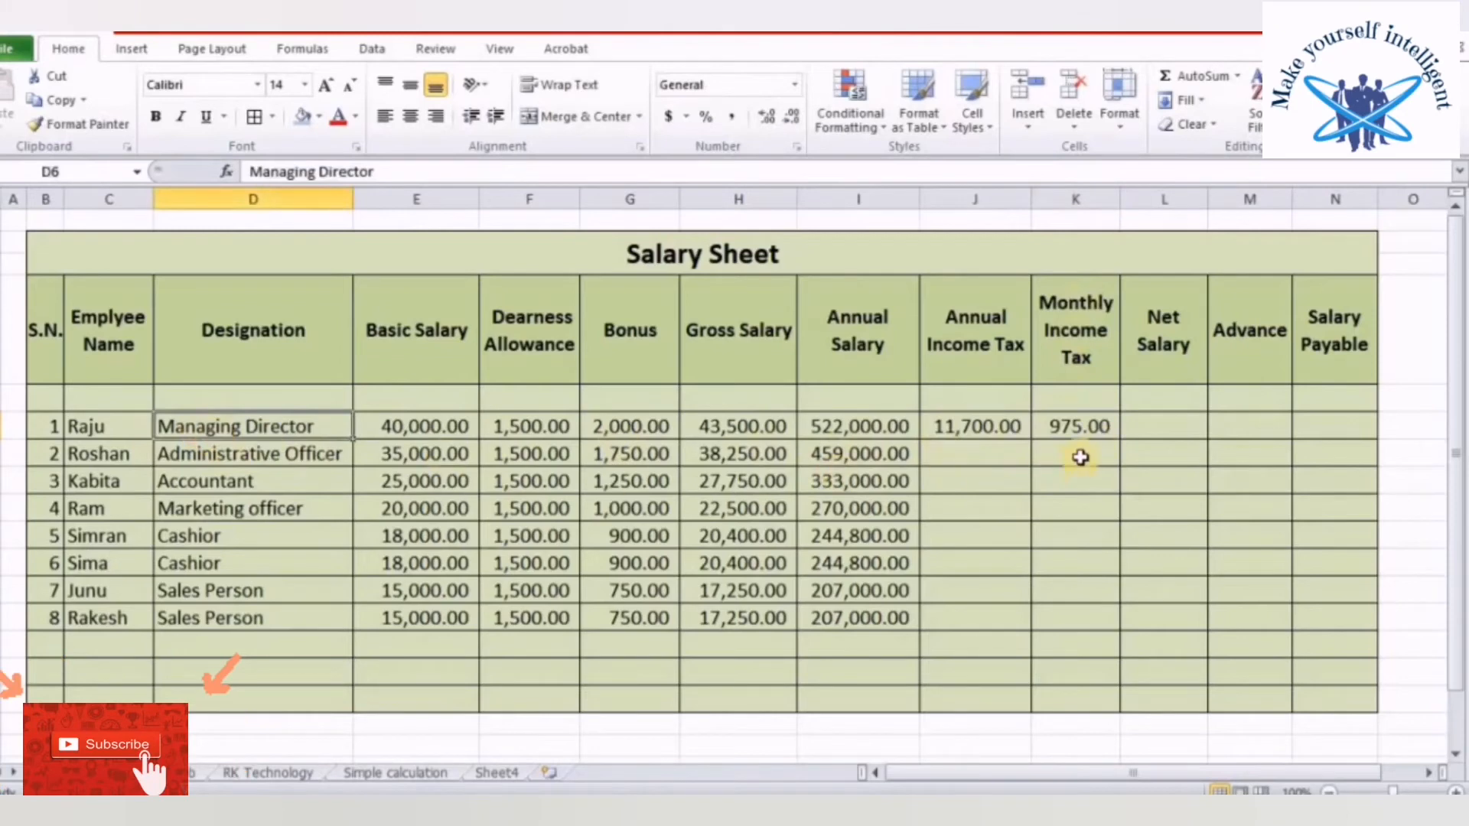
pyautogui.click(1074, 457)
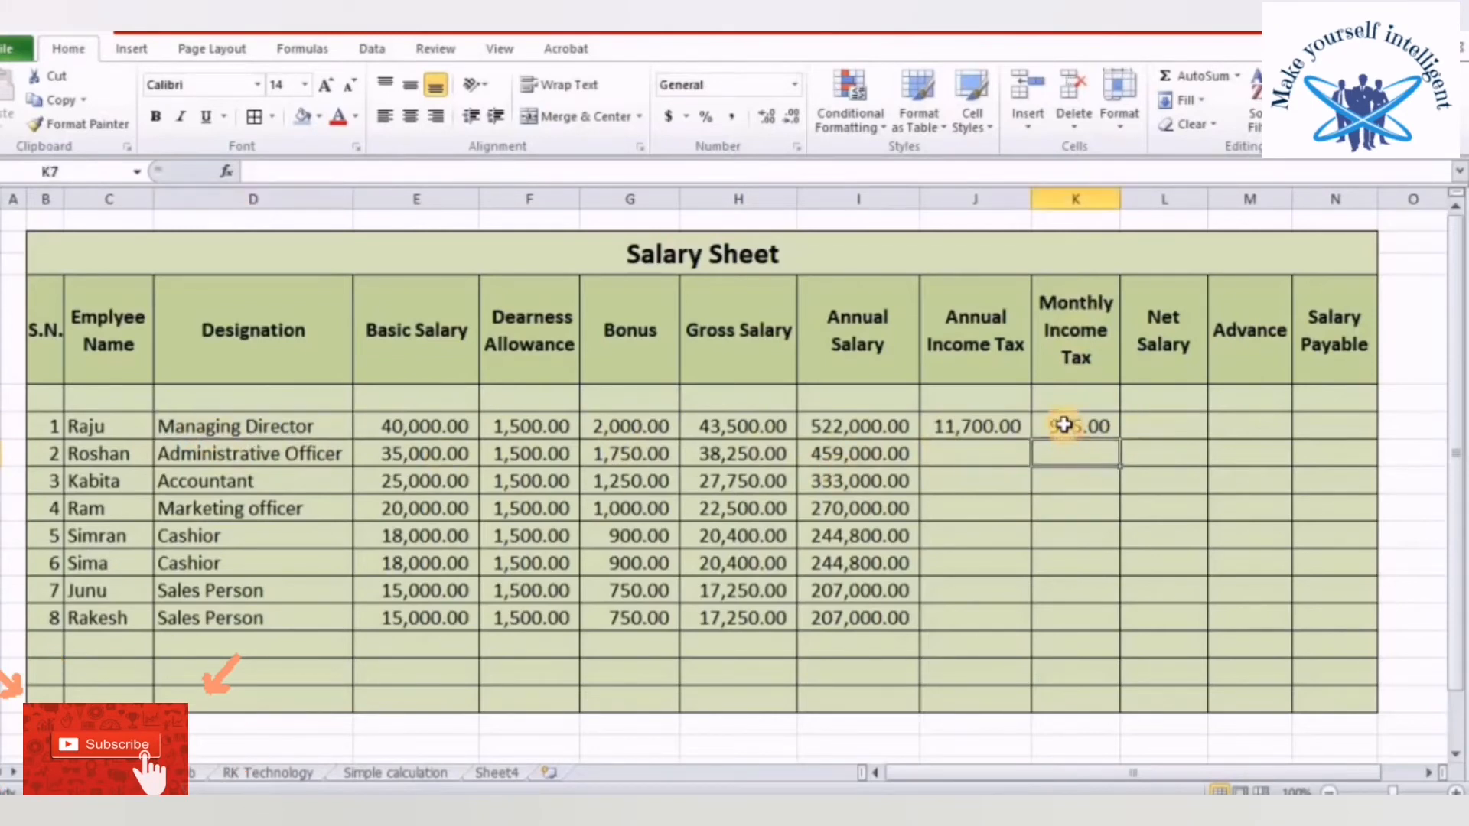
pyautogui.click(1062, 422)
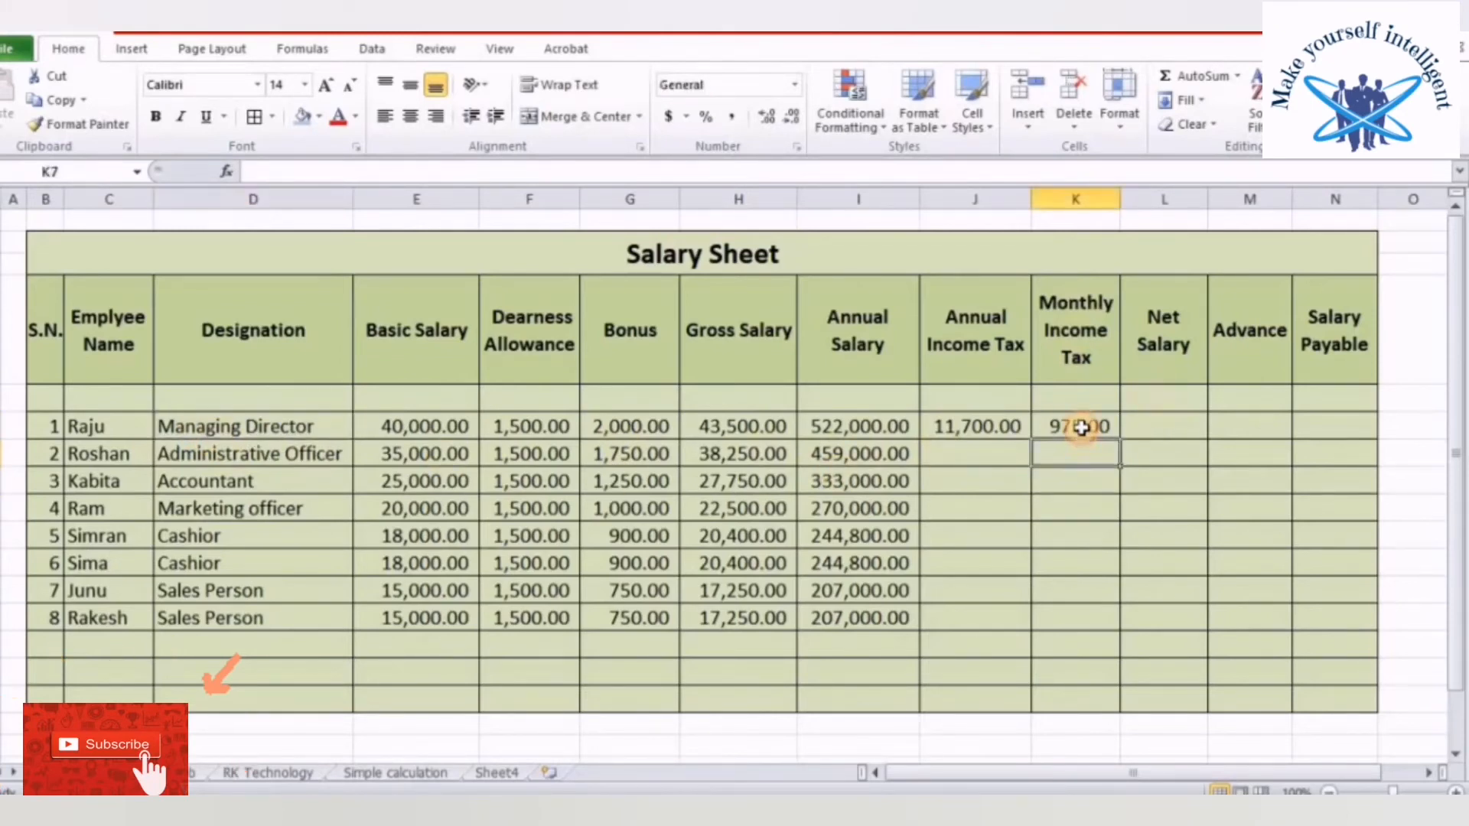
# Calculate the Managing Director's net salary in L6 with the formula =H6-K6 and widen column L to show the full amount
pyautogui.click(1170, 424)
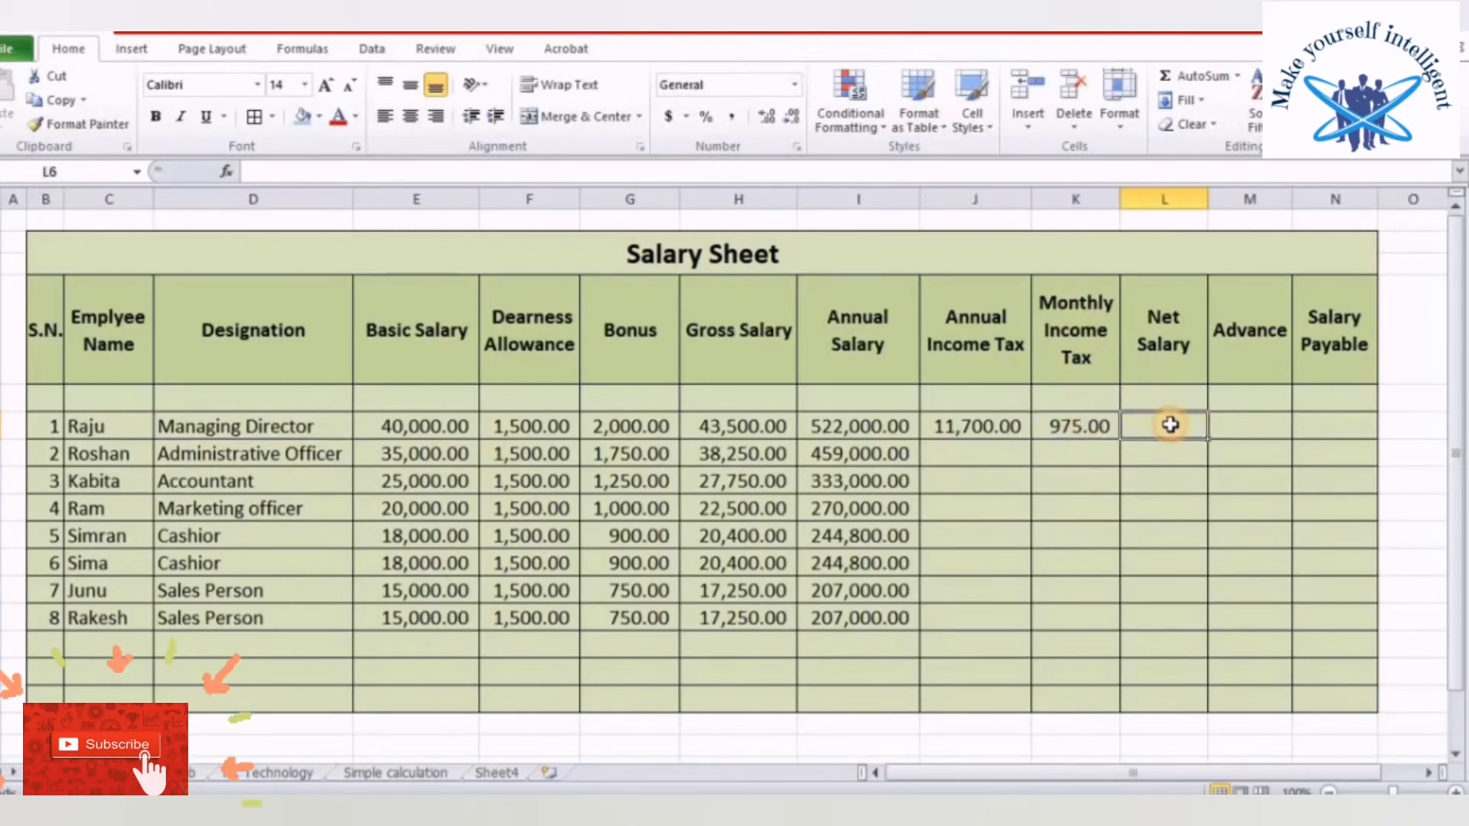
pyautogui.write('=')
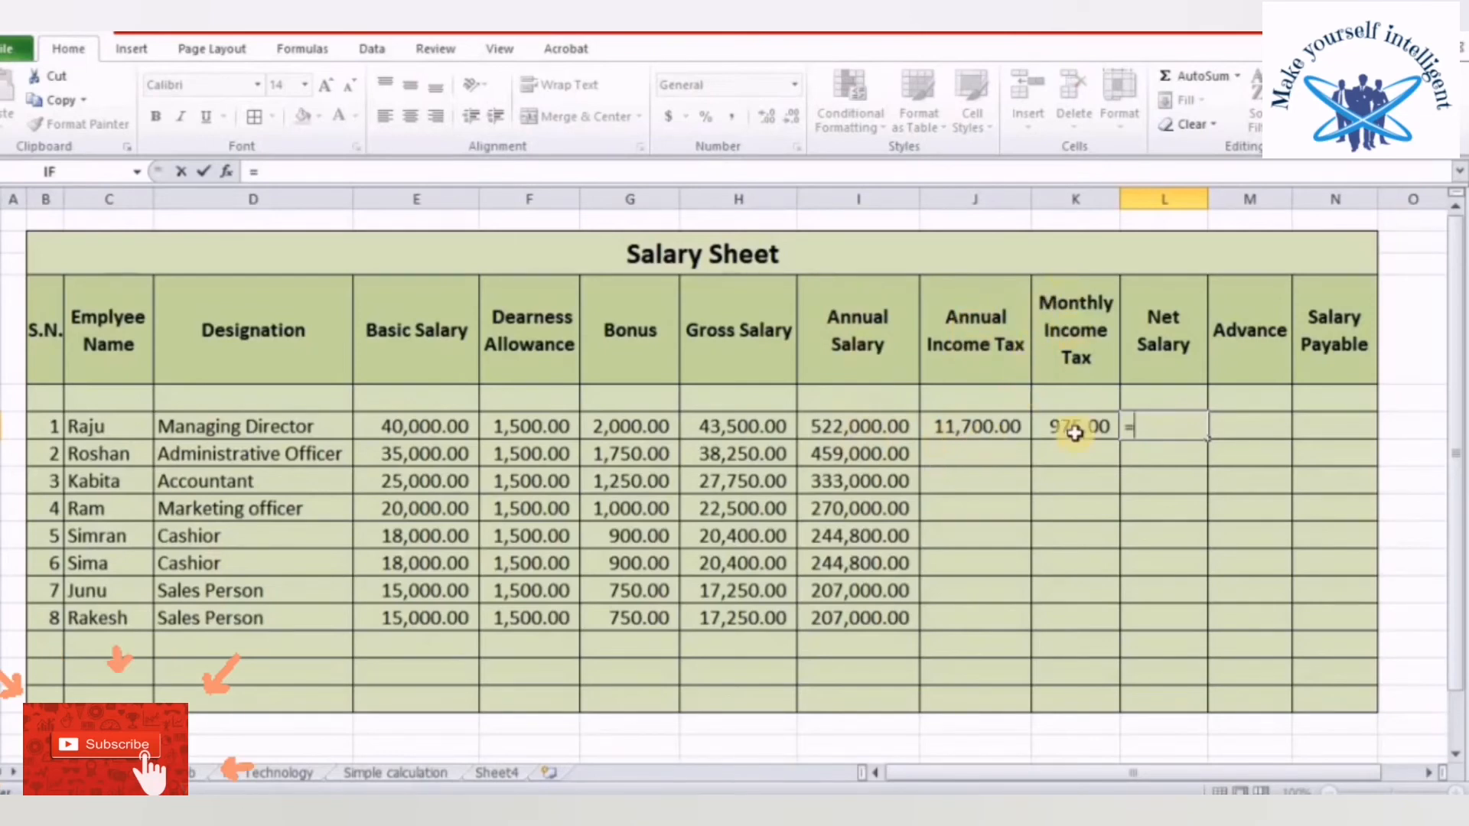
pyautogui.click(740, 428)
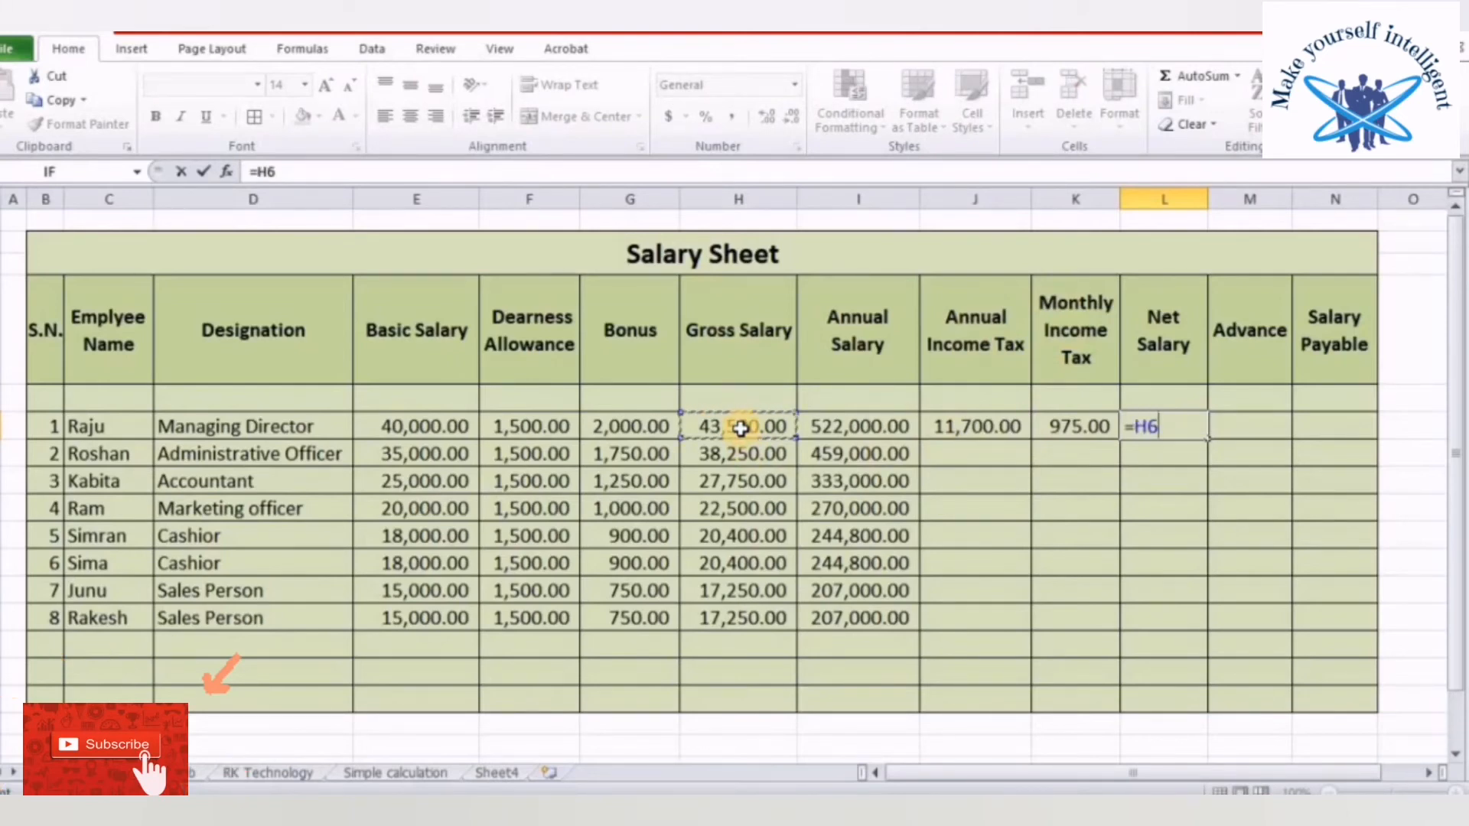
pyautogui.write('-')
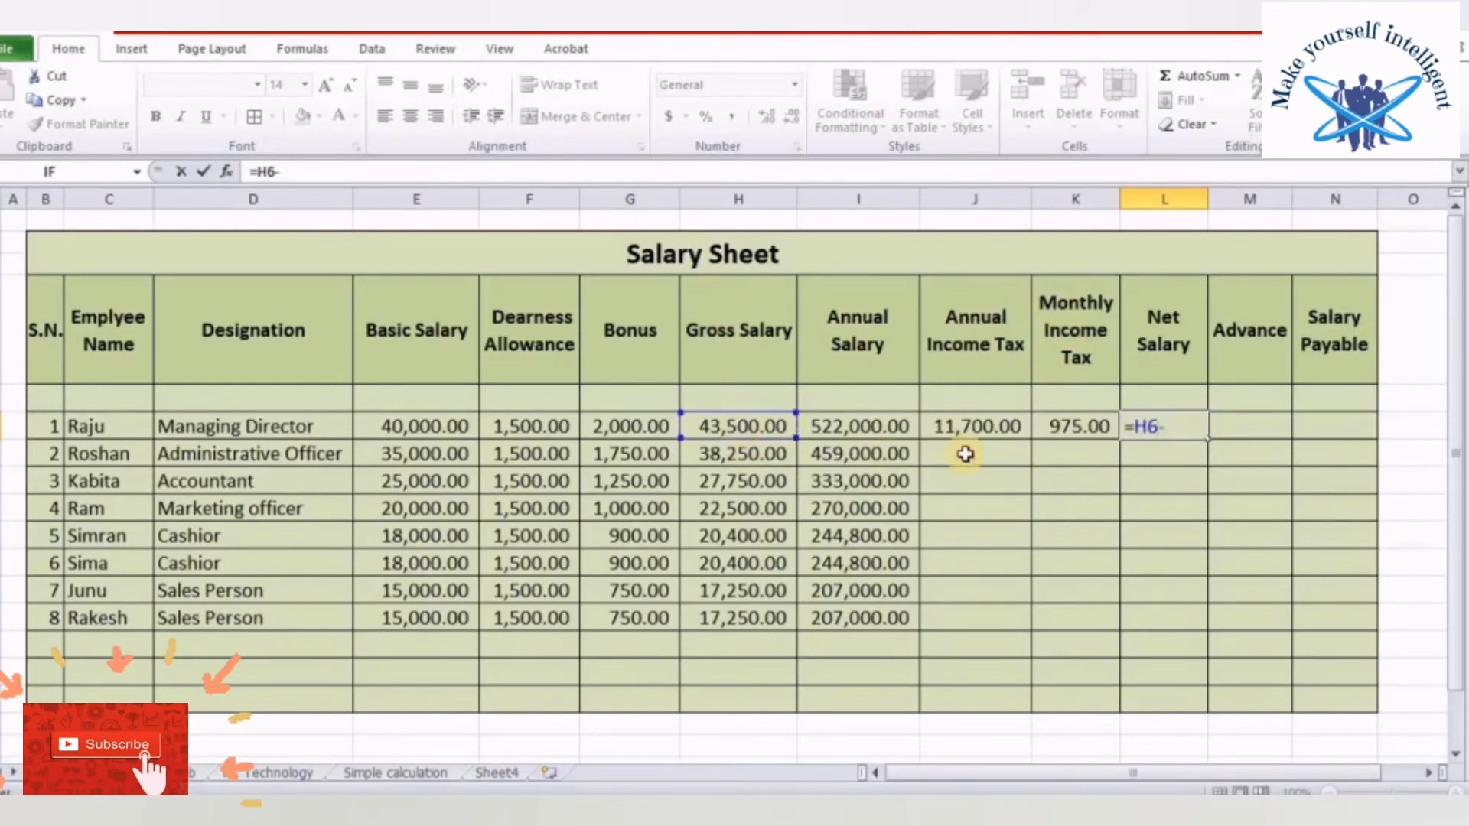
pyautogui.click(1094, 427)
pyautogui.press('Return')
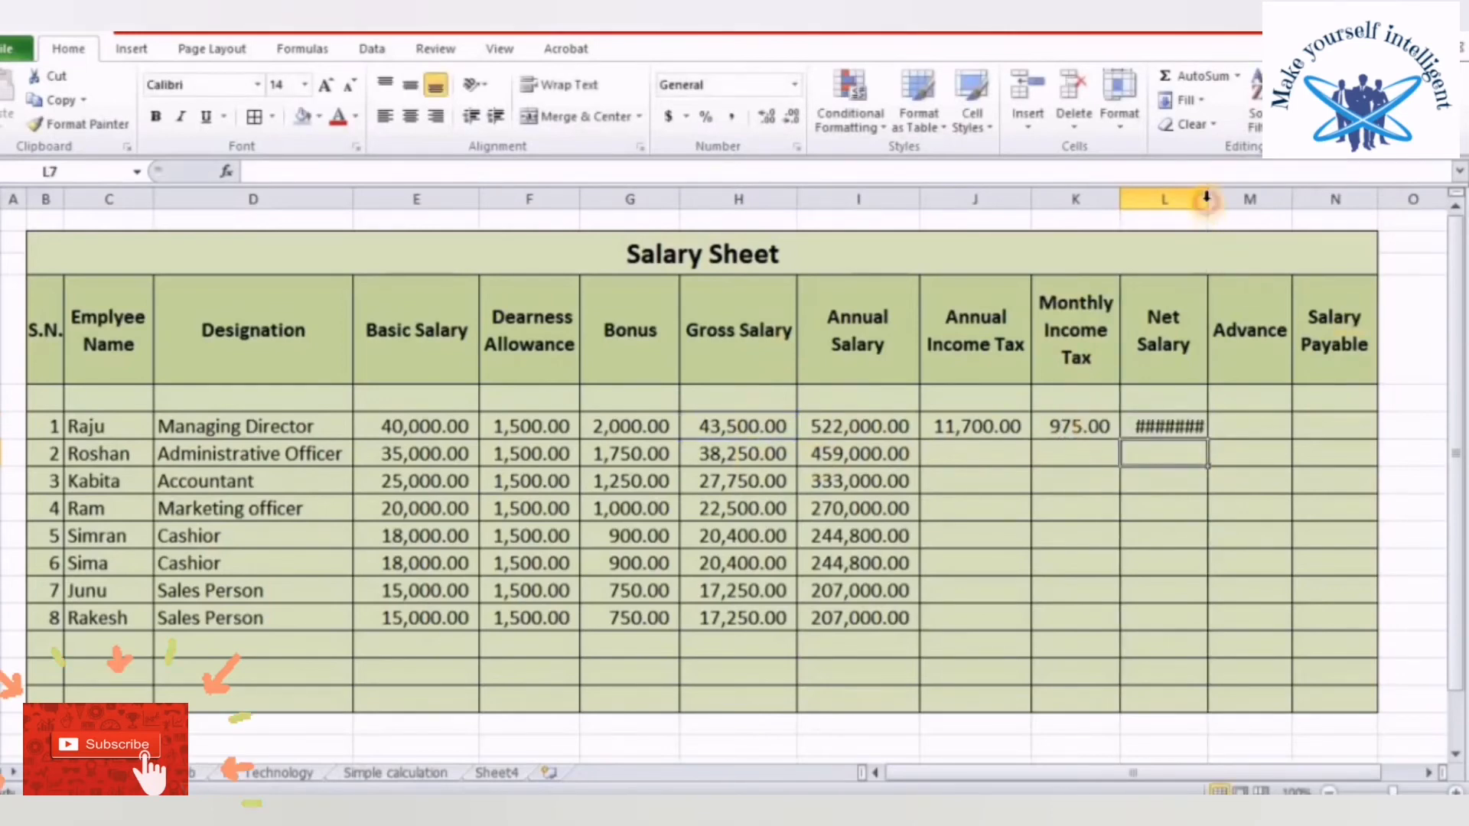
pyautogui.moveTo(1206, 199); pyautogui.dragTo(1232, 199)
pyautogui.click(1159, 426)
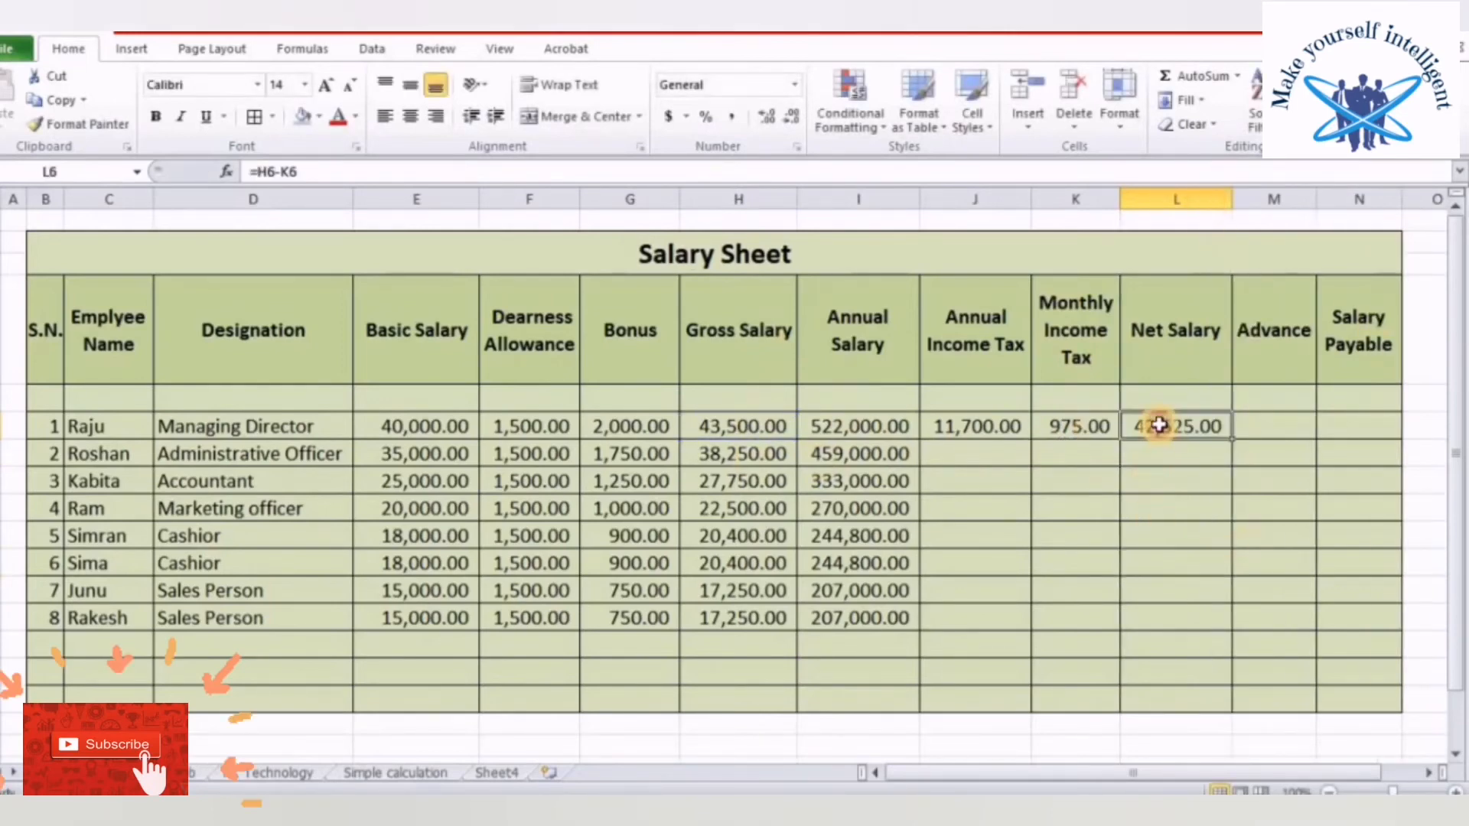
pyautogui.click(1153, 457)
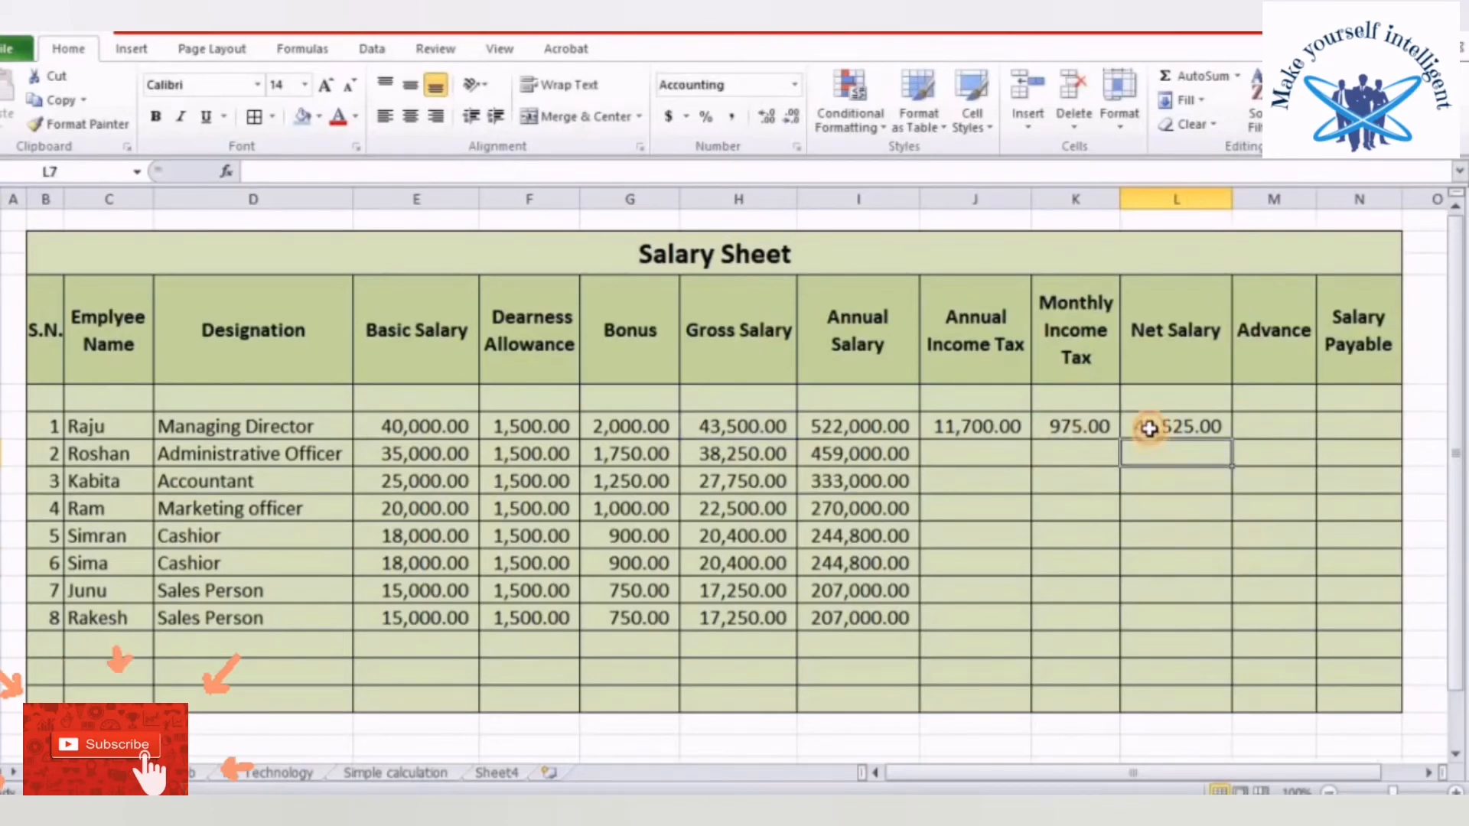
pyautogui.click(1149, 429)
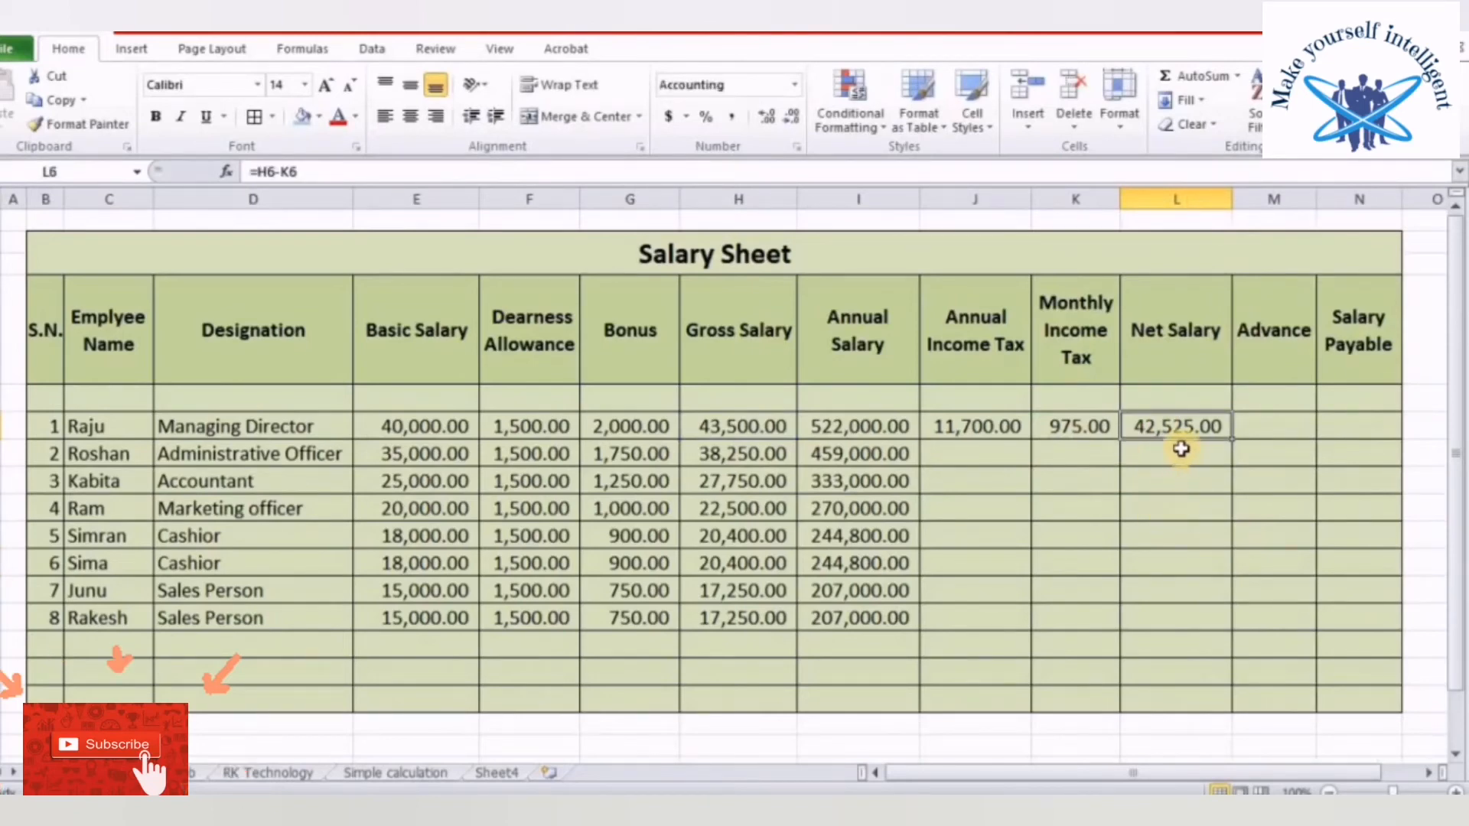
# Enter 5000 as the Managing Director's advance in M6 and apply the comma number format to column M
pyautogui.click(1266, 427)
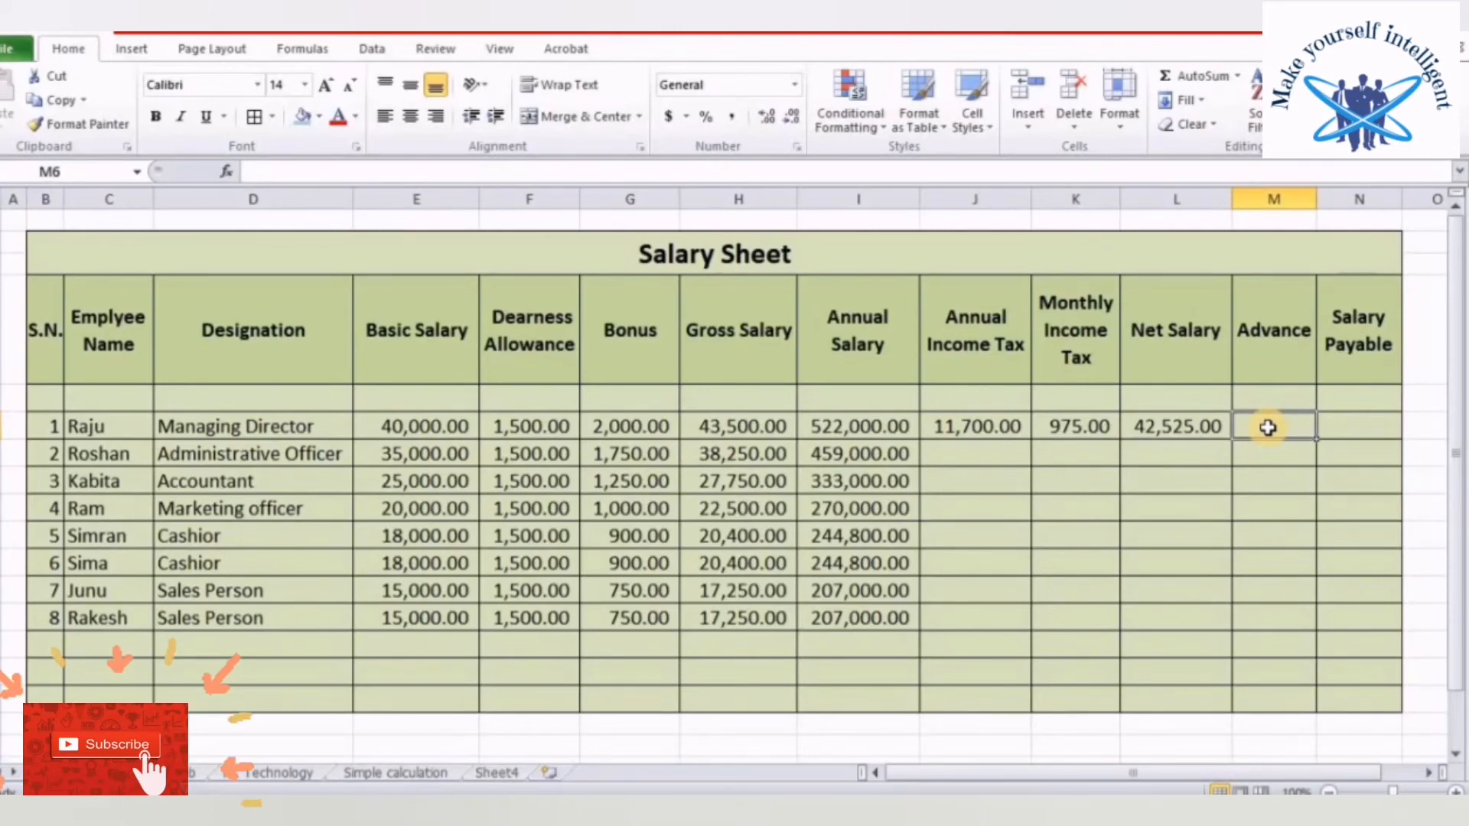
pyautogui.write('5000')
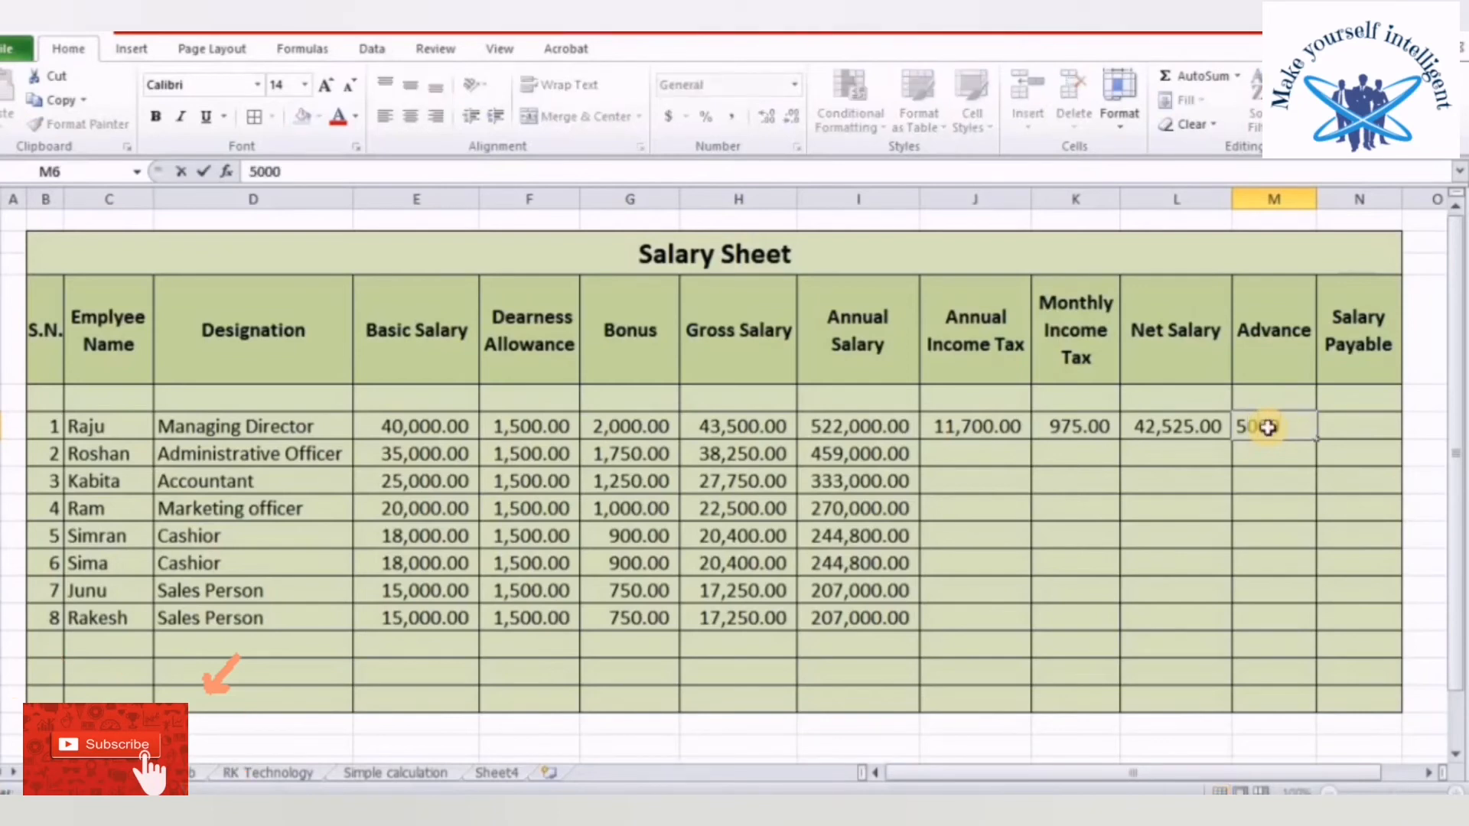
pyautogui.press('Return')
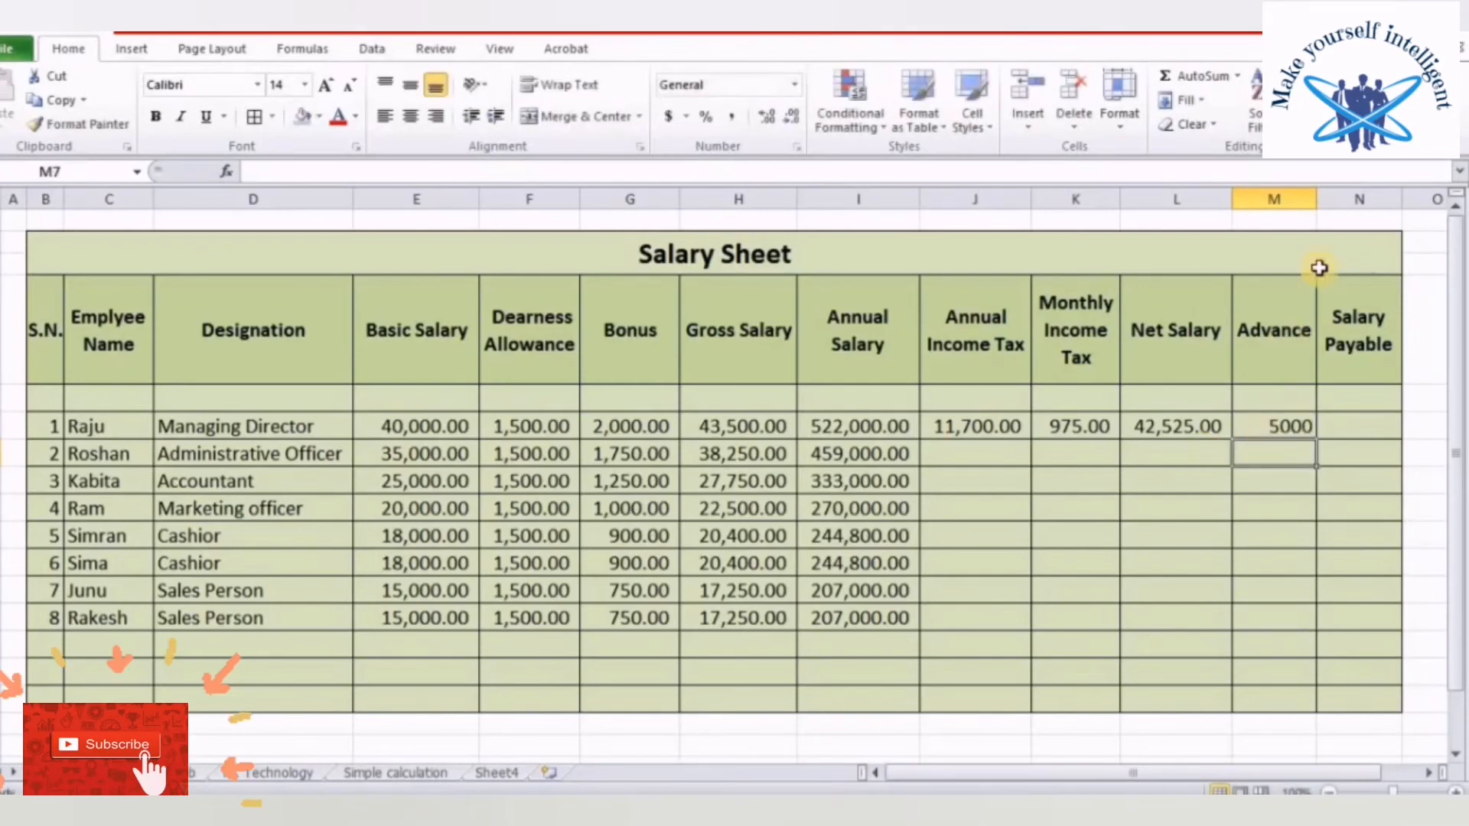
pyautogui.click(1279, 199)
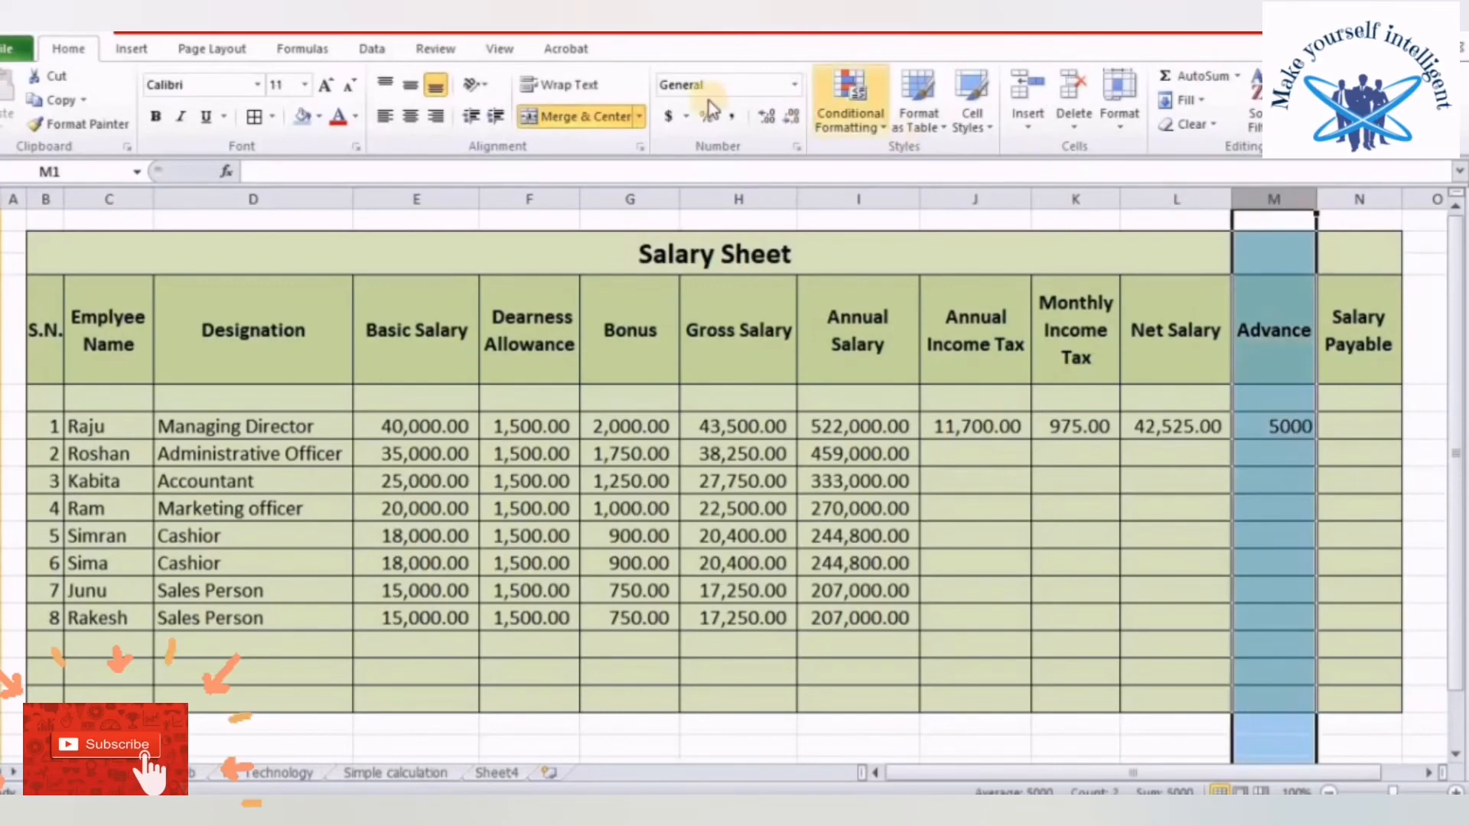
pyautogui.click(726, 119)
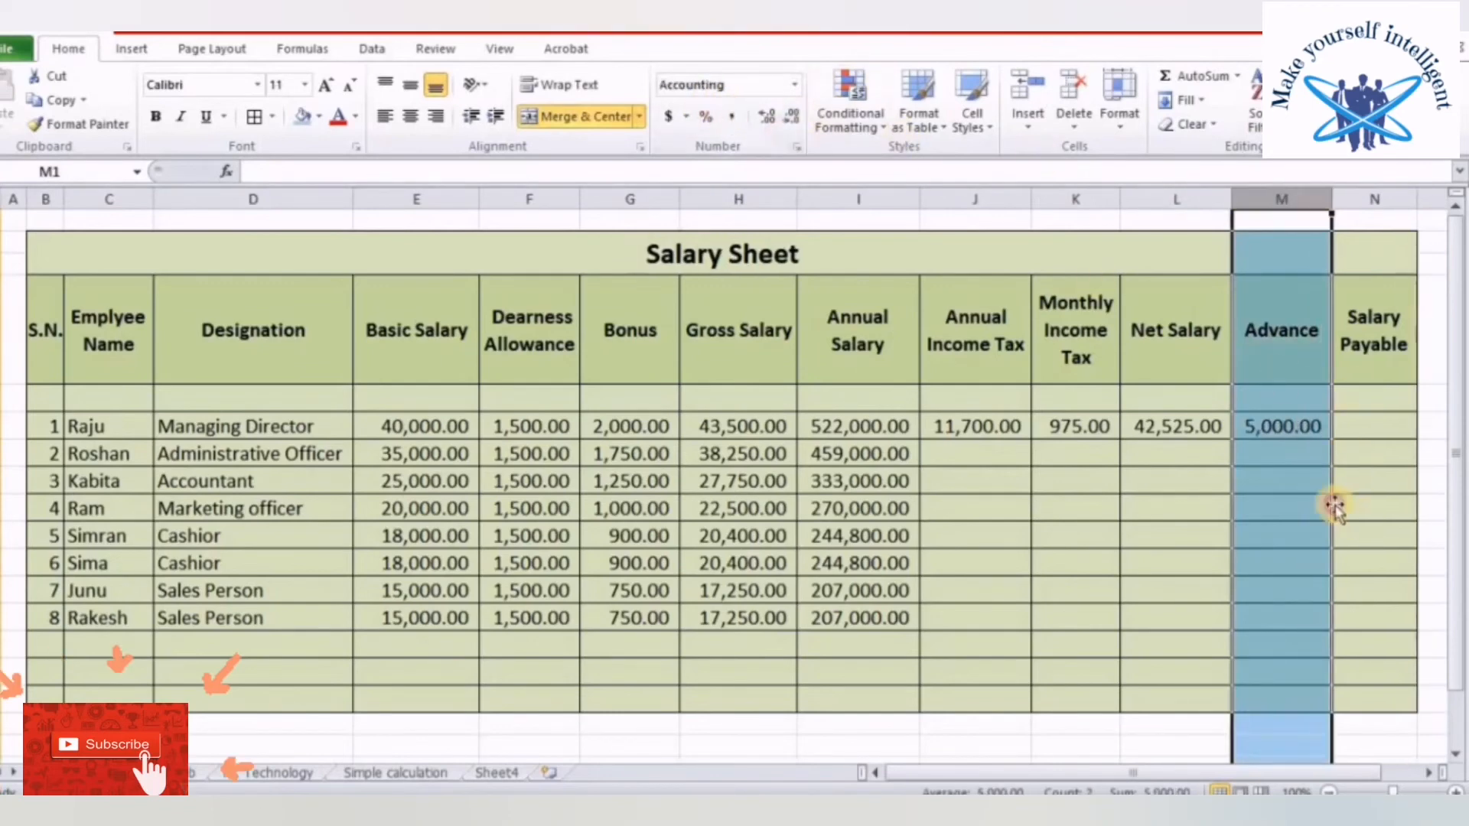
pyautogui.click(1335, 505)
# Calculate the Managing Director's salary payable in N6 with the formula =L6-M6 and fit column N's width to its contents
pyautogui.click(1362, 429)
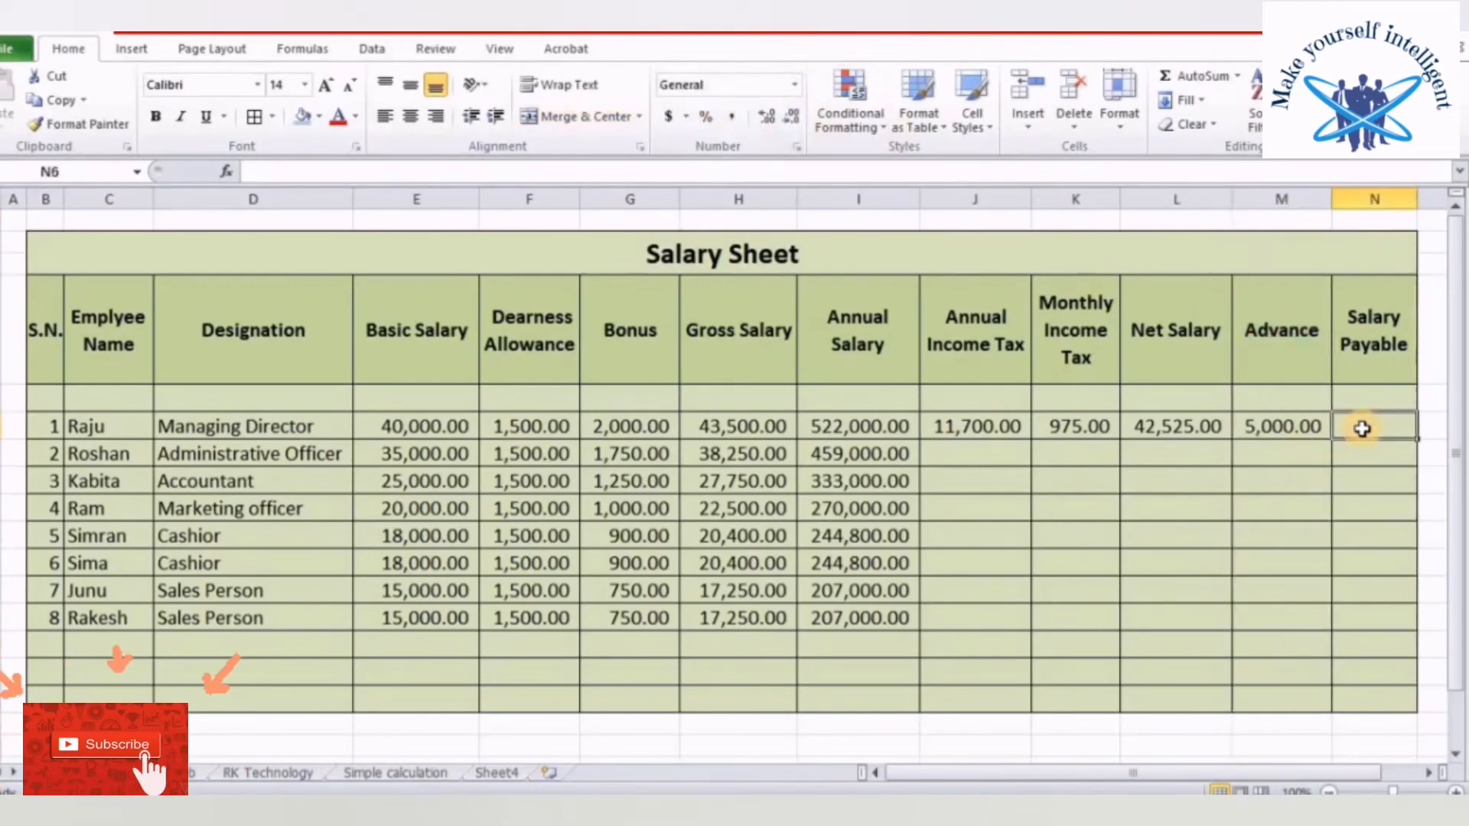
pyautogui.write('=')
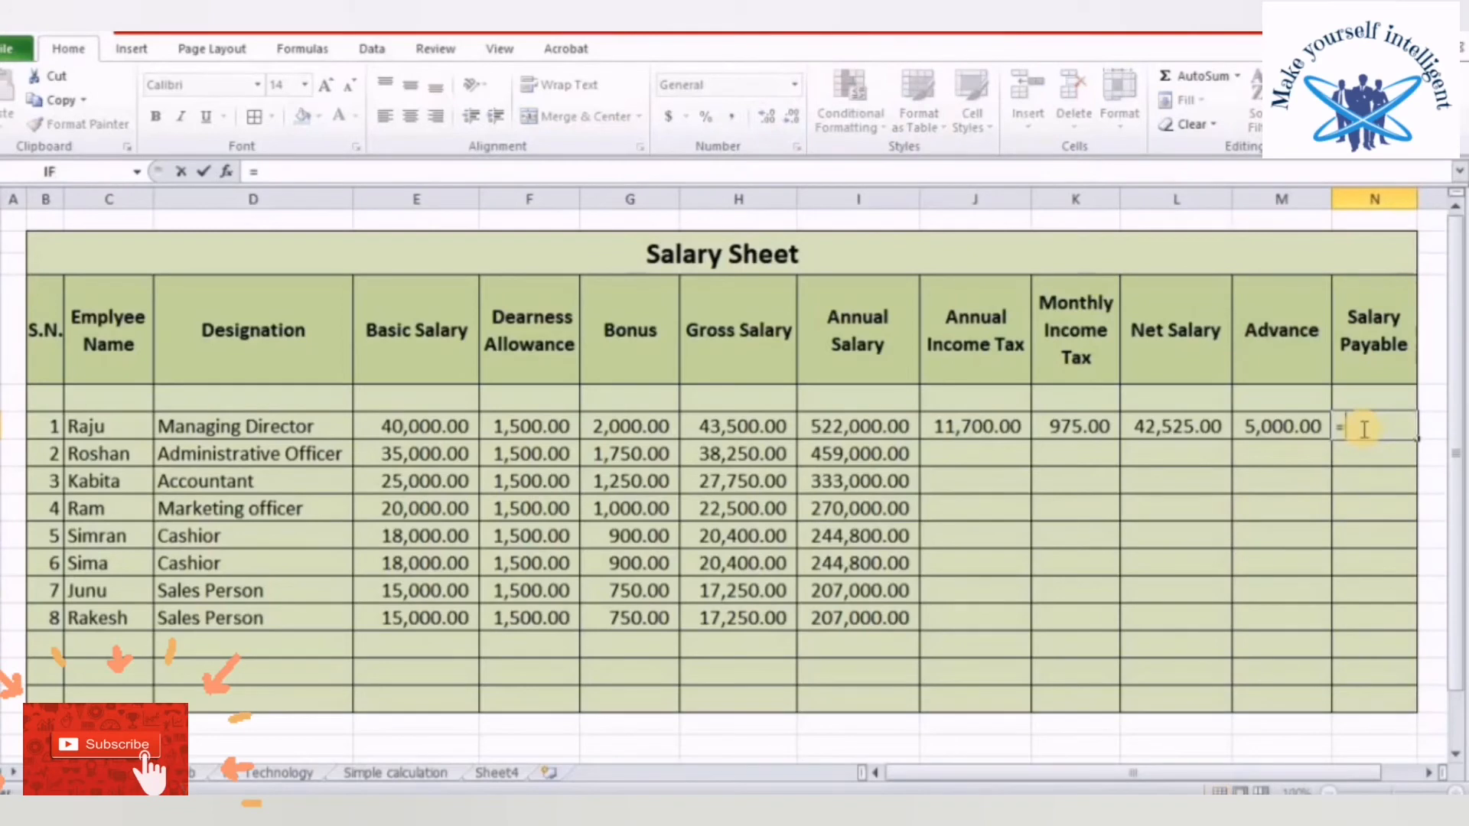
pyautogui.click(1162, 428)
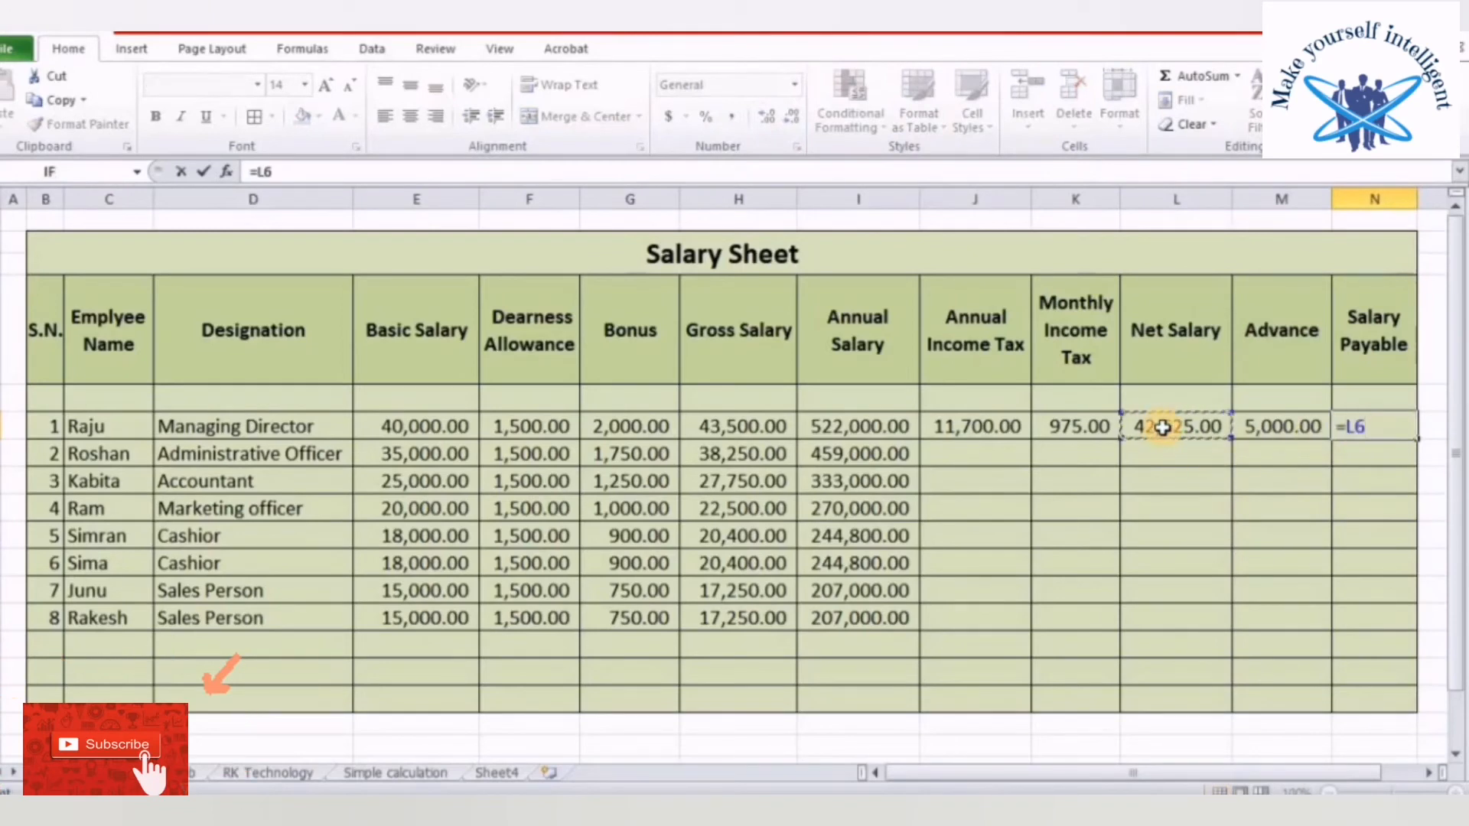
pyautogui.write('-')
pyautogui.click(1275, 419)
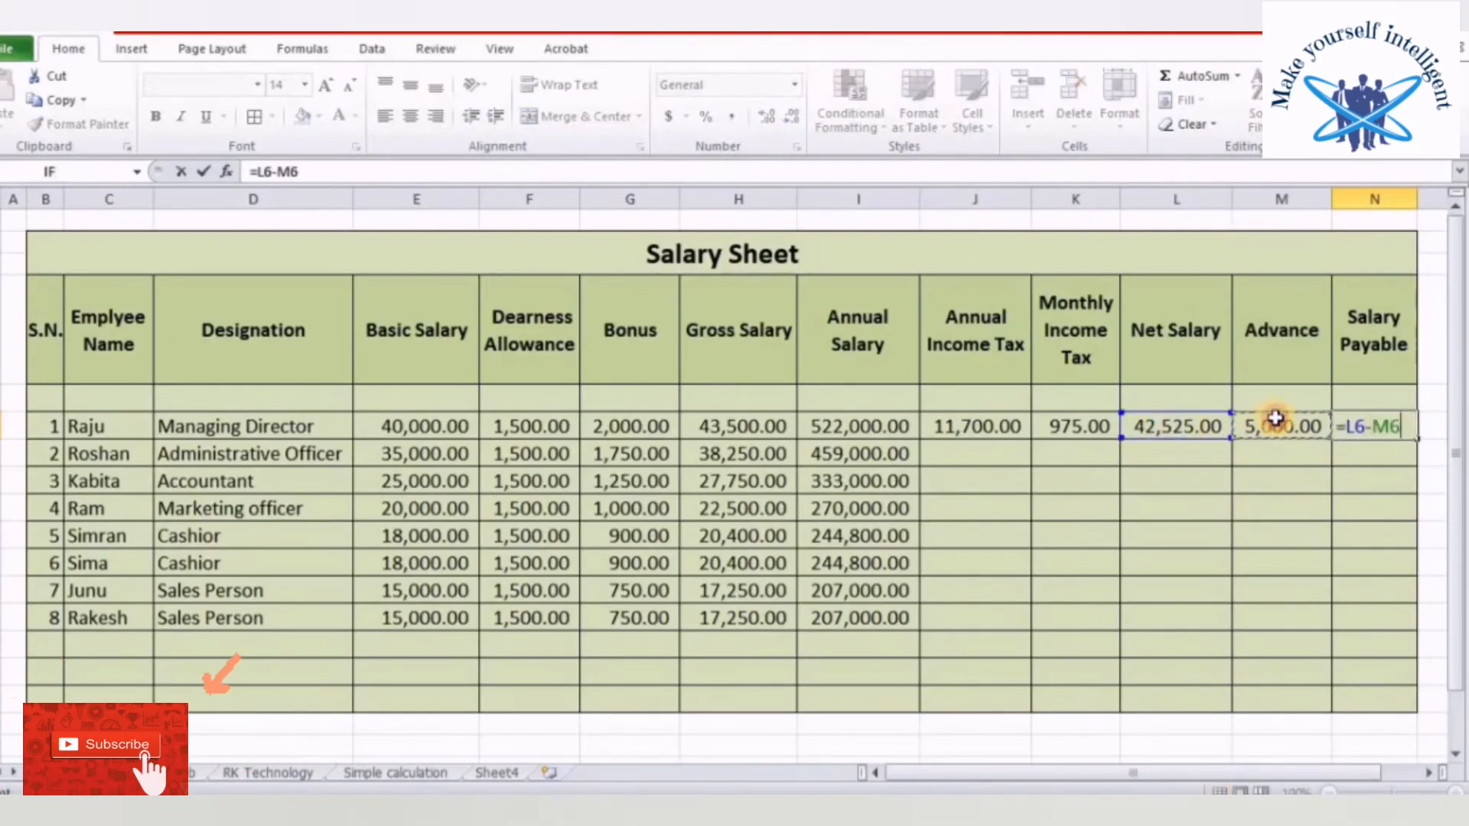
pyautogui.press('Return')
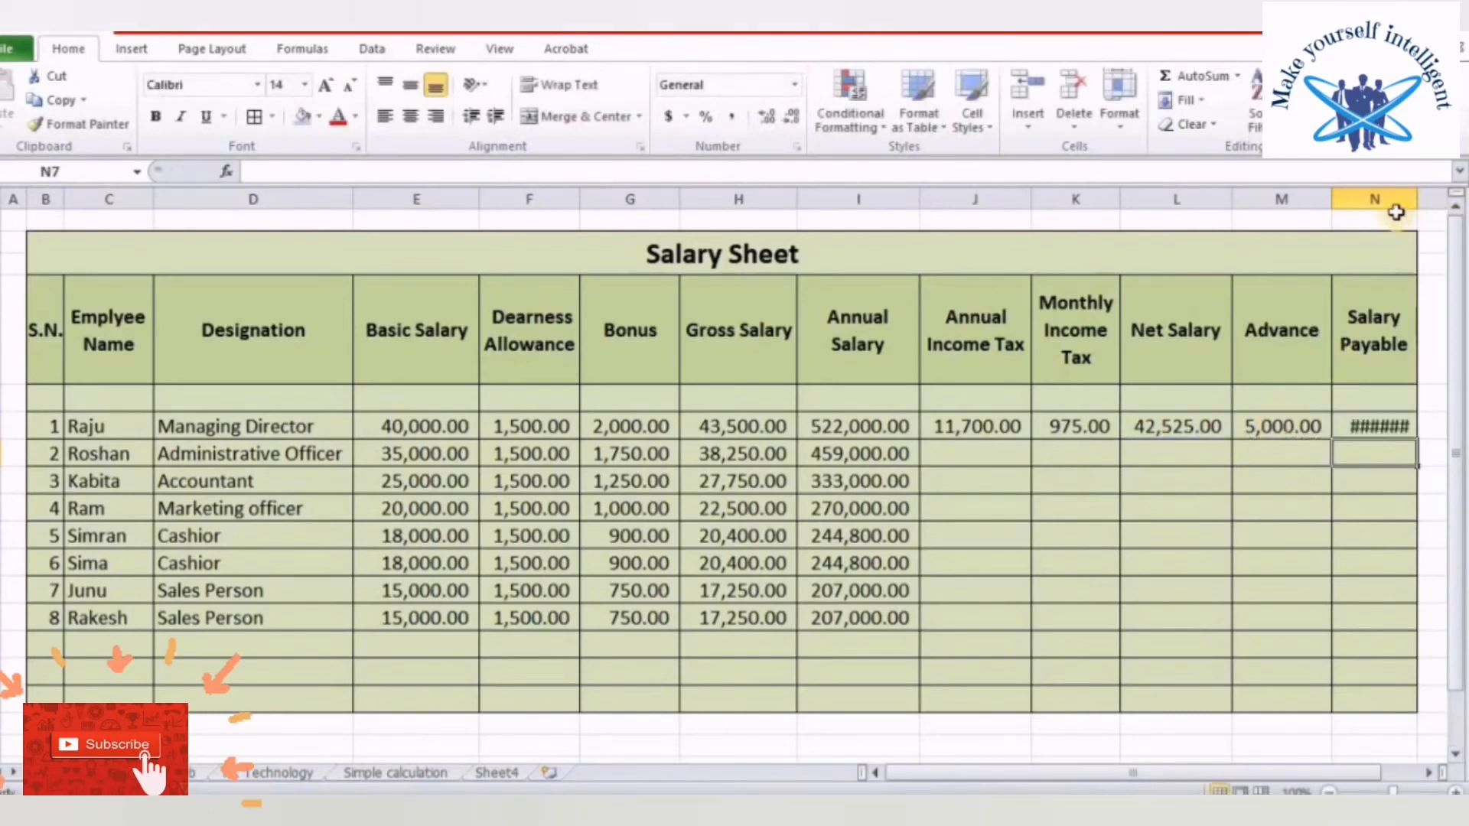
pyautogui.doubleClick(1415, 198)
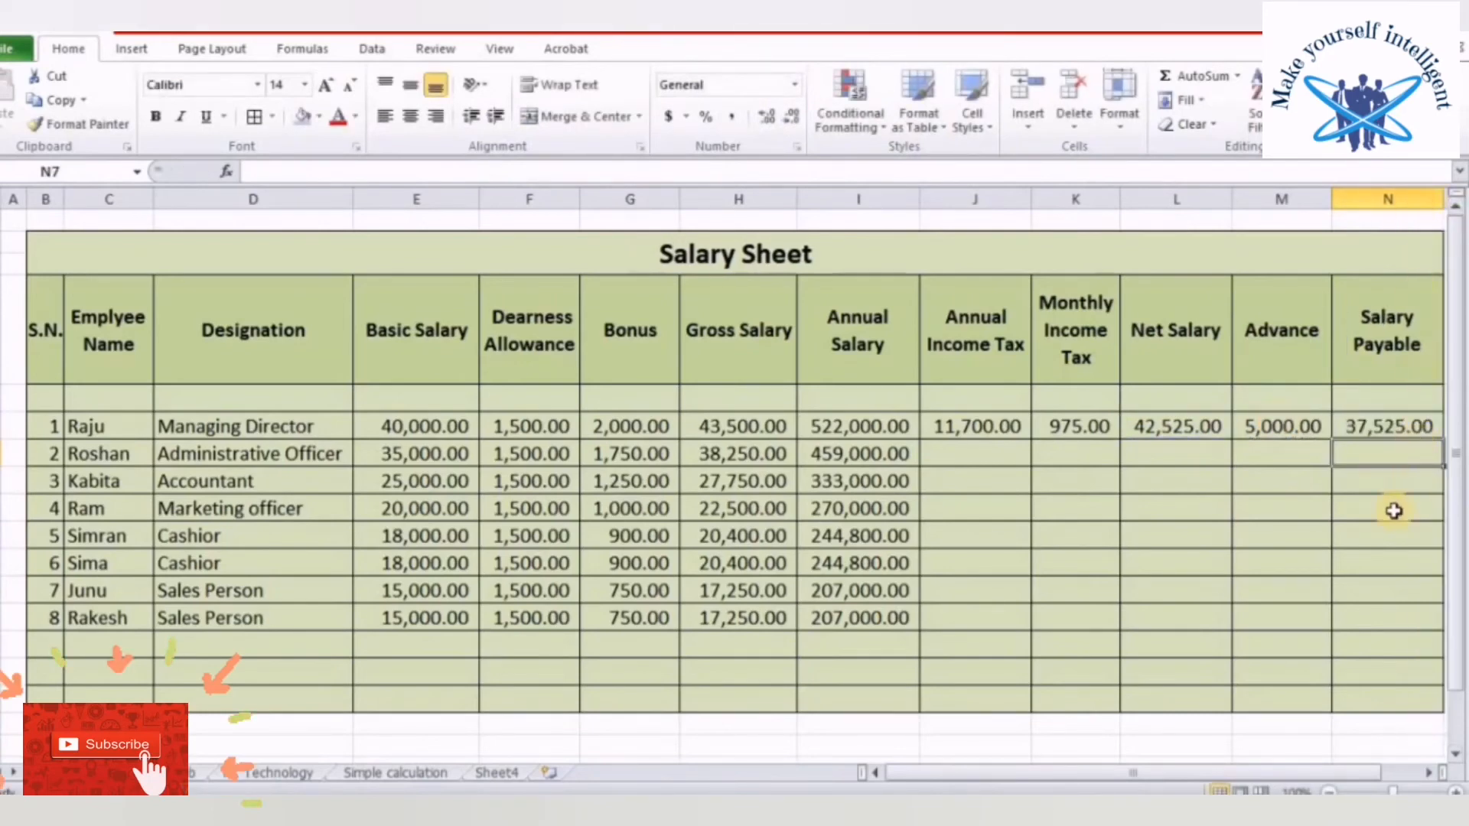
pyautogui.click(1395, 429)
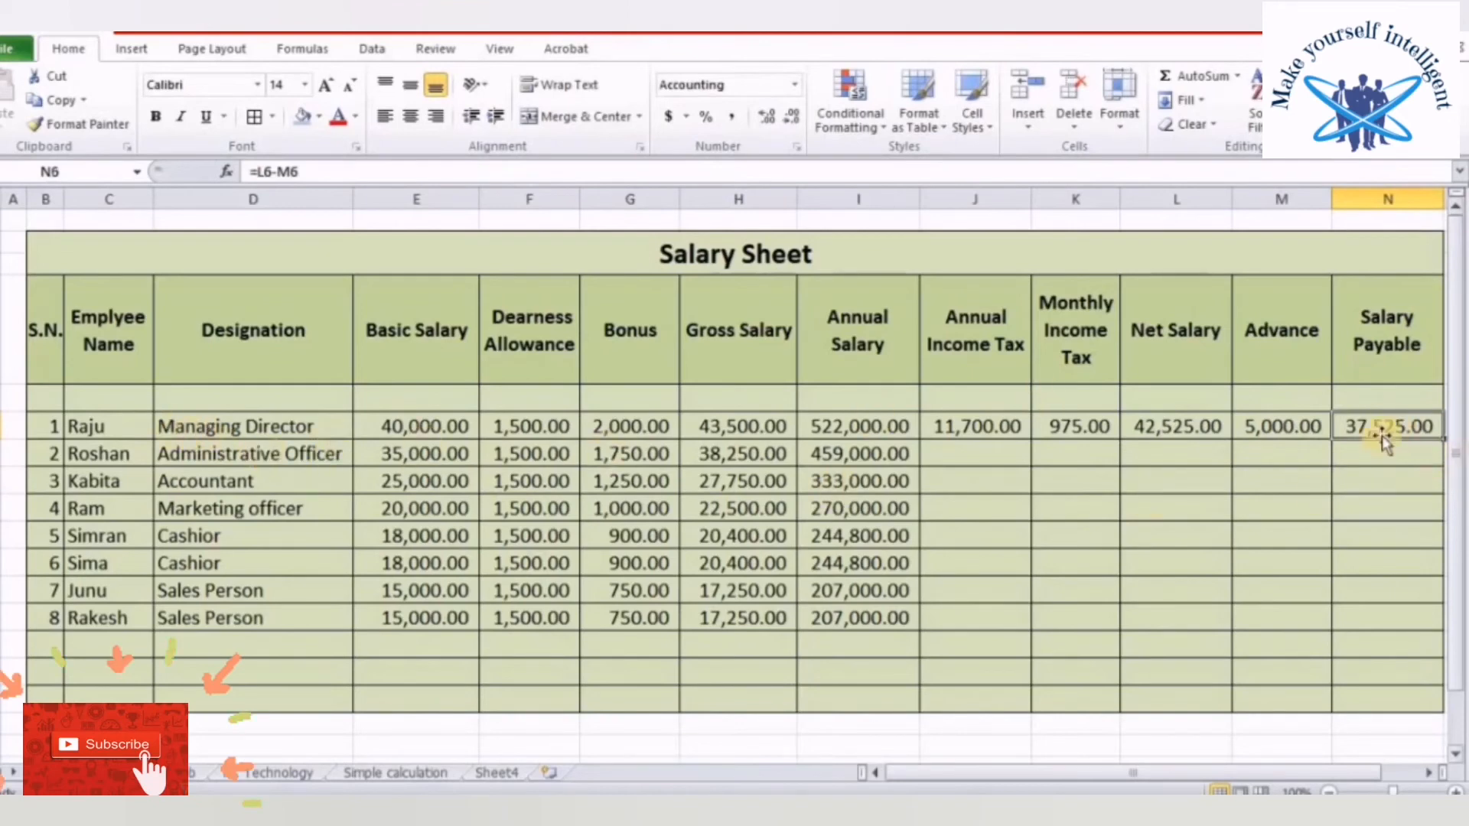
pyautogui.click(1391, 429)
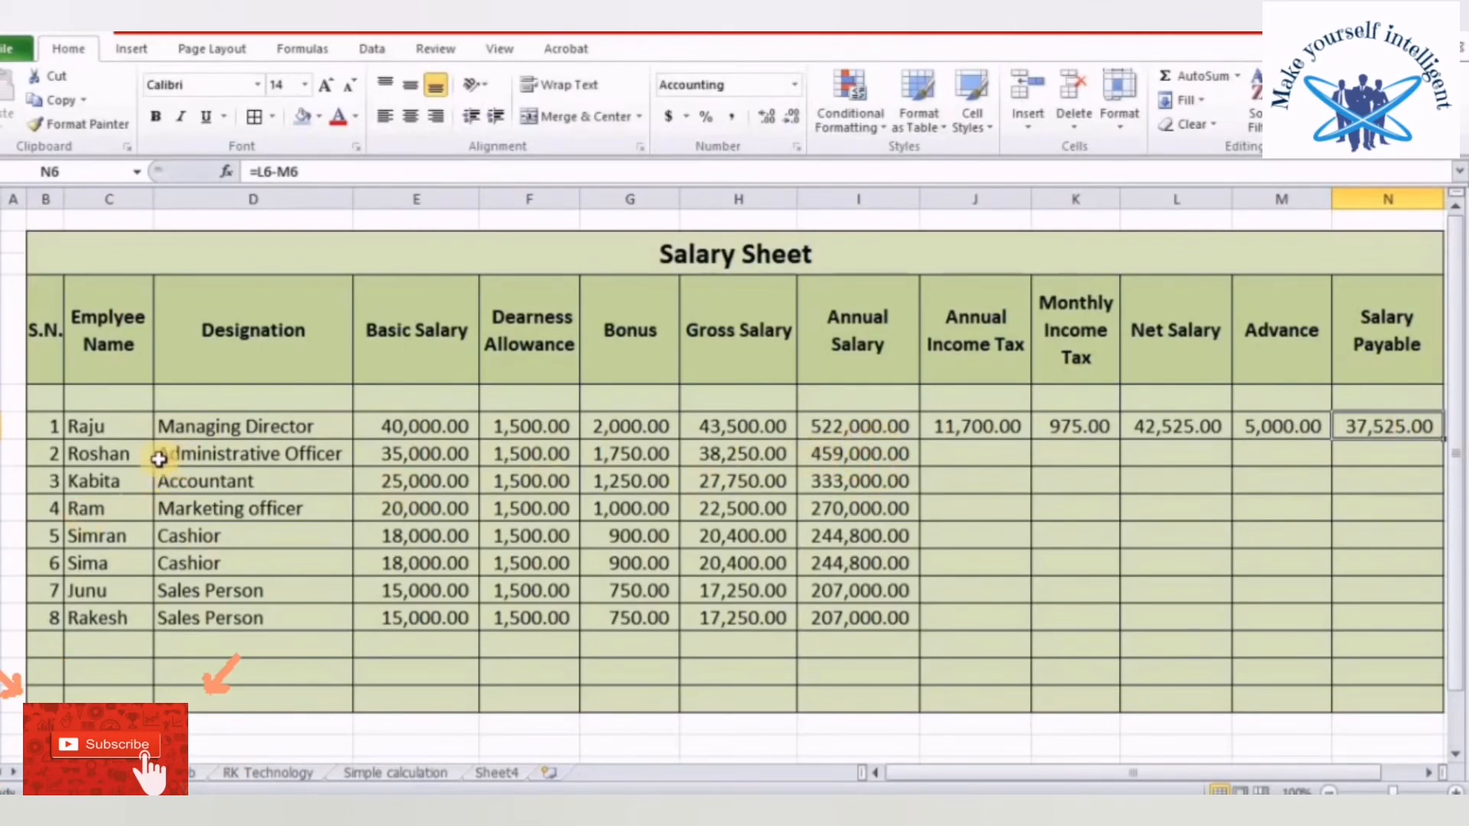
# Compare the remaining employees' annual salaries, starting with the Administrative Officer's, against the Individual and Couple tax slabs
pyautogui.click(194, 461)
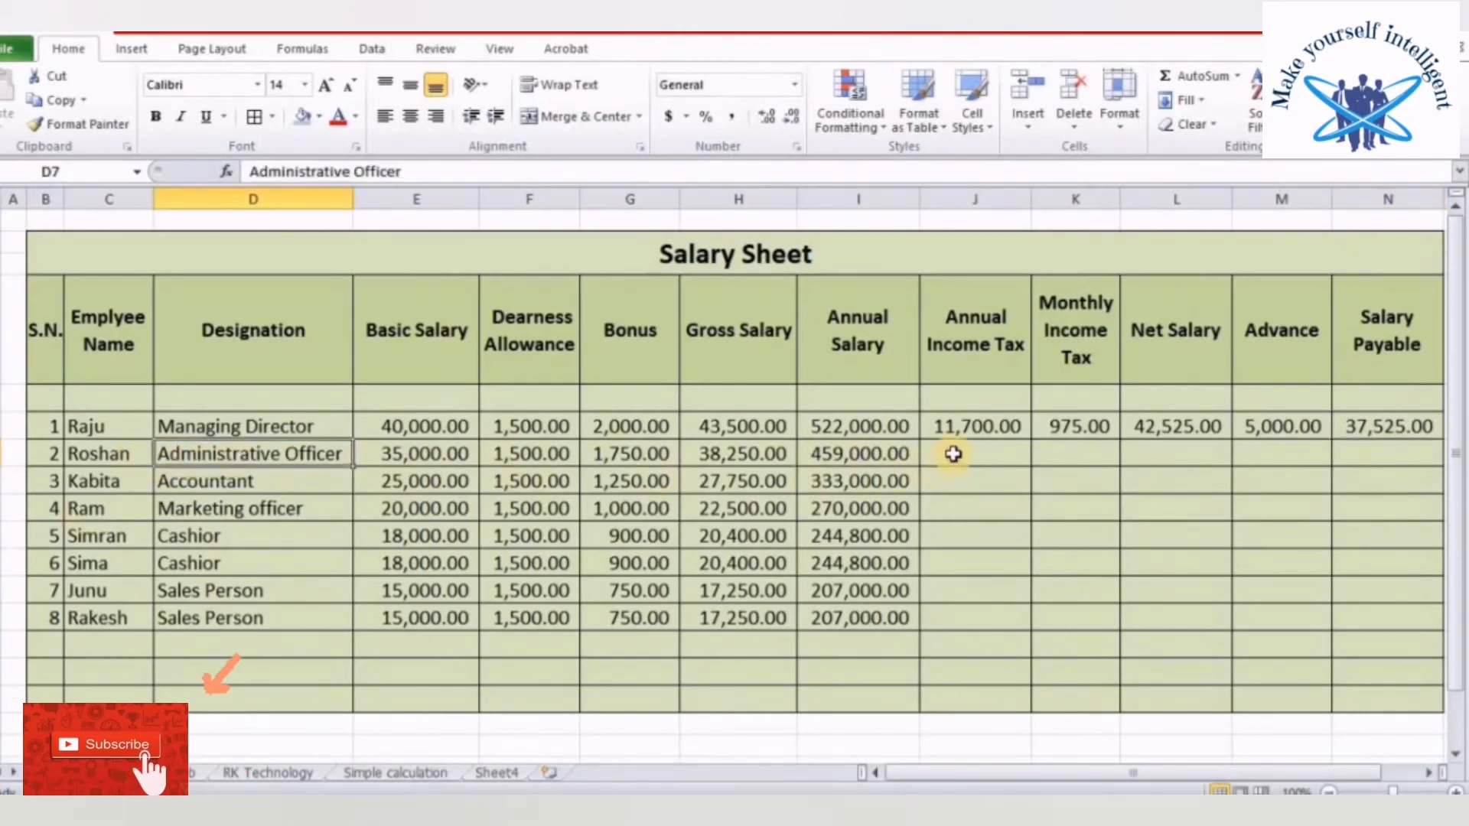
pyautogui.click(881, 454)
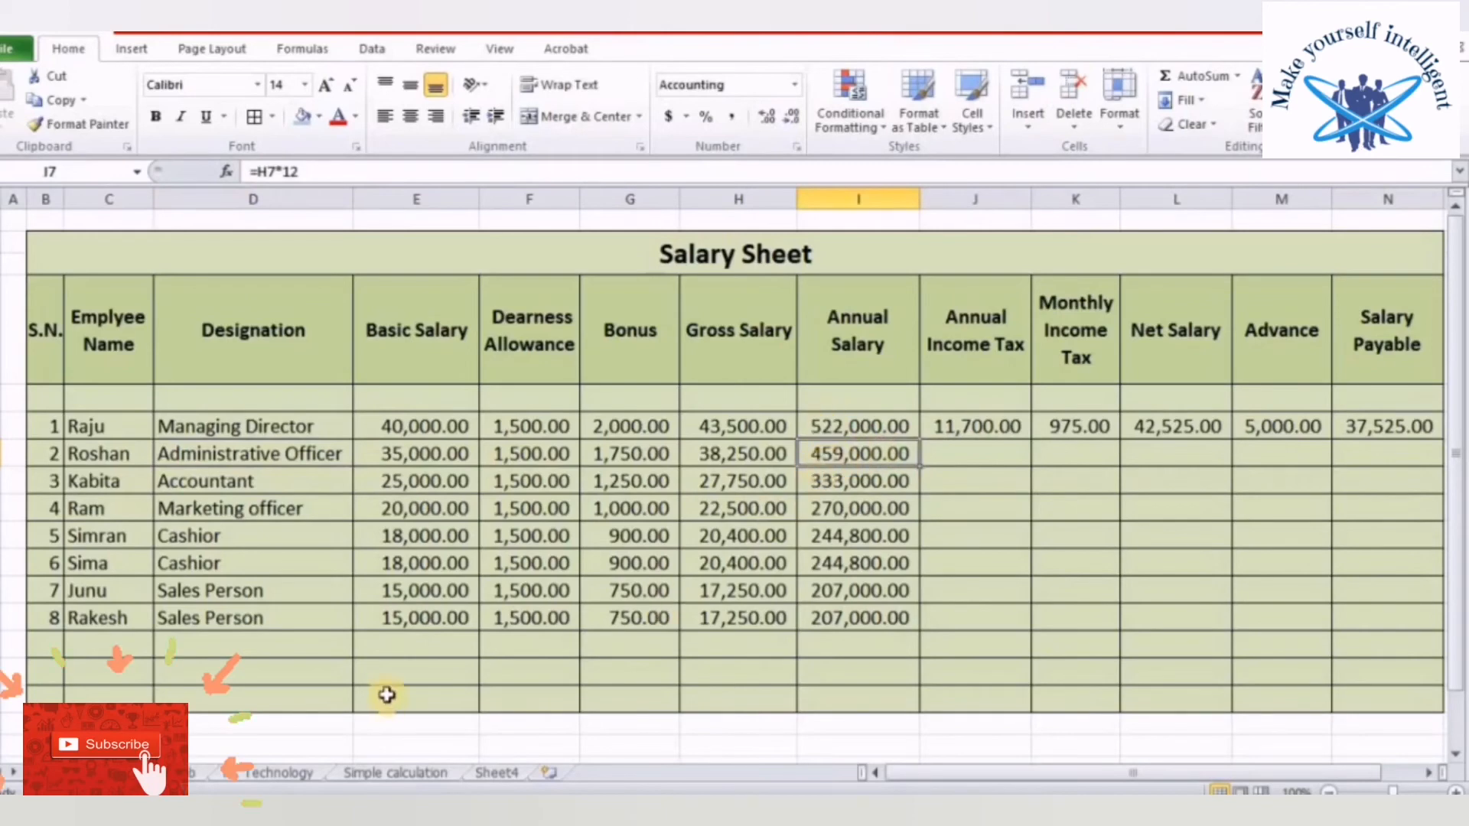
pyautogui.click(195, 772)
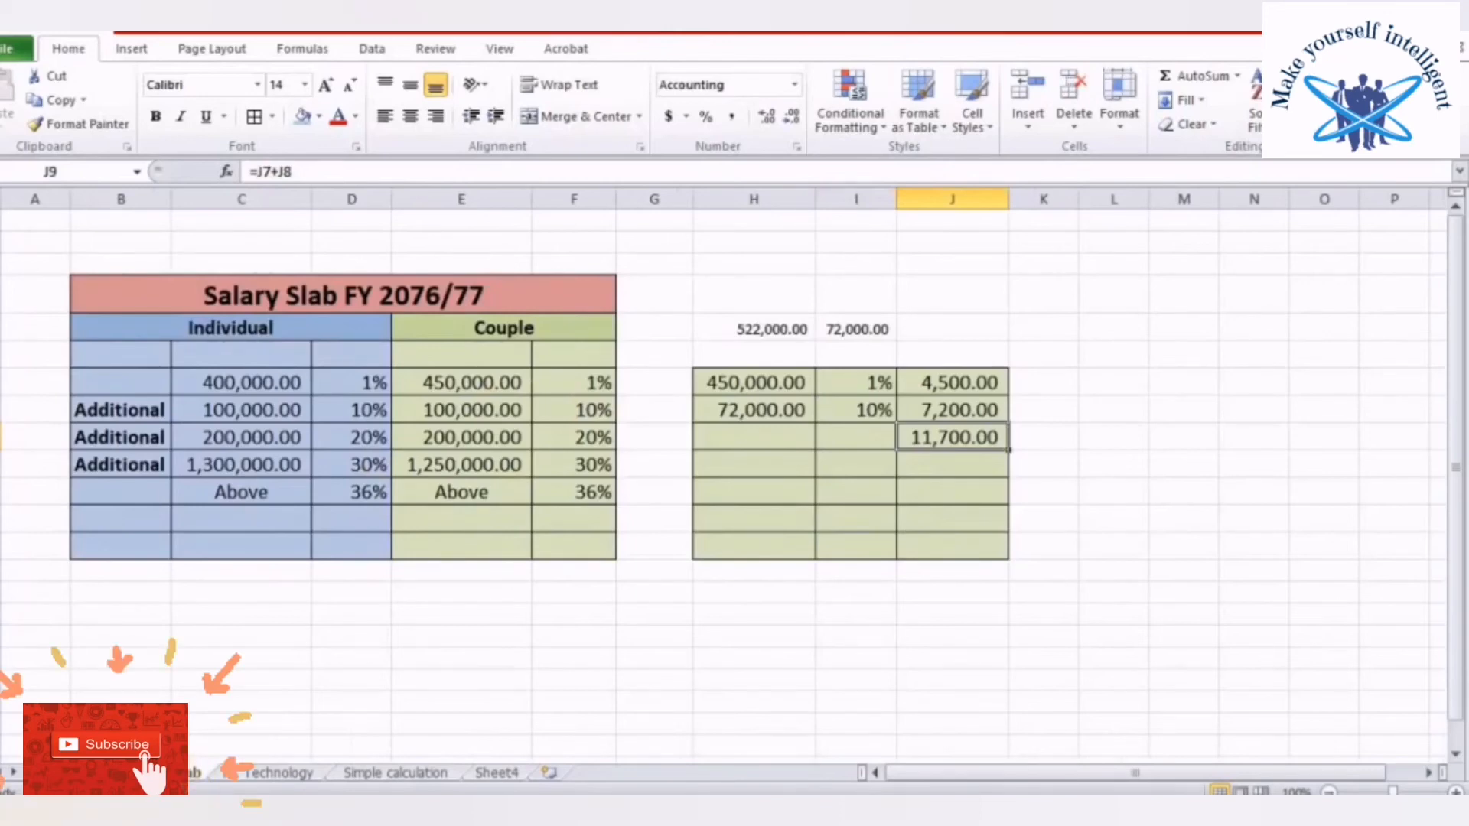
pyautogui.hotkey('ctrl', 'pageup')
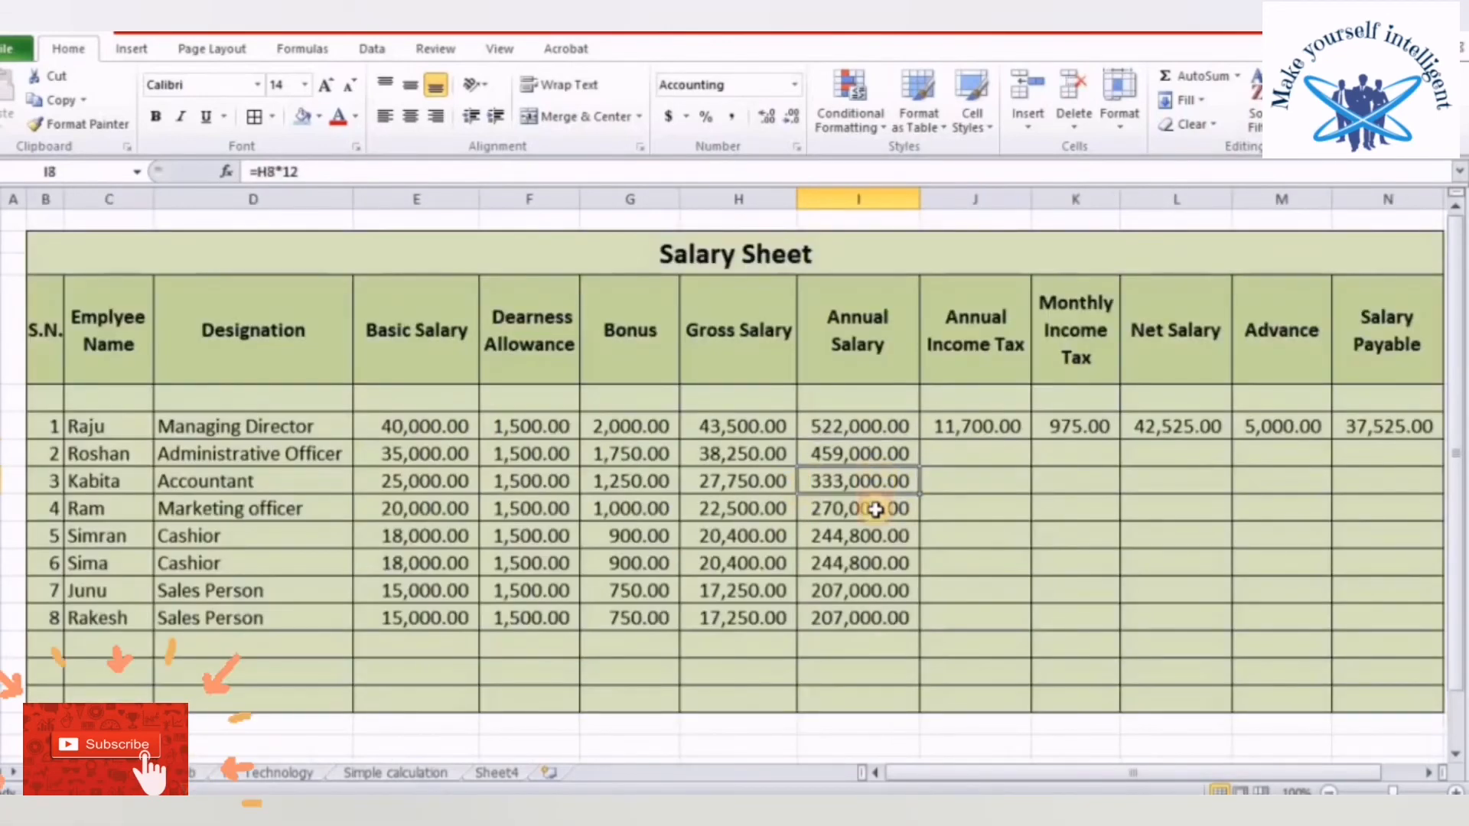
pyautogui.click(869, 591)
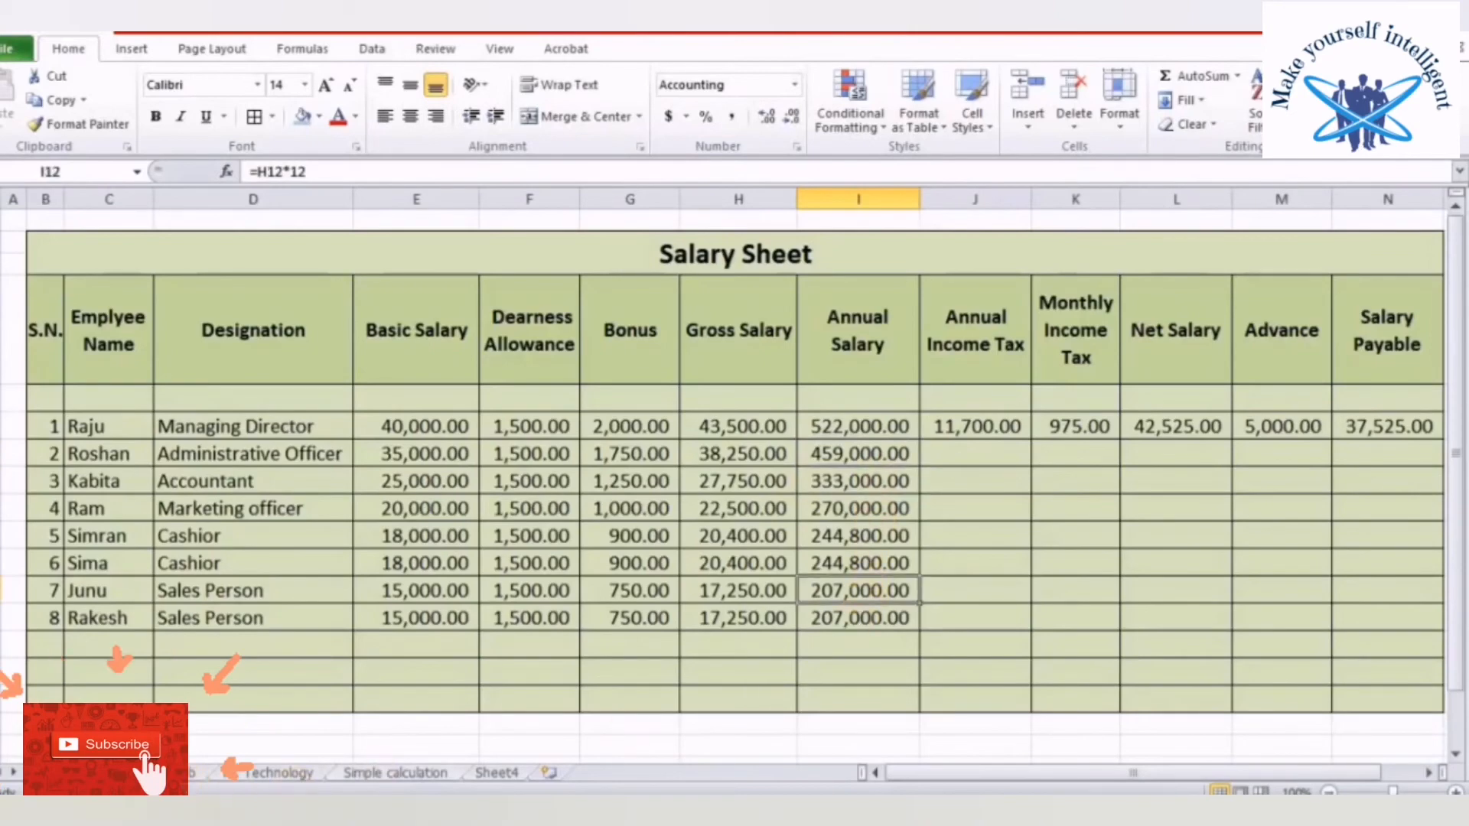
pyautogui.hotkey('ctrl', 'pagedown')
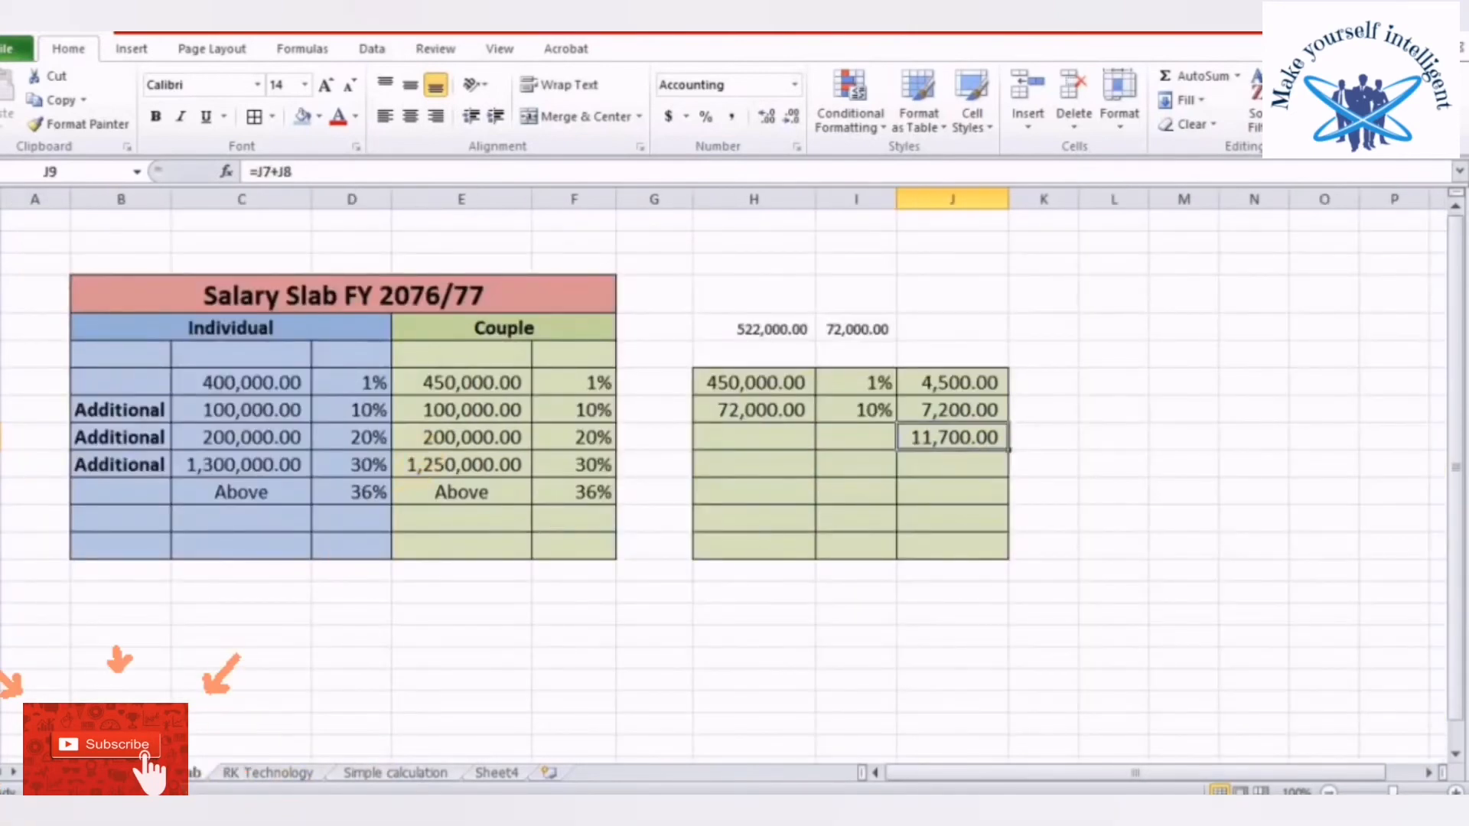
pyautogui.hotkey('ctrl', 'pageup')
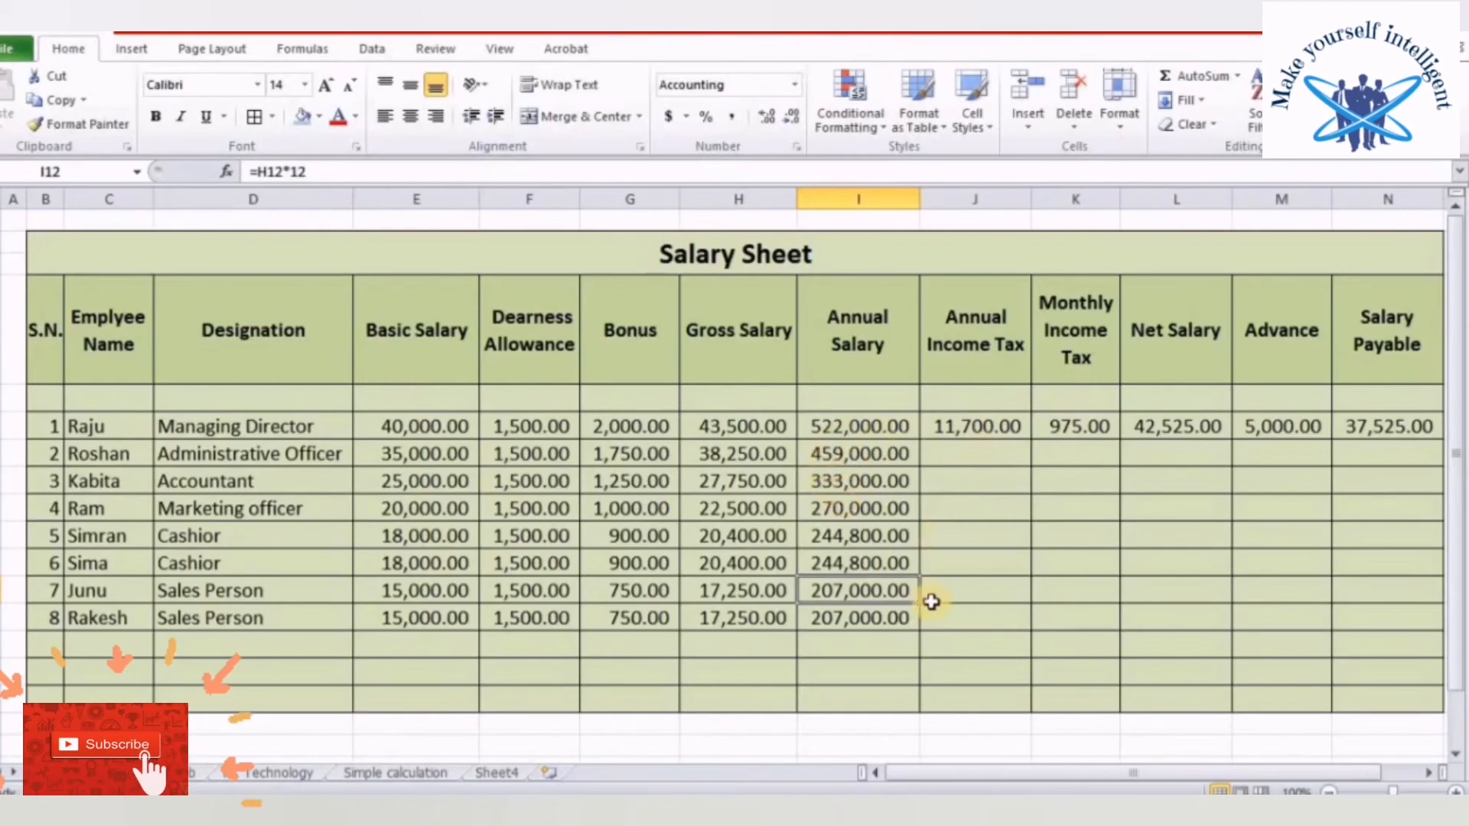
pyautogui.click(844, 456)
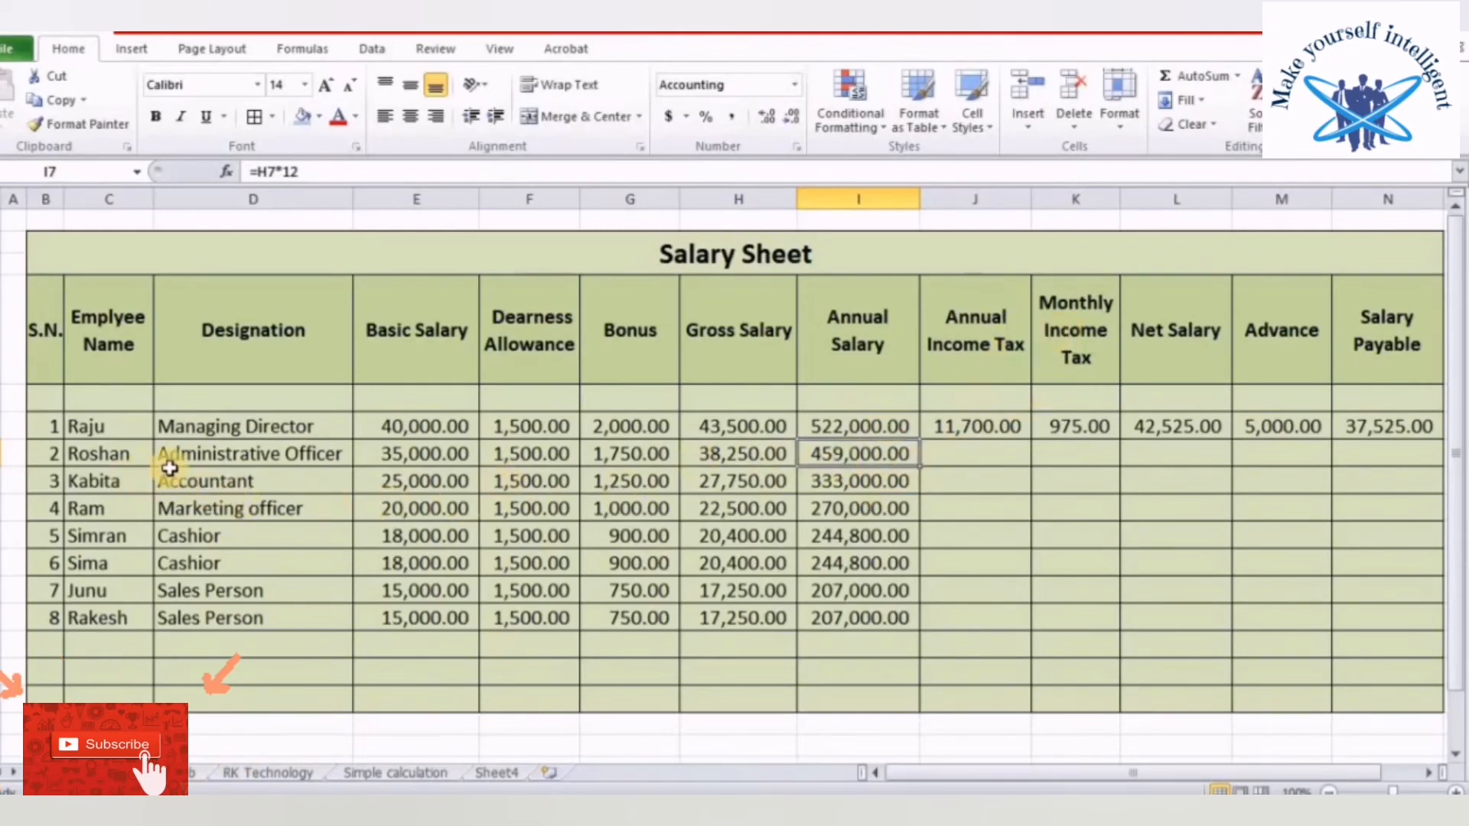
pyautogui.click(206, 457)
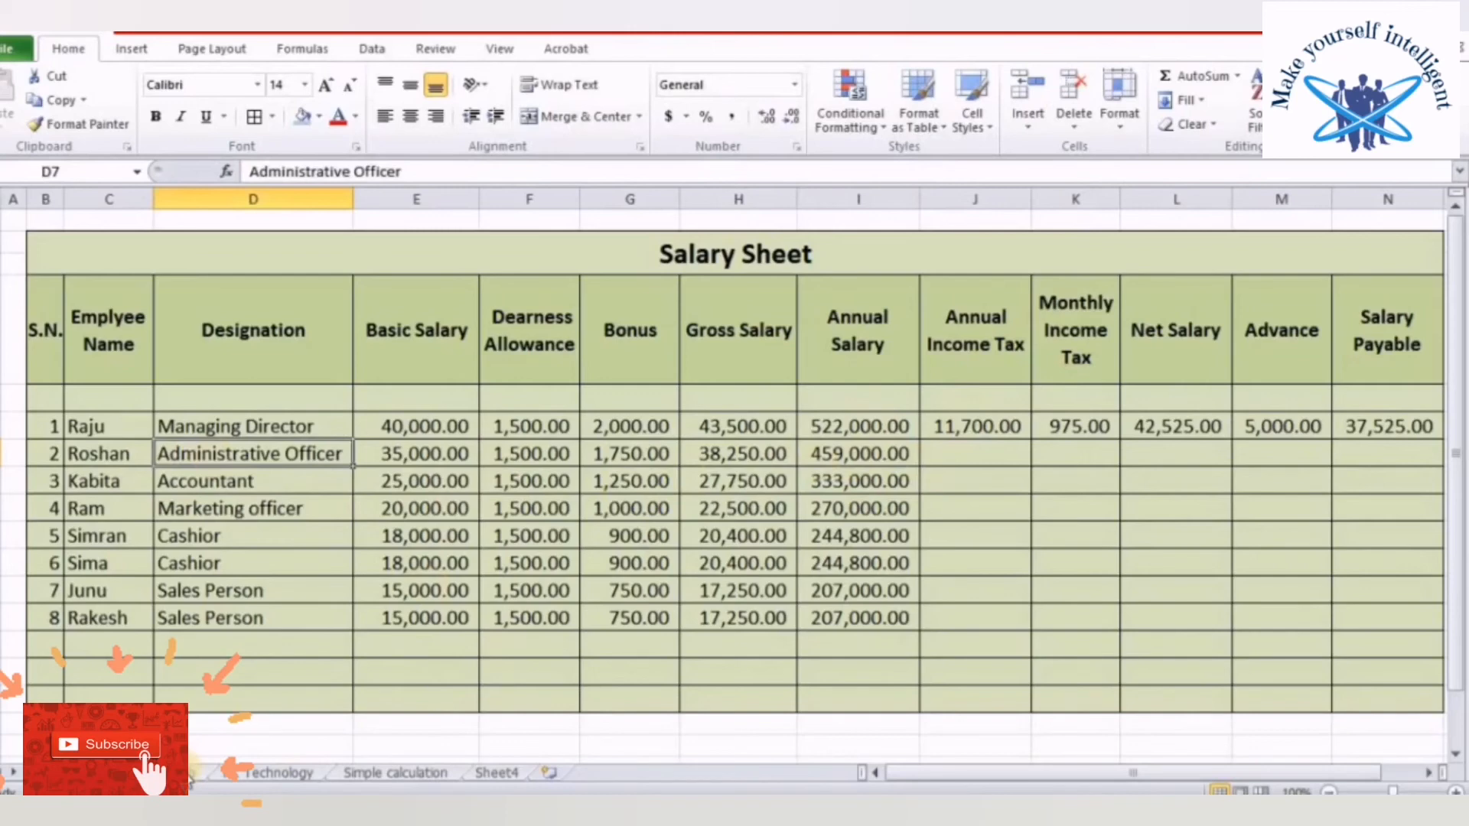
pyautogui.click(195, 773)
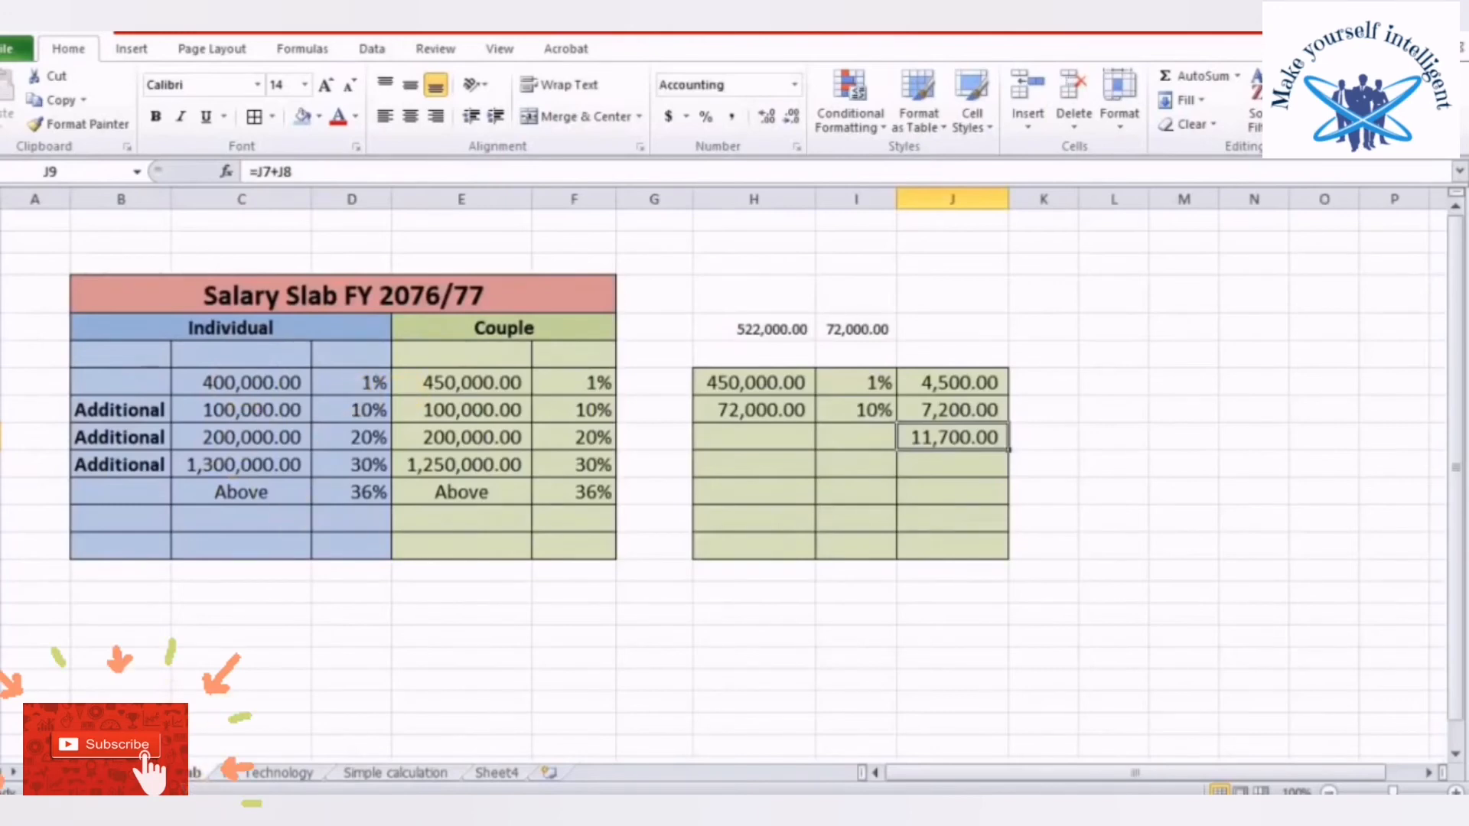
pyautogui.hotkey('ctrl', 'pageup')
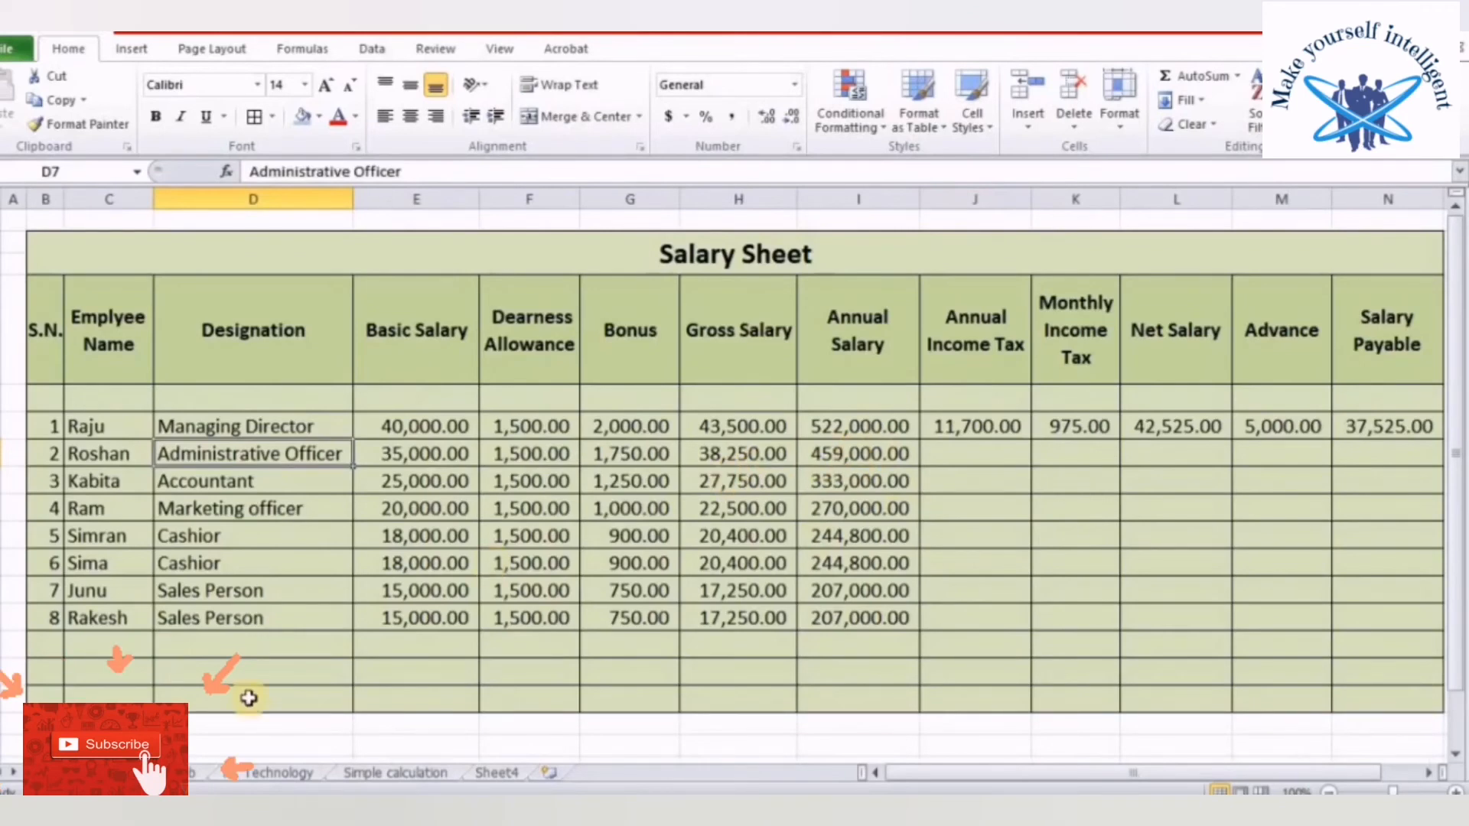
# Enter the Administrative Officer's annual salary, 459000, in H5 of the tax slab sheet's calculation area
pyautogui.hotkey('ctrl', 'pagedown')
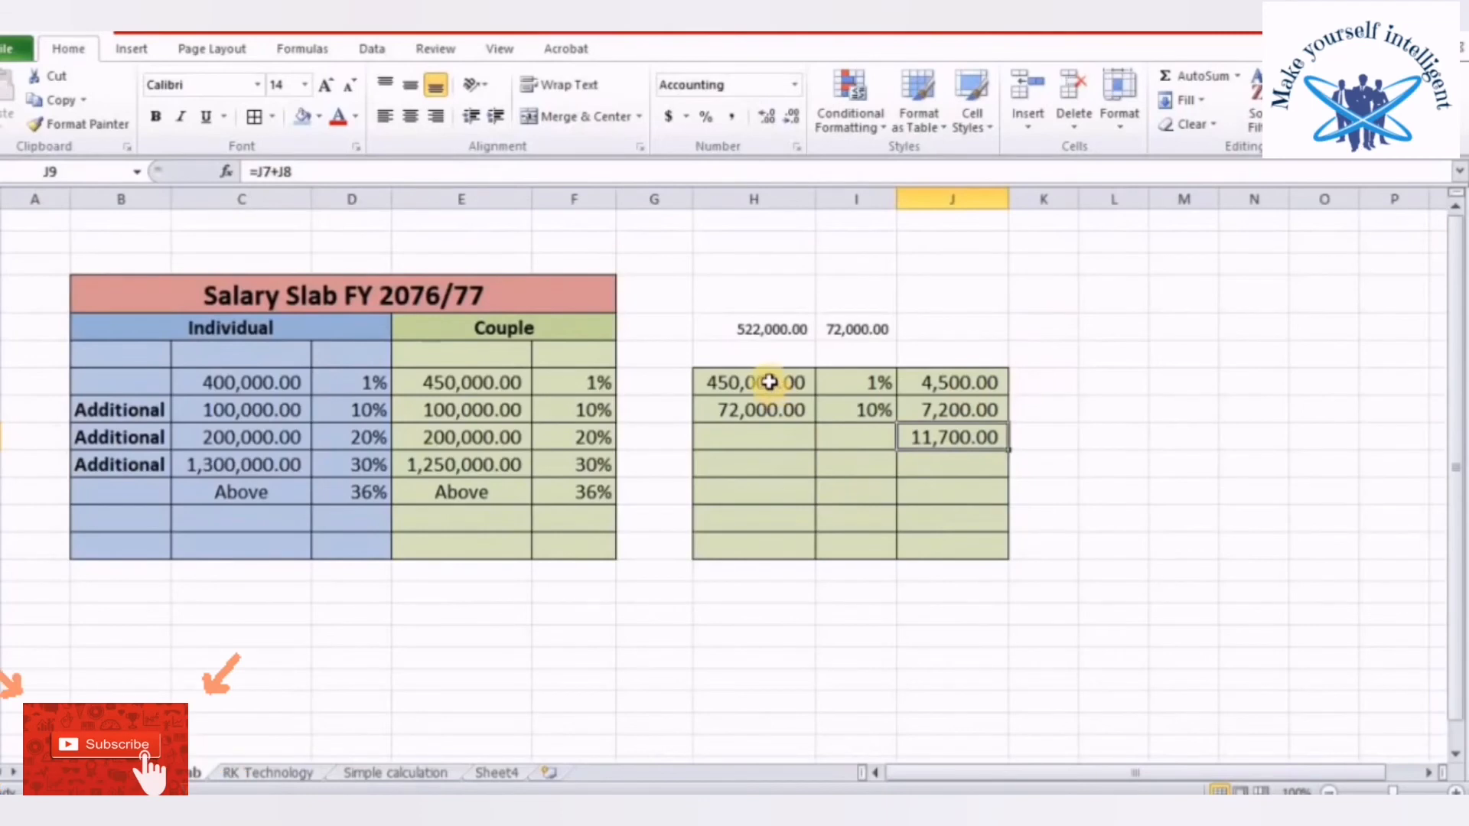
pyautogui.click(765, 330)
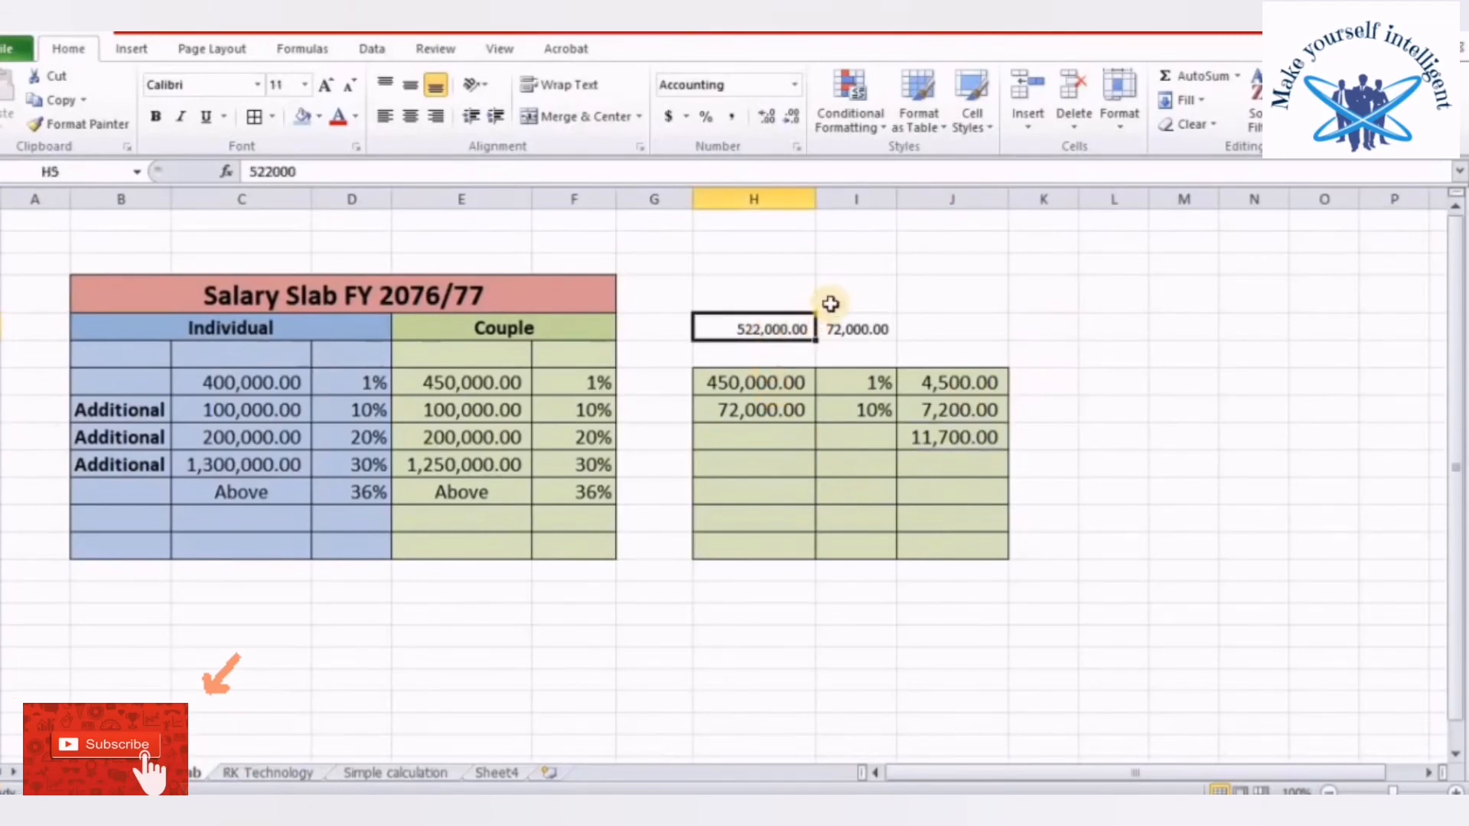
pyautogui.write('45')
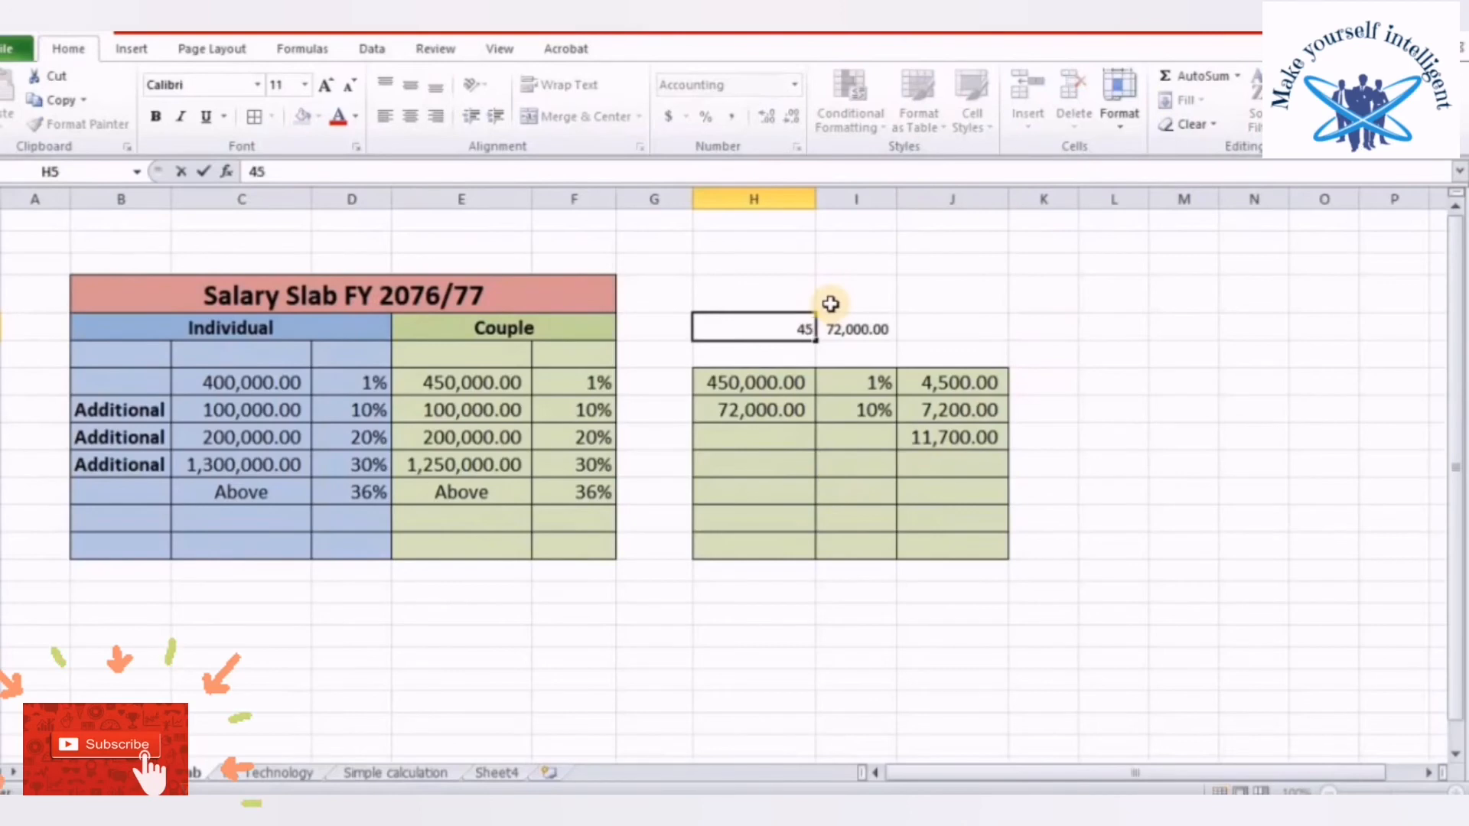
pyautogui.write('9000')
pyautogui.press('Return')
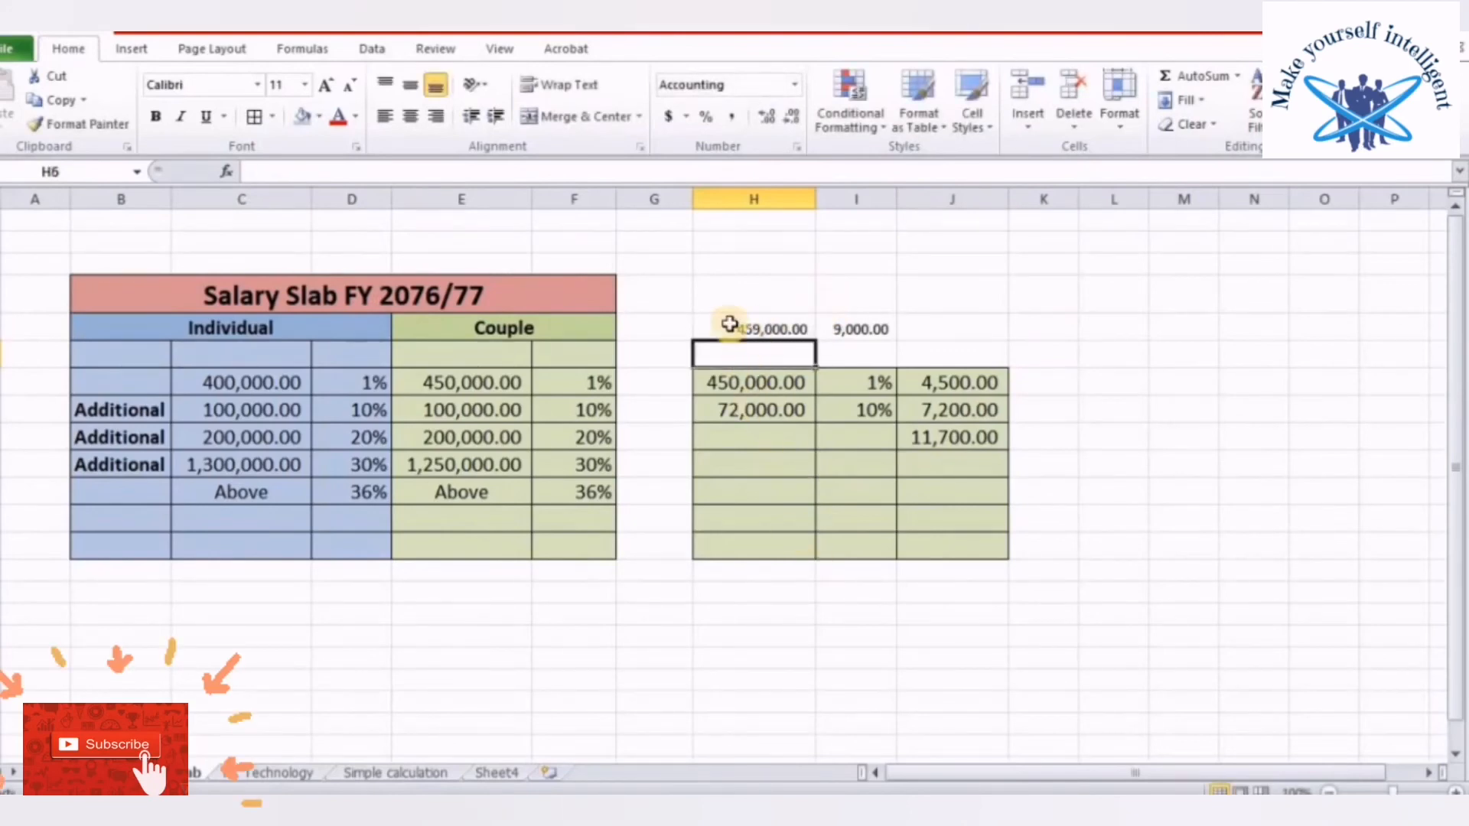
# Set the 1% slab amount in H7 to the Individual limit of 400000 and check its tax calculation
pyautogui.click(761, 382)
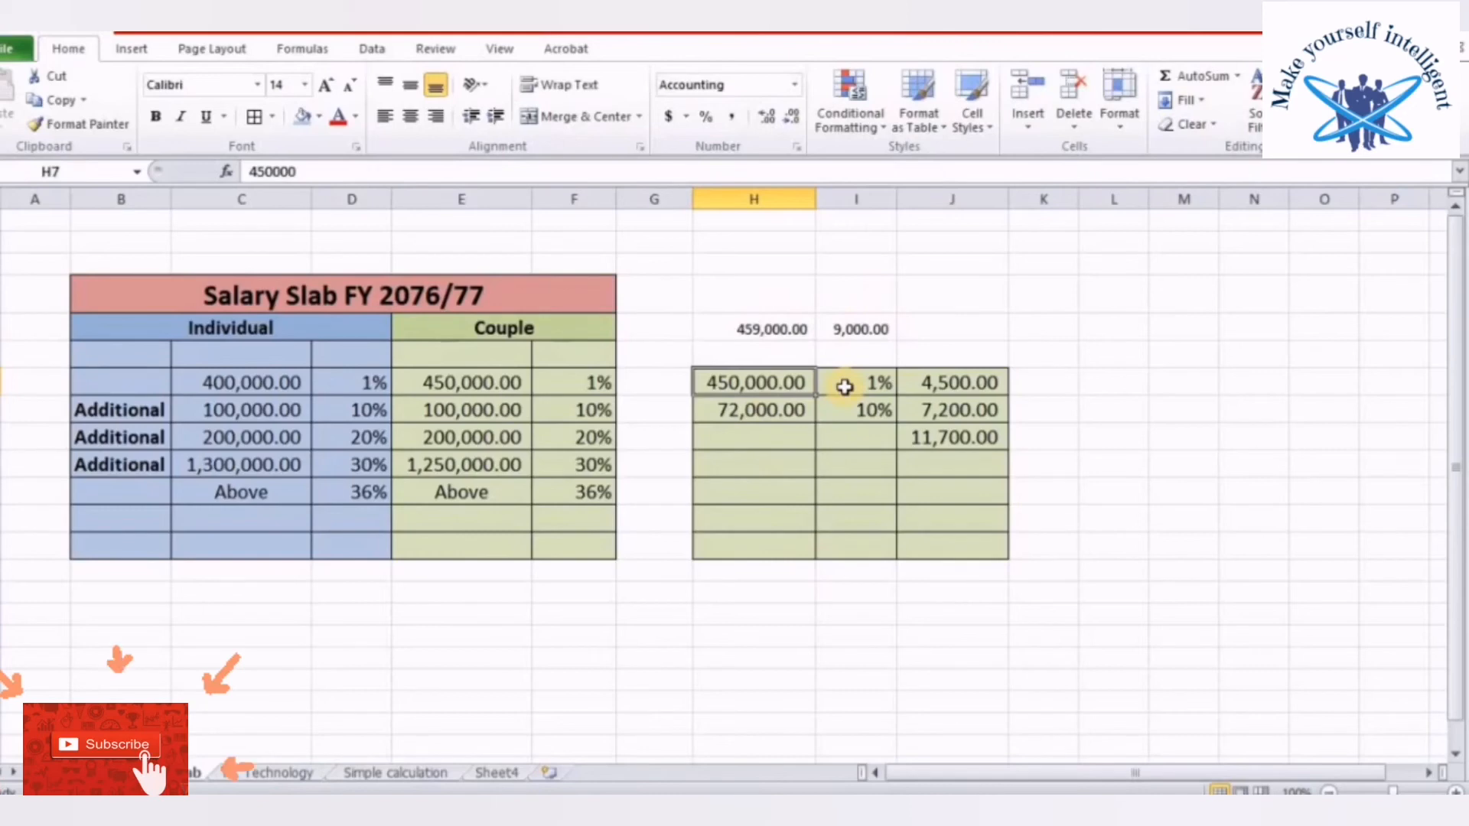
pyautogui.write('400000')
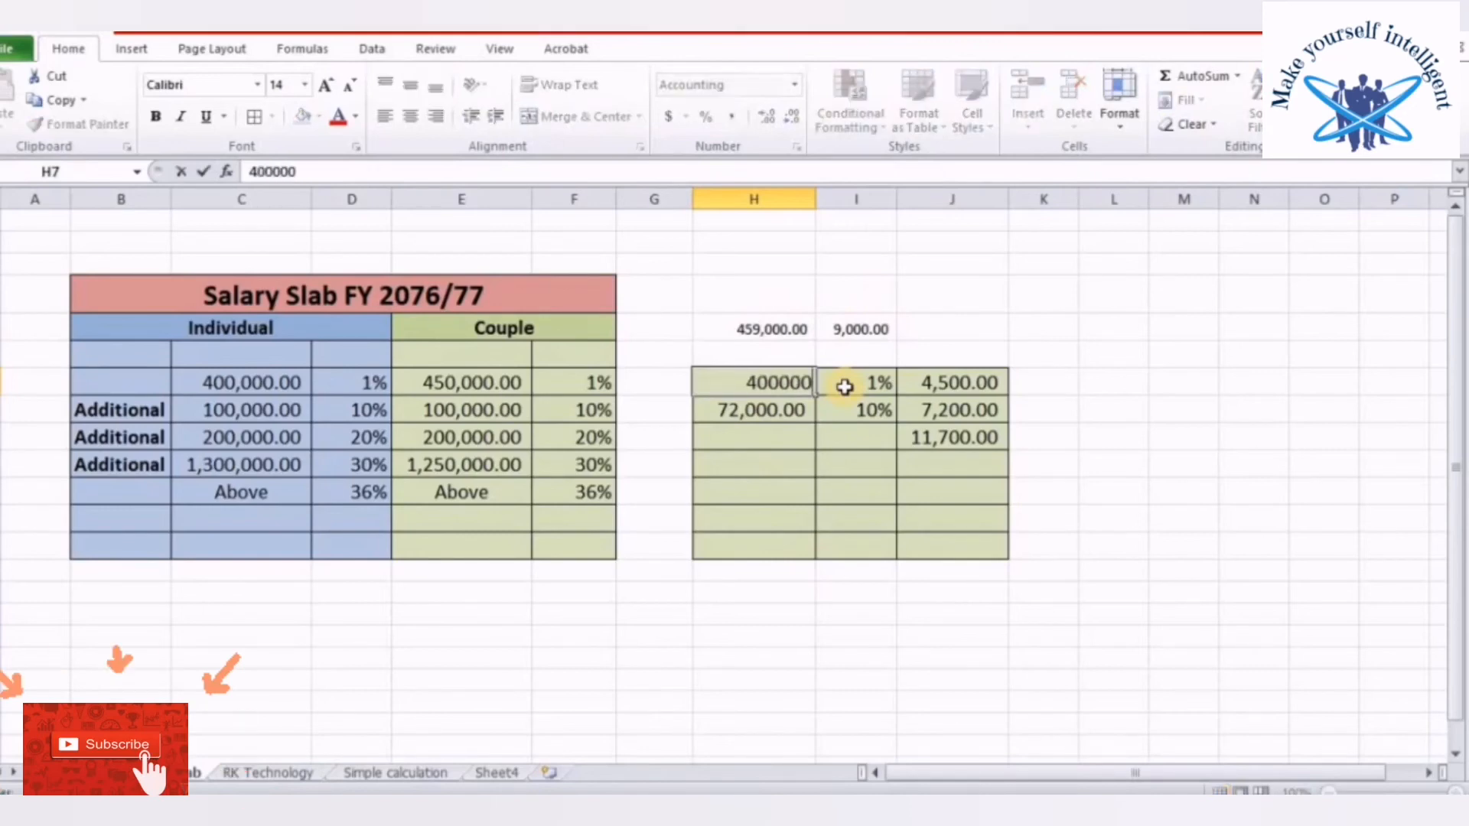
pyautogui.press('Return')
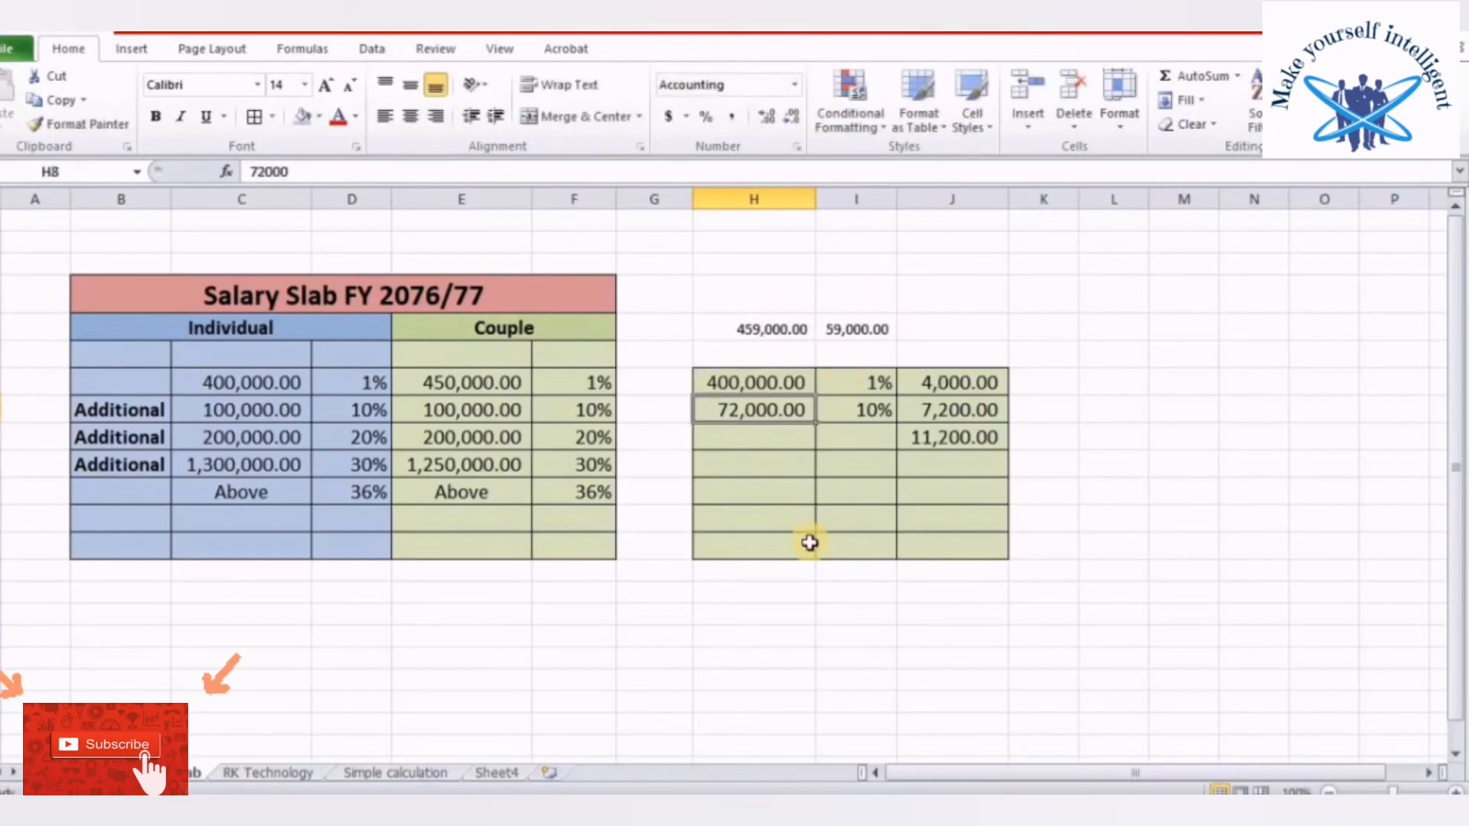
pyautogui.click(745, 489)
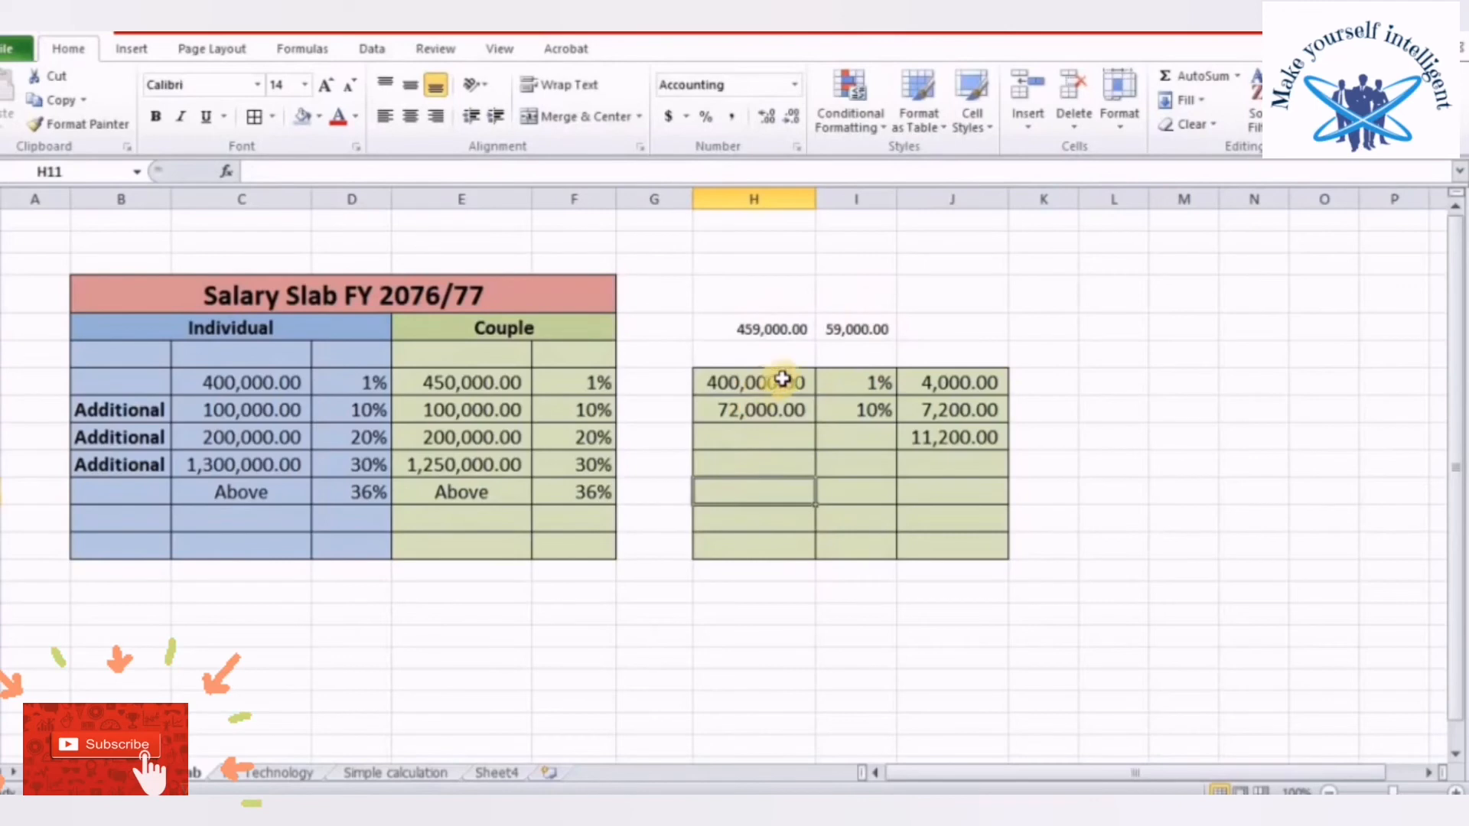
pyautogui.click(948, 383)
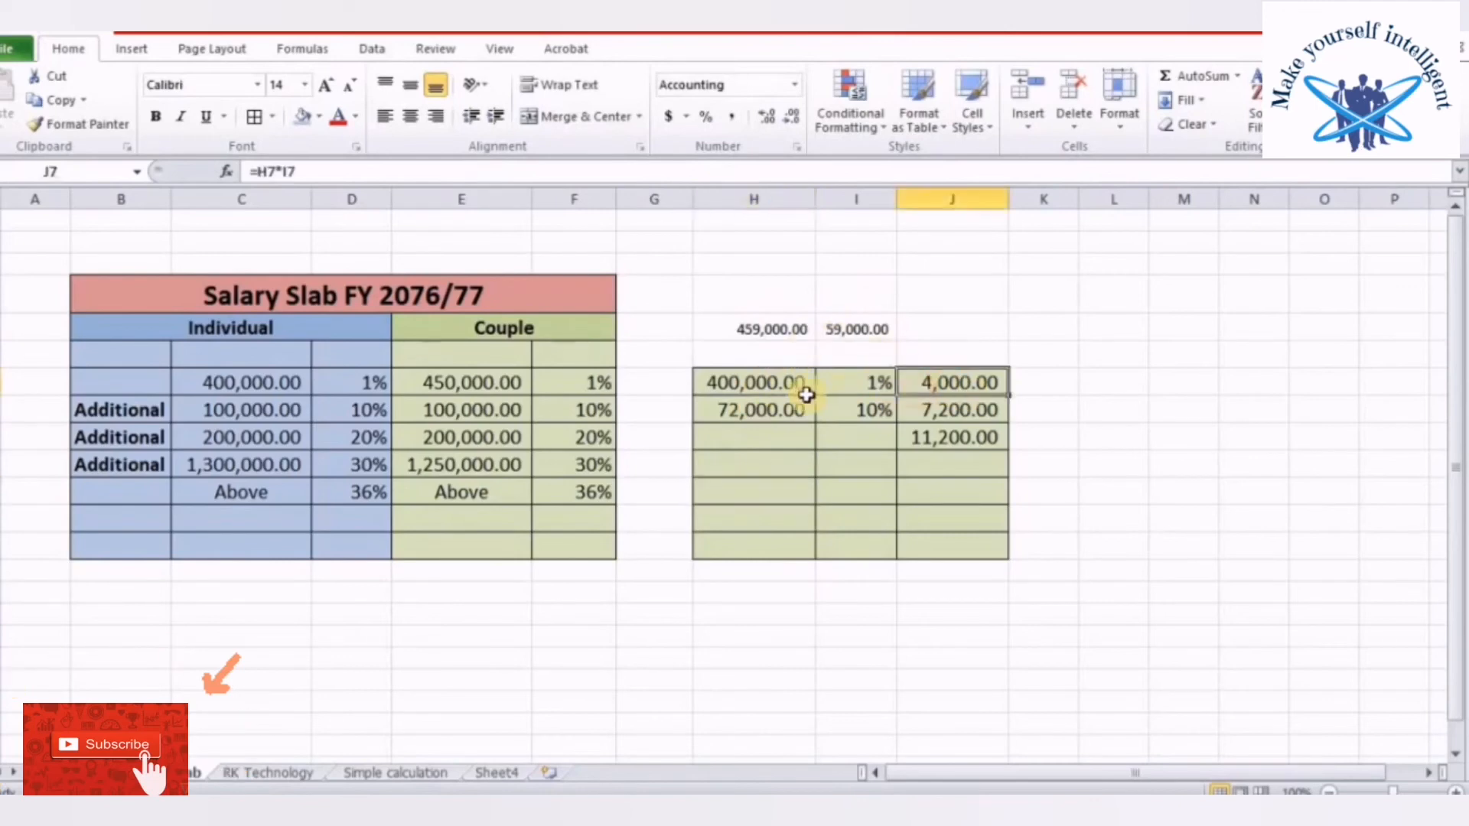
pyautogui.click(761, 383)
pyautogui.click(860, 385)
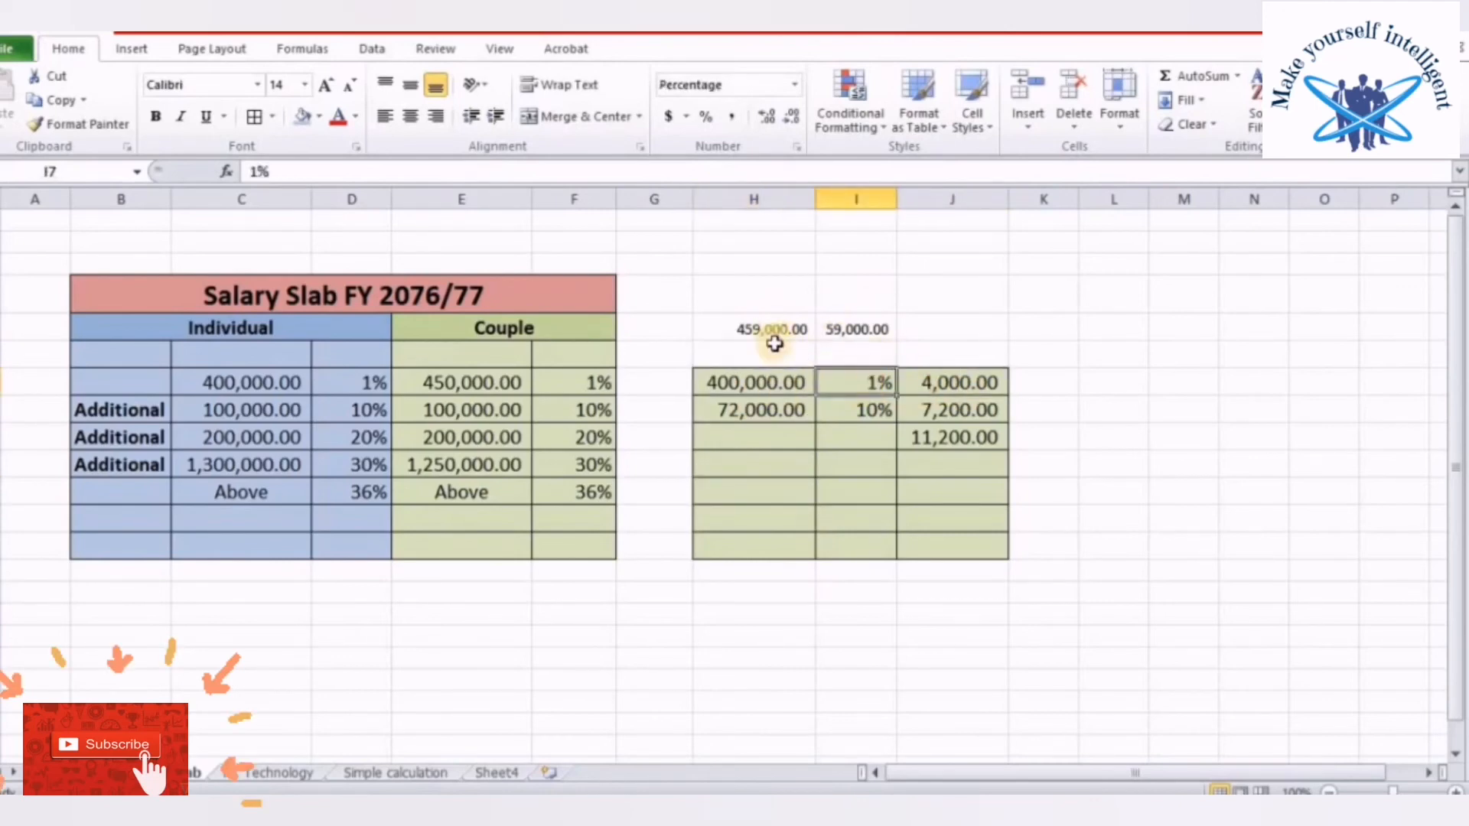
# Set the 10% slab amount in H8 to the remaining taxable salary of 59000
pyautogui.click(854, 331)
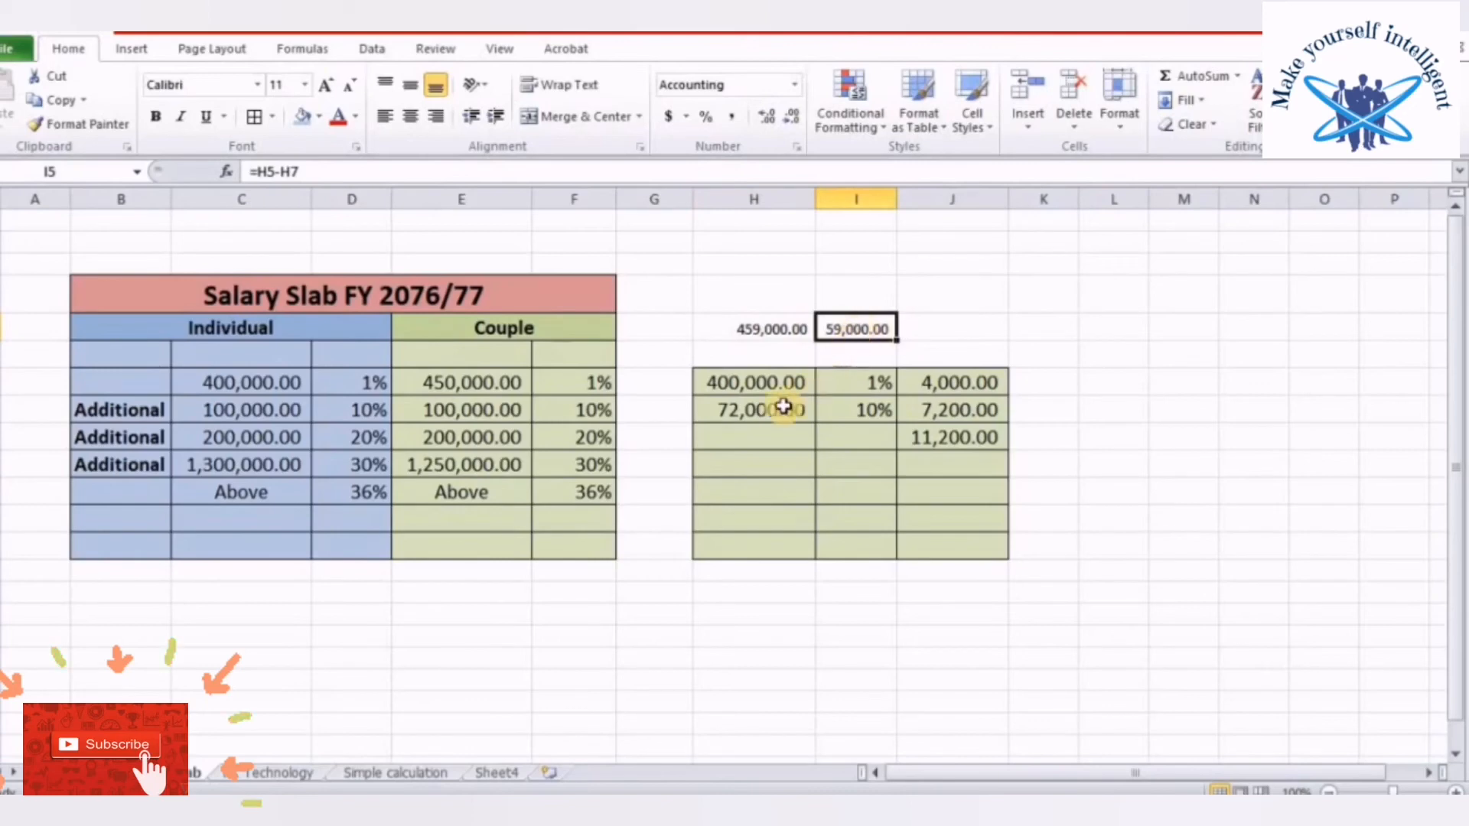
pyautogui.click(777, 407)
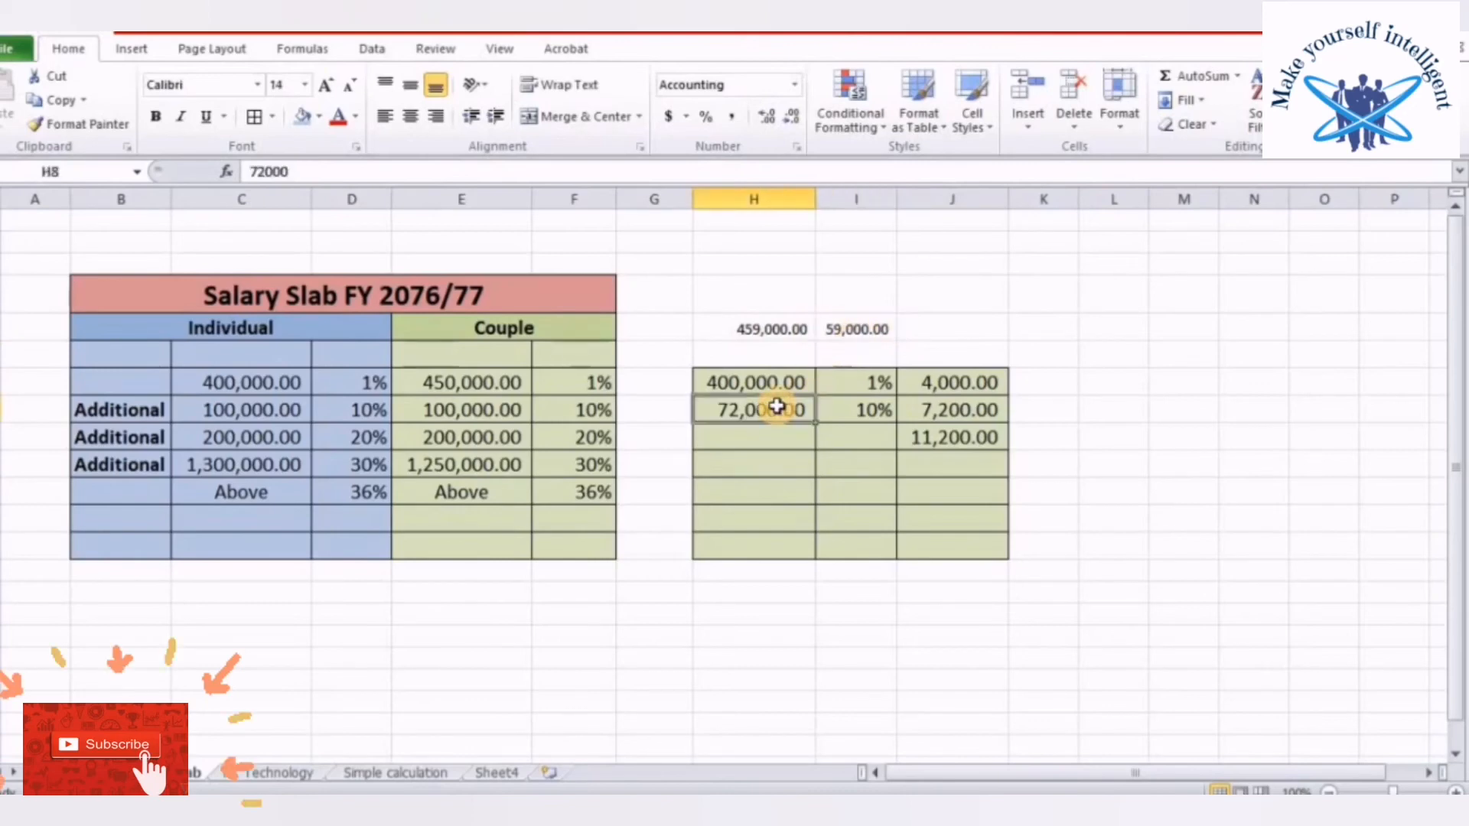
pyautogui.write('5')
pyautogui.write('9,00')
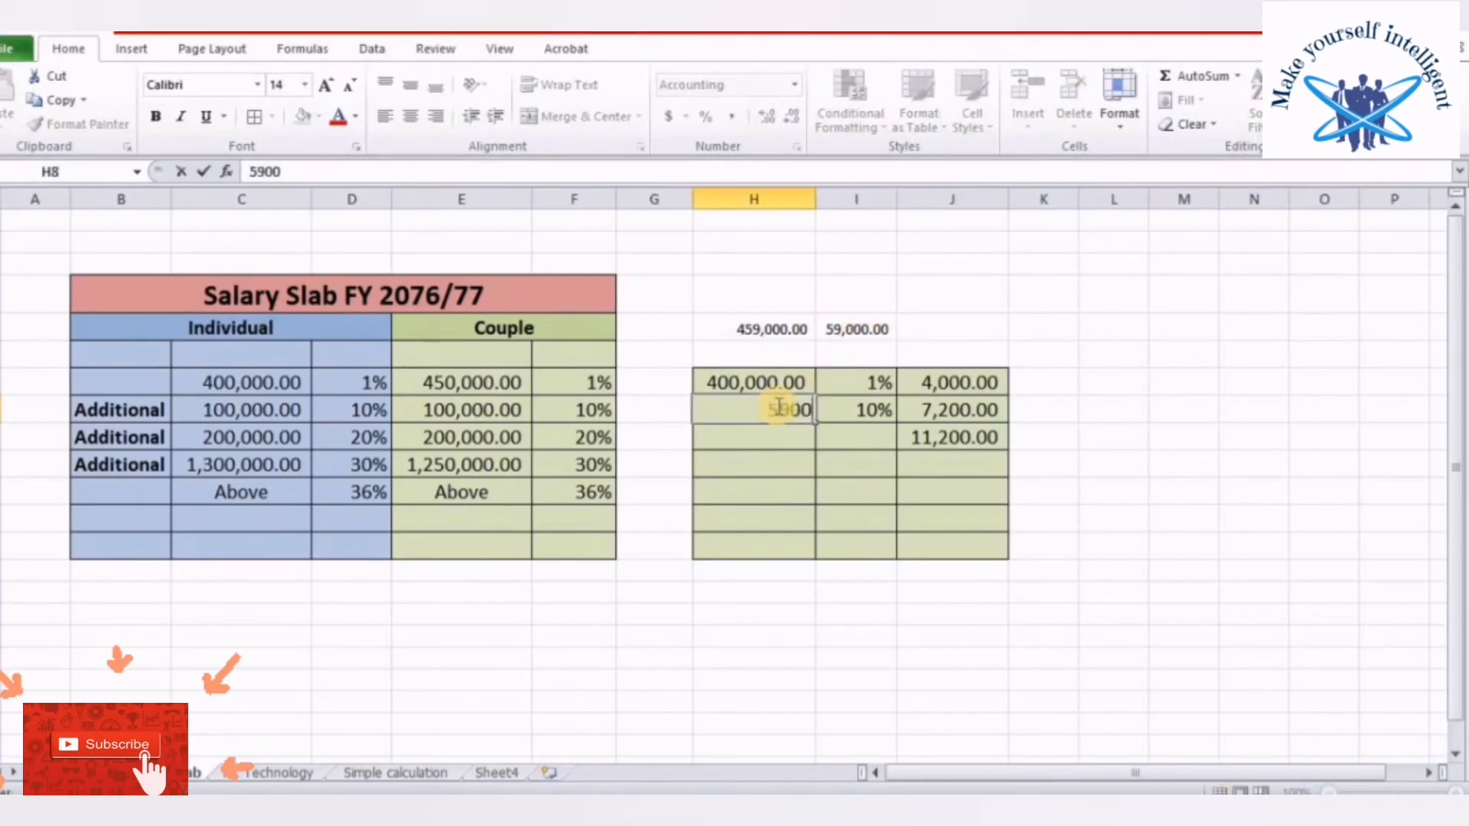
pyautogui.write('0')
pyautogui.press('Return')
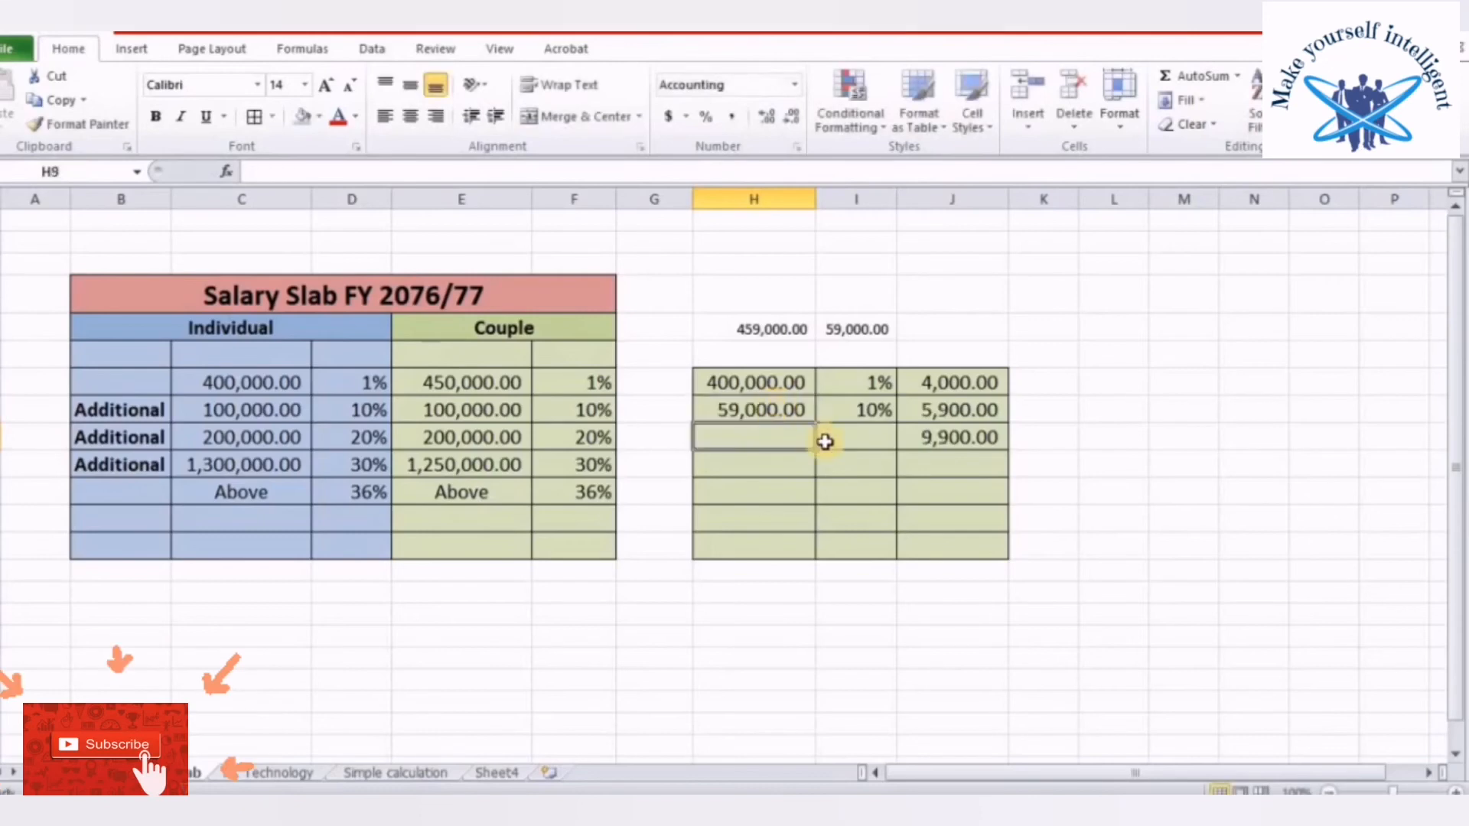
# Review the tax total on the slab sheet and enter 9900 as the Administrative Officer's annual income tax in J7 of the salary sheet
pyautogui.click(965, 462)
pyautogui.click(946, 383)
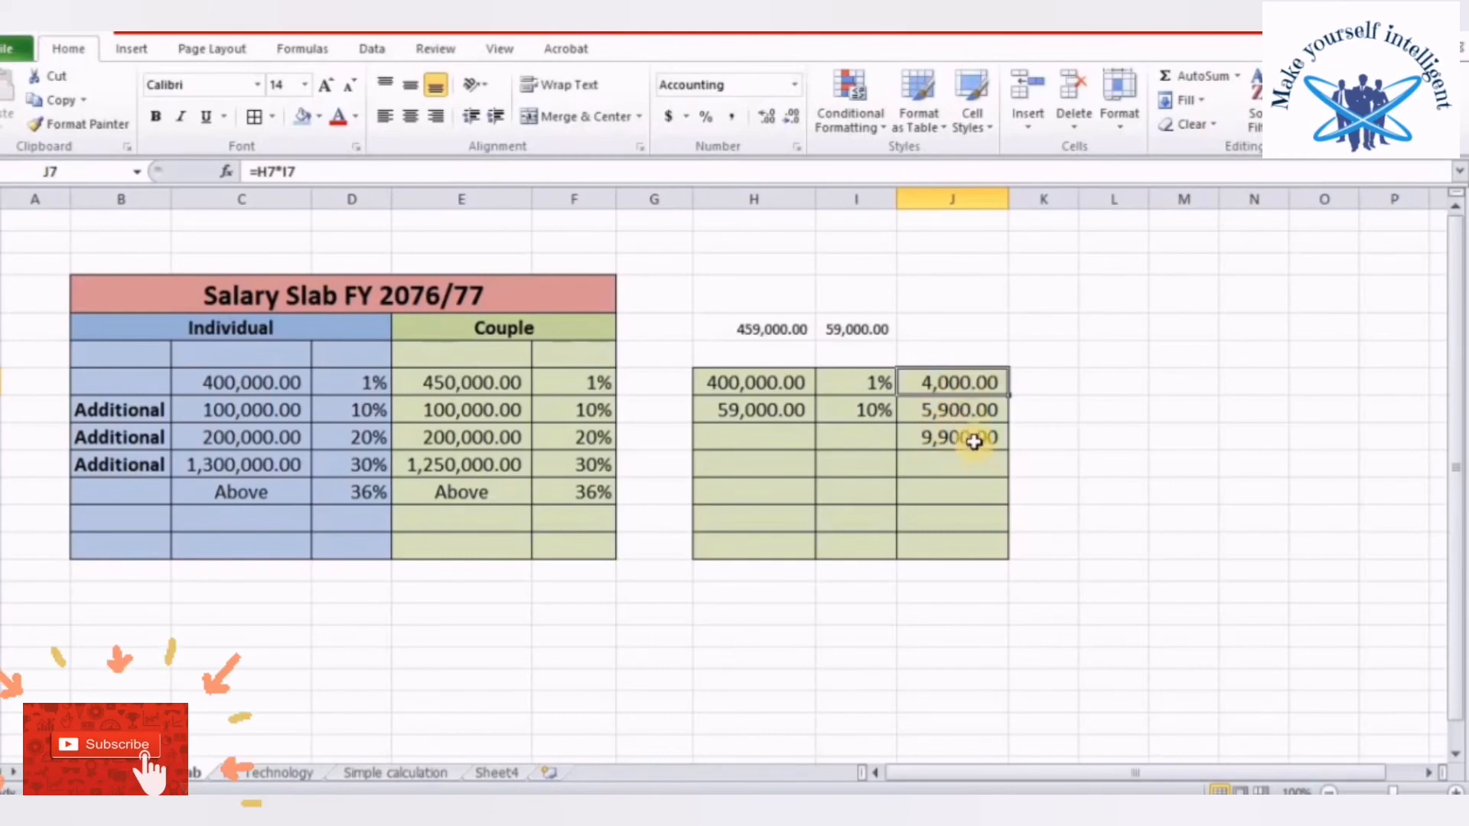
pyautogui.click(974, 442)
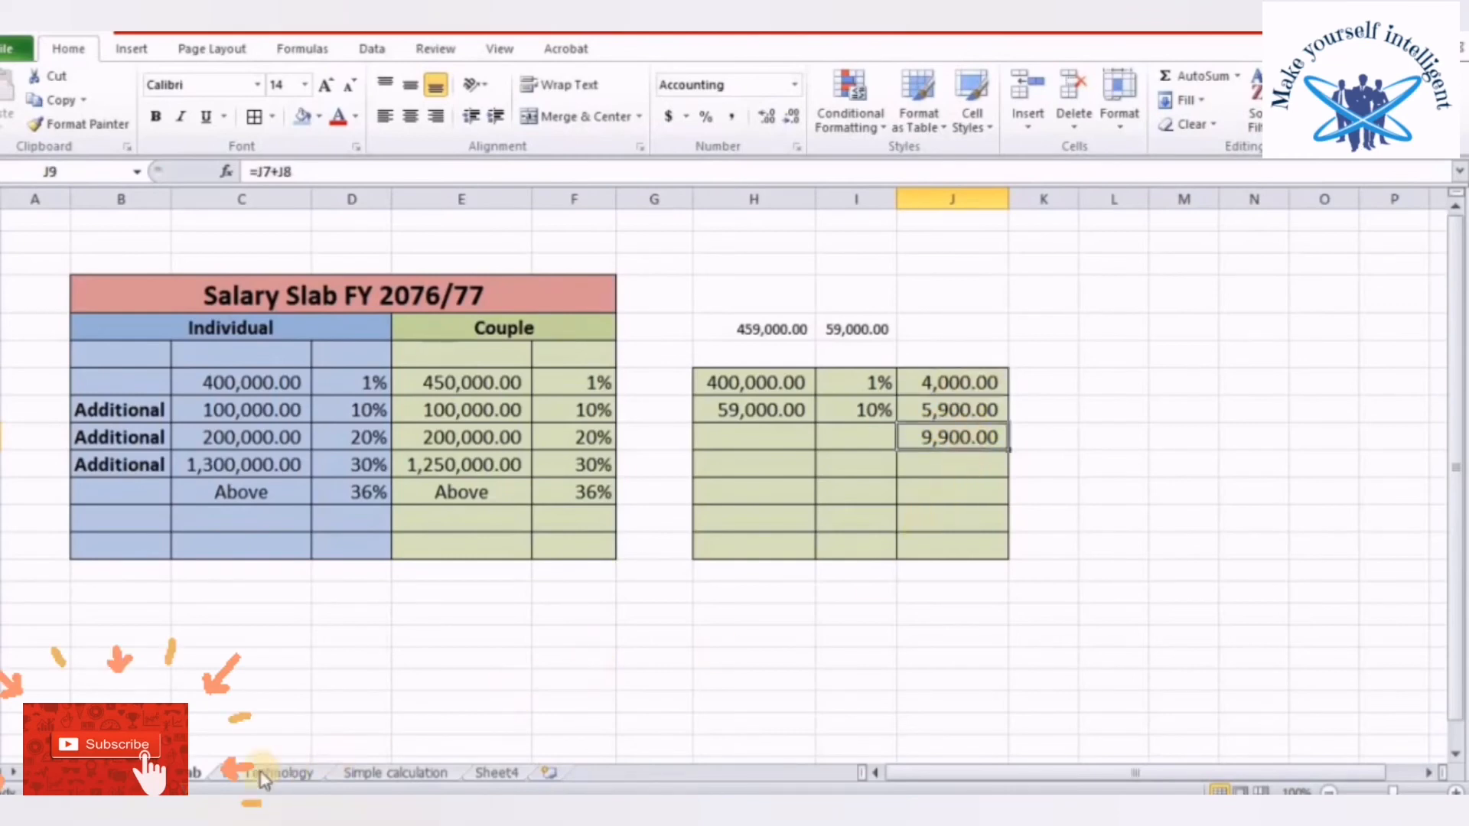
pyautogui.click(92, 772)
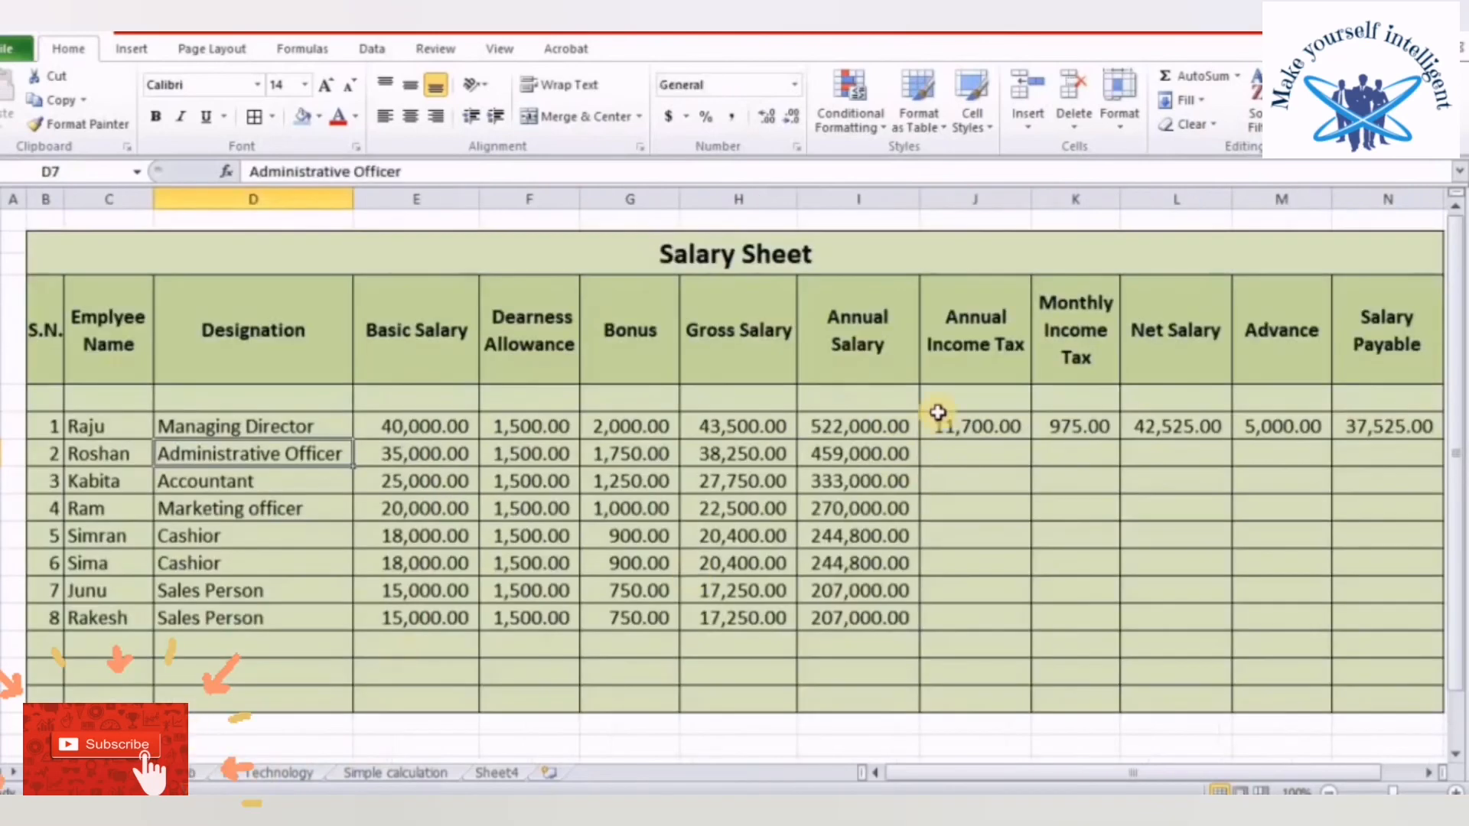
pyautogui.click(955, 455)
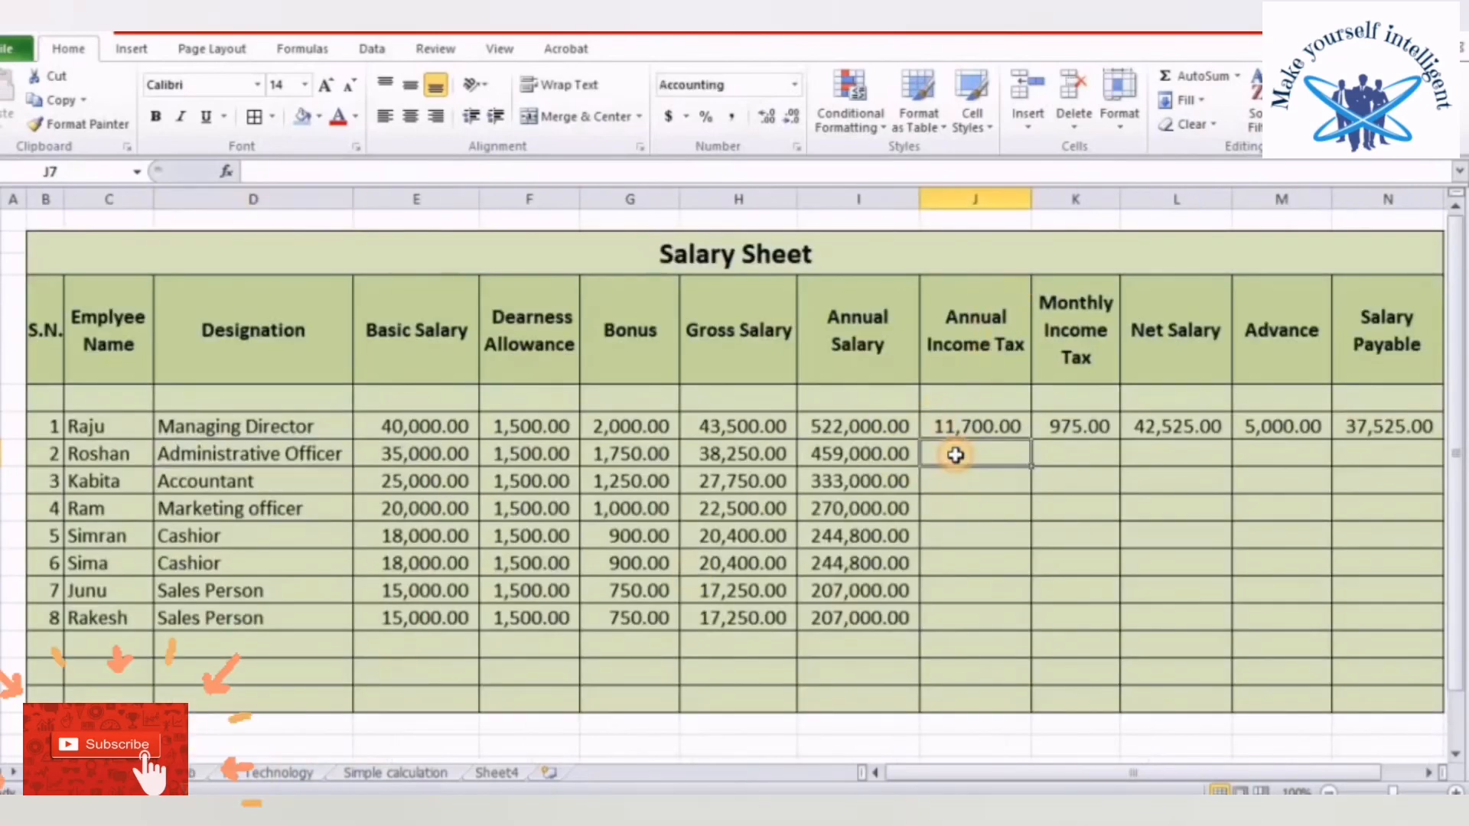
pyautogui.write('9900')
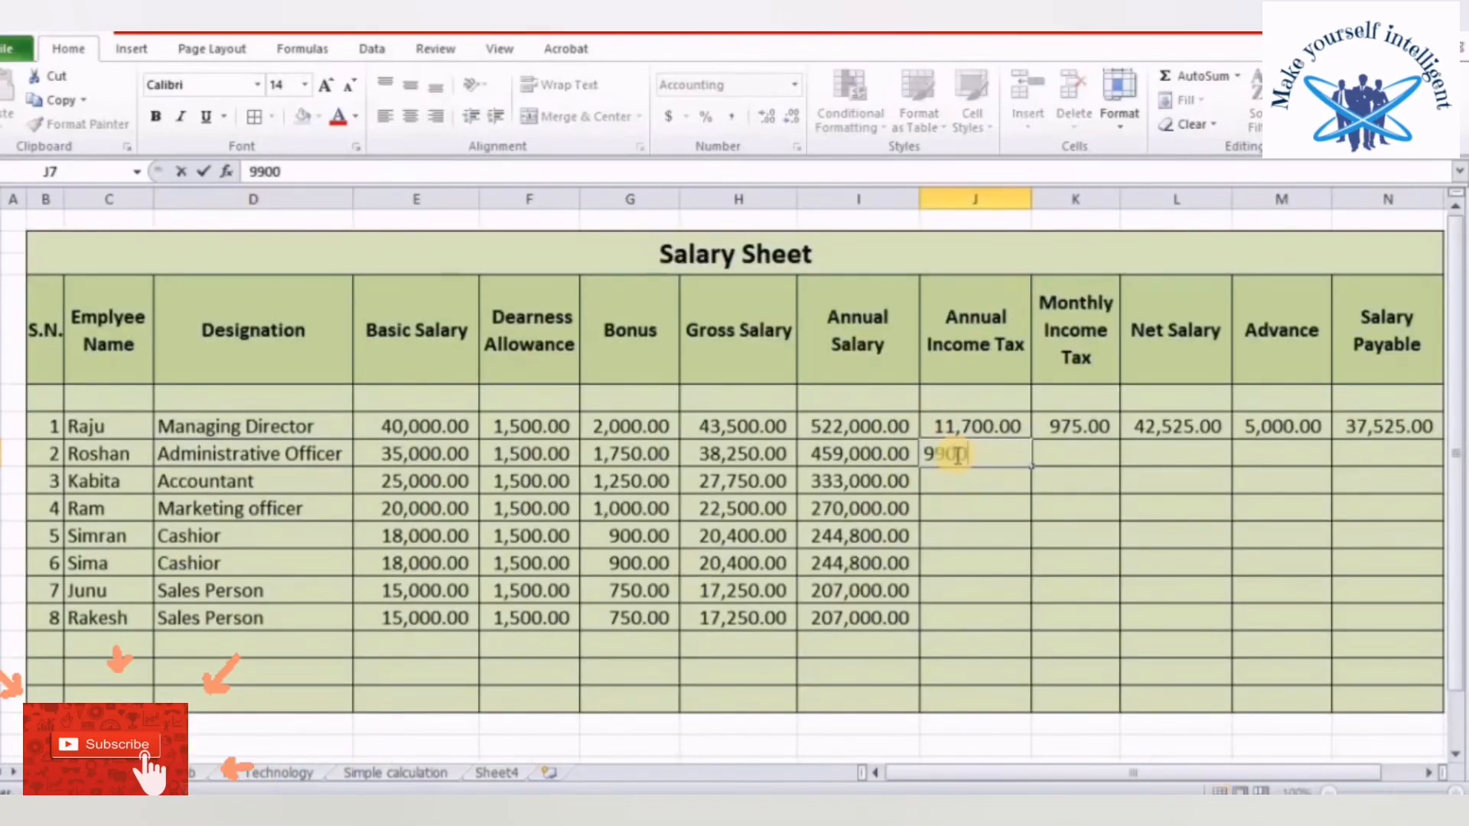
pyautogui.press('Return')
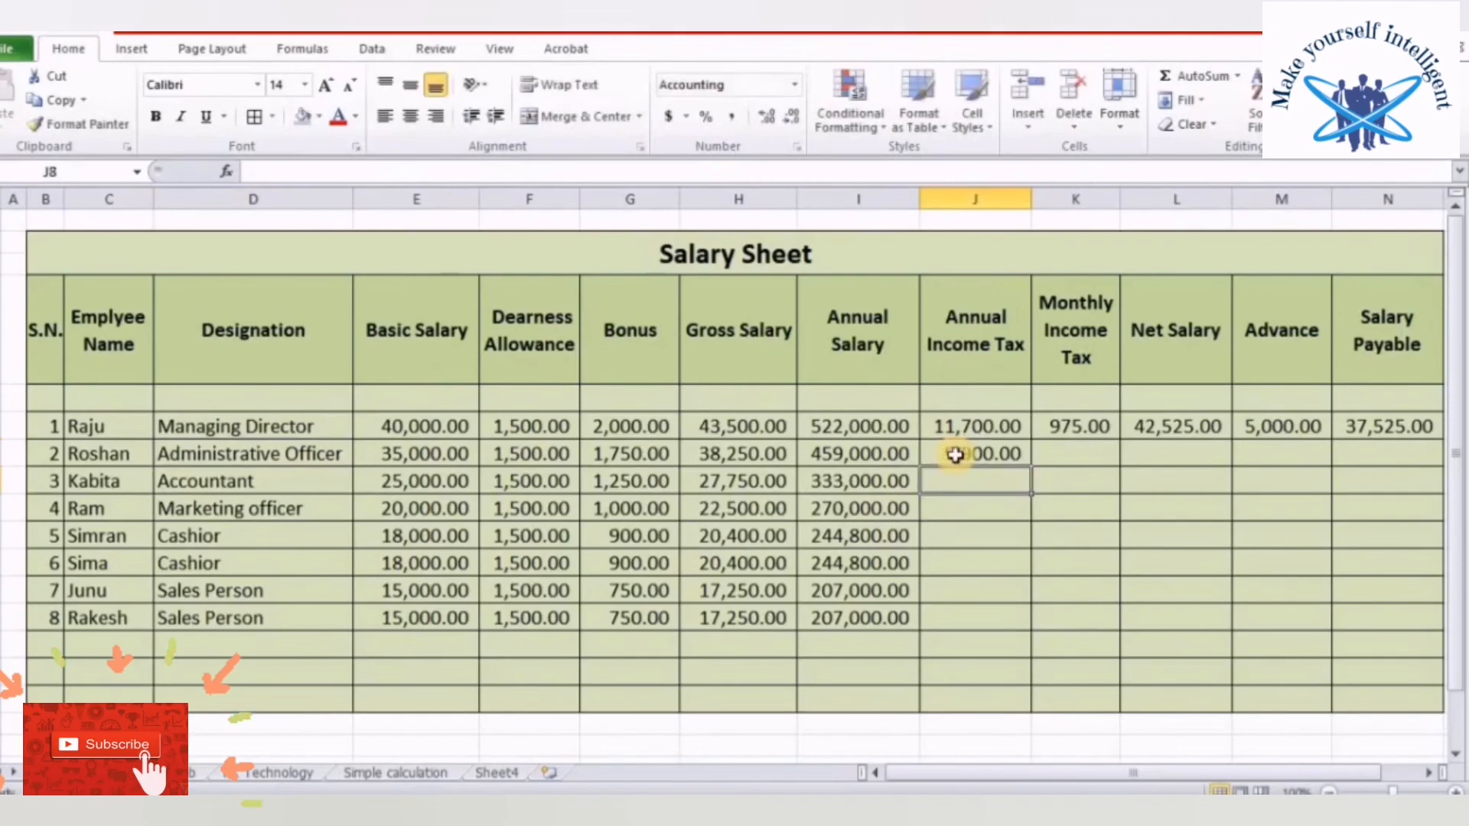
# Calculate the Administrative Officer's monthly income tax in K7 with the formula =J7/12
pyautogui.click(1057, 449)
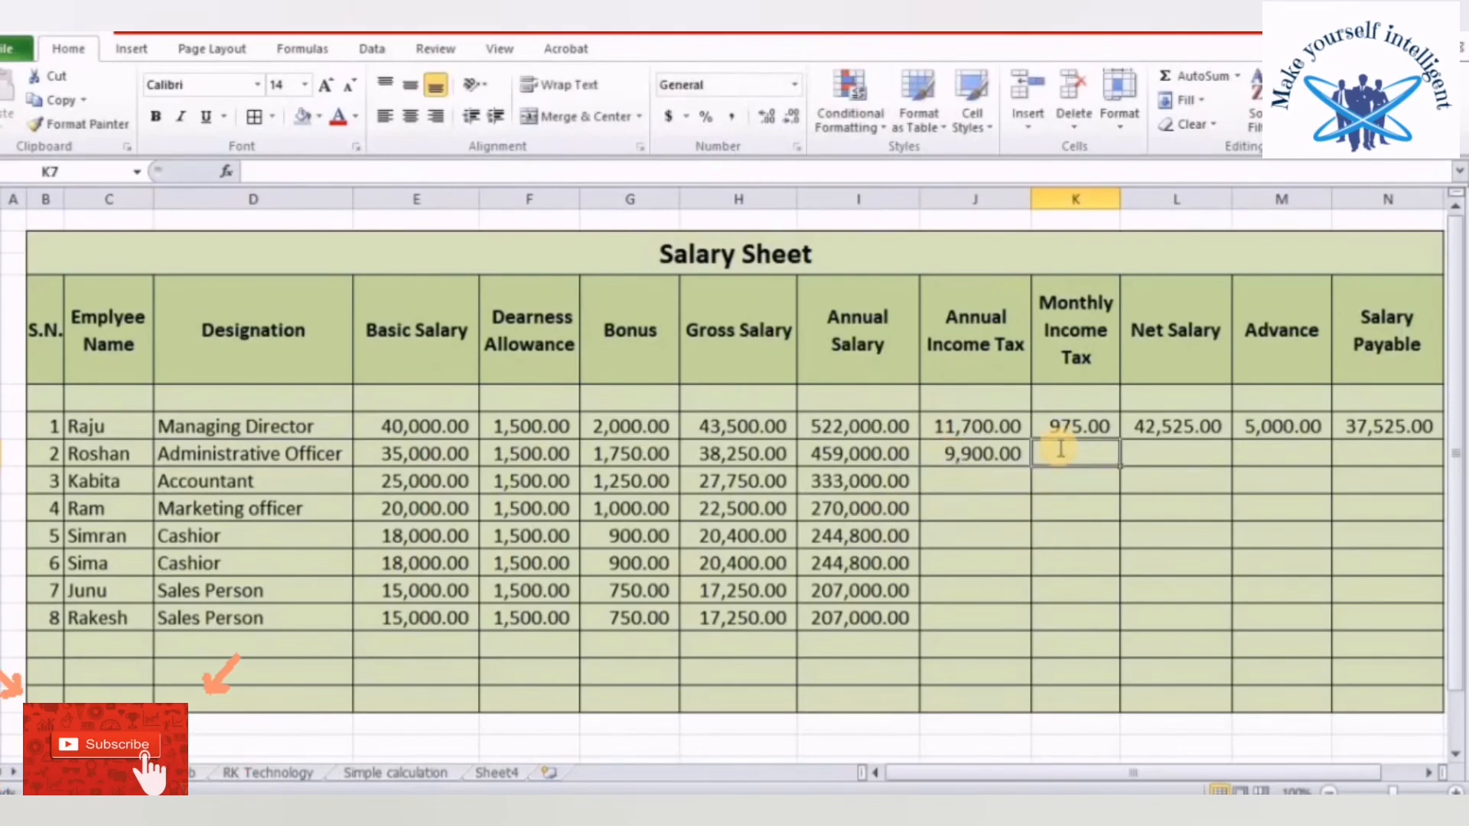
pyautogui.write('=')
pyautogui.click(987, 457)
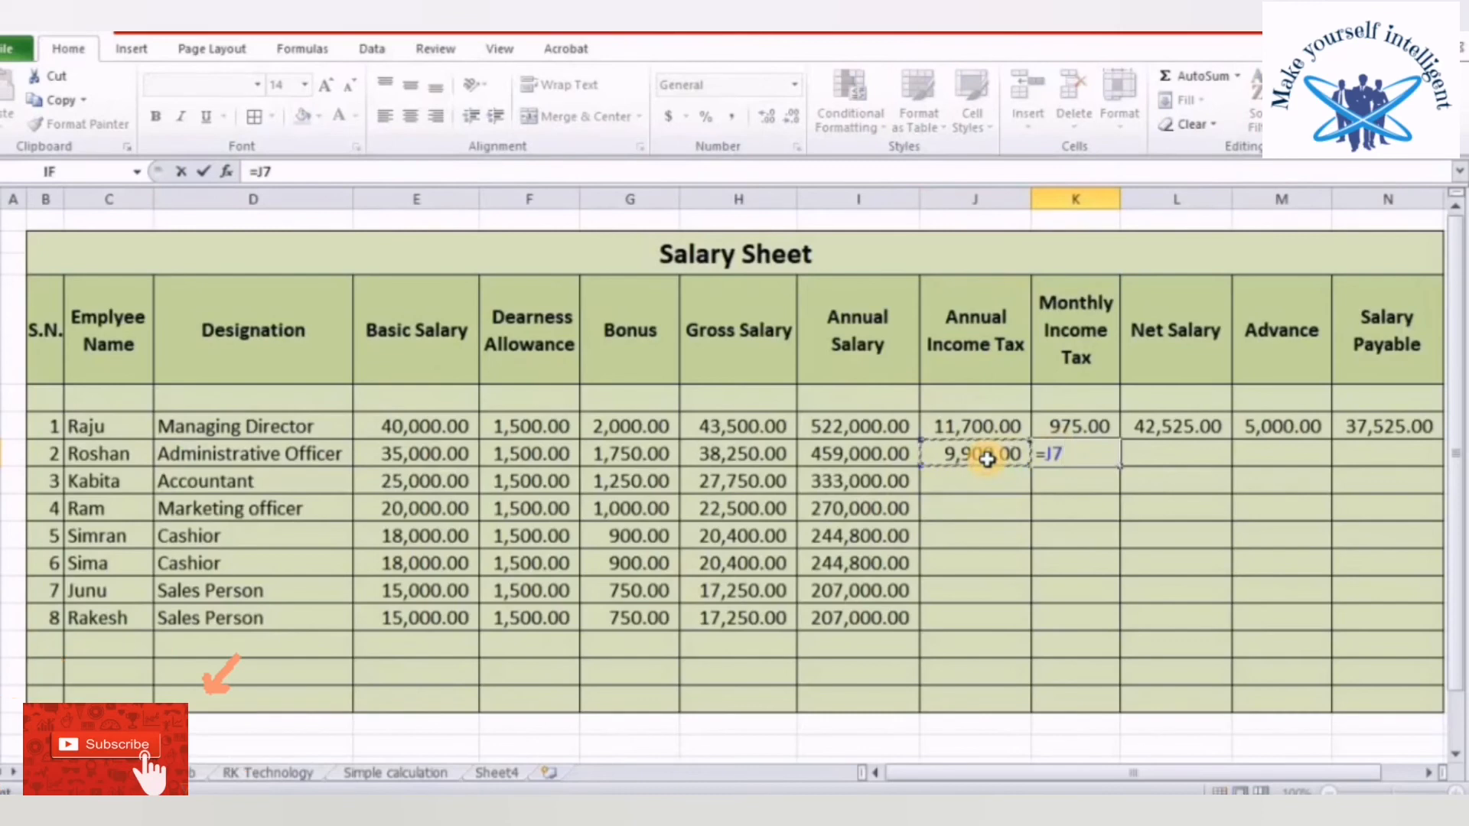
pyautogui.write('/12')
pyautogui.press('Return')
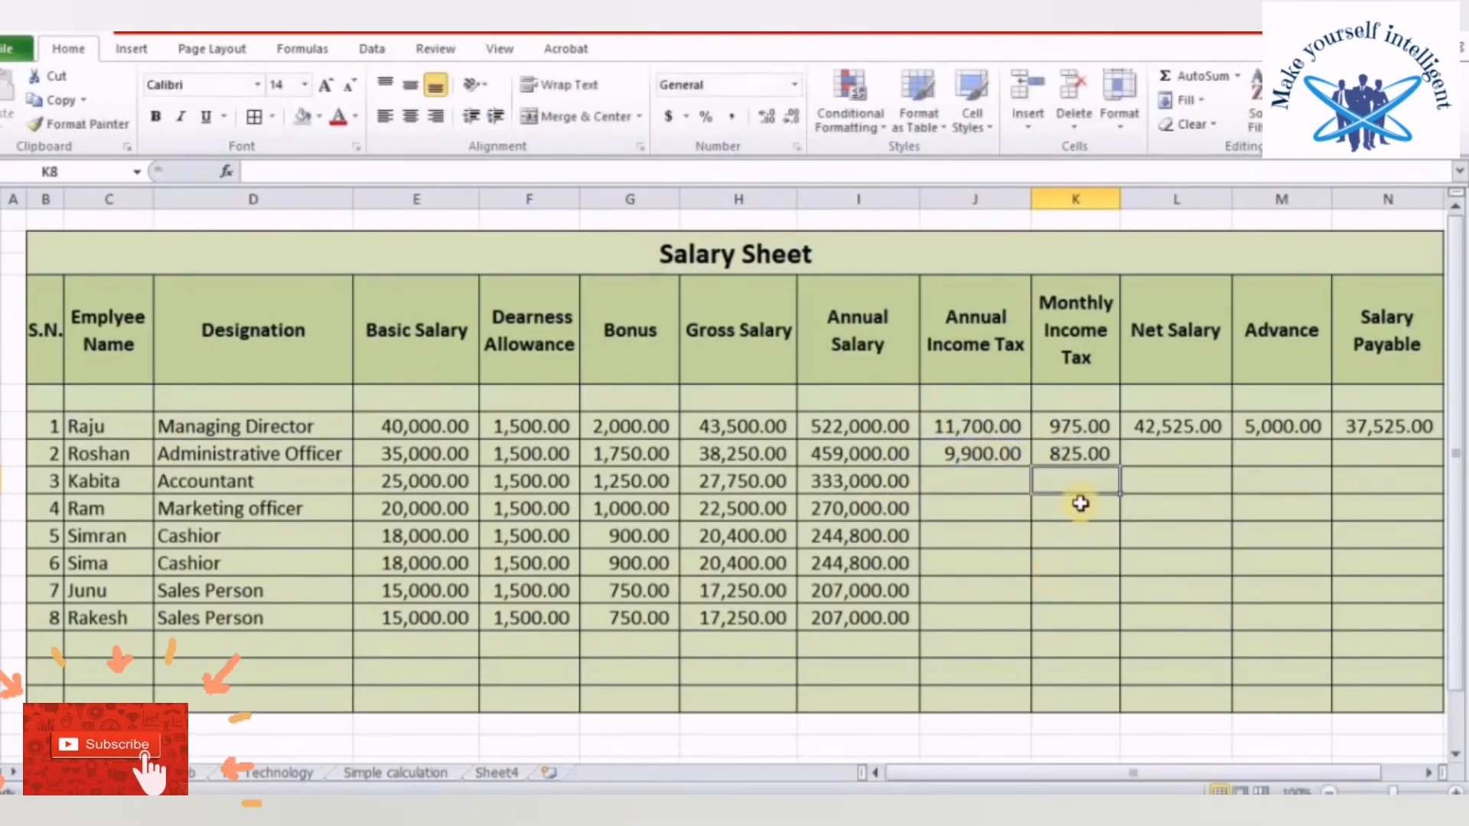
# Copy the net salary formula from L6 down through L13 for all the remaining employees
pyautogui.click(1157, 452)
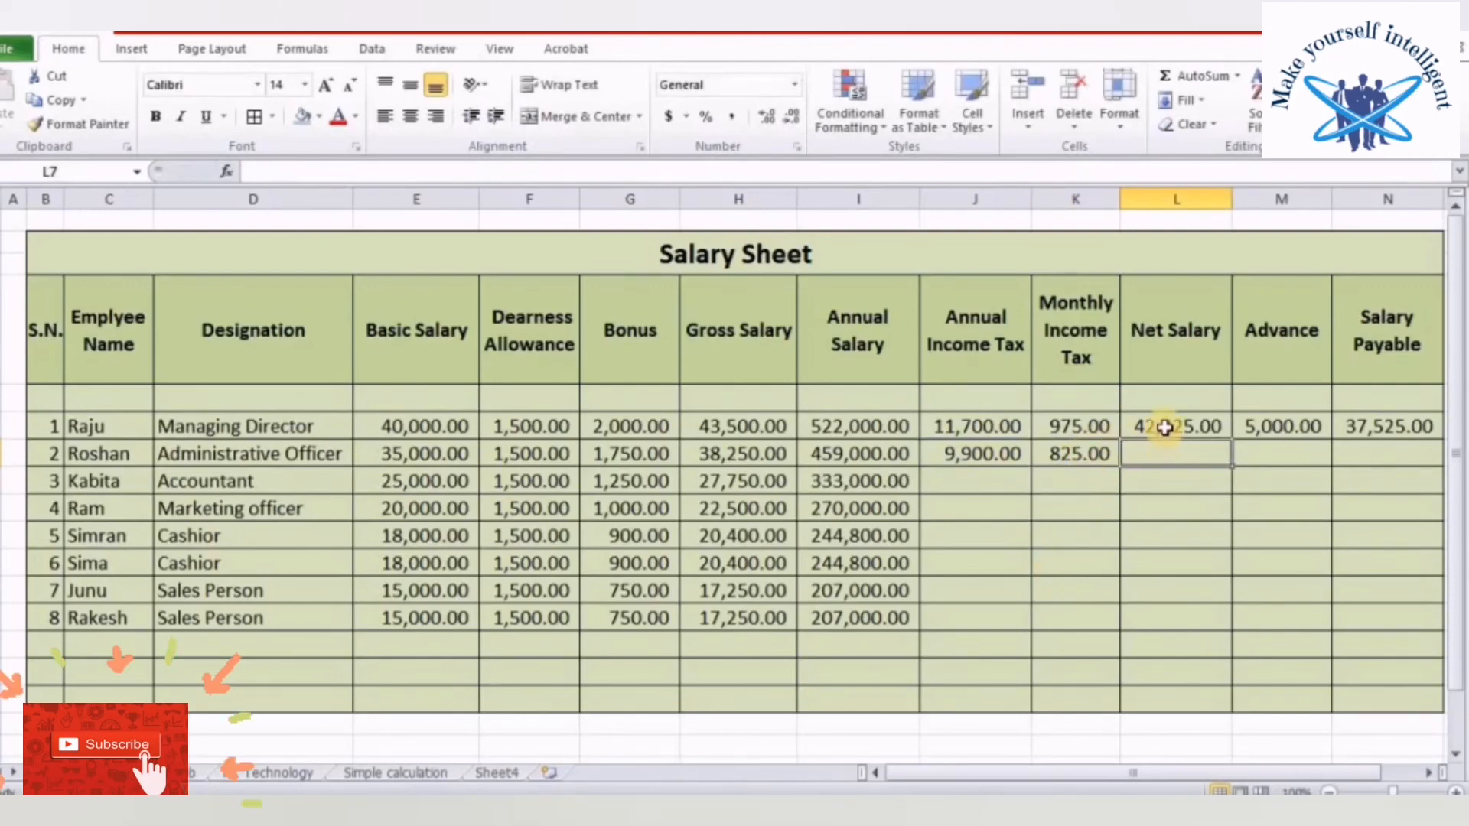
pyautogui.click(1164, 427)
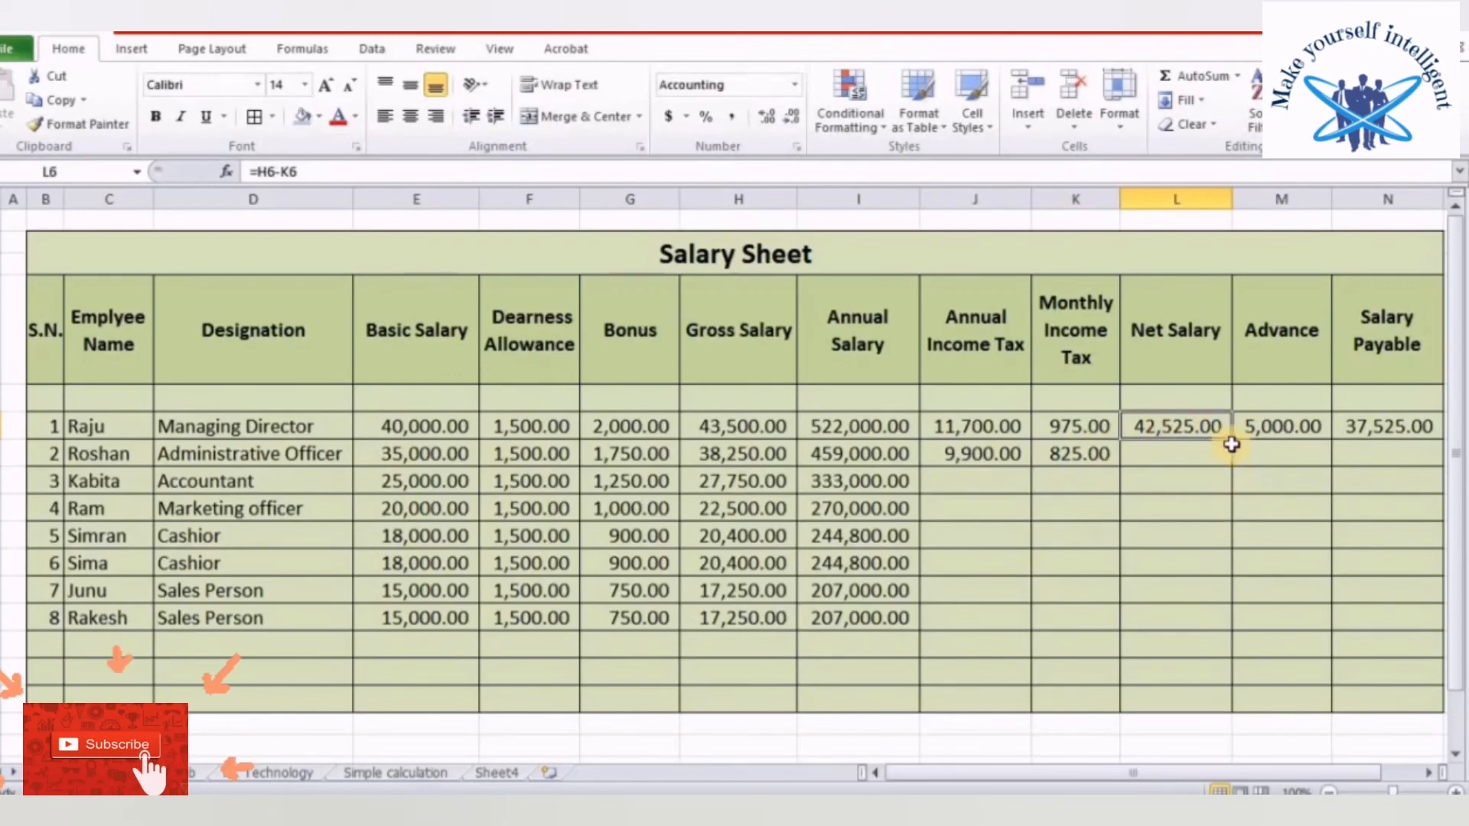
pyautogui.moveTo(1232, 445); pyautogui.dragTo(1221, 627)
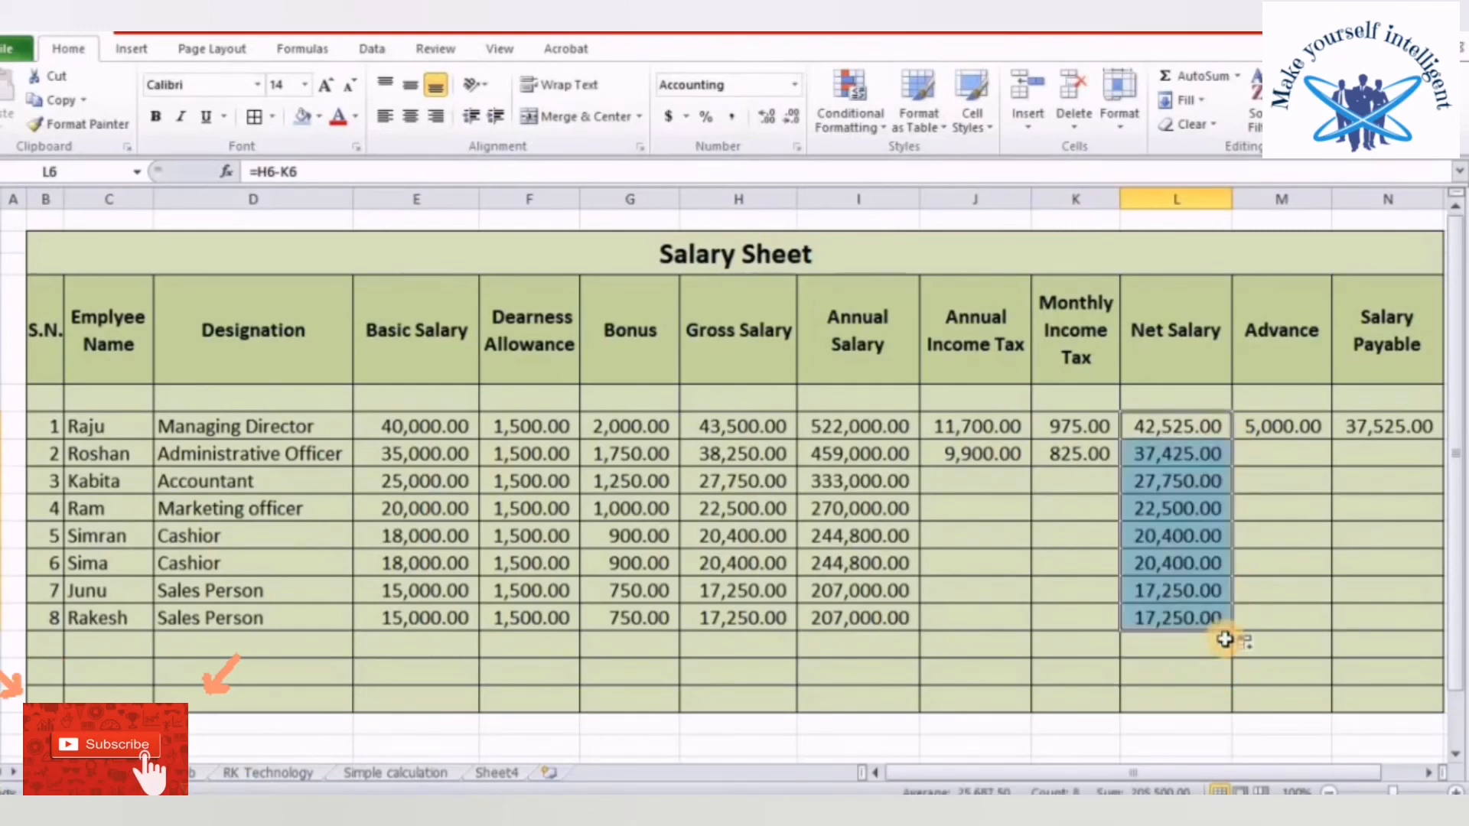
pyautogui.click(1285, 549)
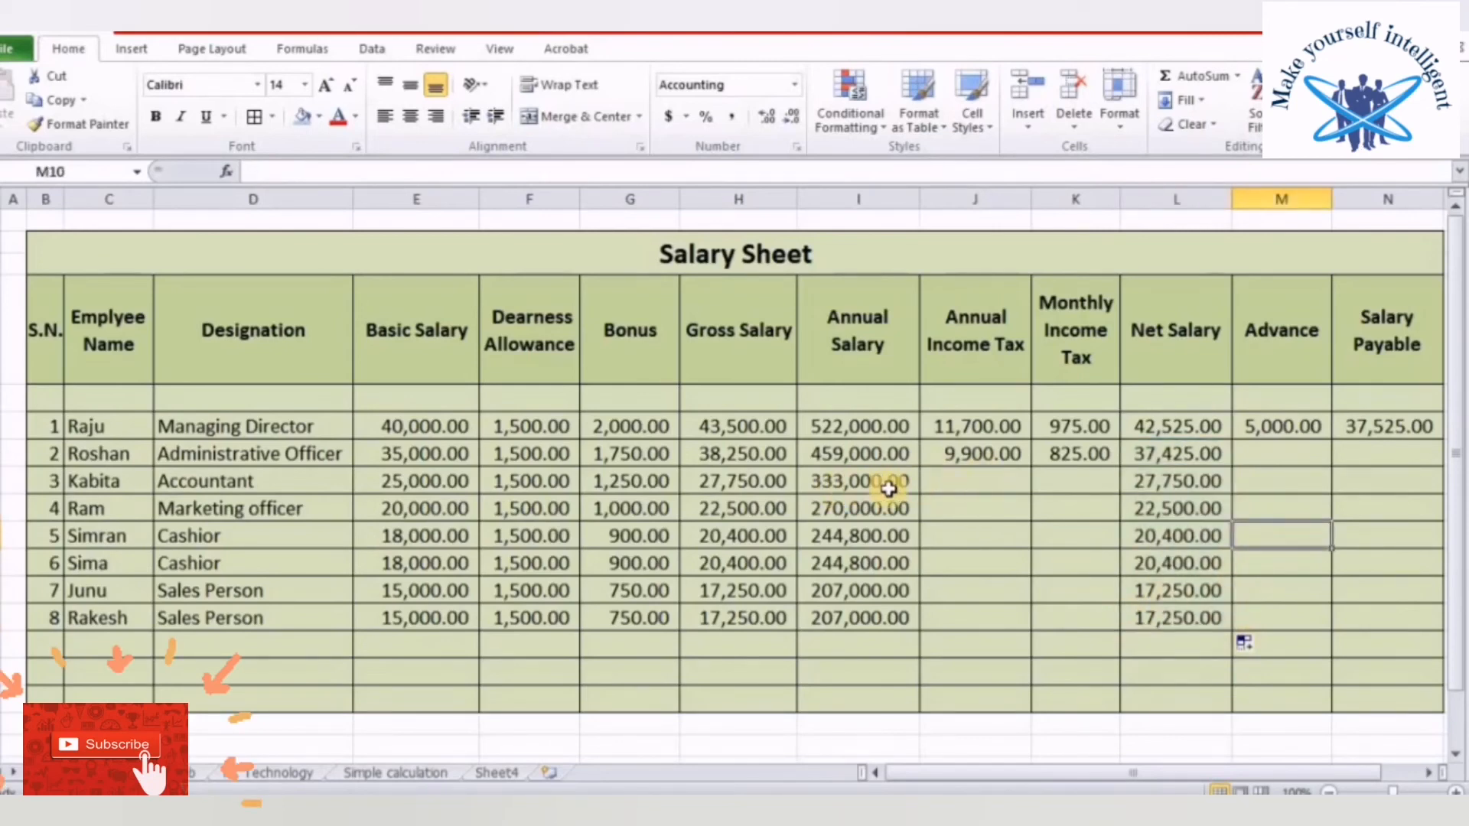
# Calculate the Accountant's annual income tax in J8 with the formula =I8*1%
pyautogui.click(952, 483)
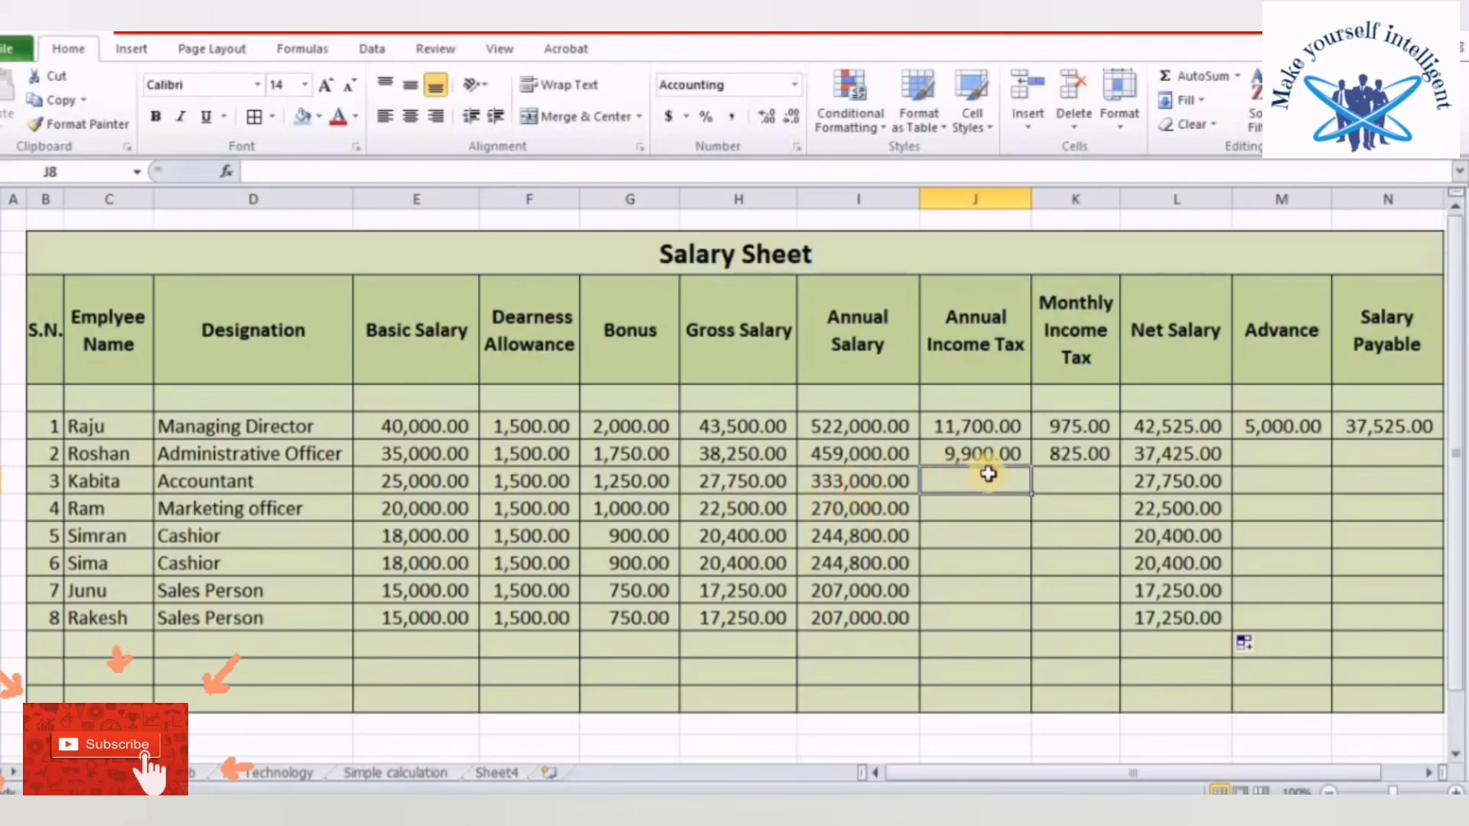
pyautogui.click(879, 482)
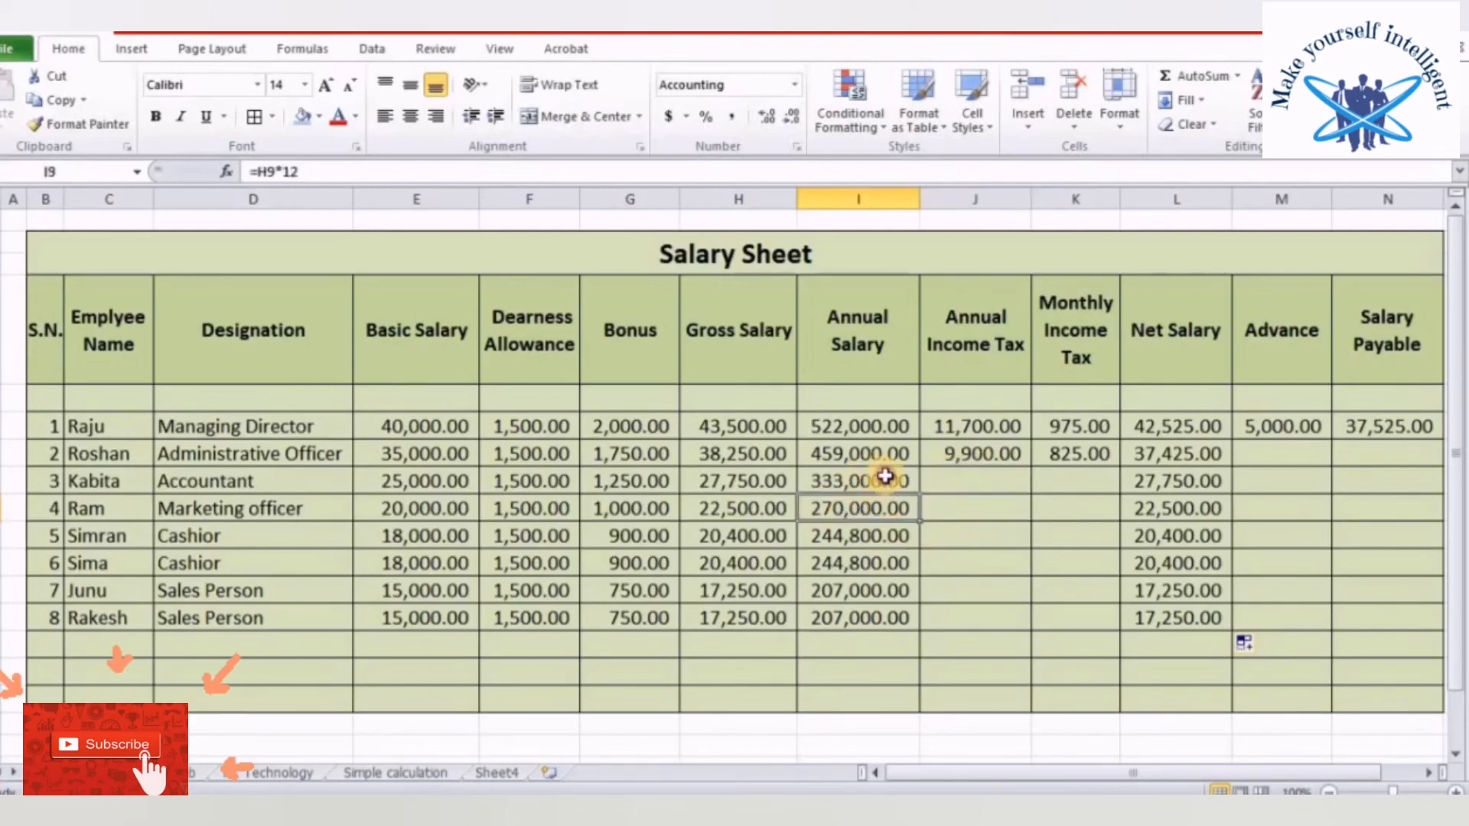
pyautogui.click(948, 482)
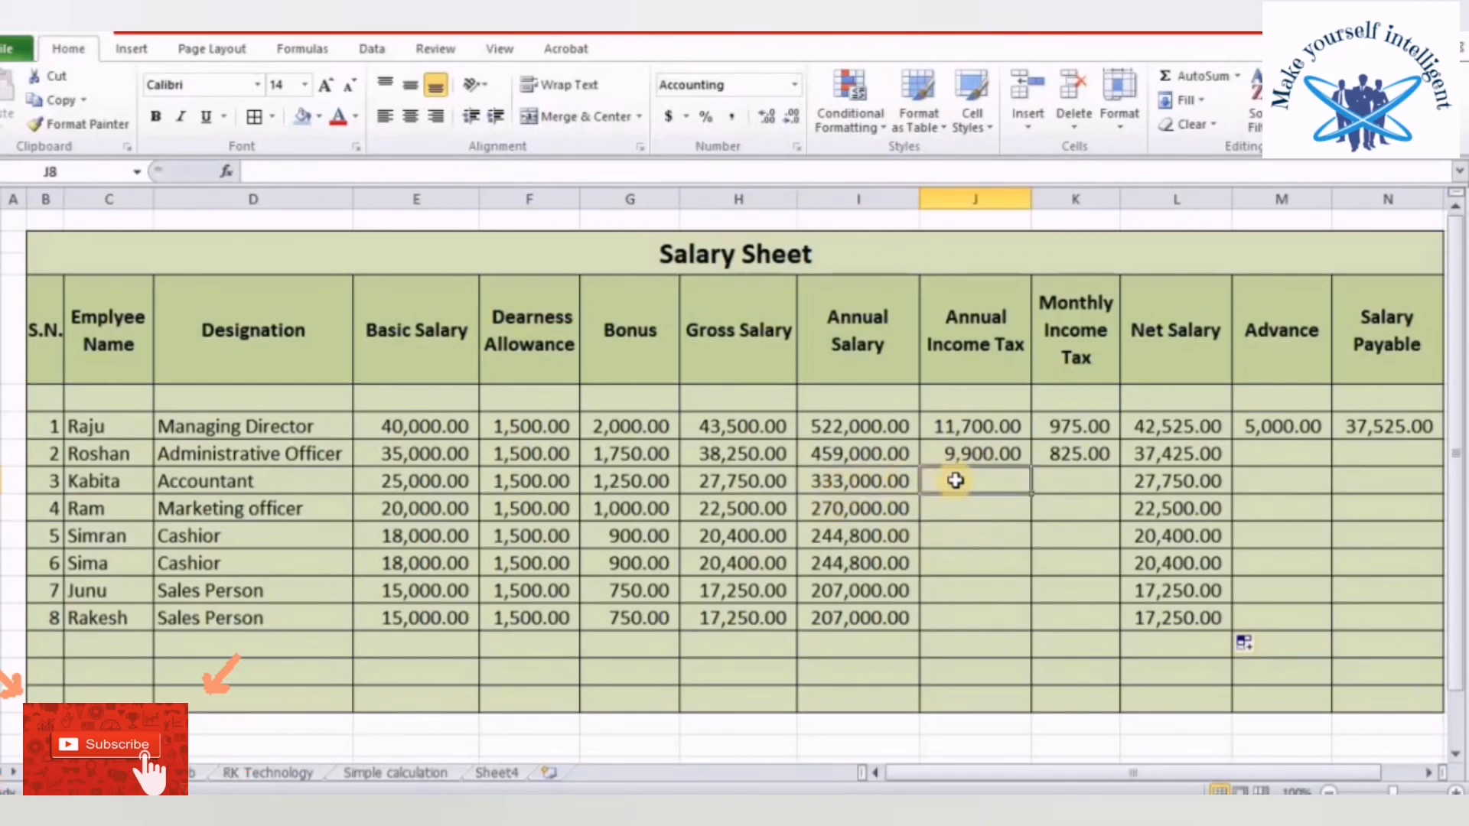
pyautogui.write('=')
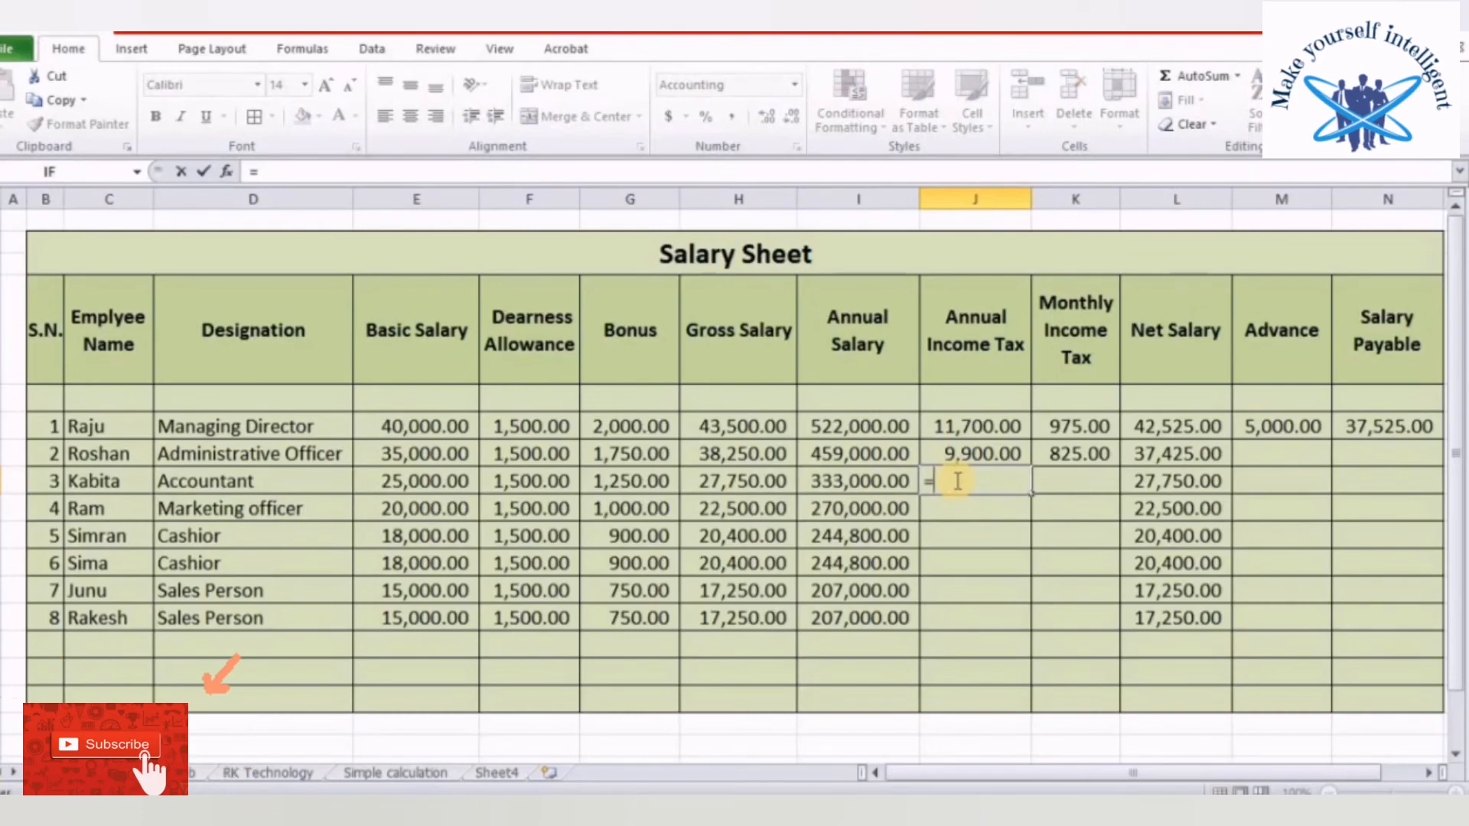
pyautogui.press('Escape')
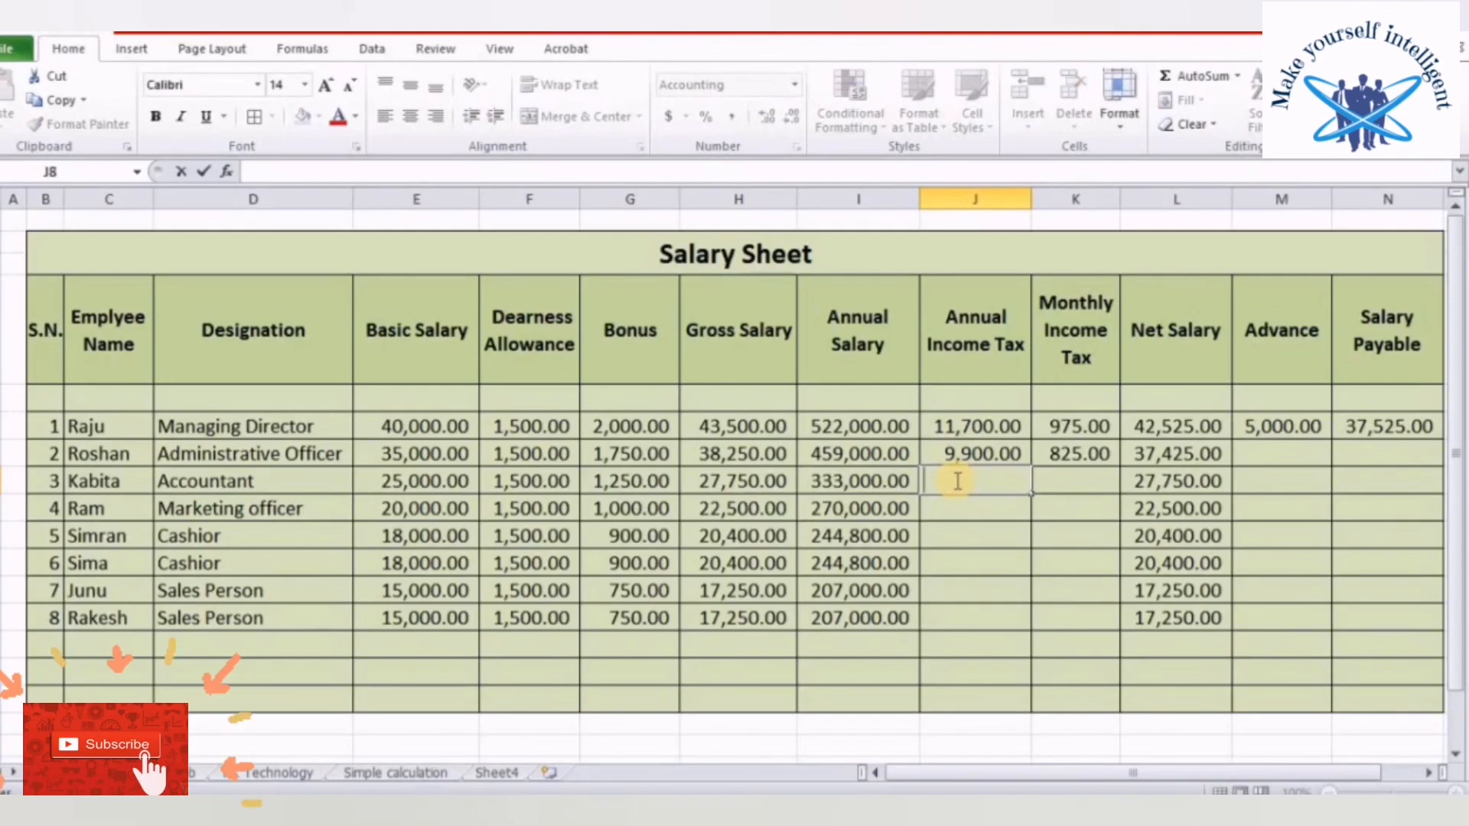
pyautogui.write('=')
pyautogui.click(846, 479)
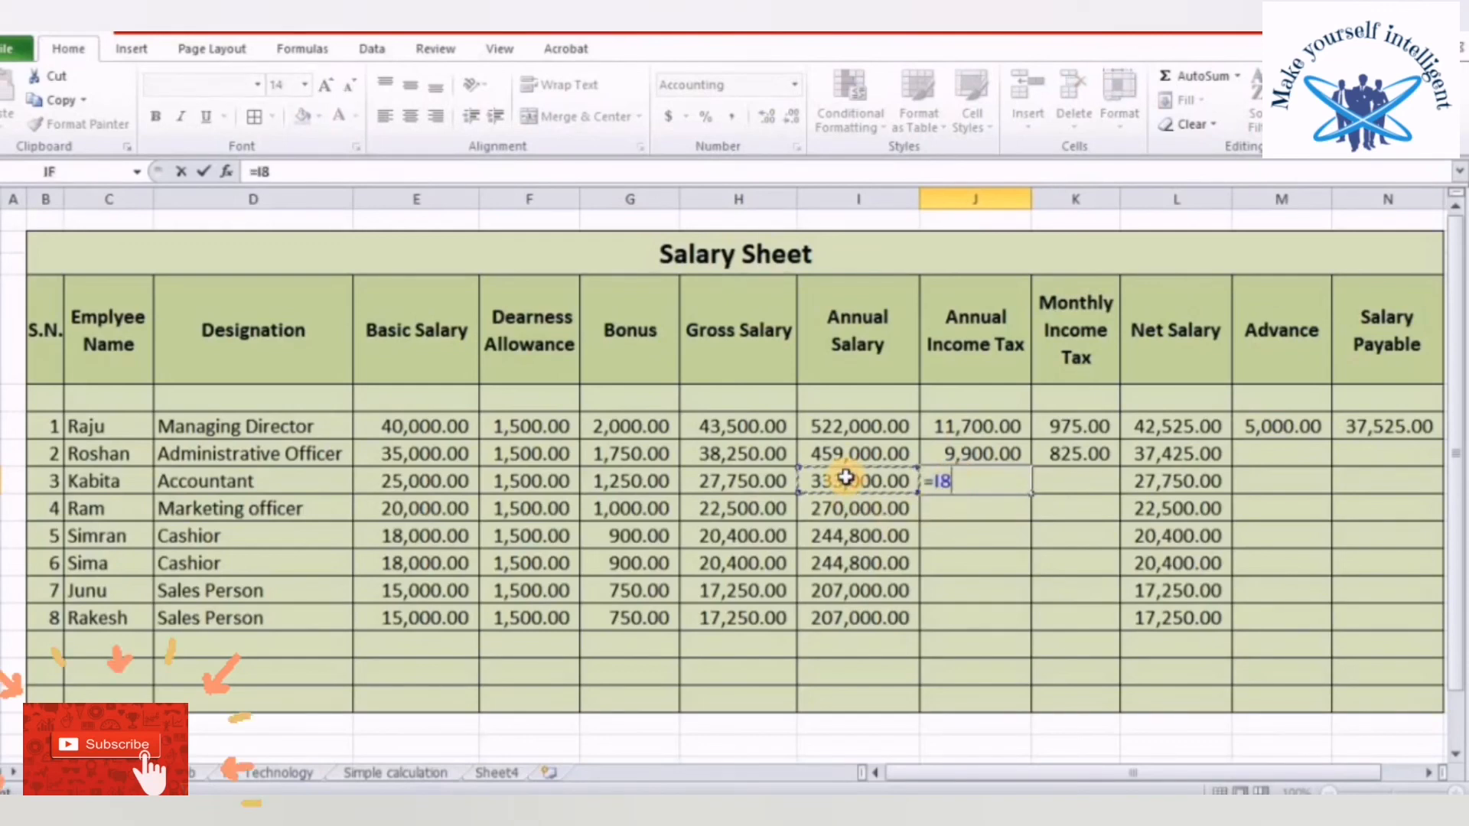
pyautogui.write('*1%')
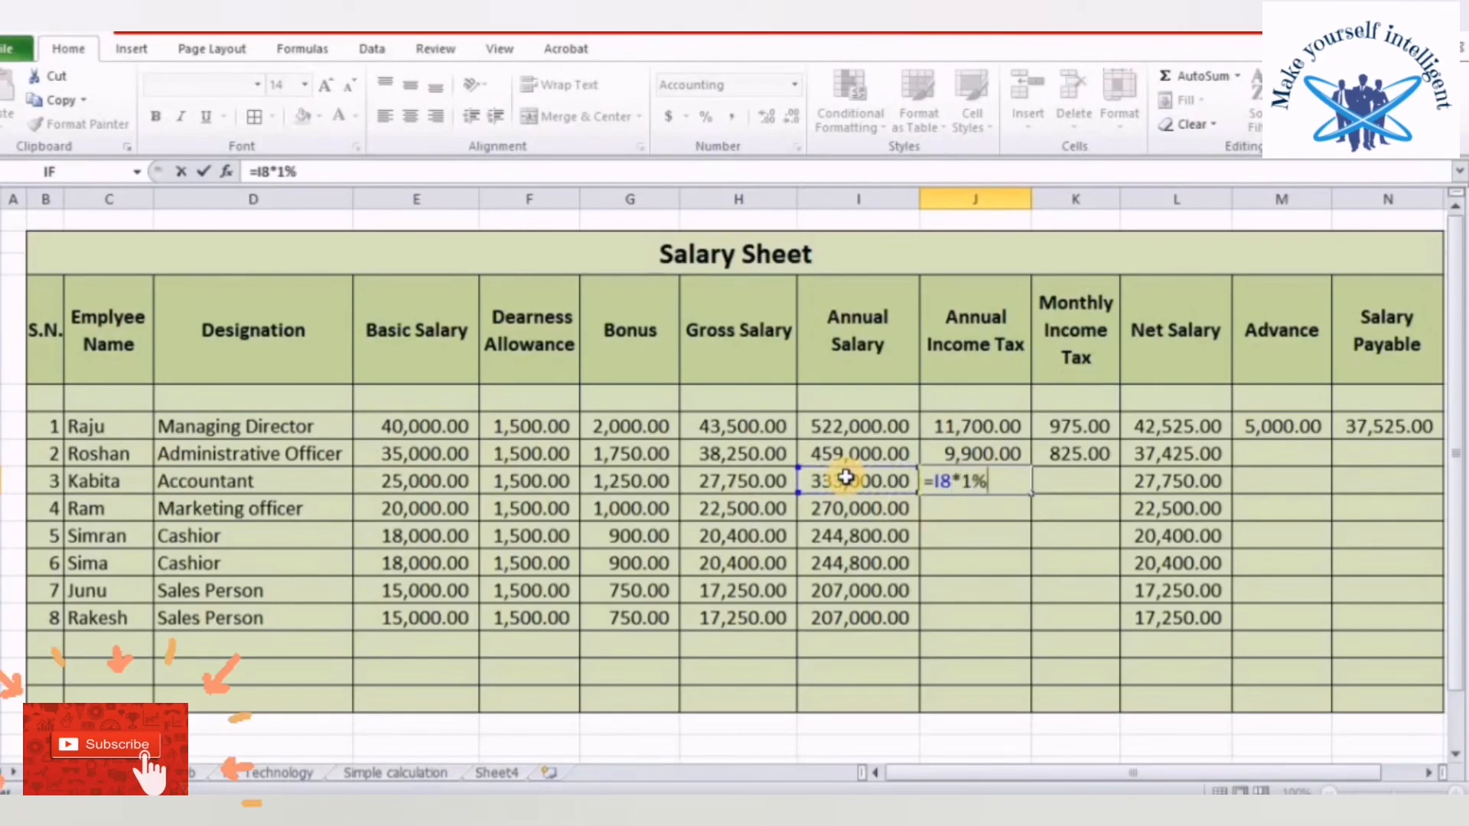
pyautogui.press('Return')
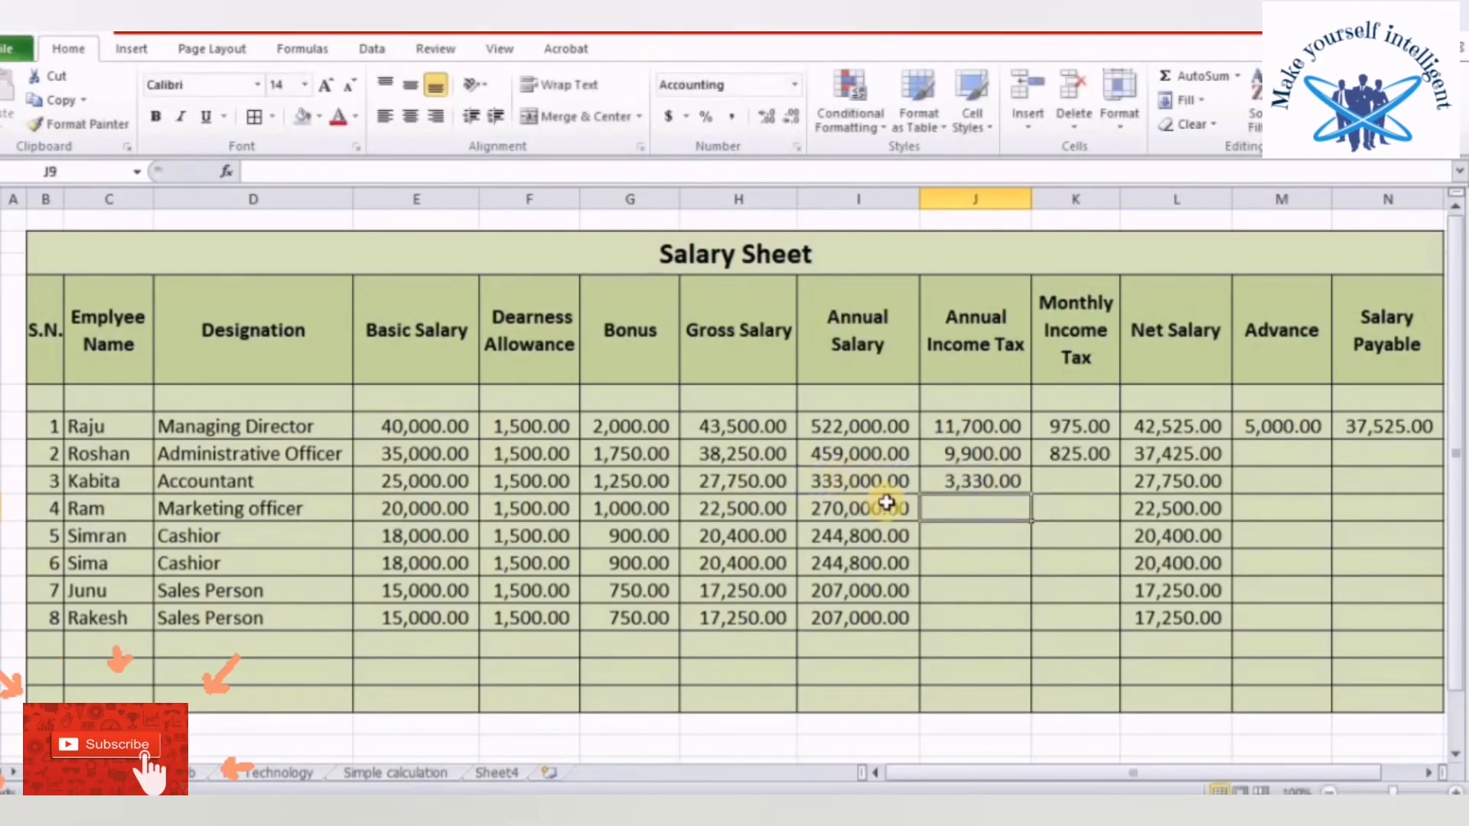
# Copy the Accountant's annual income tax formula from J8 down through J13 for the remaining employees
pyautogui.press('Down')
pyautogui.press('Down')
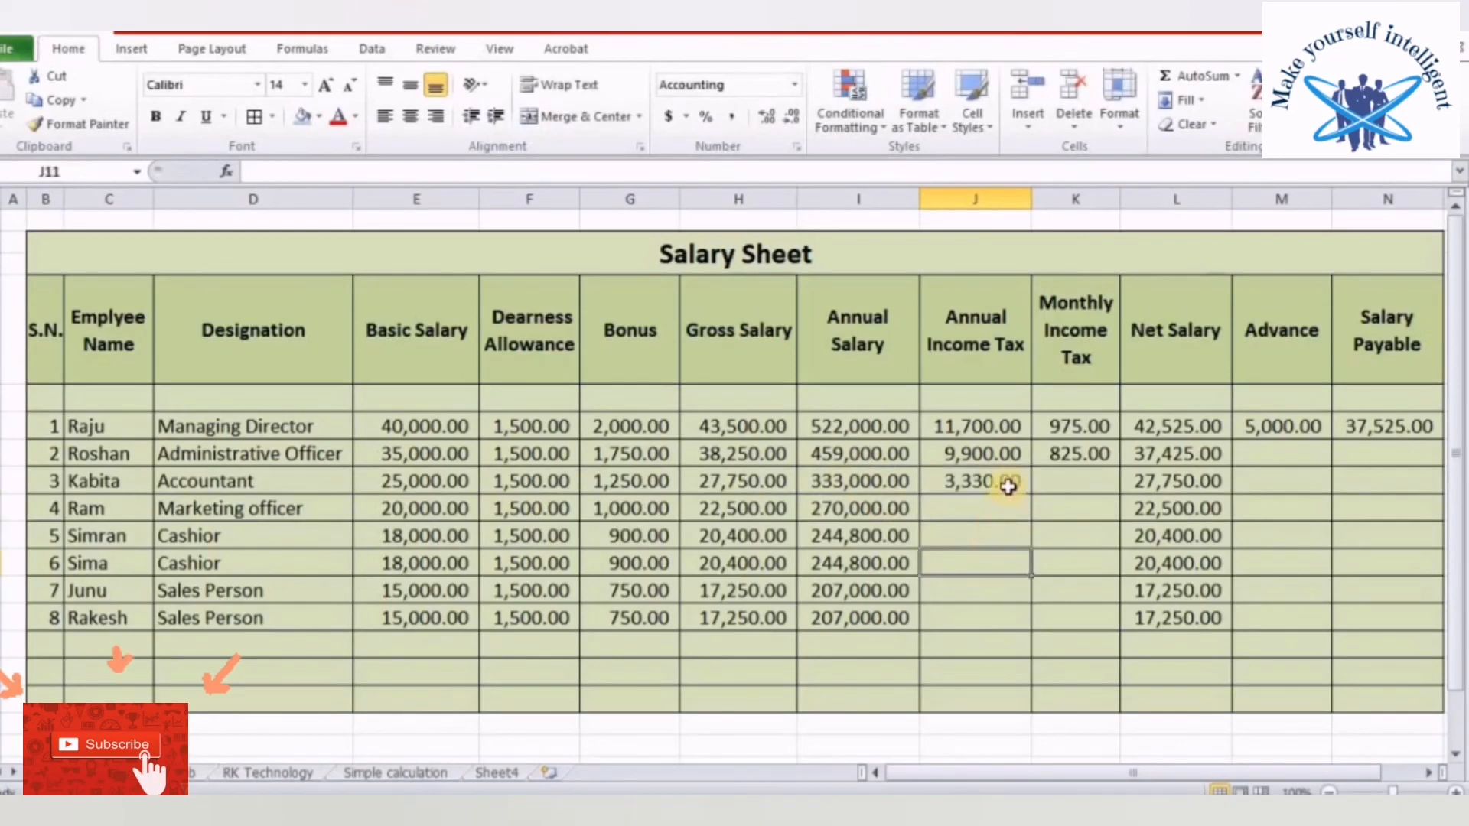
pyautogui.click(1008, 485)
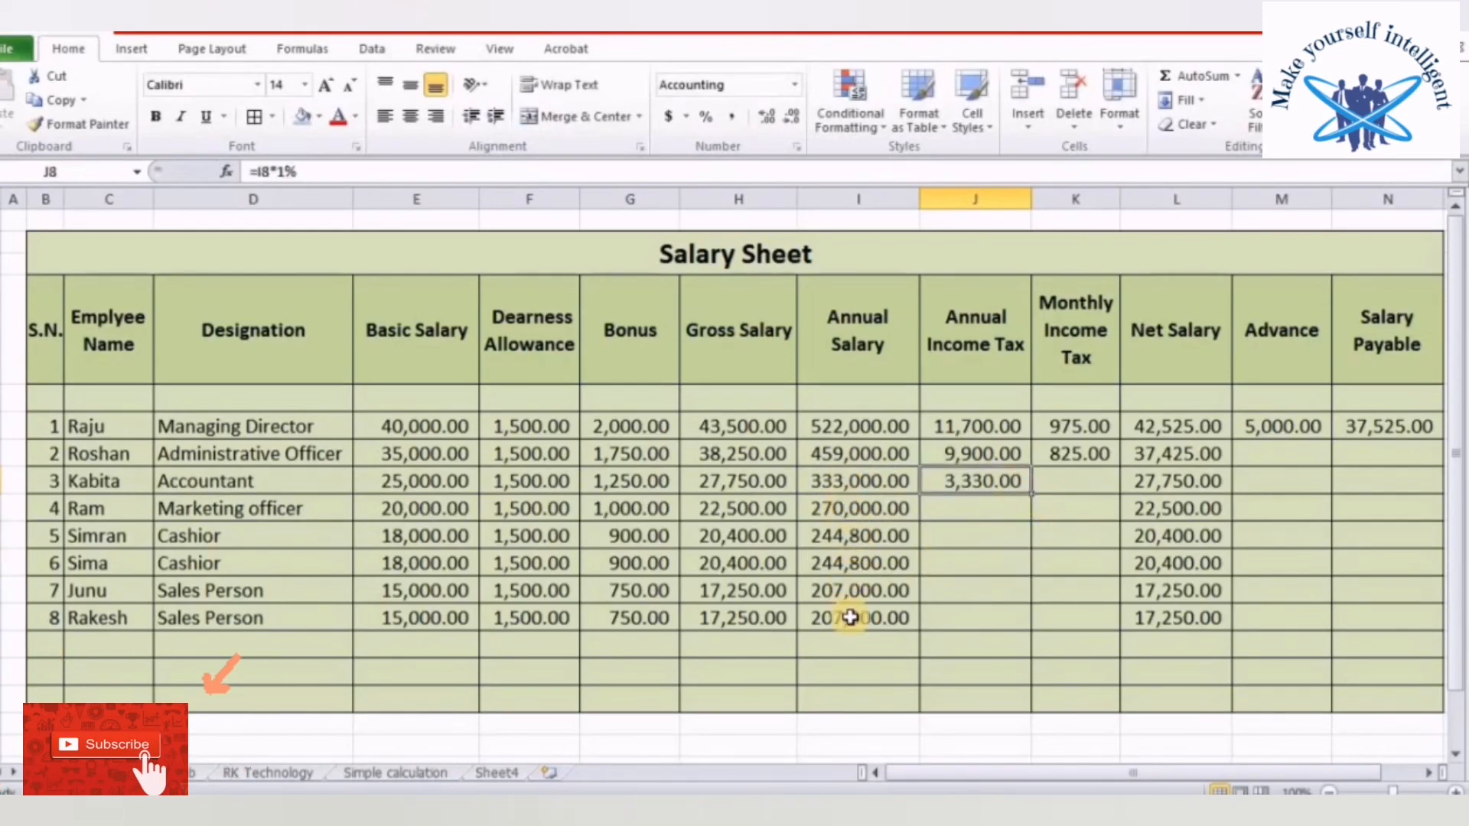
pyautogui.moveTo(1034, 498); pyautogui.dragTo(995, 620)
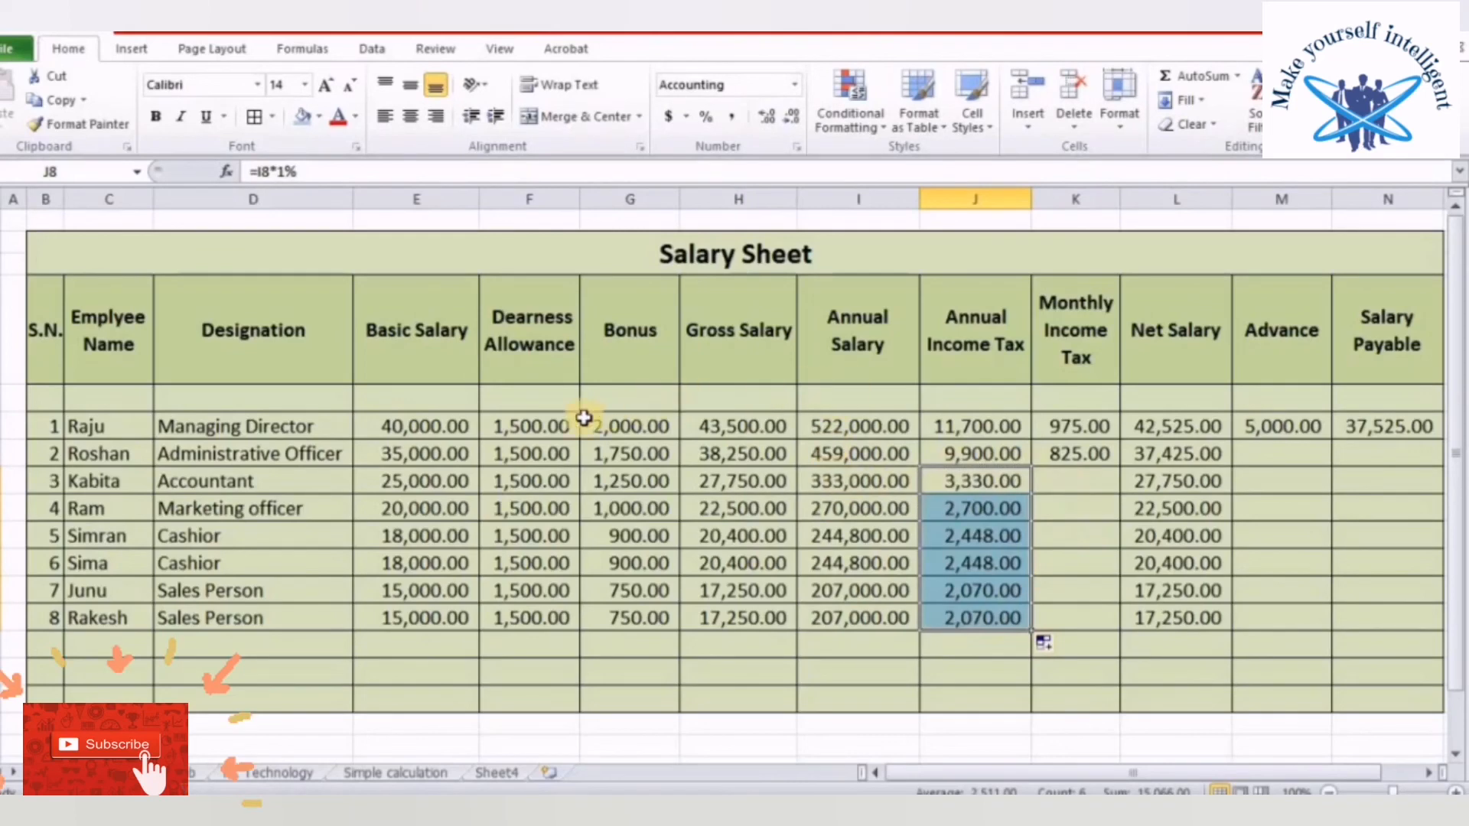
# Check the annual salaries in I6 and I7 and the Accountant's annual income tax formula in J8
pyautogui.click(172, 773)
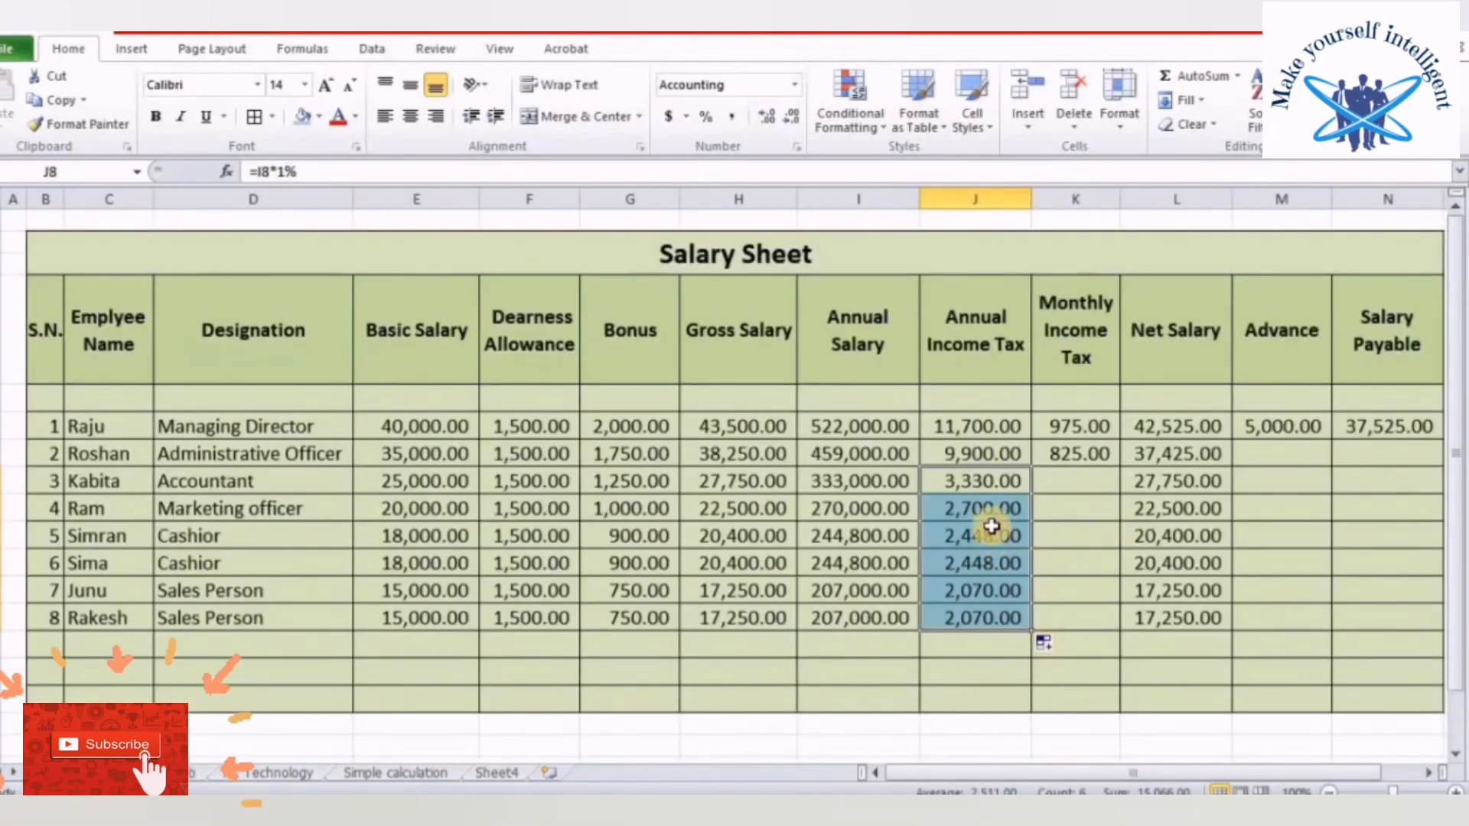
pyautogui.click(1061, 565)
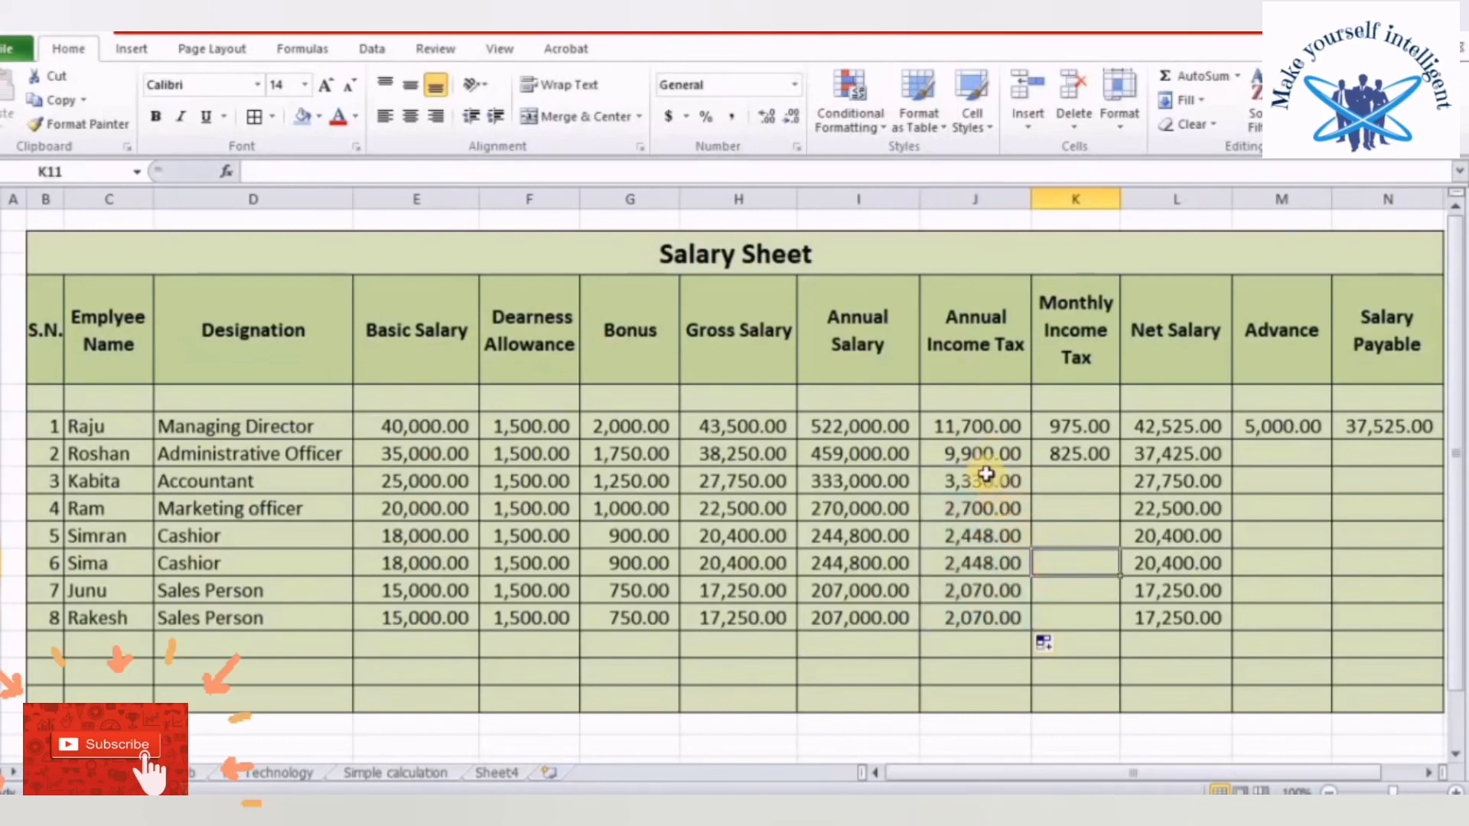
pyautogui.click(852, 423)
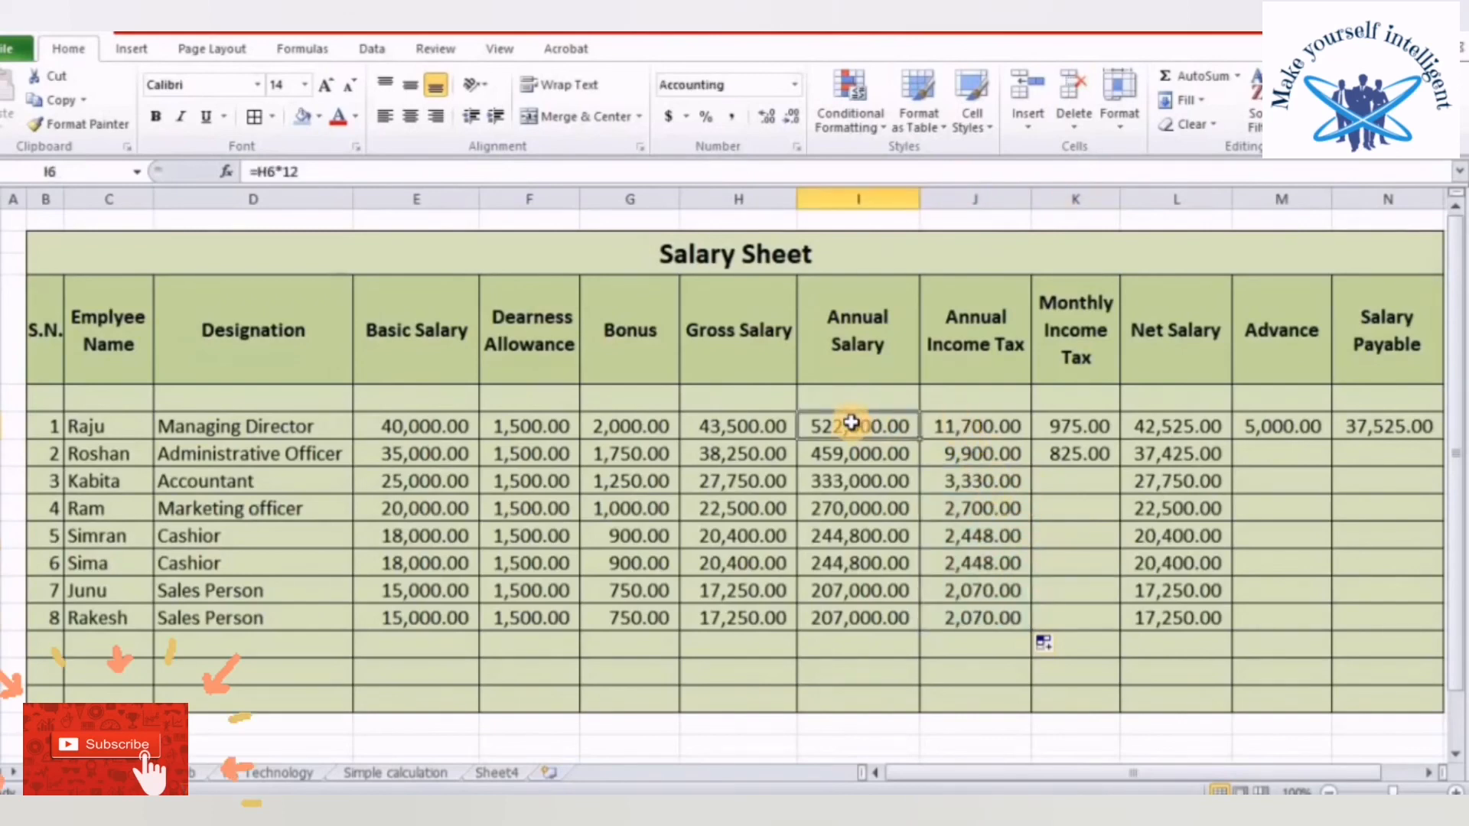
pyautogui.click(837, 452)
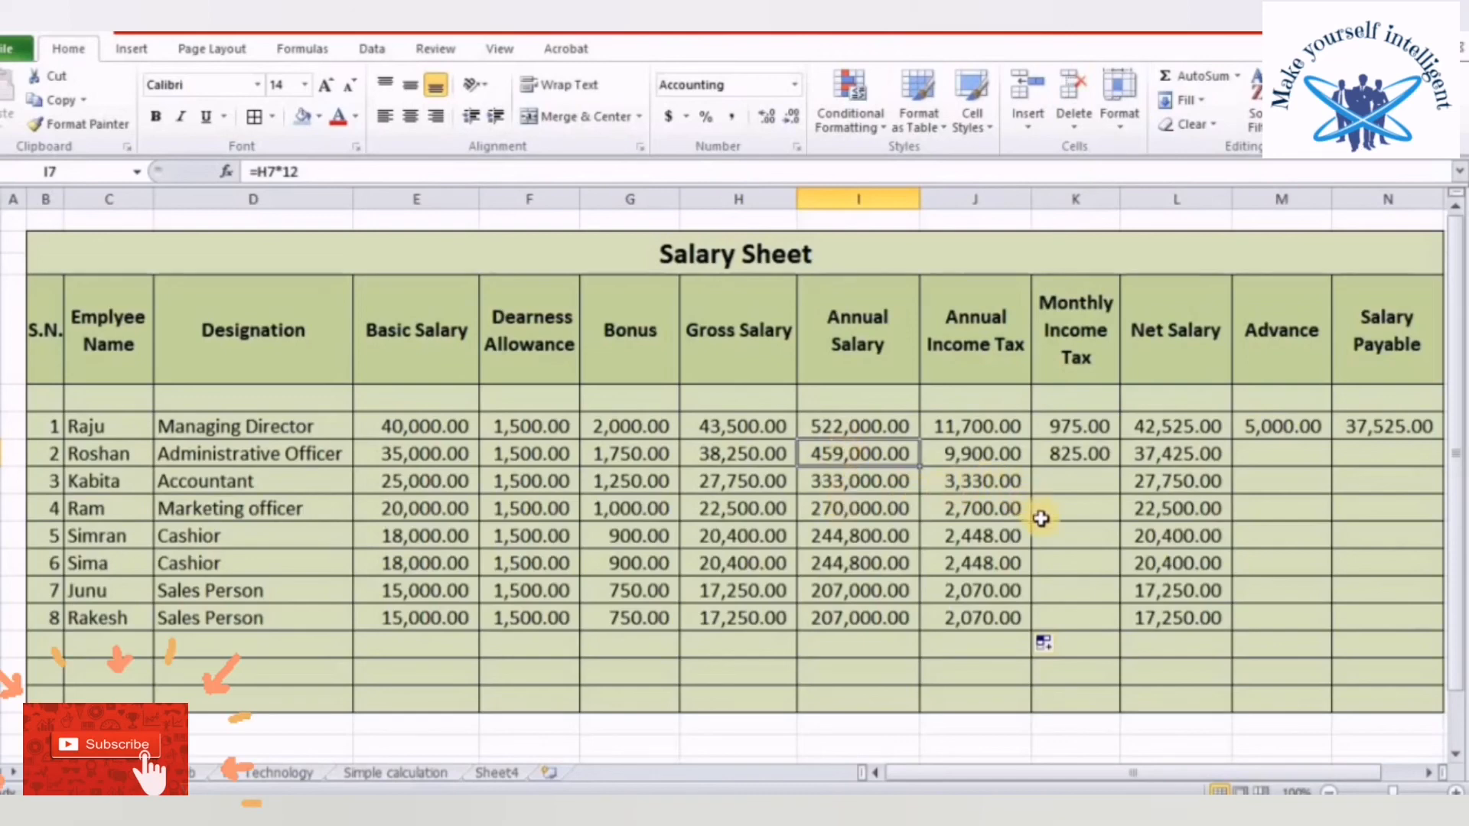
pyautogui.click(977, 480)
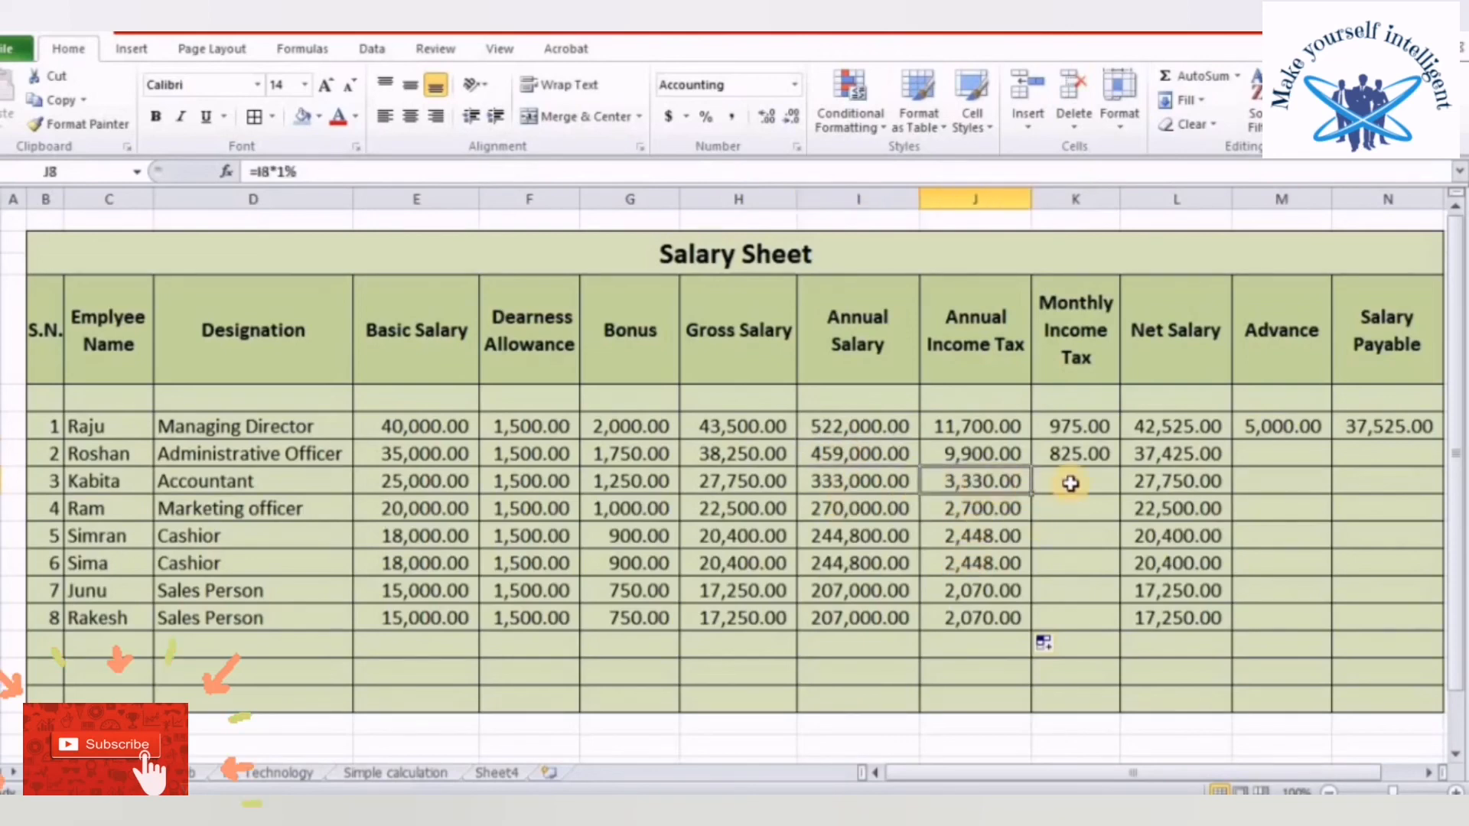
pyautogui.click(1071, 482)
pyautogui.write('=')
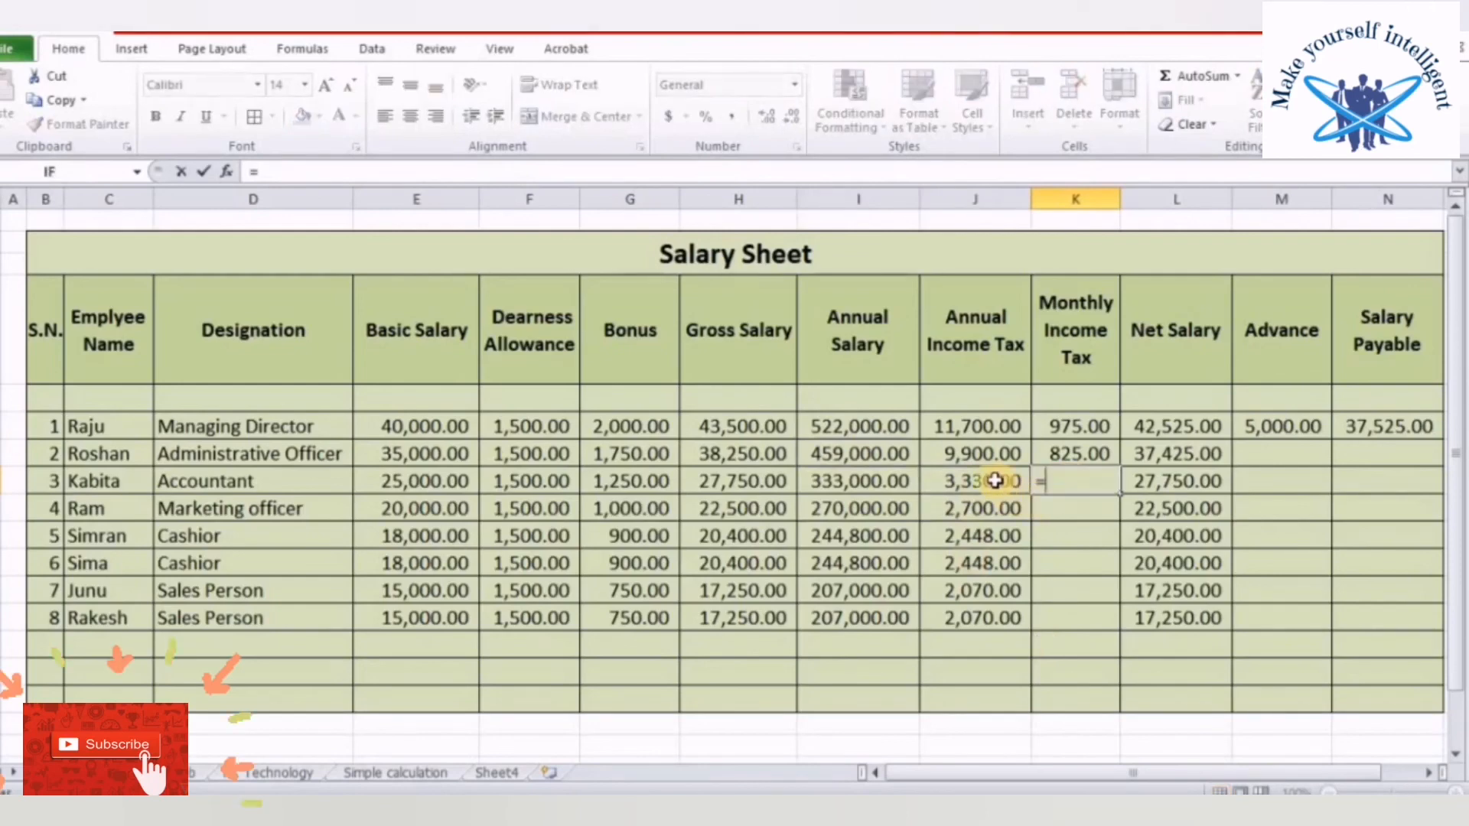
pyautogui.press('Escape')
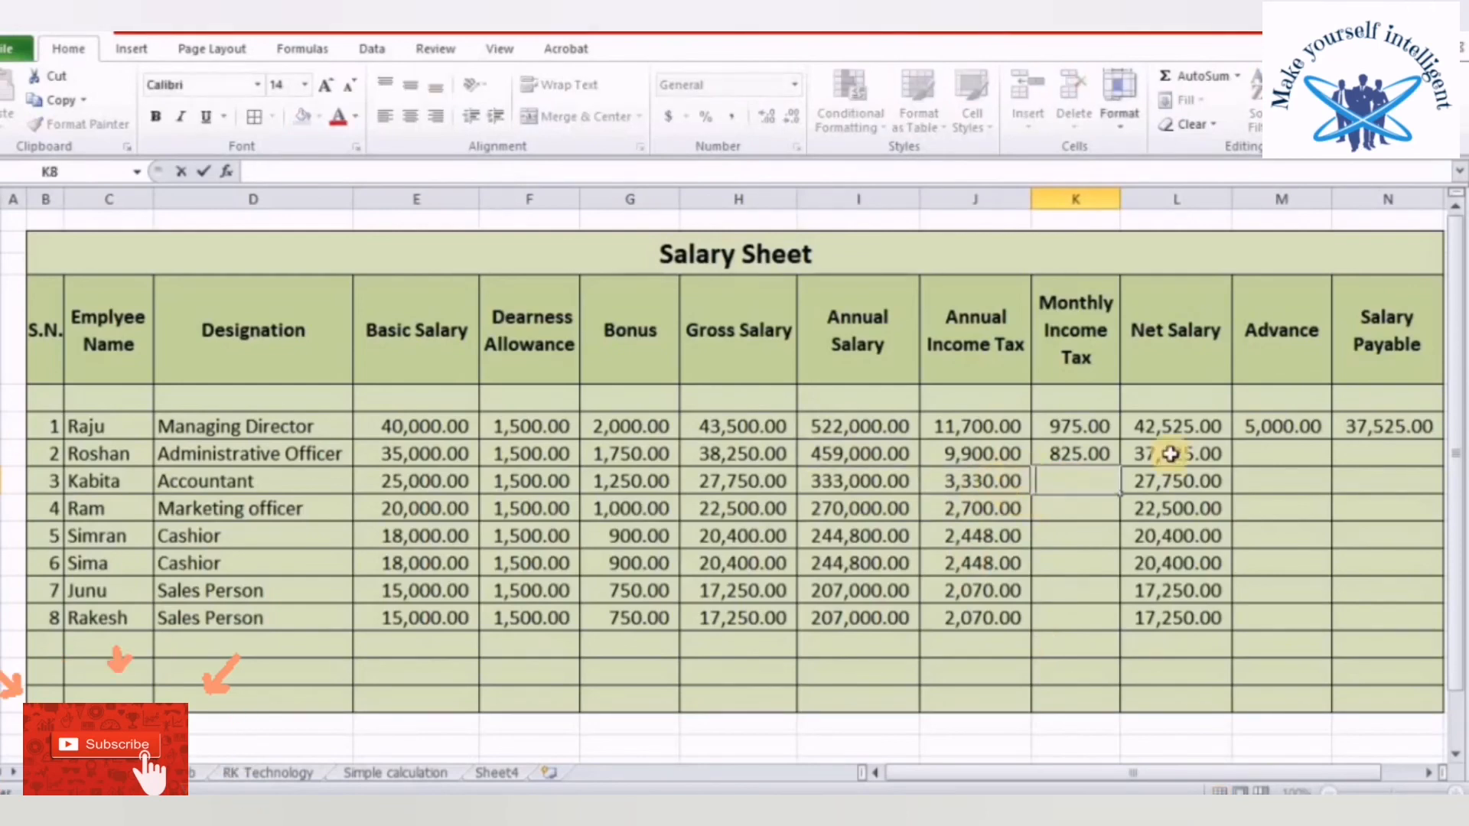
# Copy the monthly income tax formula from K7 down through K13 for the remaining employees
pyautogui.click(1069, 455)
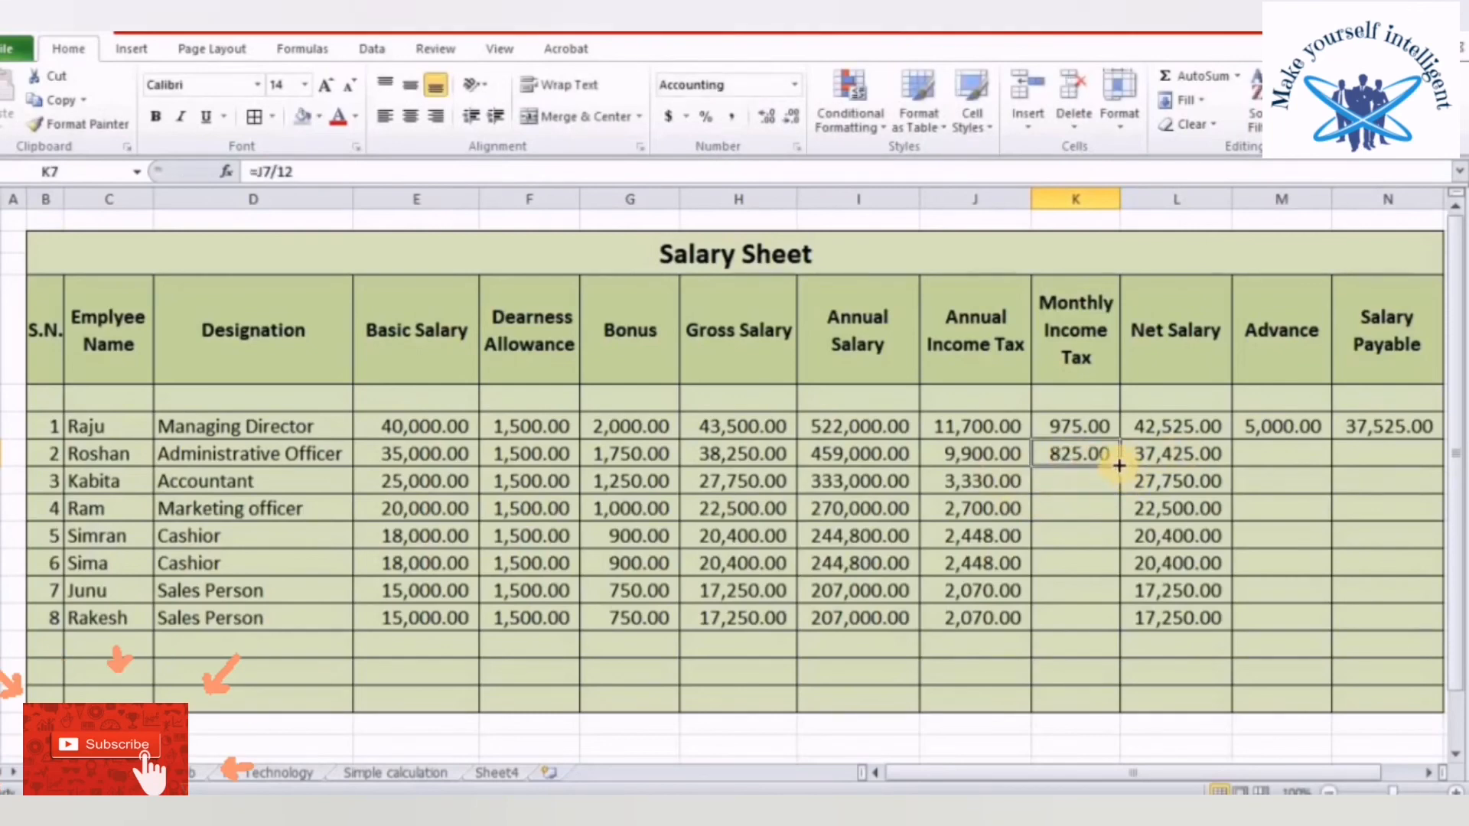
pyautogui.moveTo(1115, 482); pyautogui.dragTo(1109, 624)
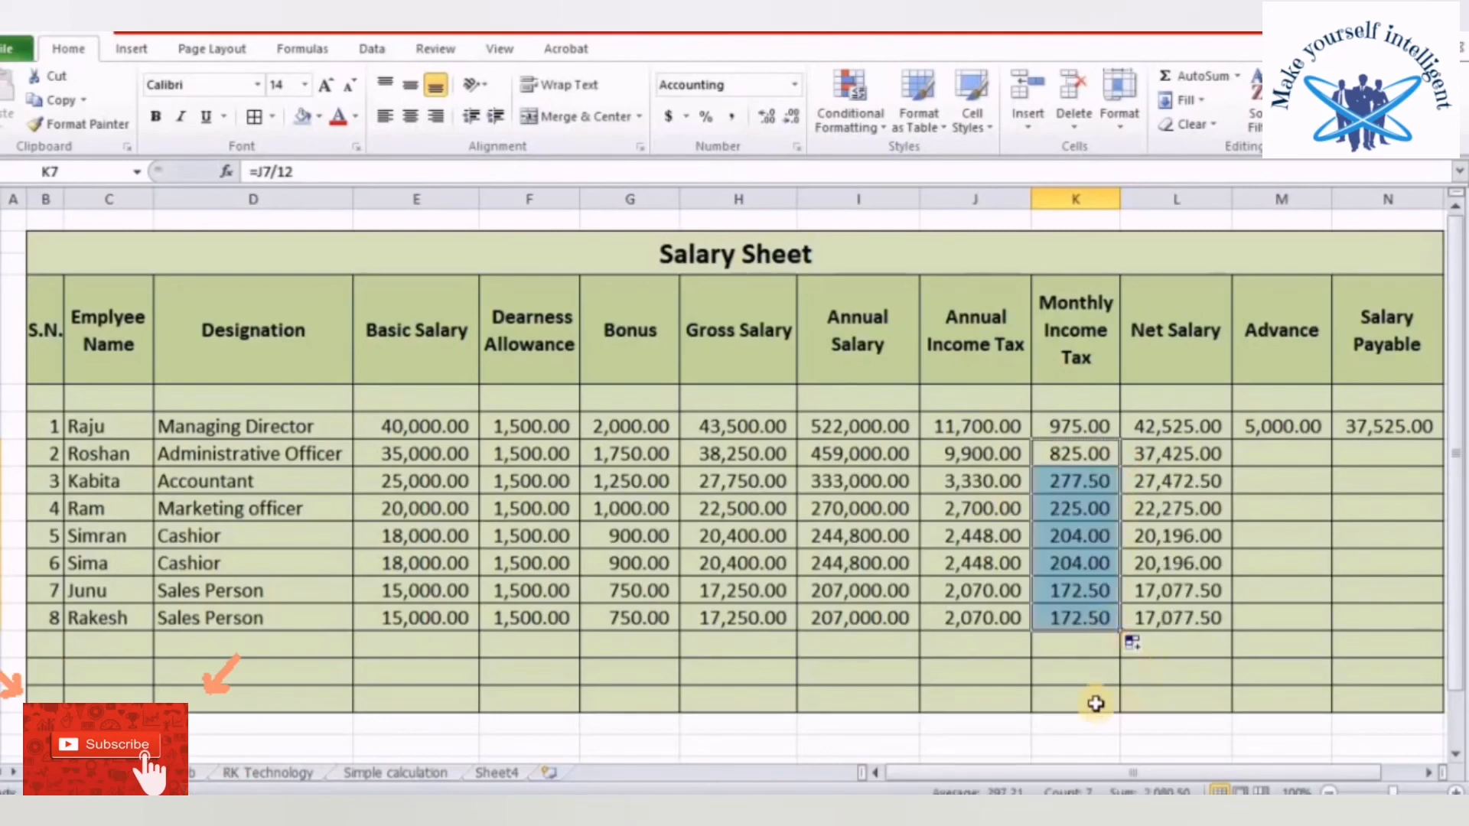
pyautogui.click(1086, 698)
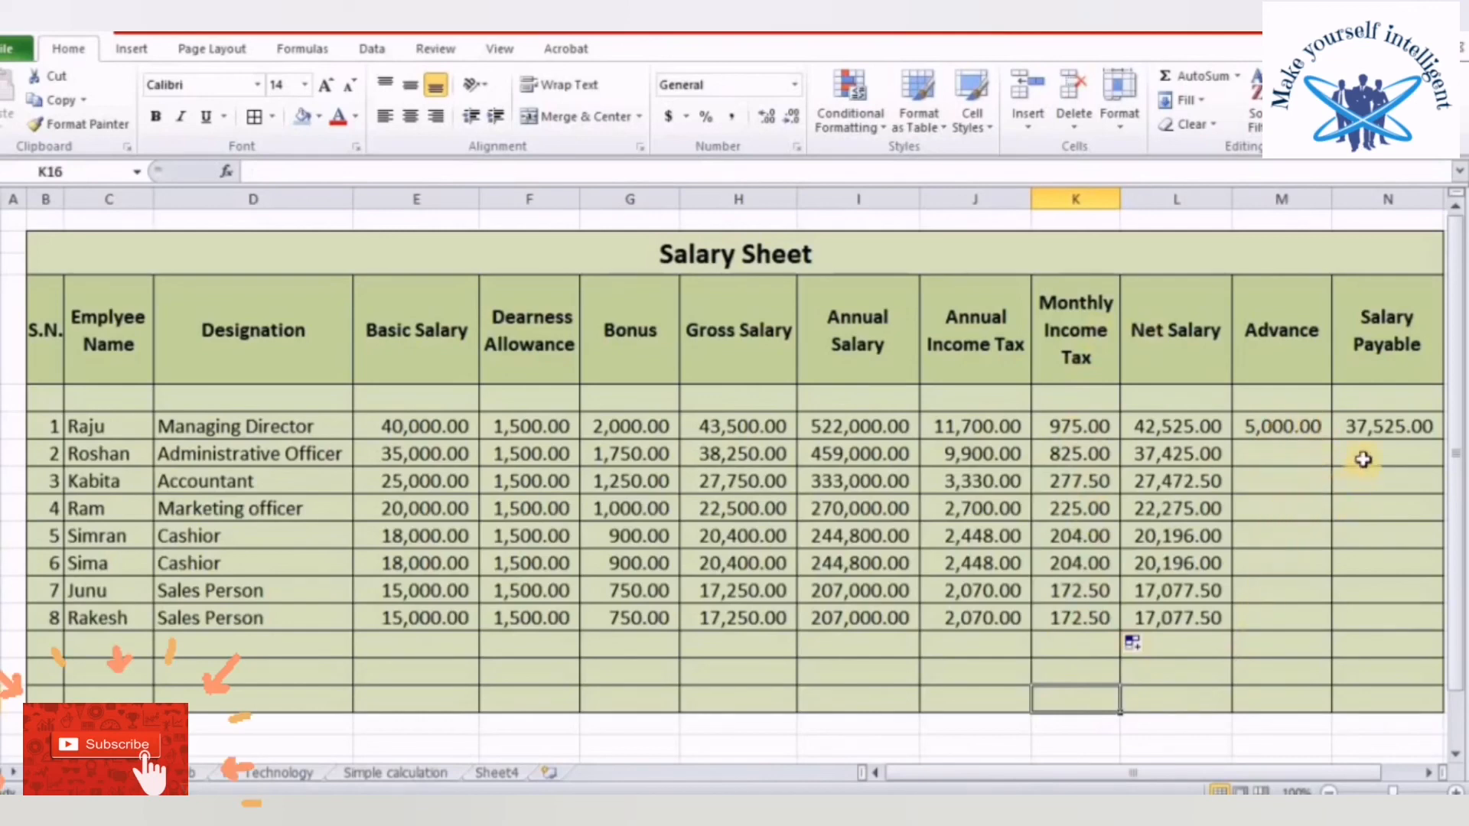
# Copy the salary payable formula from N6 down through N13 for the remaining employees
pyautogui.click(1365, 426)
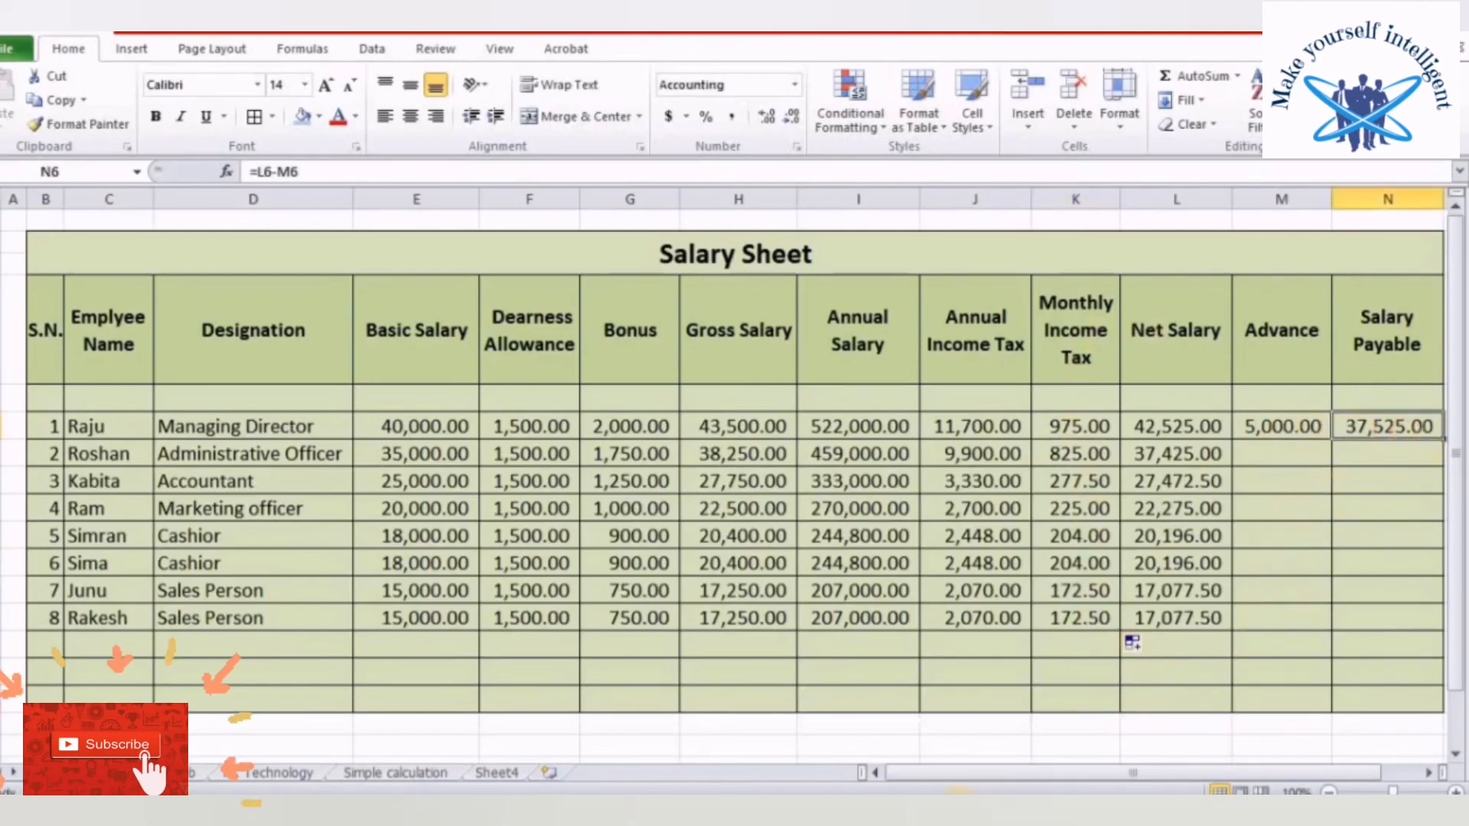
pyautogui.moveTo(973, 773); pyautogui.dragTo(1033, 776)
pyautogui.moveTo(1417, 440); pyautogui.dragTo(1376, 618)
pyautogui.click(1149, 698)
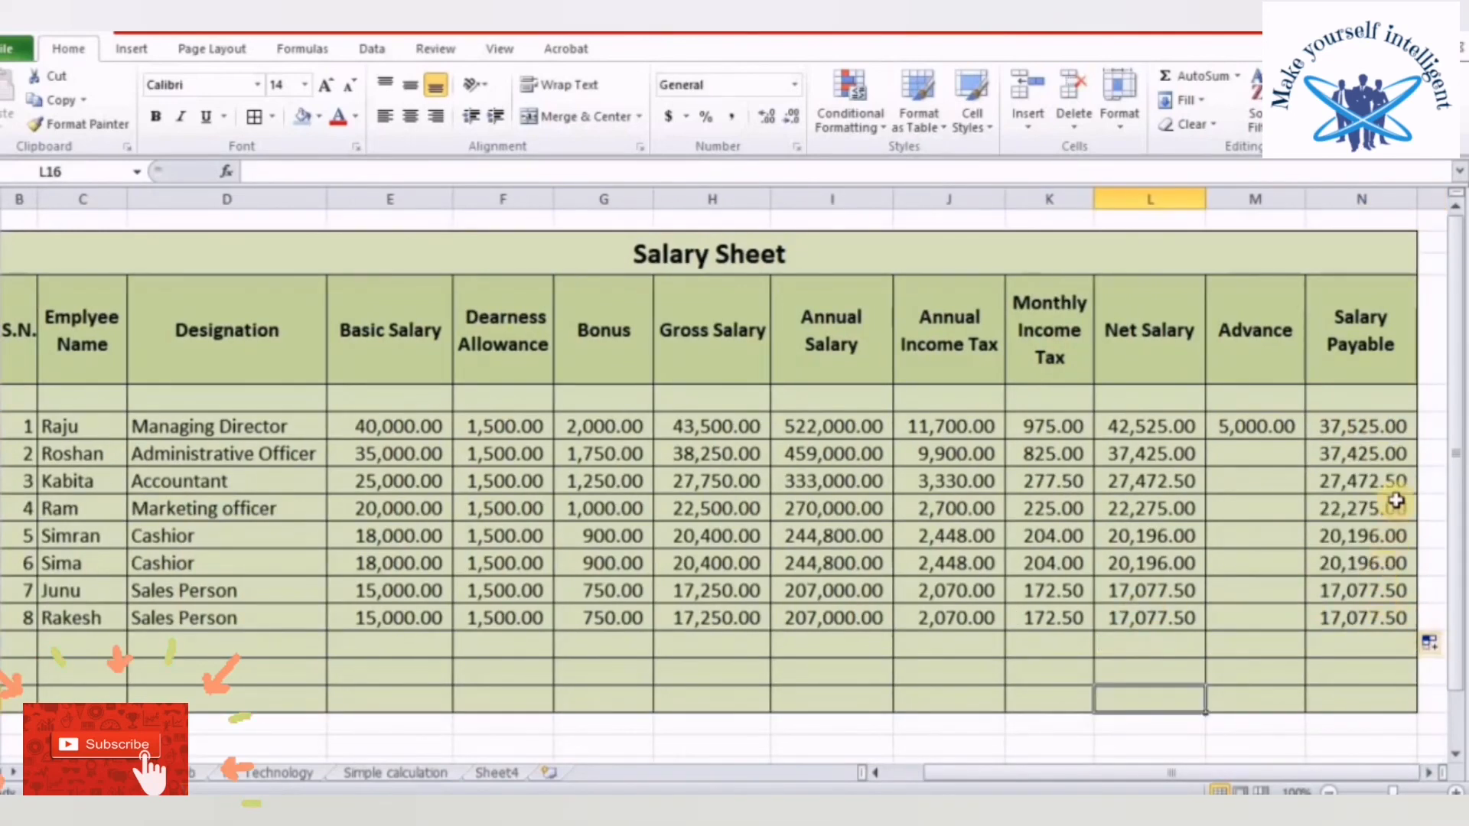
pyautogui.moveTo(1360, 435); pyautogui.dragTo(1367, 610)
pyautogui.click(1264, 590)
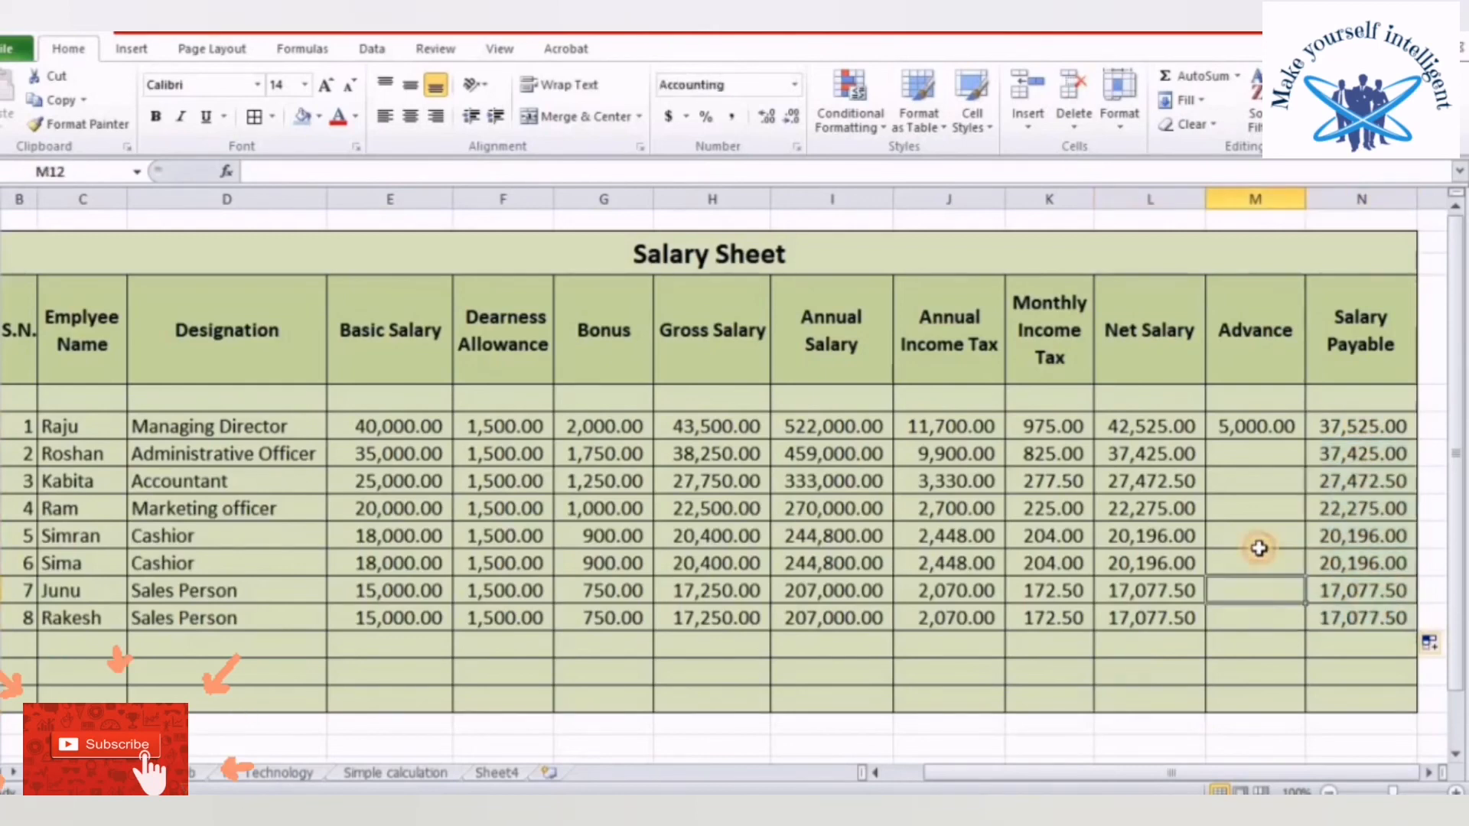
pyautogui.click(1266, 453)
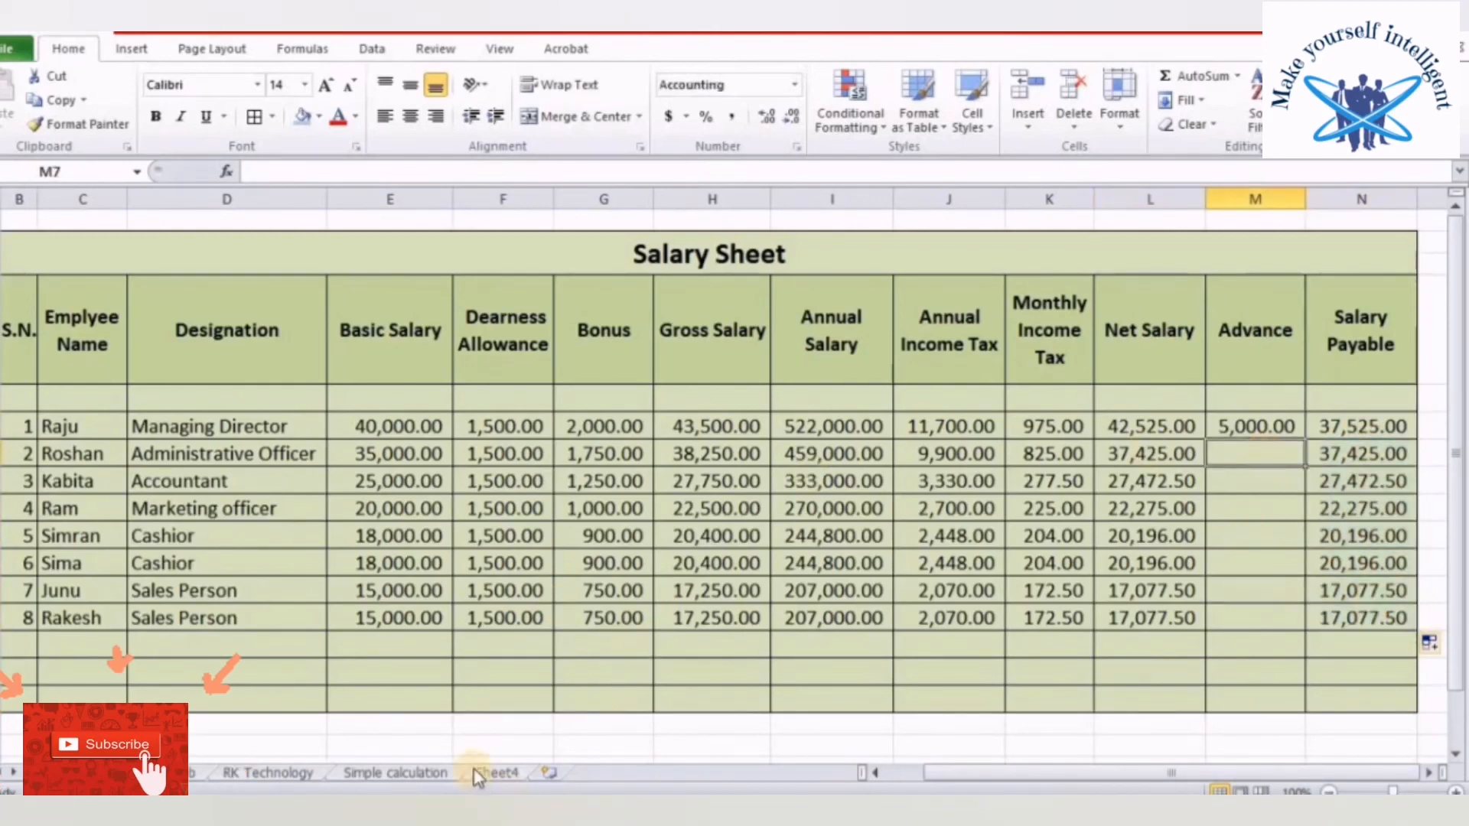
pyautogui.click(905, 774)
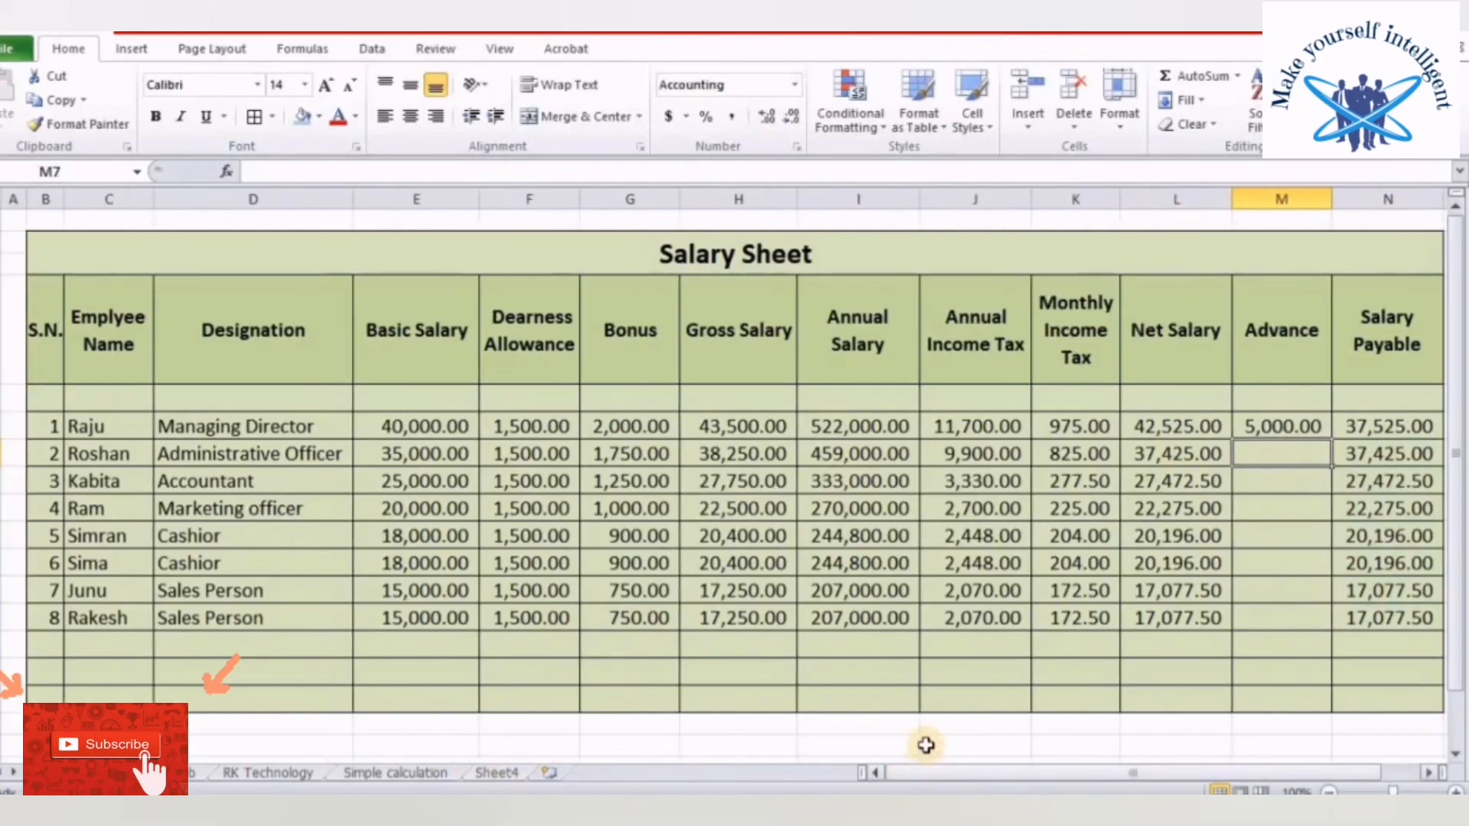